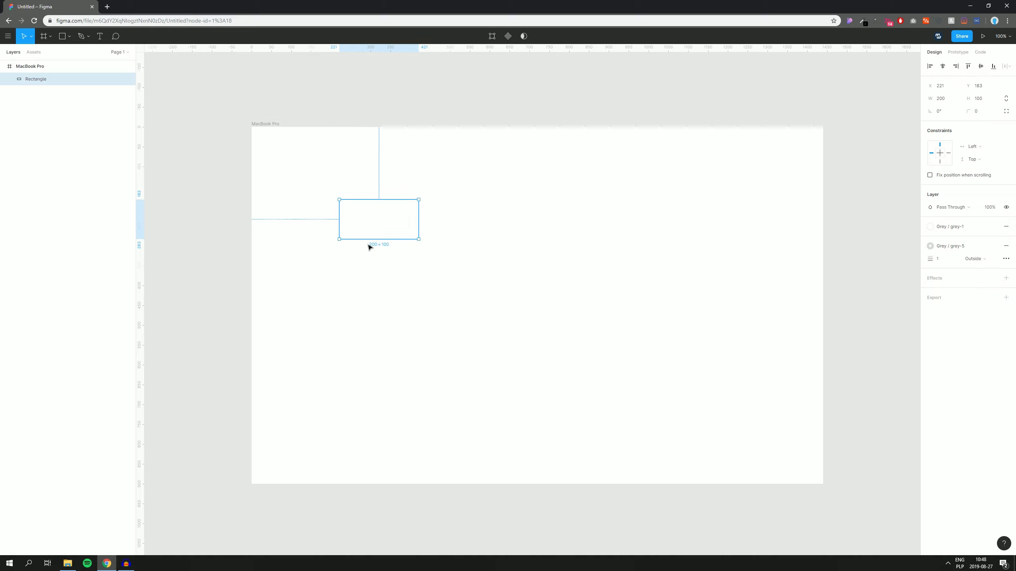
Step: Place the 200×900 sidebar rectangle at X 0, Y 0 and bring up the Ant Design files folder
left_click_drag(358, 221, 279, 485)
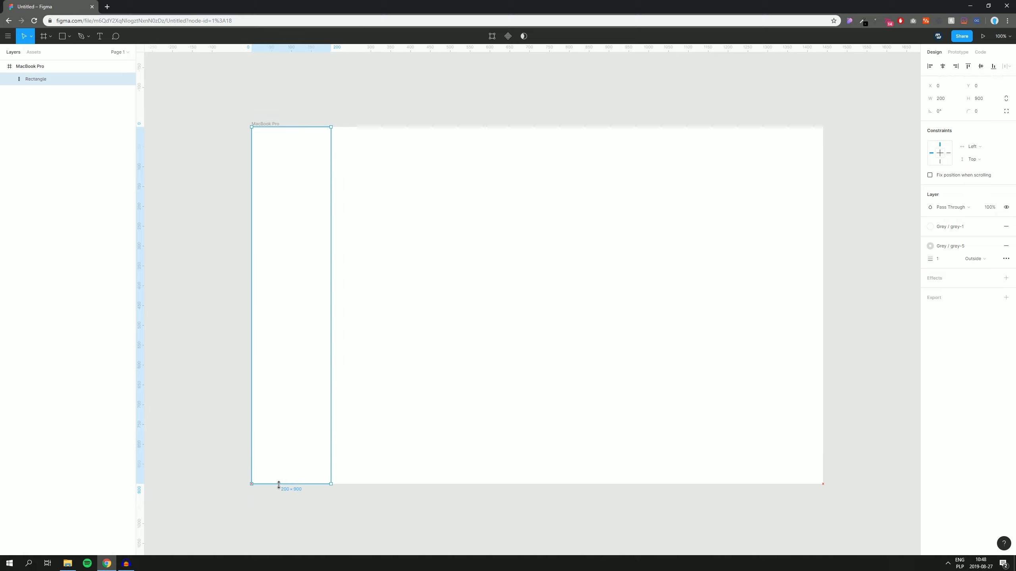
left_click(224, 407)
scroll(360, 130, "up", 1)
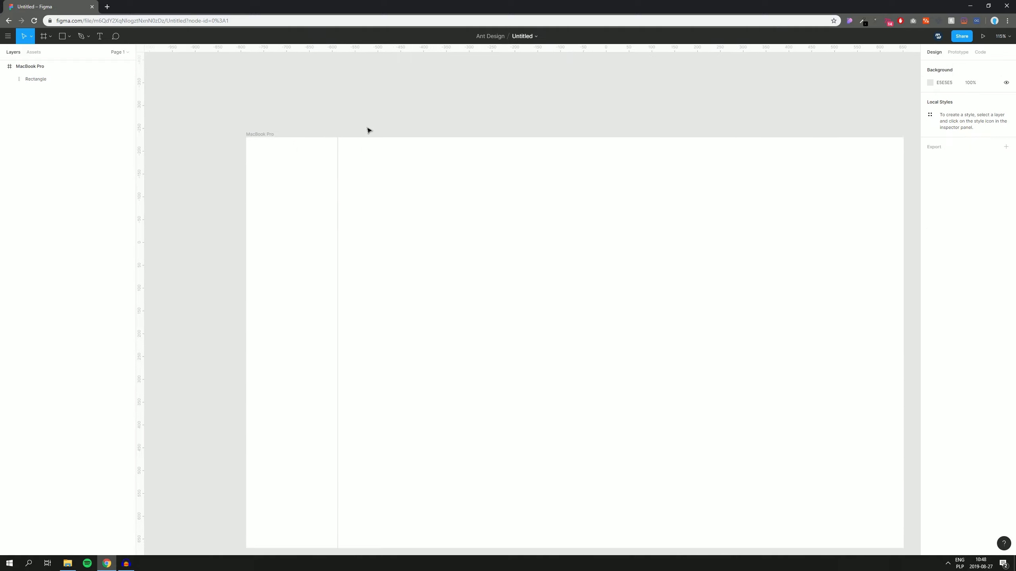
scroll(369, 130, "down", 2)
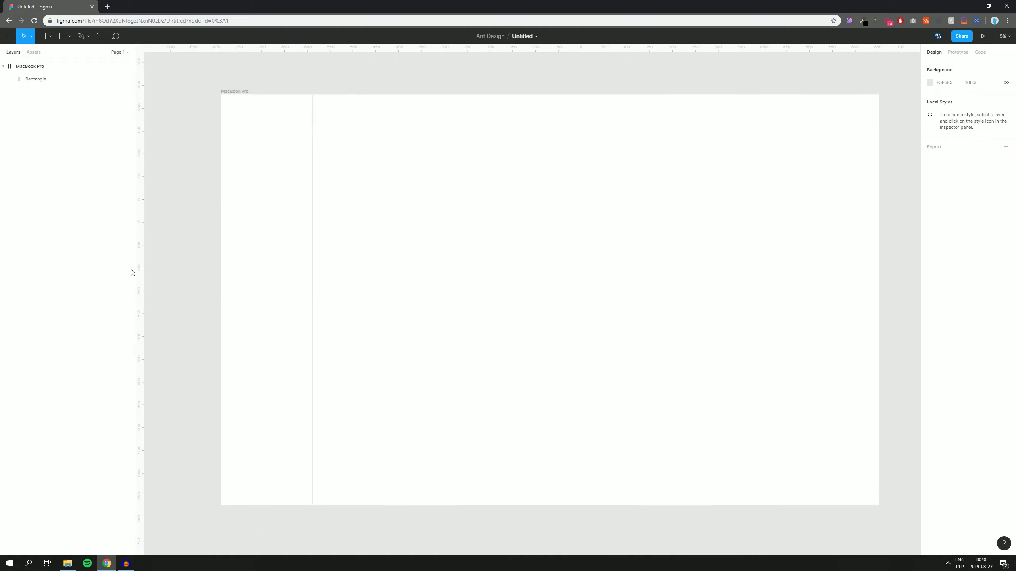
left_click(68, 564)
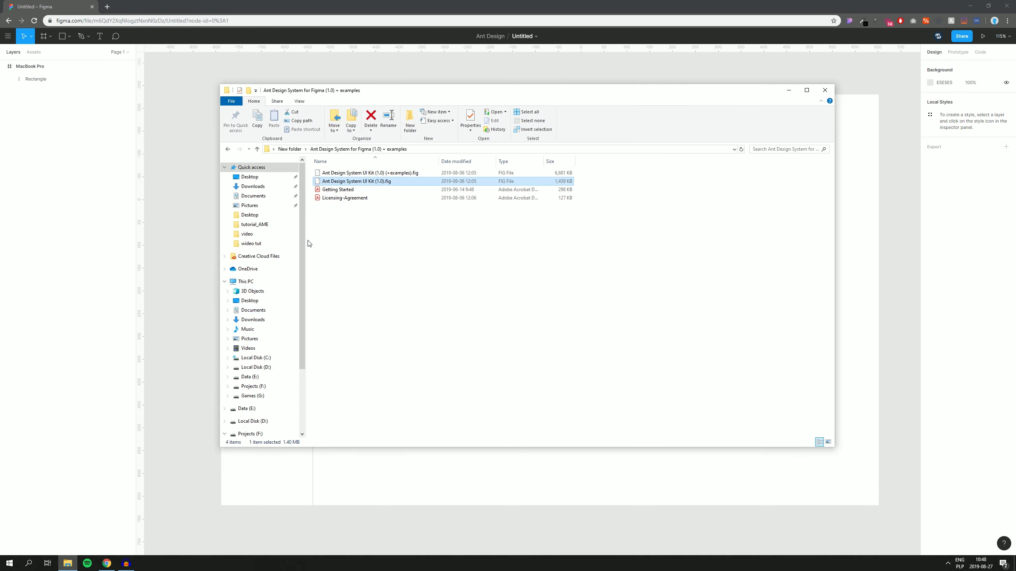
Step: Drag the Logo file from New folder into the frame's top-left as the 128×15 NowInvoices logo
left_click(289, 149)
left_click_drag(331, 190, 239, 106)
left_click(181, 136)
left_click(289, 80)
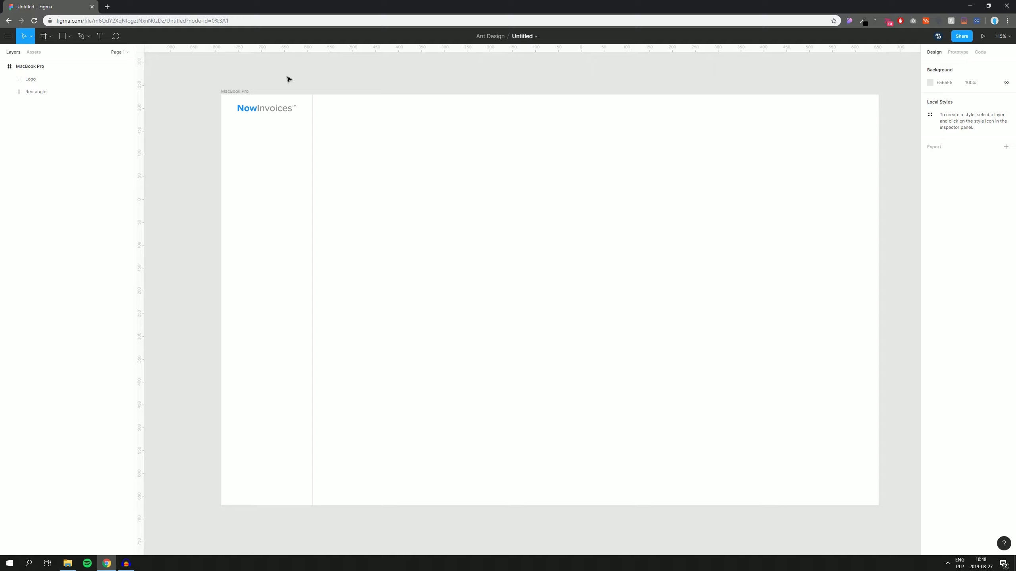
Step: Search the Ant Design assets for 'me' and drop a 200×160 Submenu component into the frame
left_click(36, 52)
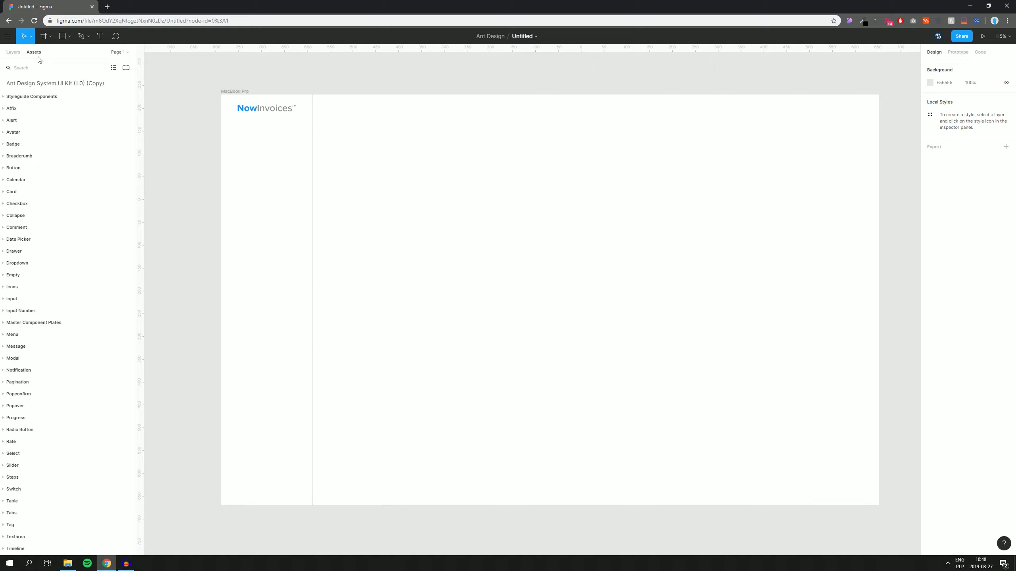
type("menu")
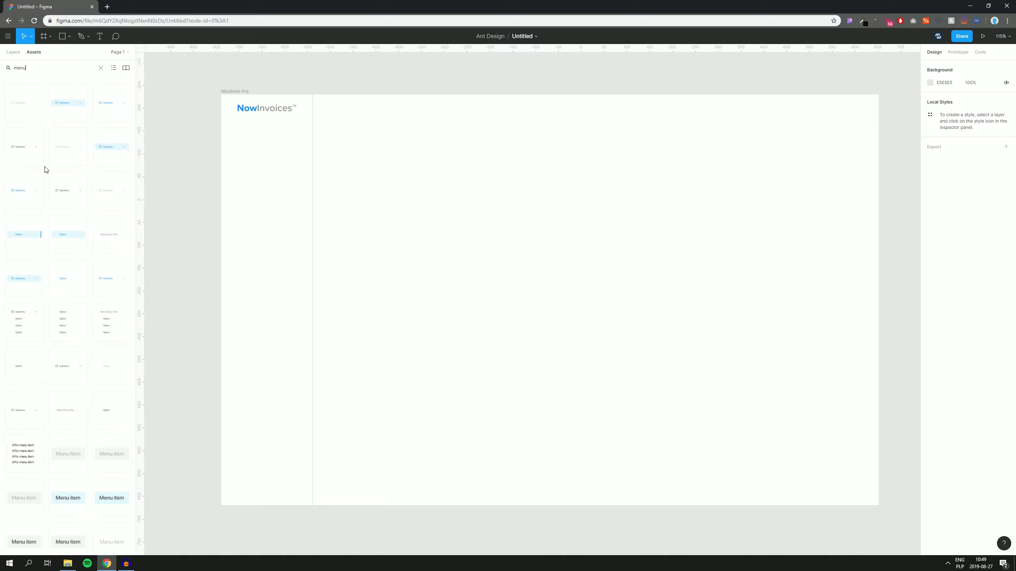
left_click_drag(23, 322, 424, 241)
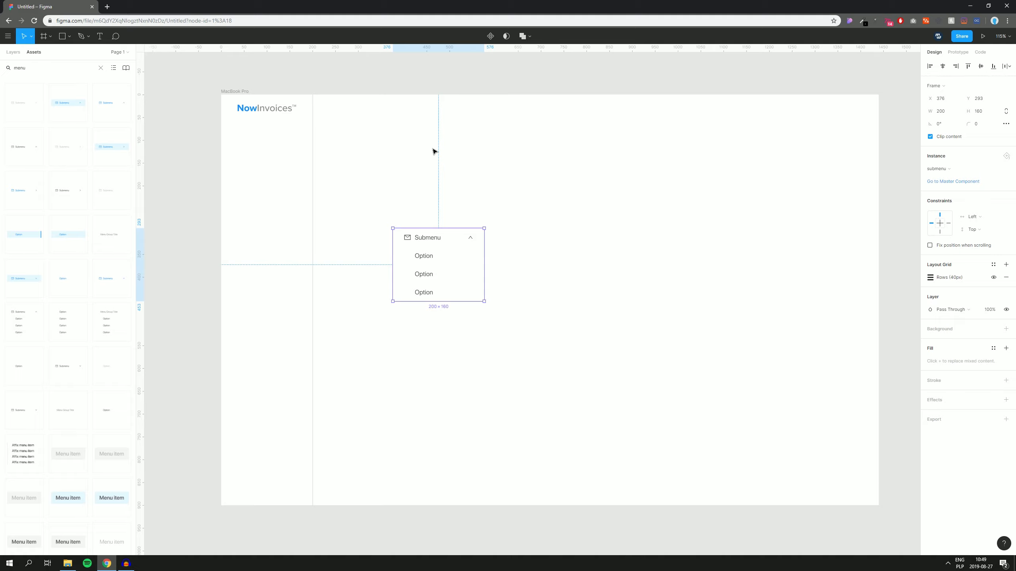
key("ctrl+shift+4")
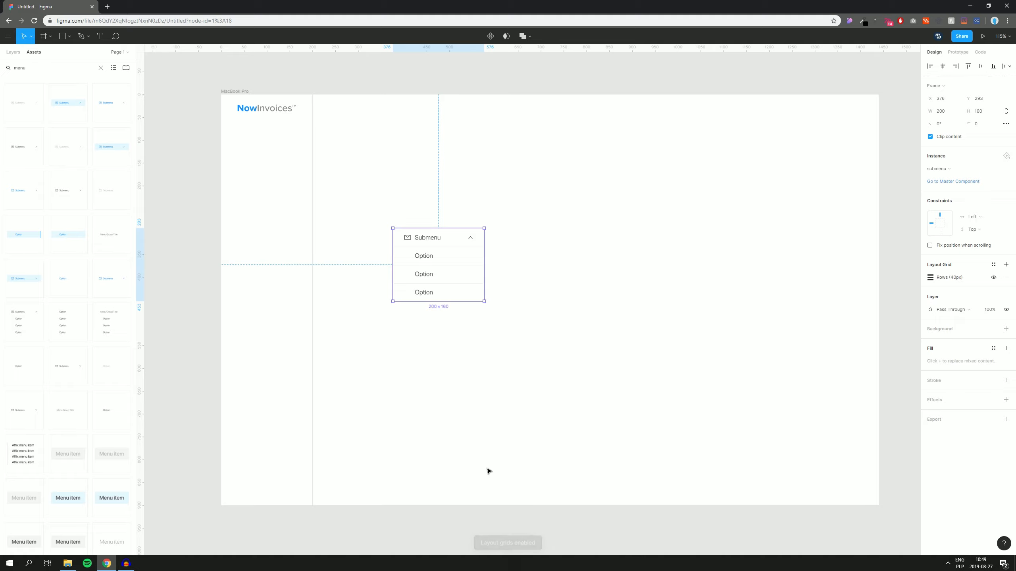
scroll(427, 295, "up", 5)
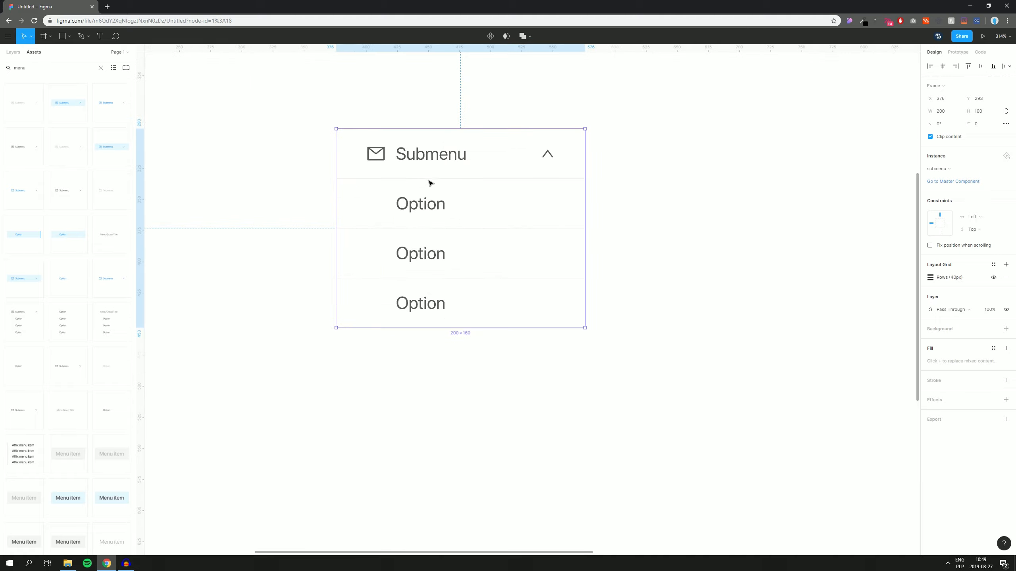
scroll(428, 183, "up", 2)
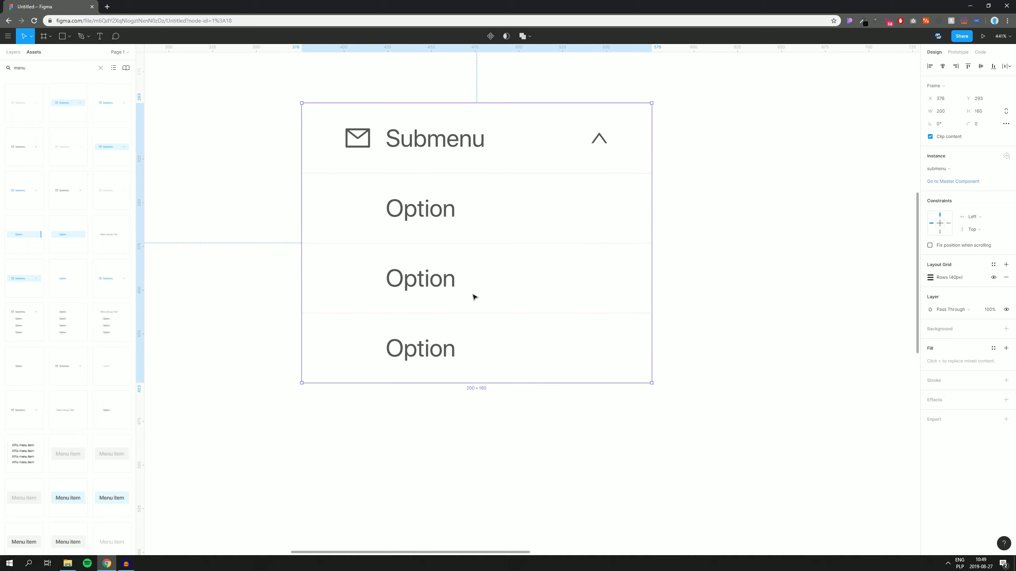
scroll(454, 255, "down", 1)
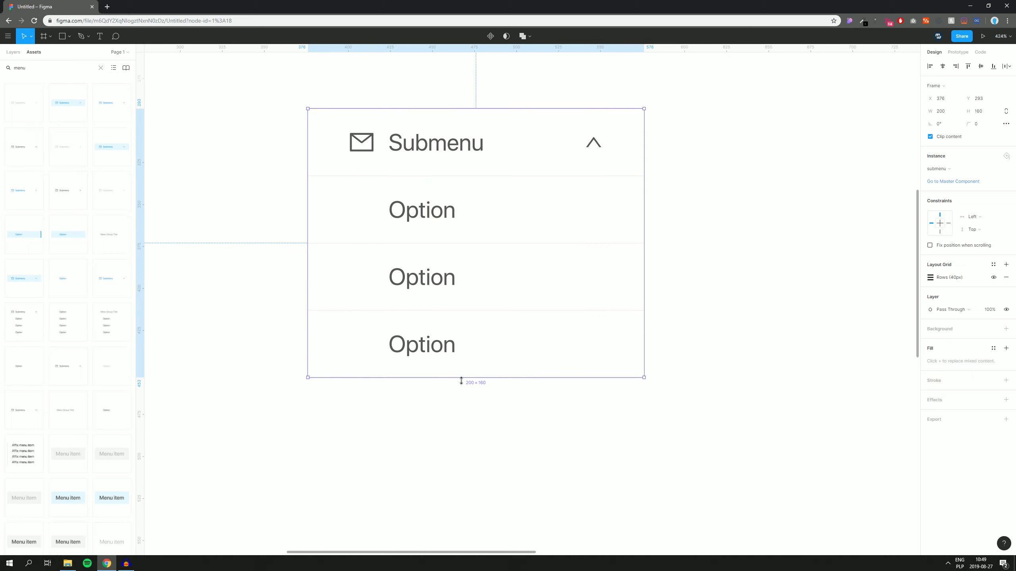
left_click_drag(460, 377, 413, 320)
scroll(413, 320, "up", 10)
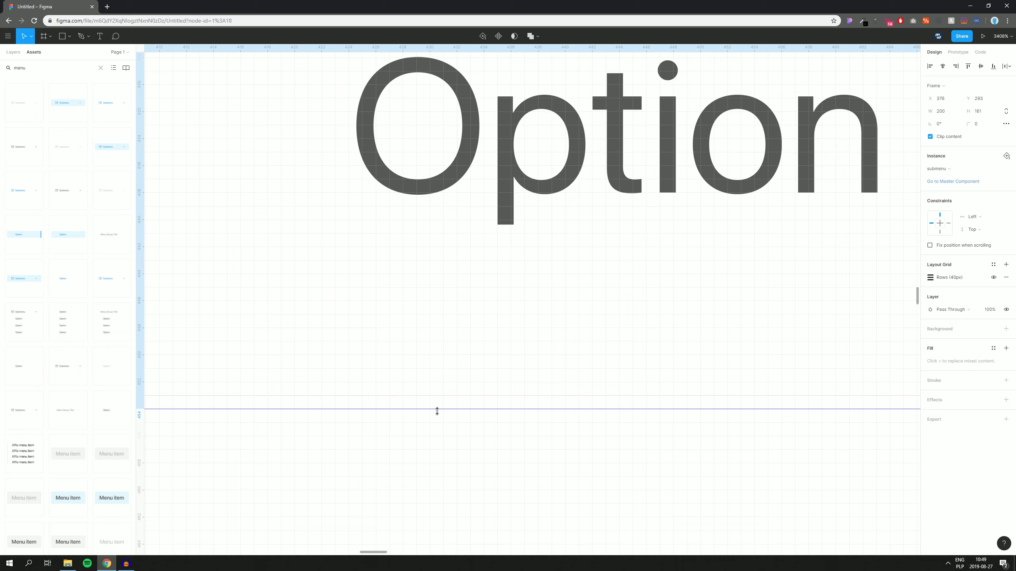
scroll(436, 410, "down", 2)
left_click_drag(426, 405, 421, 400)
left_click(428, 418)
scroll(428, 418, "down", 4)
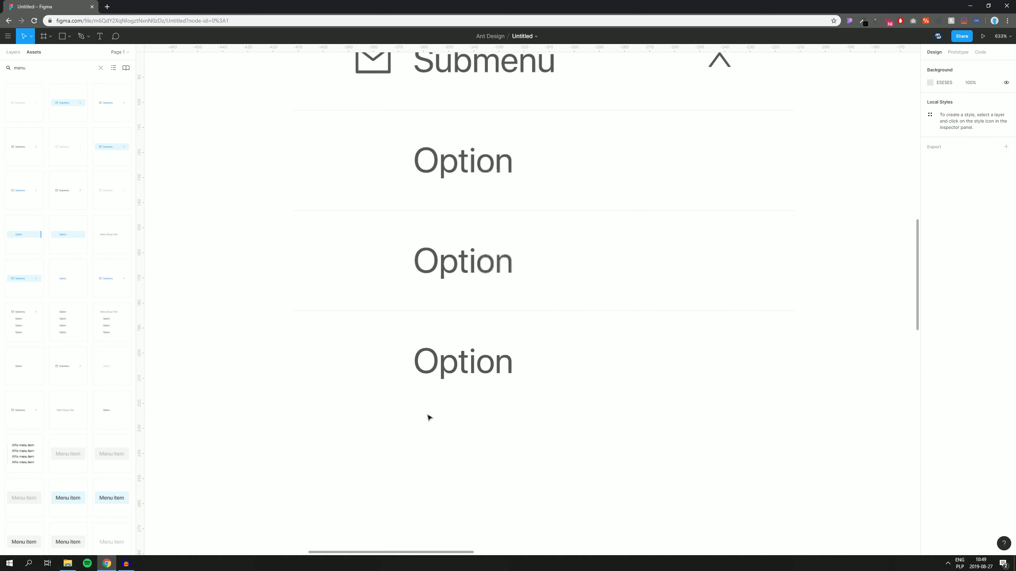
double_click(447, 376)
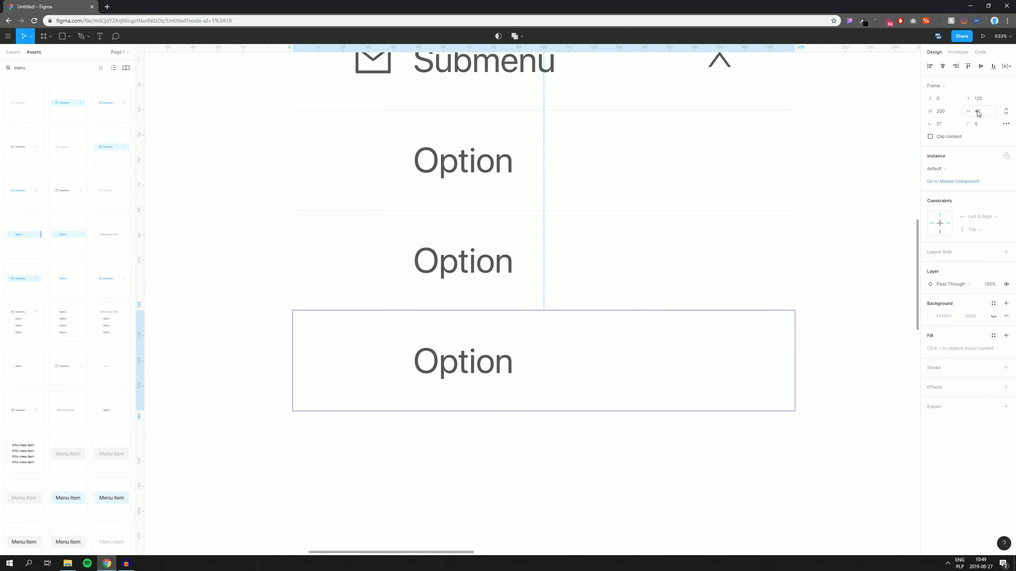
left_click(442, 467)
scroll(259, 355, "down", 5)
left_click_drag(268, 255, 365, 201)
left_click_drag(355, 159, 381, 218)
key("ctrl+shift+4")
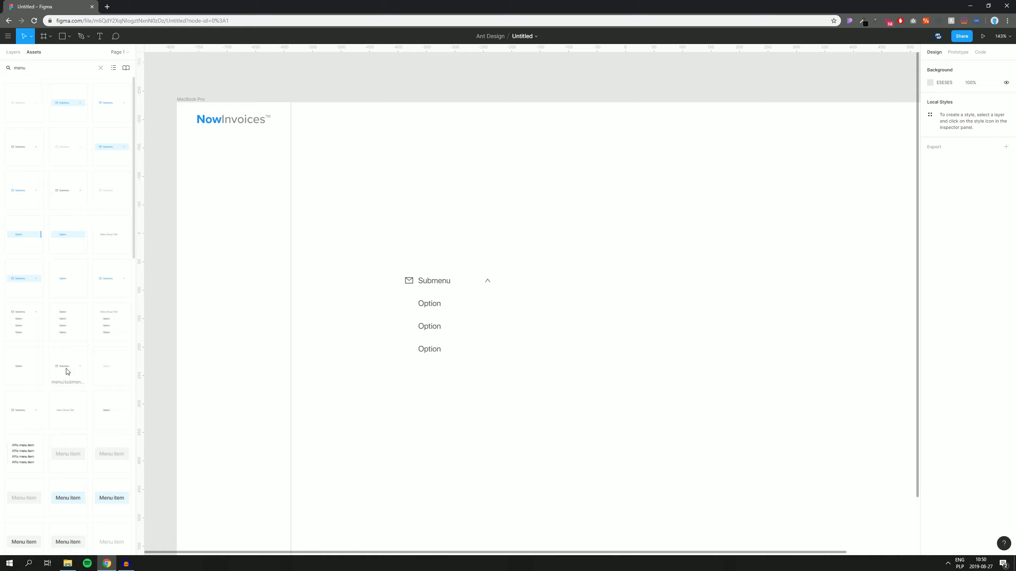
Step: Add a collapsed submenu item and duplicate it into five collapsed items around the open one
left_click_drag(67, 371, 451, 196)
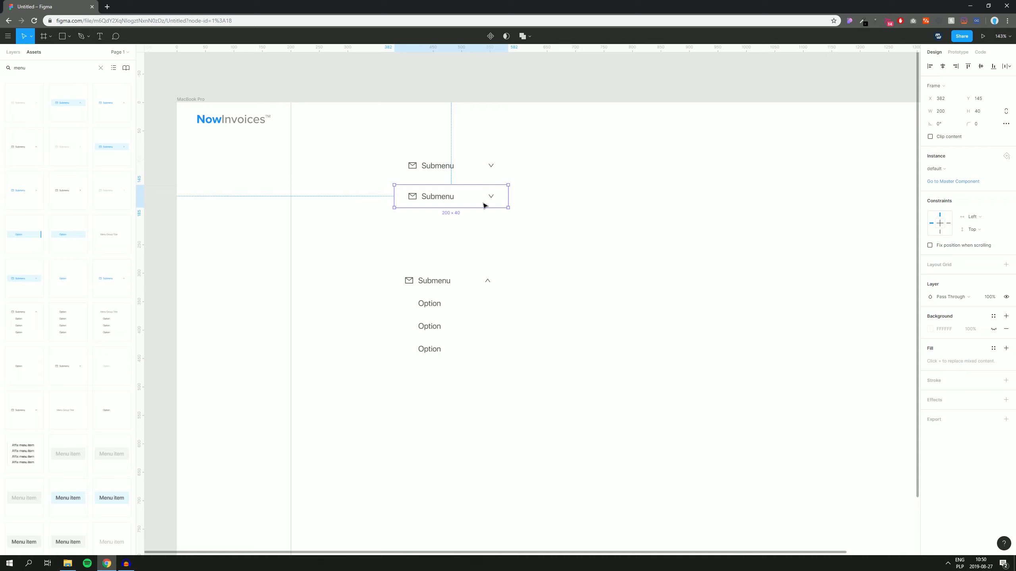
left_click_drag(547, 160, 449, 492)
left_click(561, 425)
left_click(442, 447)
left_click(574, 432)
left_click_drag(577, 430, 567, 374)
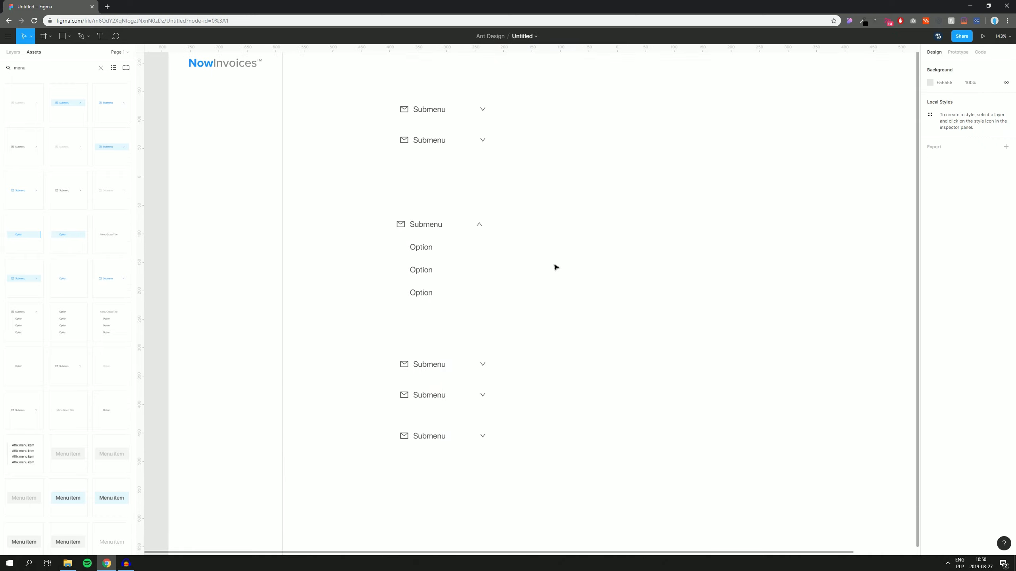
Step: Hide the arrow icons on the top two and bottom submenu items, then select all six
left_click(483, 439)
left_click(484, 141, "shift")
left_click(483, 141, "shift")
double_click(484, 109, "shift")
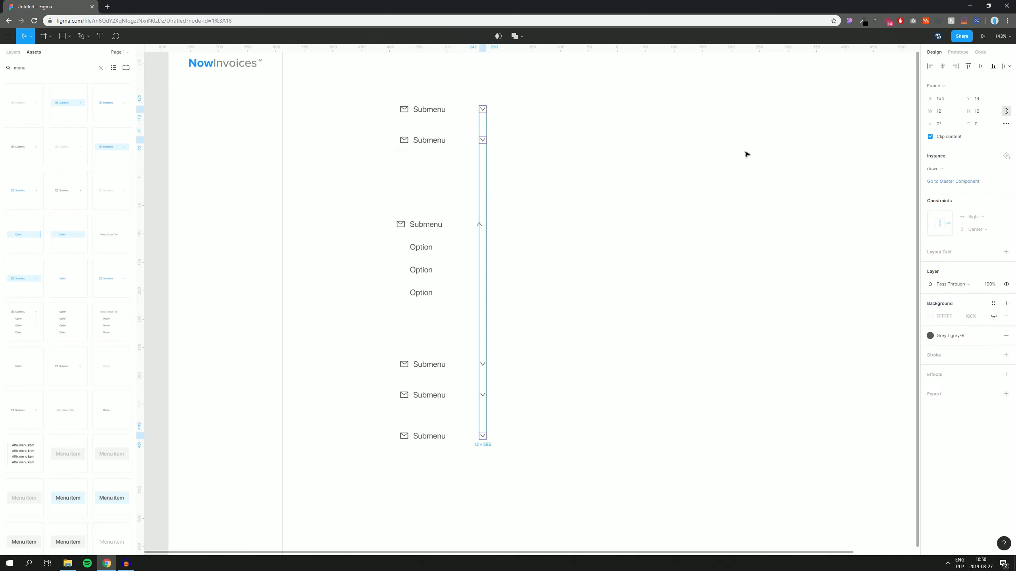
left_click(1007, 285)
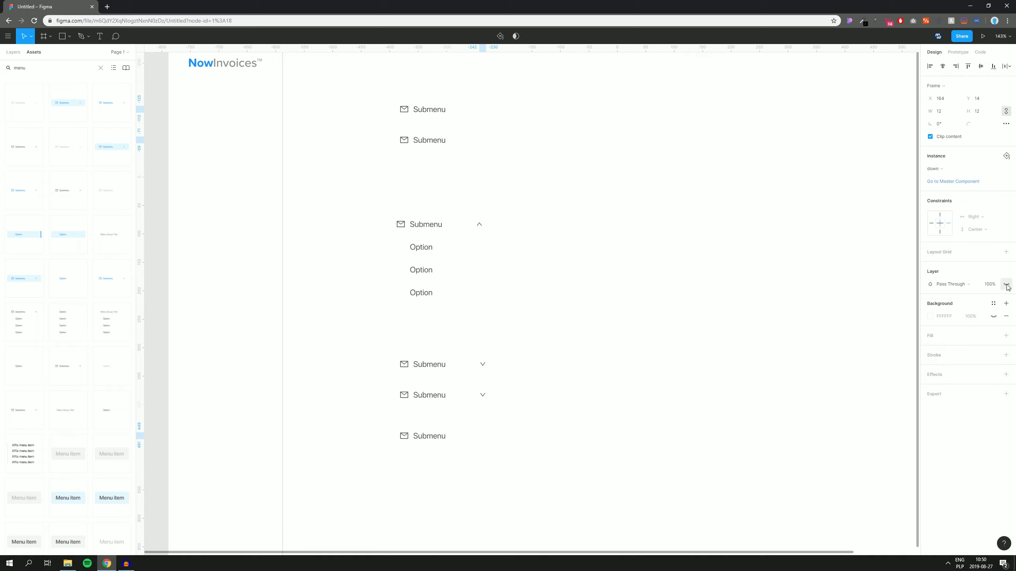
left_click(600, 279)
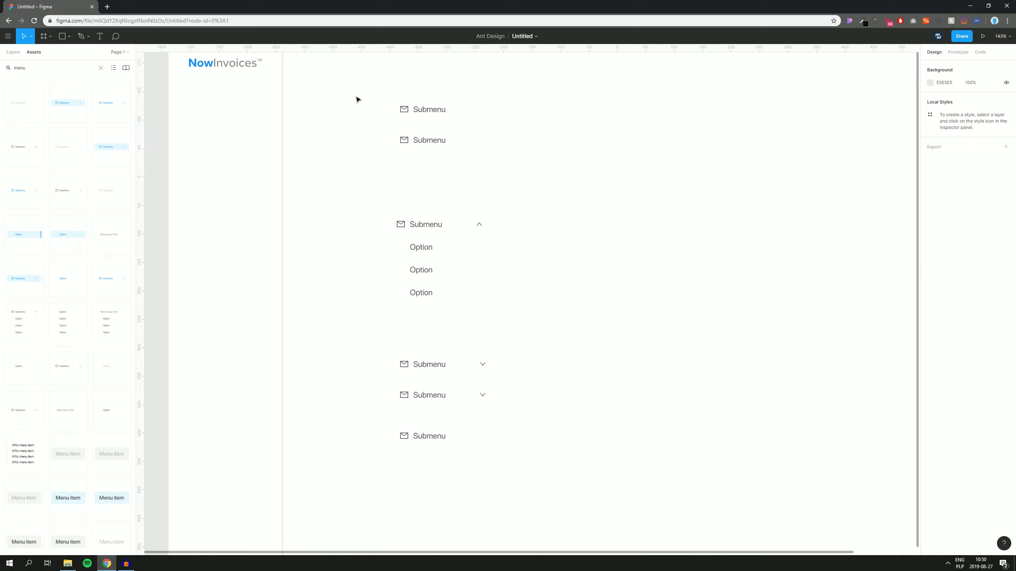
left_click_drag(357, 99, 549, 478)
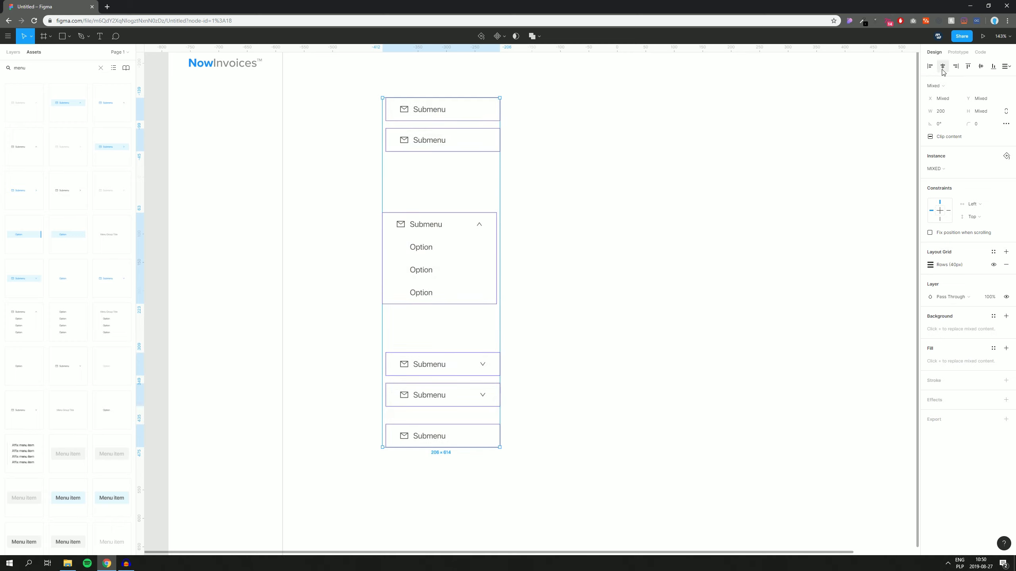
Step: Left-align the six submenu items and tidy them into a stack with 0 spacing
left_click(930, 66)
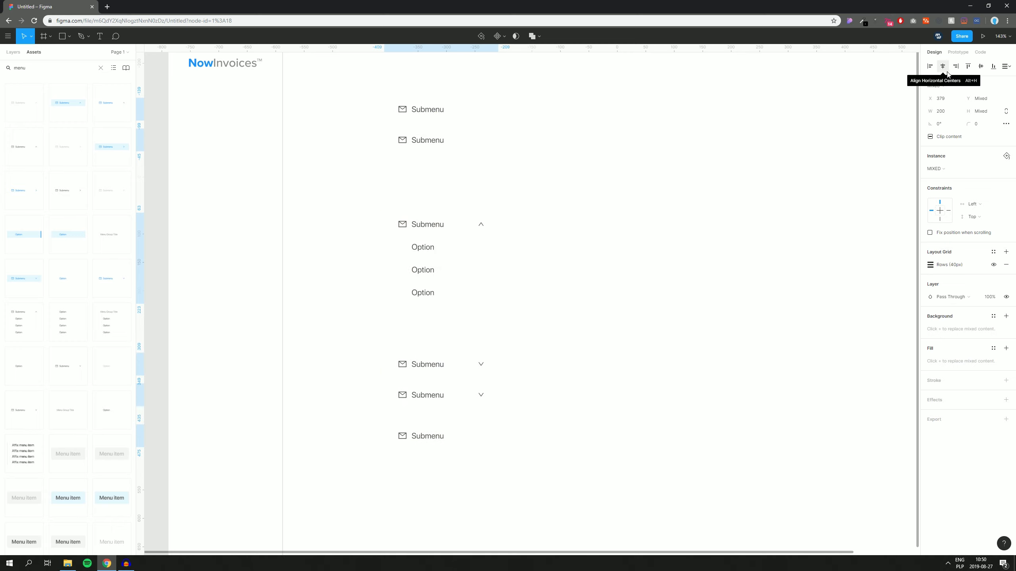
left_click(1008, 67)
left_click(904, 80)
left_click(950, 137)
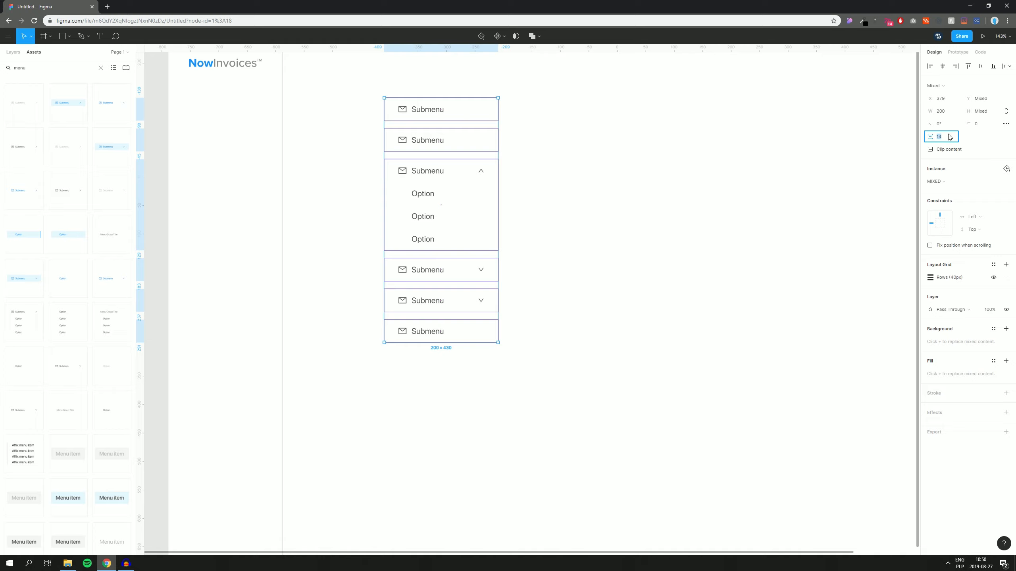
type("0")
key("Return")
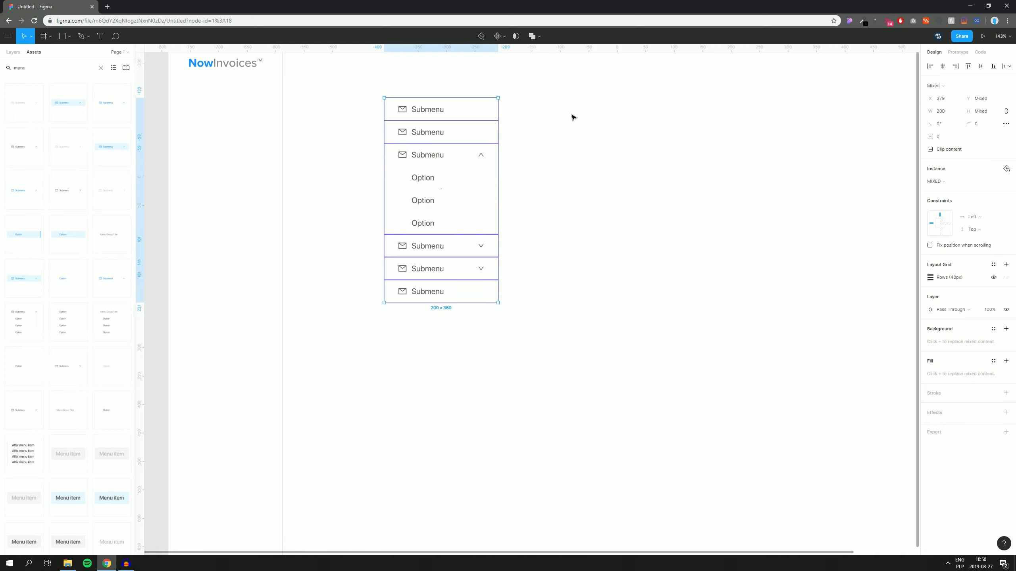
Step: Move the 200×360 menu stack into the sidebar, nudged flush beneath the NowInvoices logo
scroll(531, 212, "up", 1)
scroll(396, 159, "up", 1)
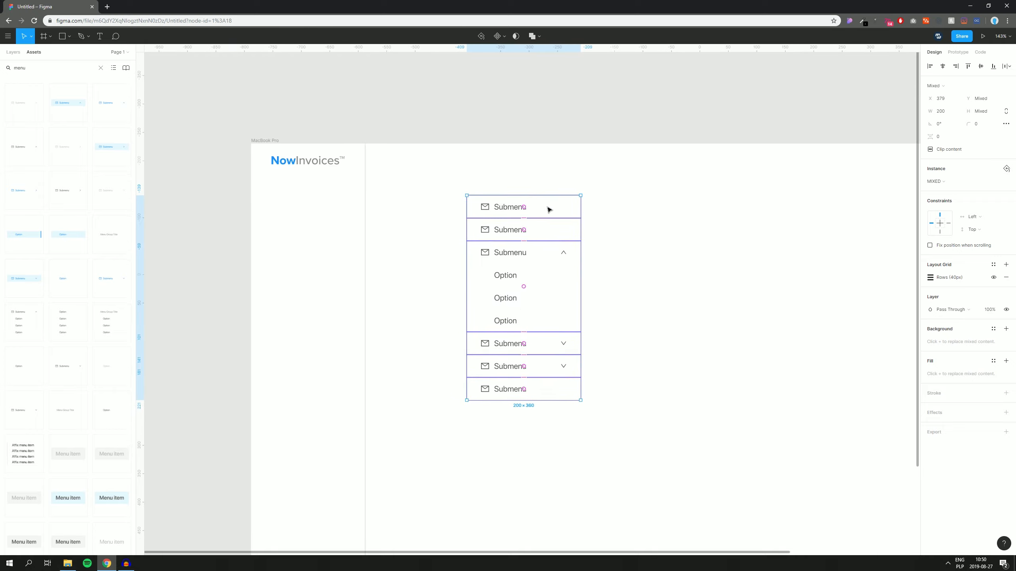
left_click_drag(565, 207, 351, 212)
key("shift+Up")
key("shift+Up")
key("shift+Up")
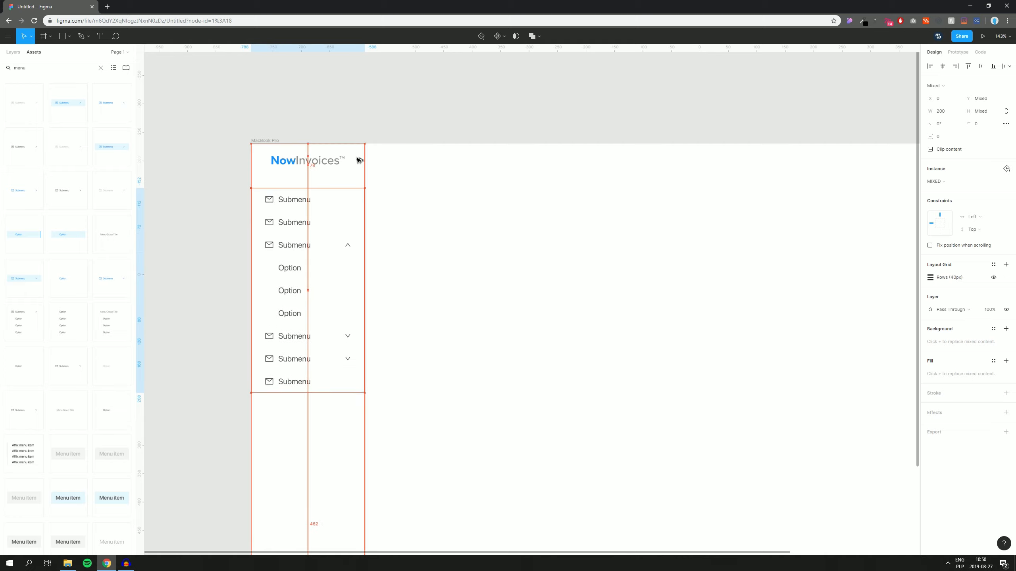
key("Down")
key("Down")
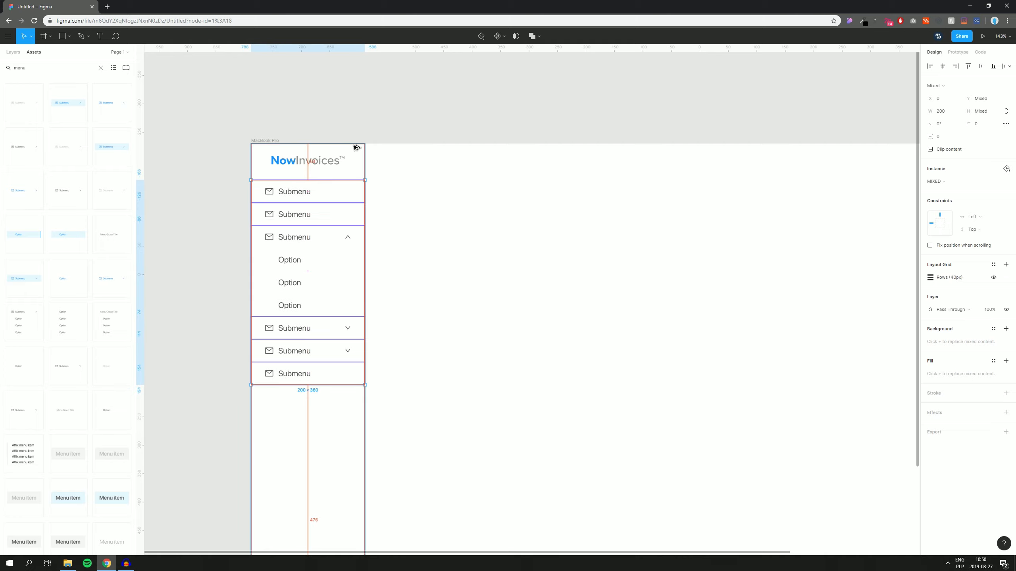
left_click(380, 127)
left_click_drag(400, 126, 418, 124)
scroll(488, 125, "up", 5)
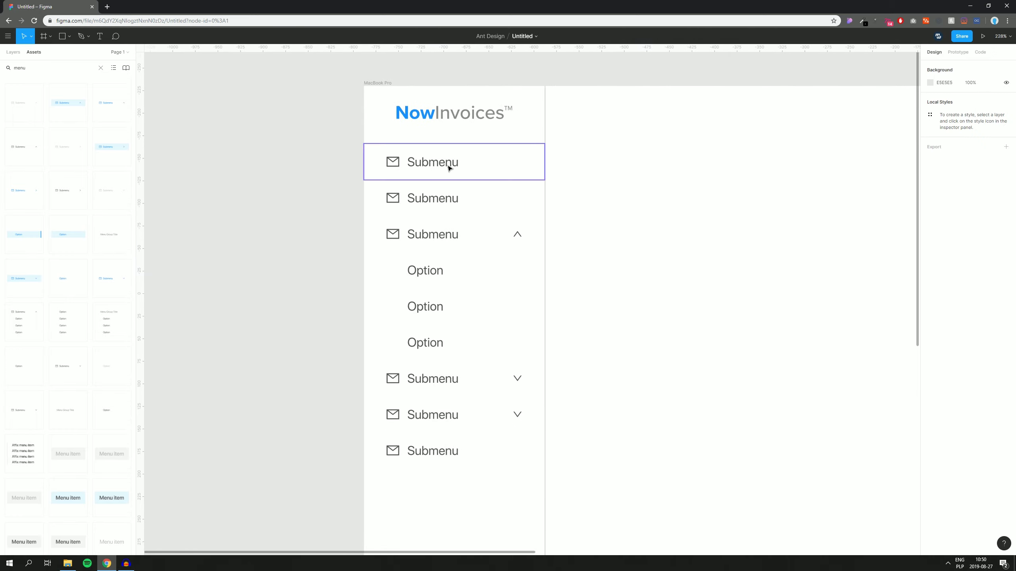
Step: Relabel the top three menu items Dashboard, Reports and Documents
scroll(612, 193, "right", 1)
double_click(428, 158)
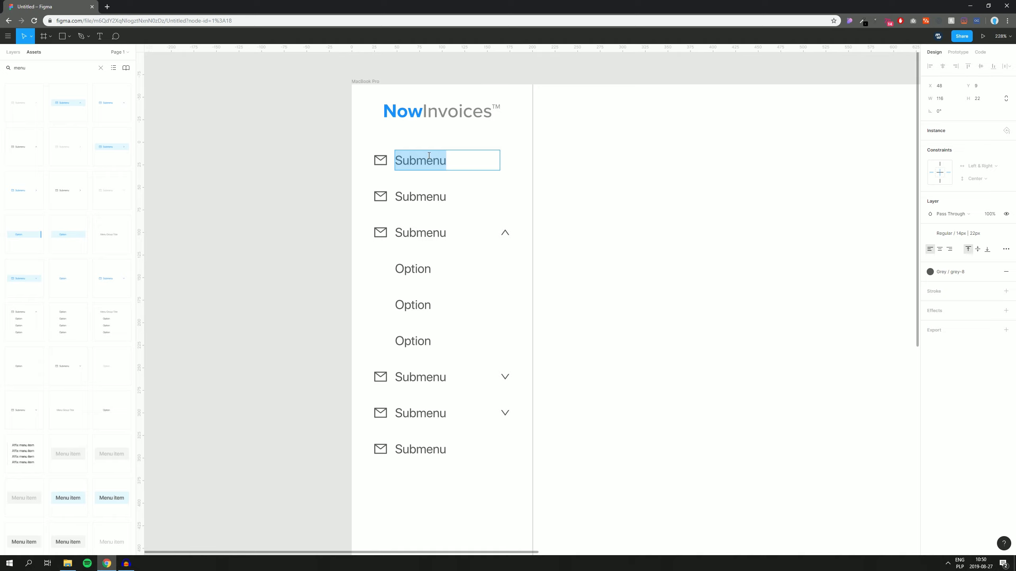
type("Dashboard")
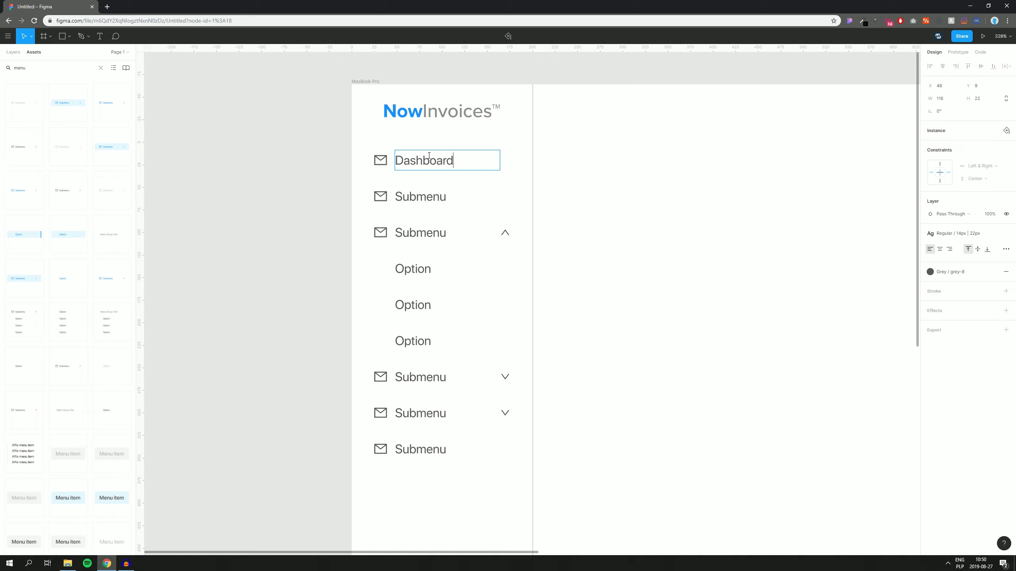
double_click(416, 198)
type("Reports")
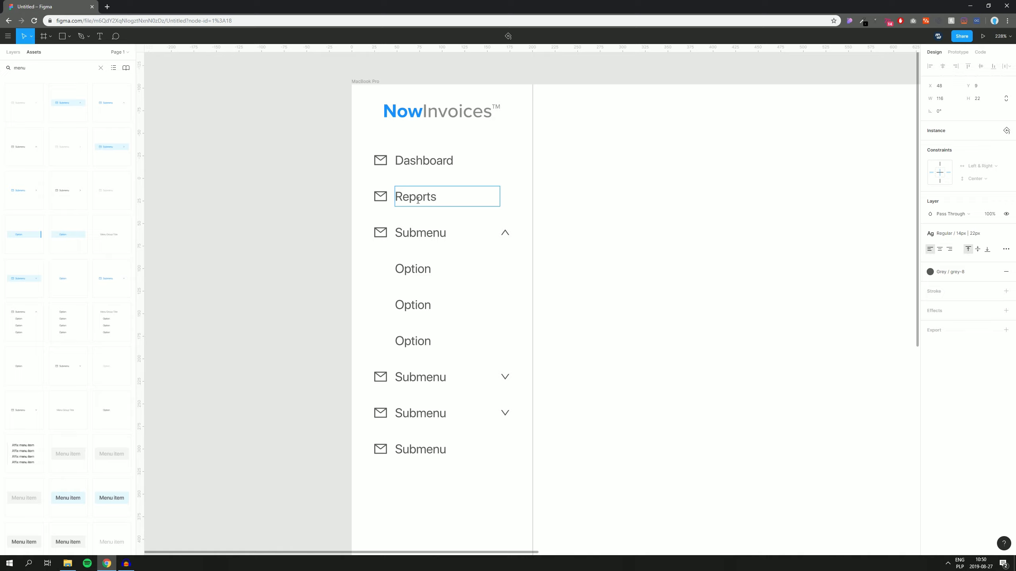
double_click(437, 229)
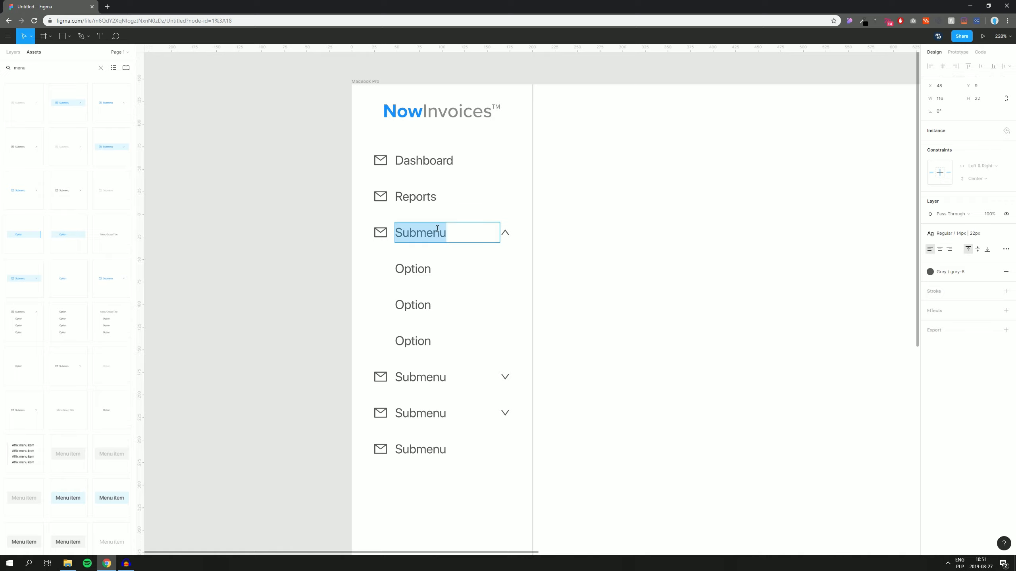
type("Documents")
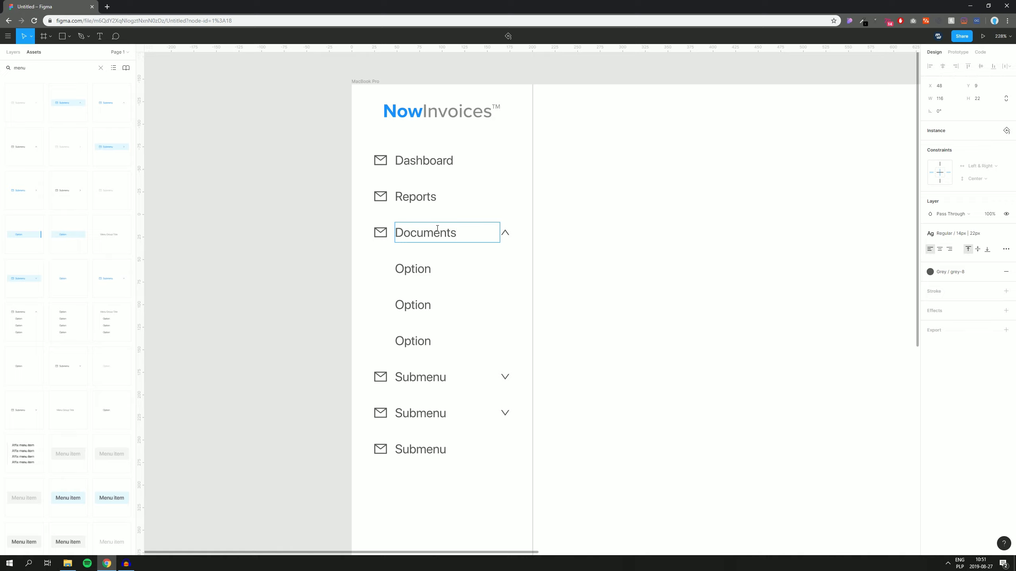
Step: Rename the three options under Documents to Invoices, Drafts and Templates
double_click(412, 270)
type("In")
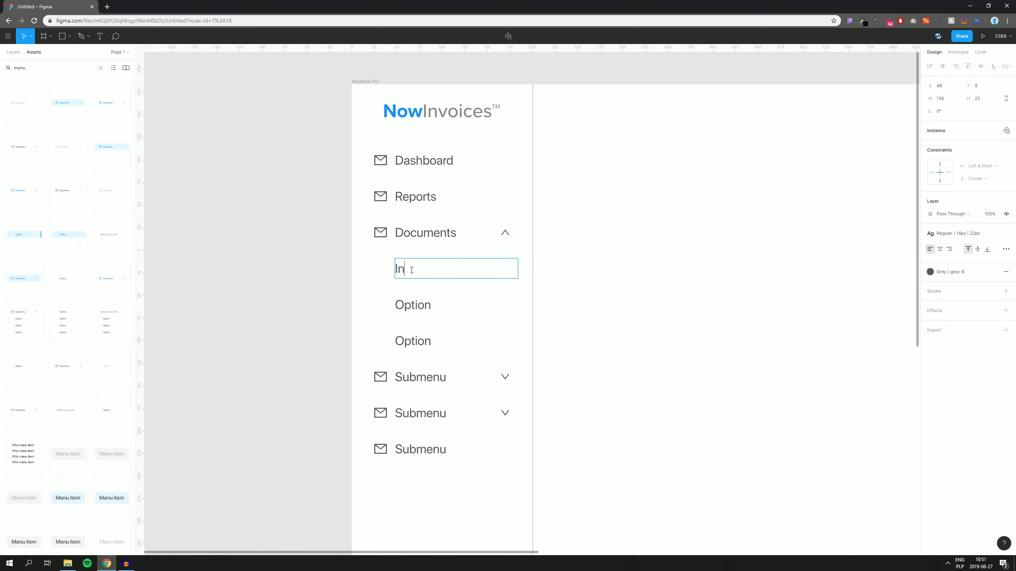
type("voices")
double_click(419, 302)
type("Drafts")
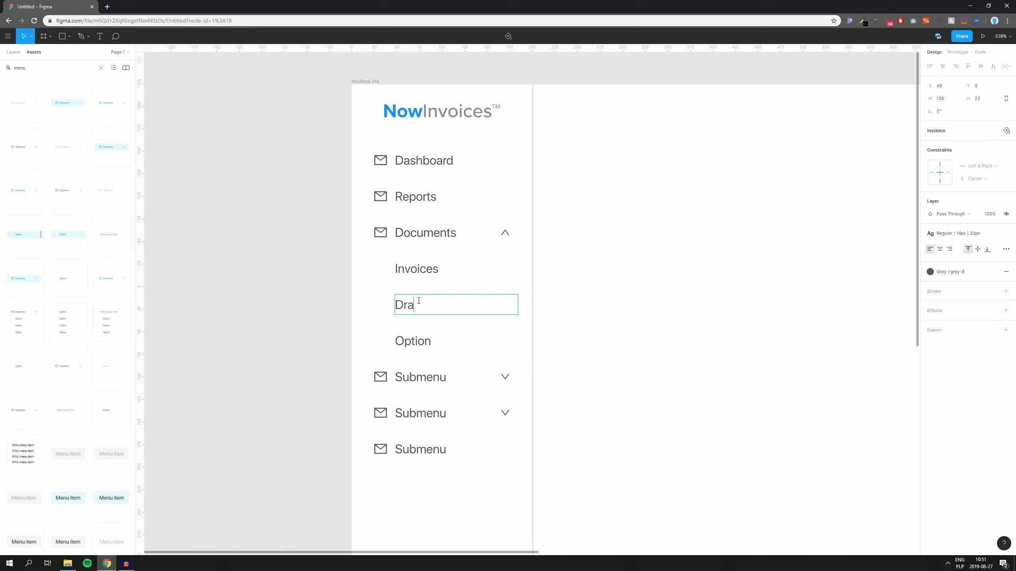
double_click(412, 342)
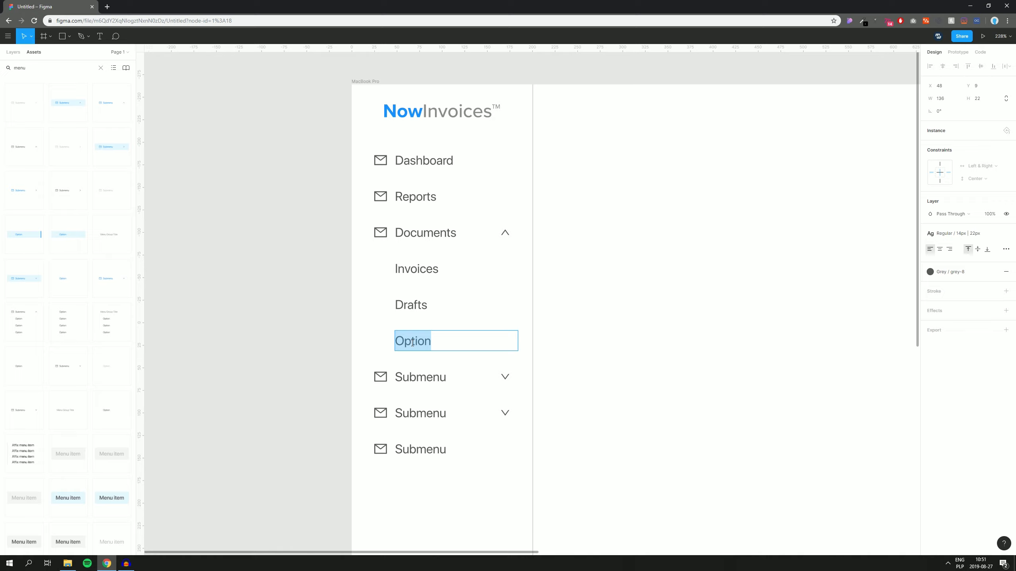
type("Templates")
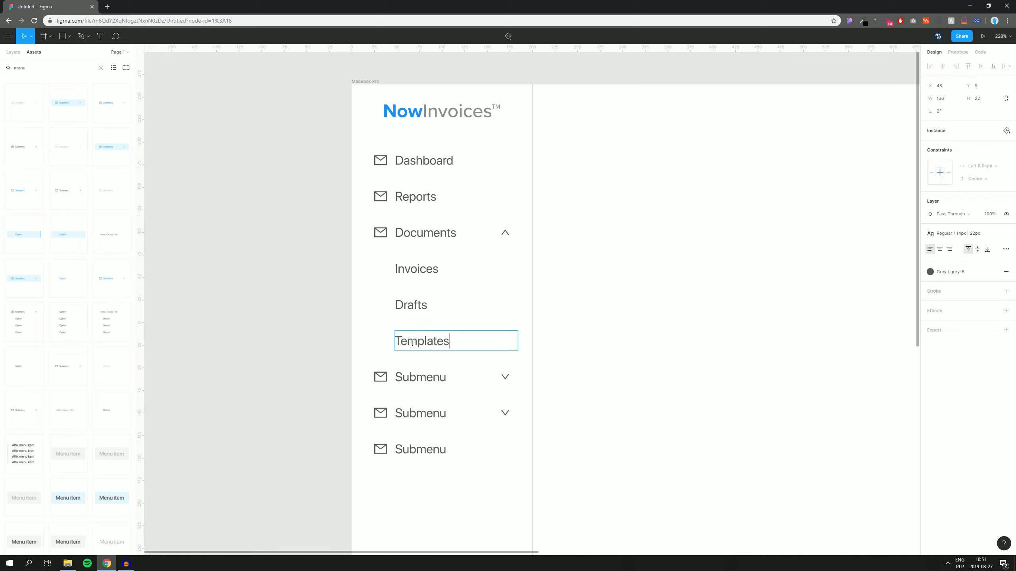
Step: Relabel the remaining items Customers, Settings and Help & Contact
double_click(427, 377)
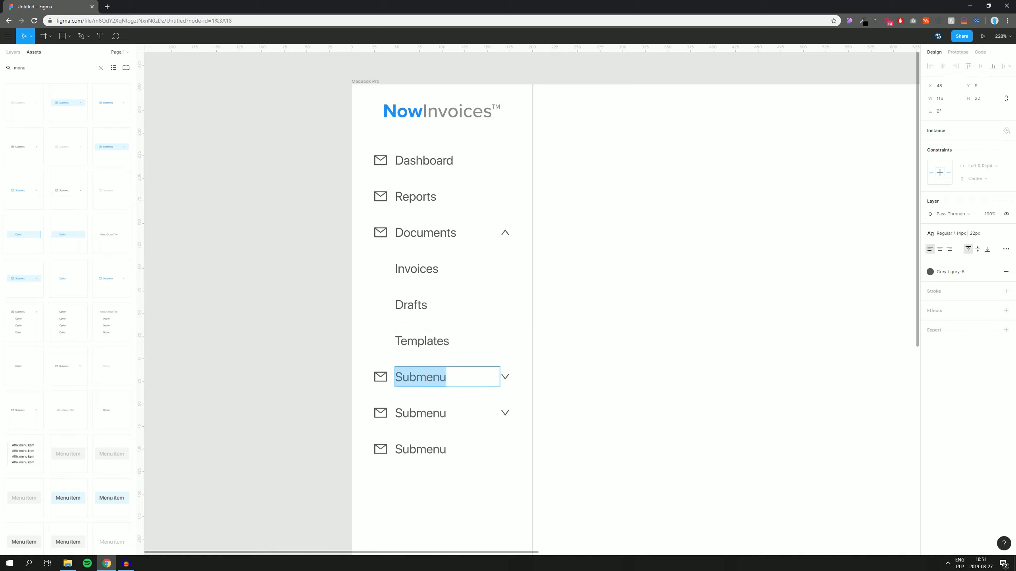
type("Customers")
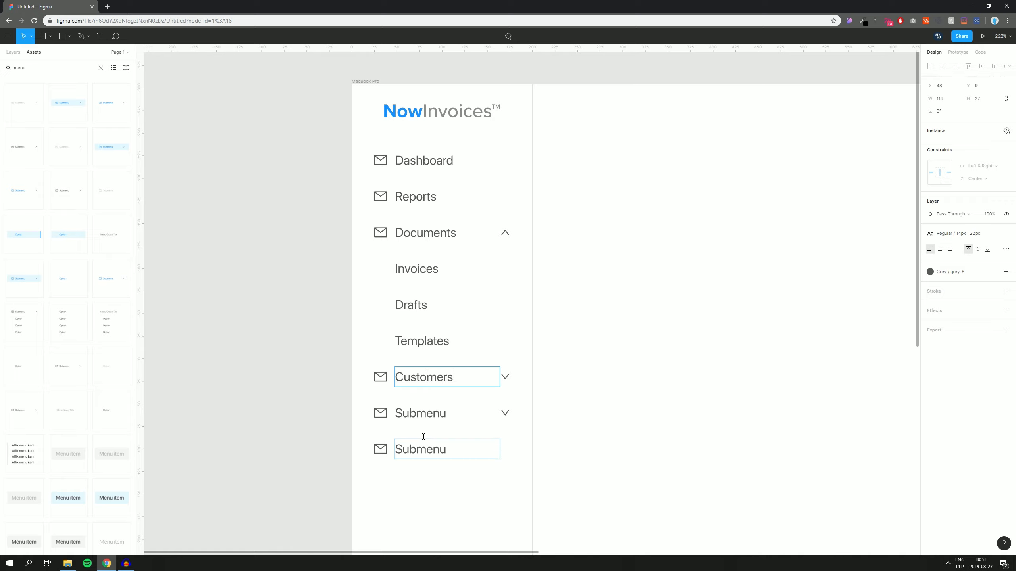
double_click(429, 414)
type("Settings")
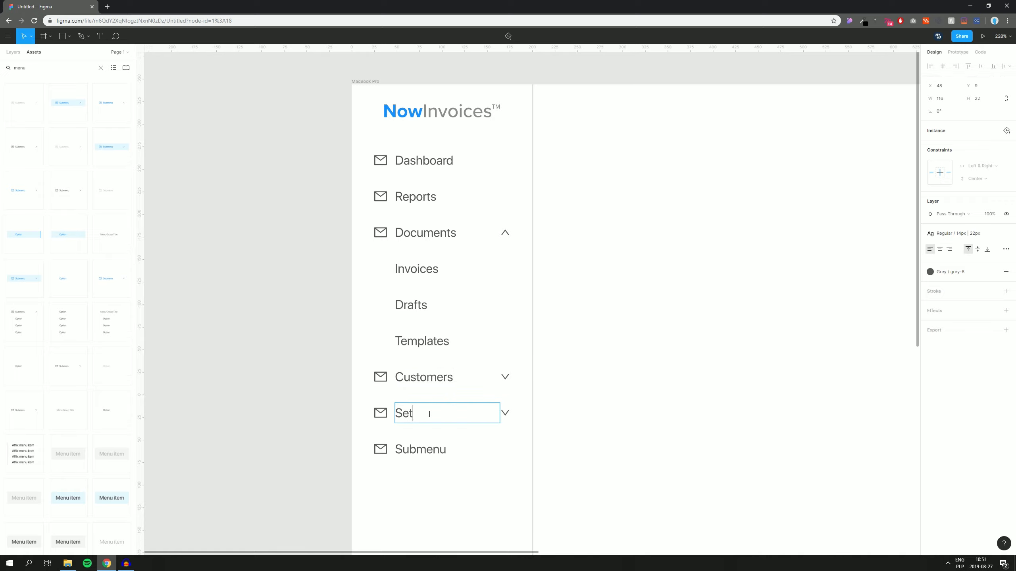
double_click(429, 450)
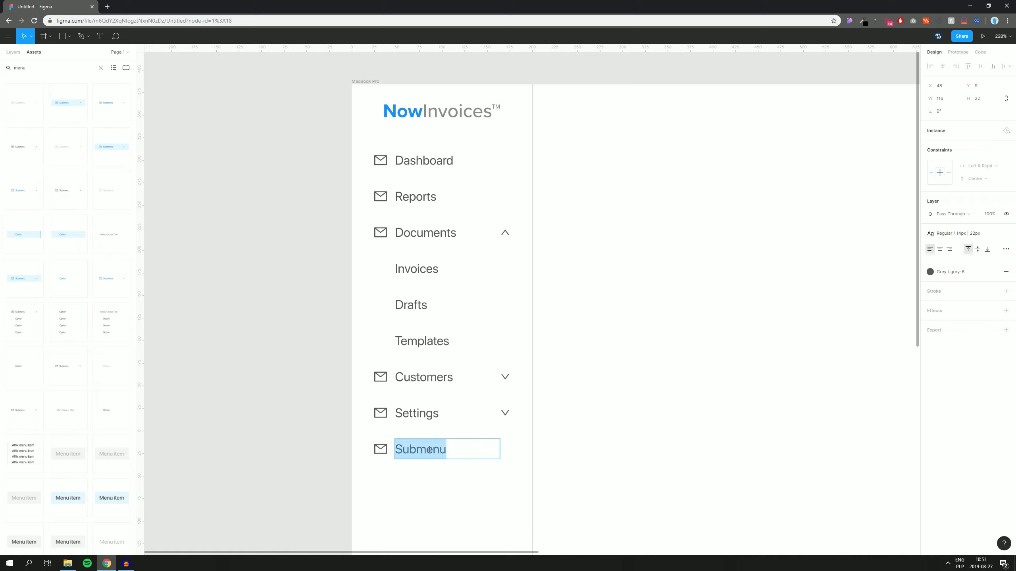
type("Hel")
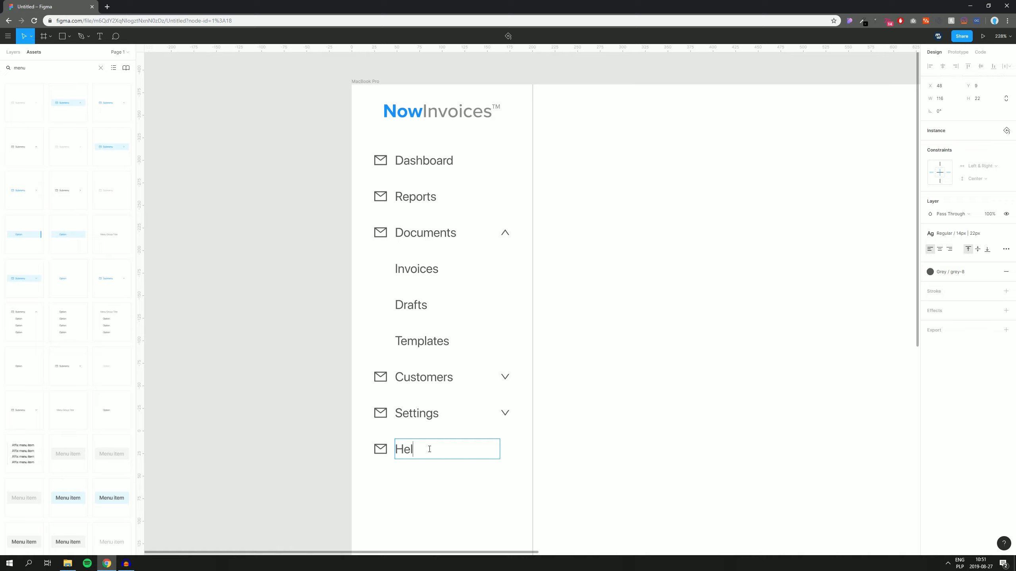
type("p & Contact")
Step: Switch the Invoices menu instance to its 'selected' variant so it shows as the active row
left_click(673, 319)
scroll(657, 318, "right", 4)
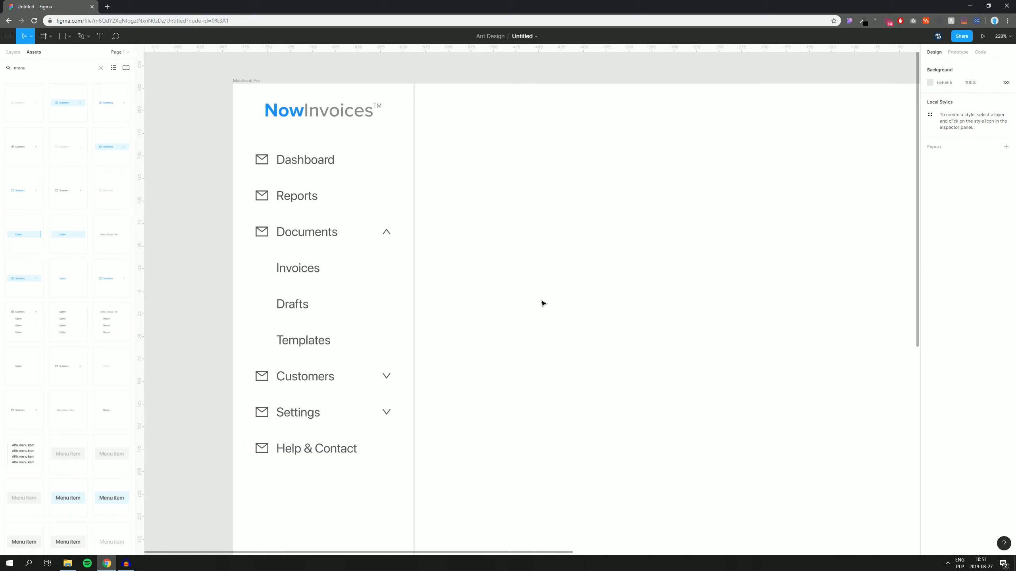
double_click(364, 272)
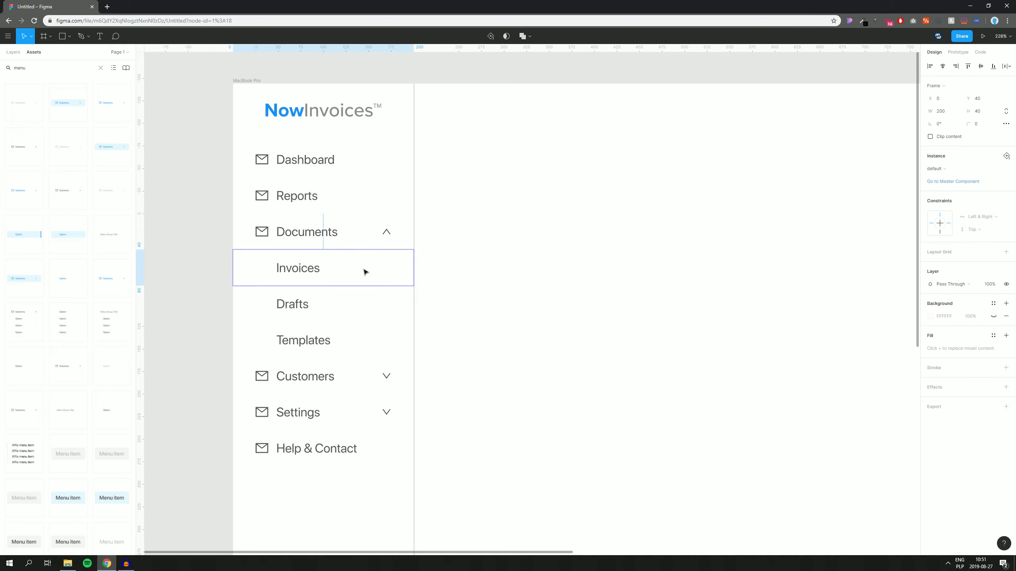
left_click(946, 170)
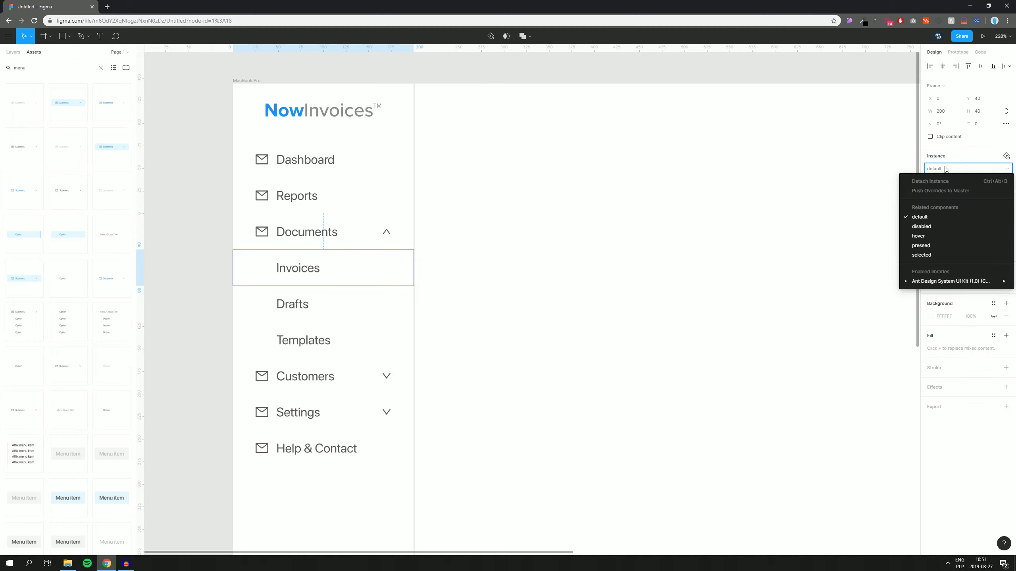
left_click(924, 255)
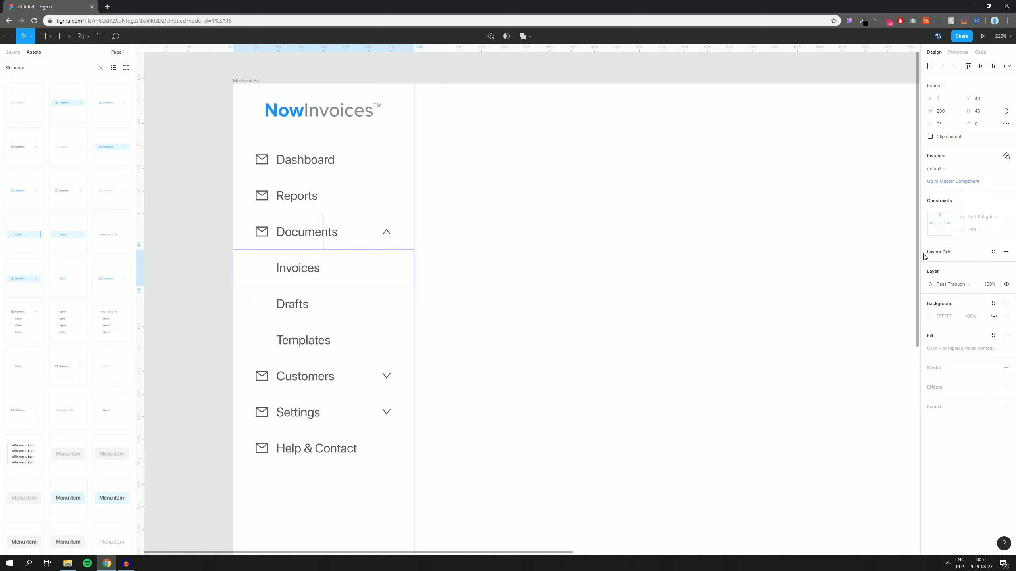
left_click(546, 286)
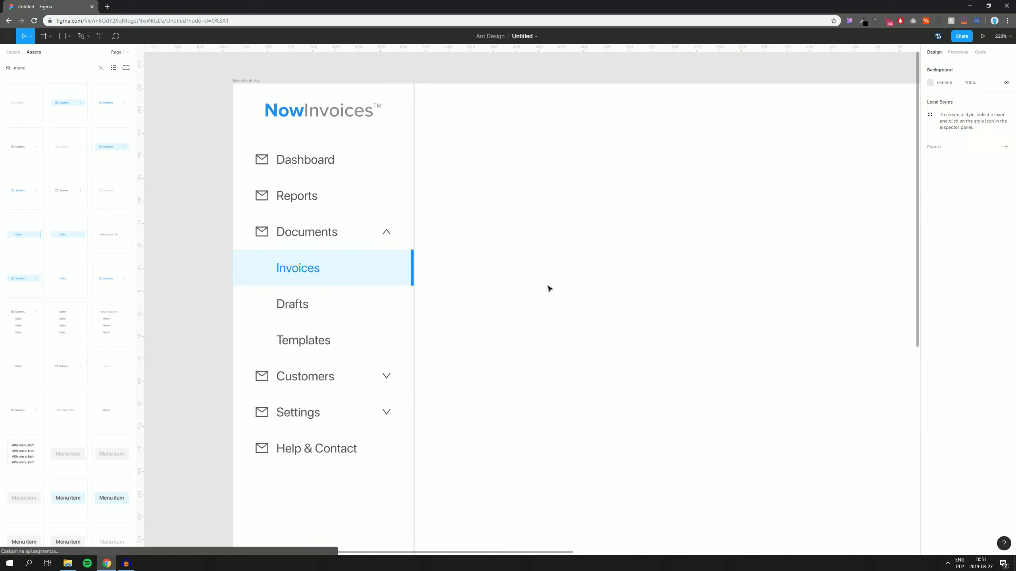
left_click_drag(547, 286, 520, 277)
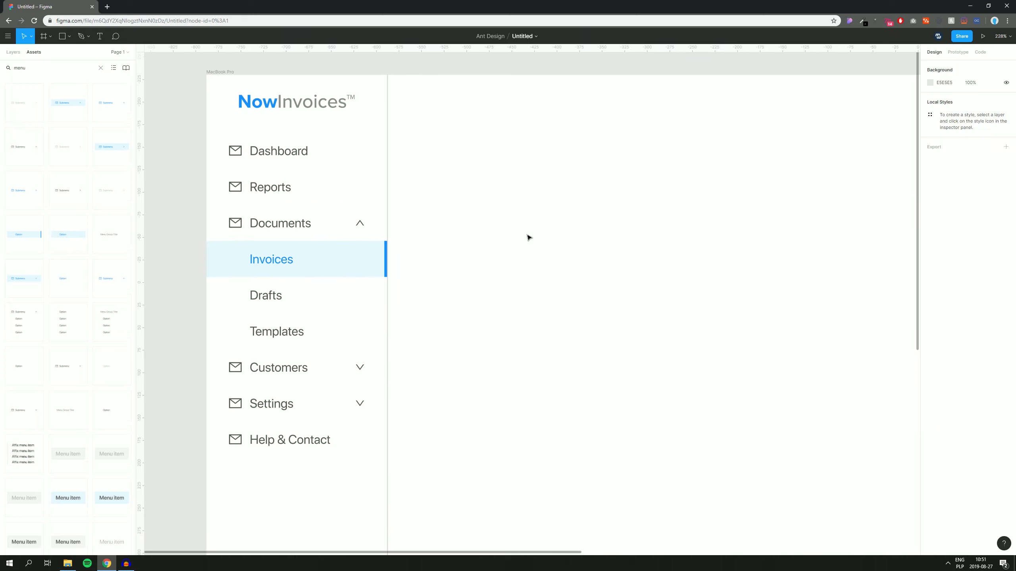
scroll(526, 236, "down", 5)
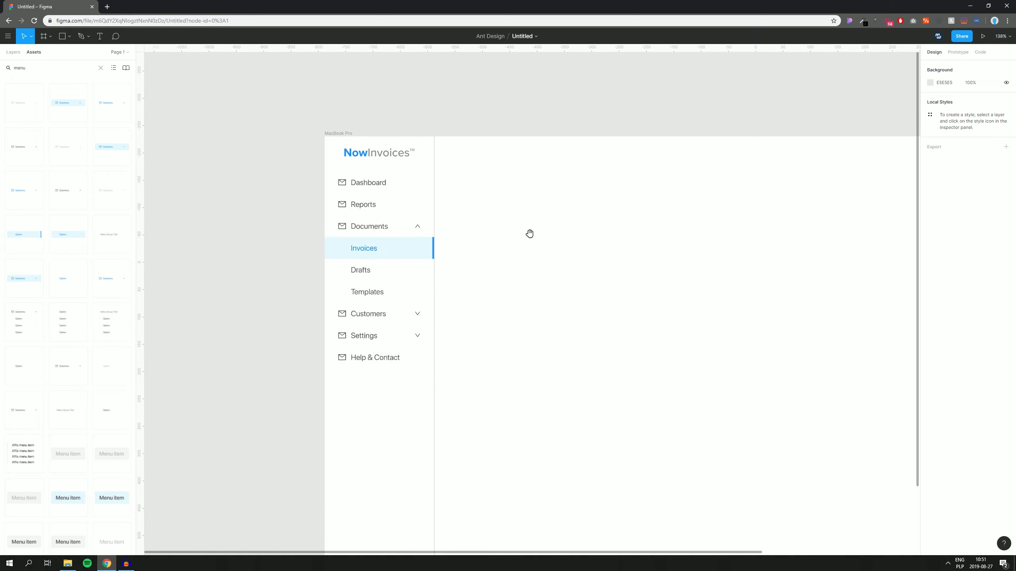
left_click_drag(528, 234, 495, 227)
scroll(440, 223, "up", 3)
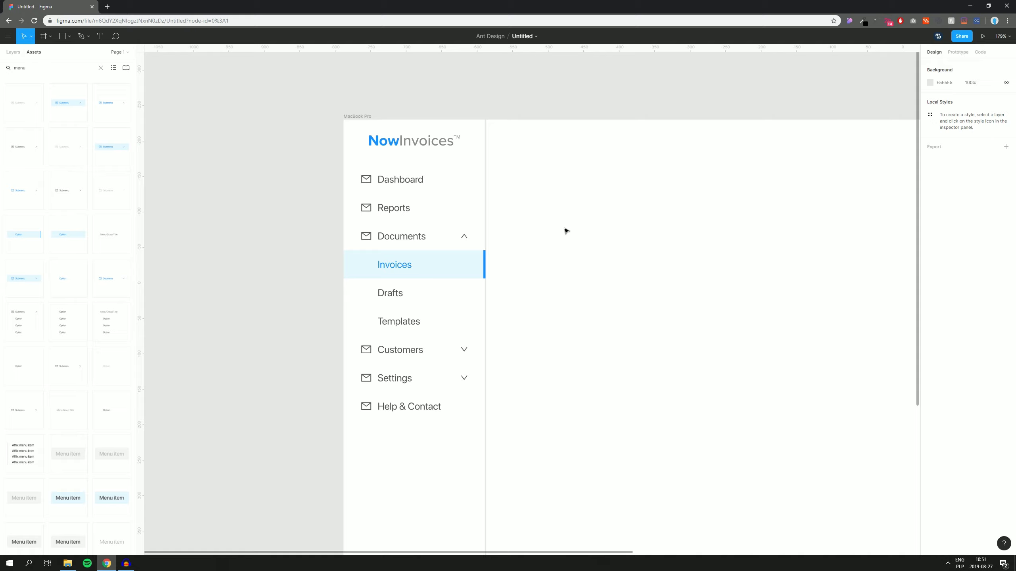
scroll(565, 230, "right", 2)
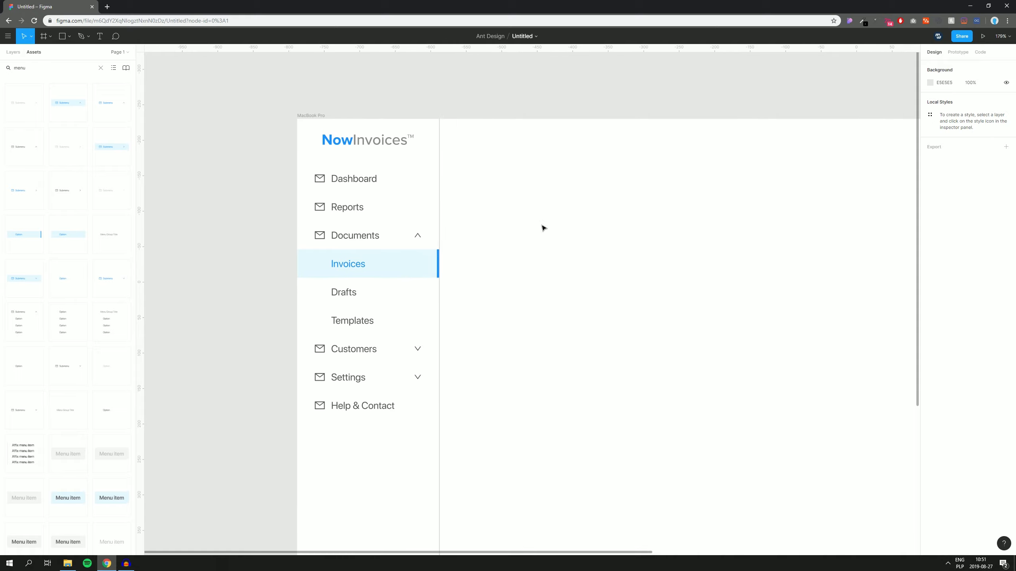
Step: Swap the Dashboard item's mail icon instance for the pie-chart icon
double_click(323, 182)
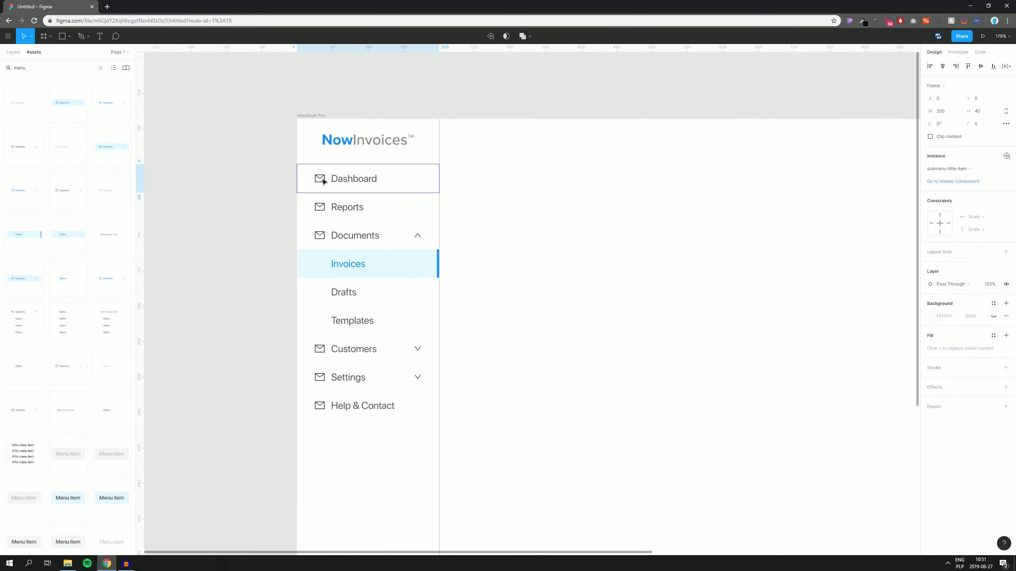
left_click(941, 172)
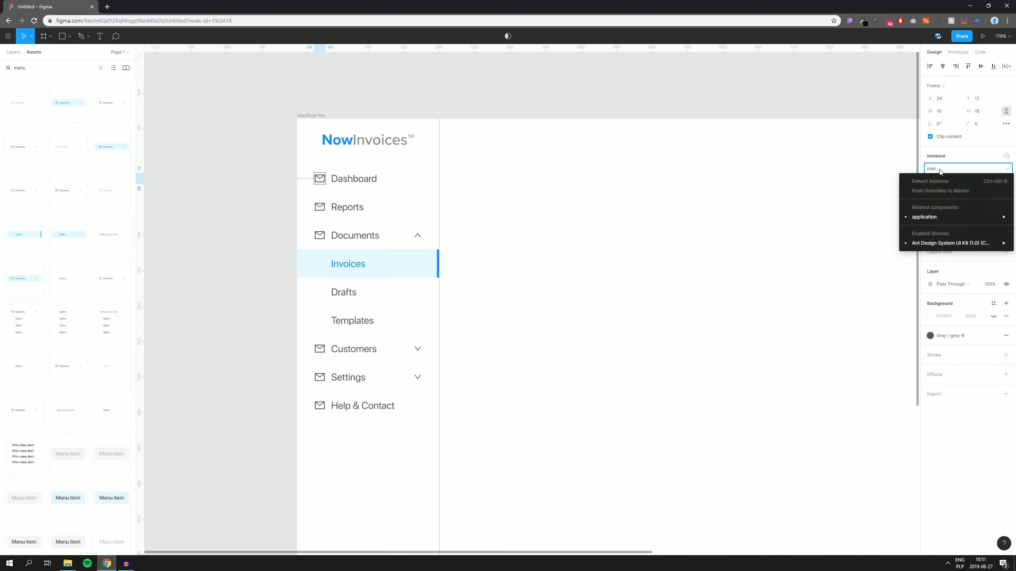
mouse_move(932, 244)
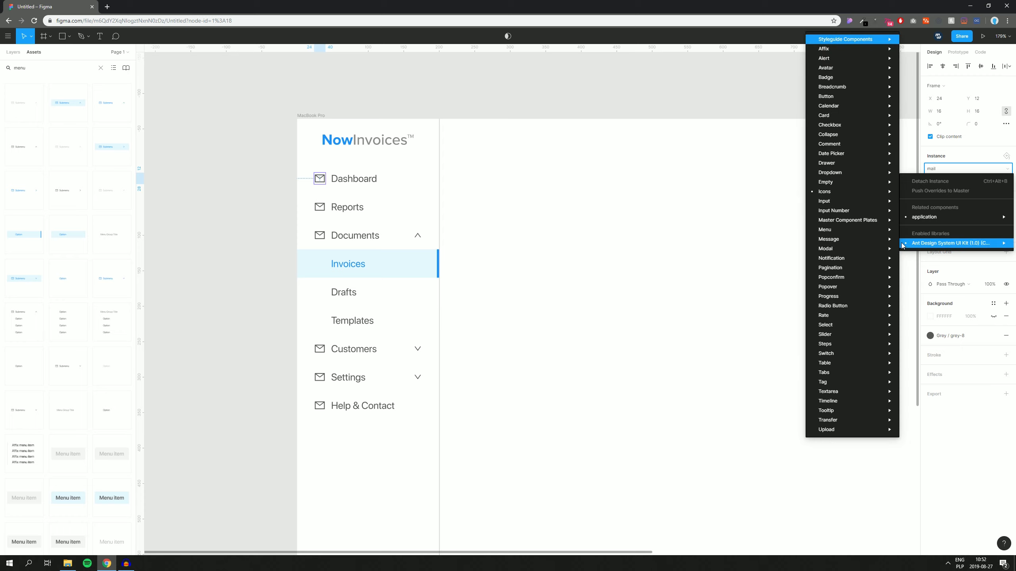
mouse_move(826, 195)
mouse_move(768, 189)
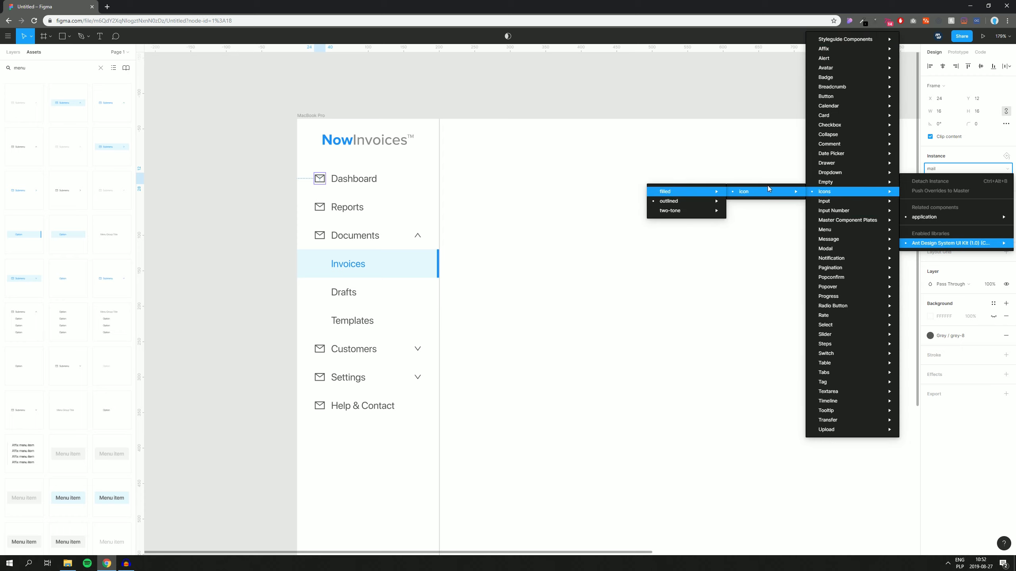
mouse_move(659, 202)
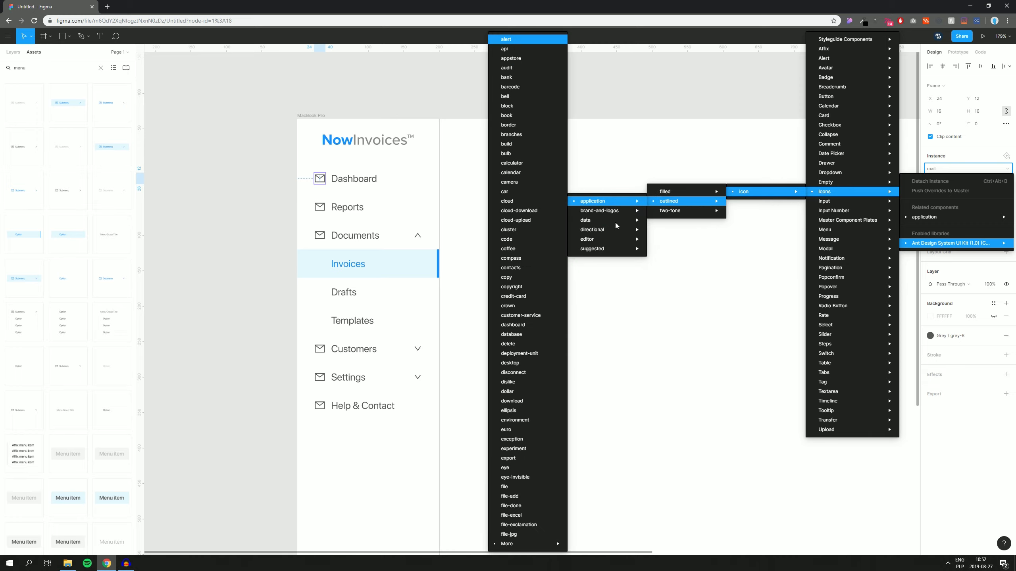
mouse_move(607, 240)
mouse_move(585, 224)
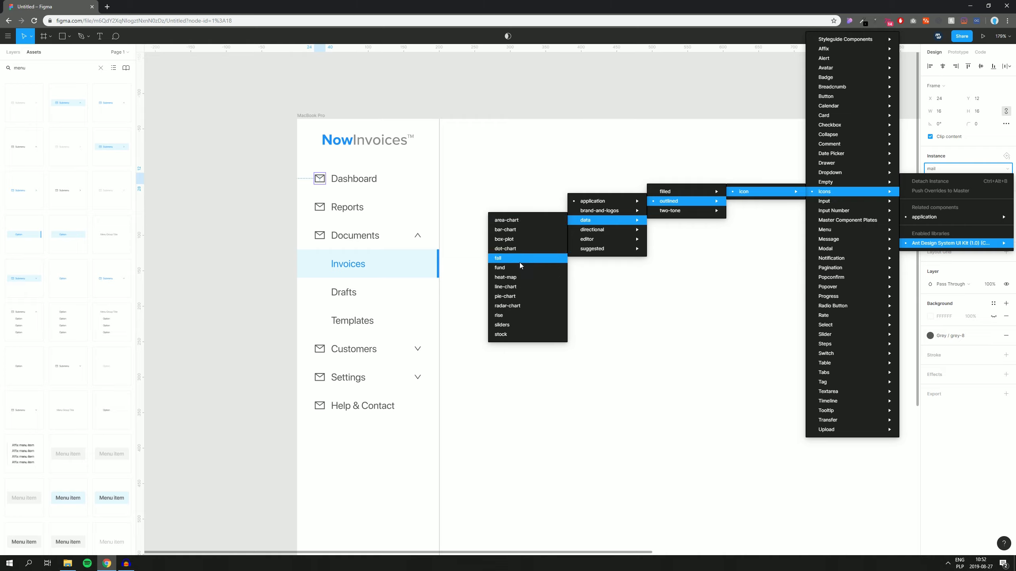
left_click(514, 297)
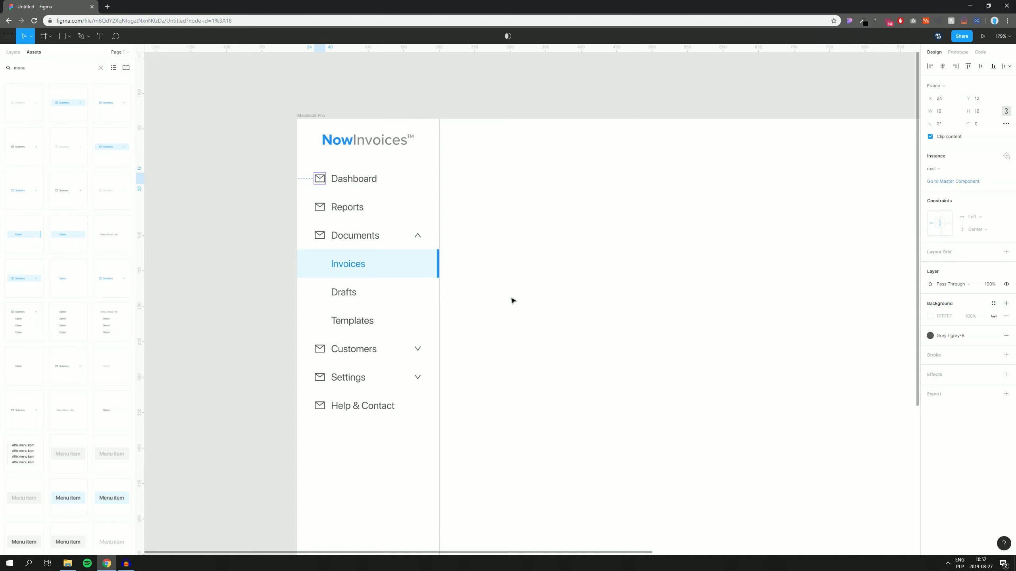
Step: Fill the Dashboard pie-chart icon with the Grey / grey-8 colour style
left_click(946, 338)
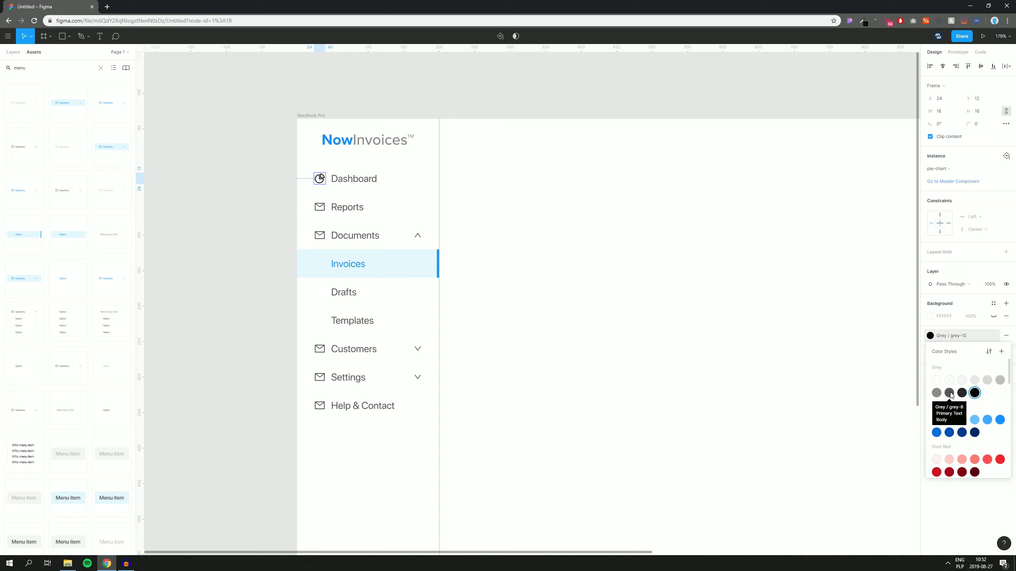
key("Escape")
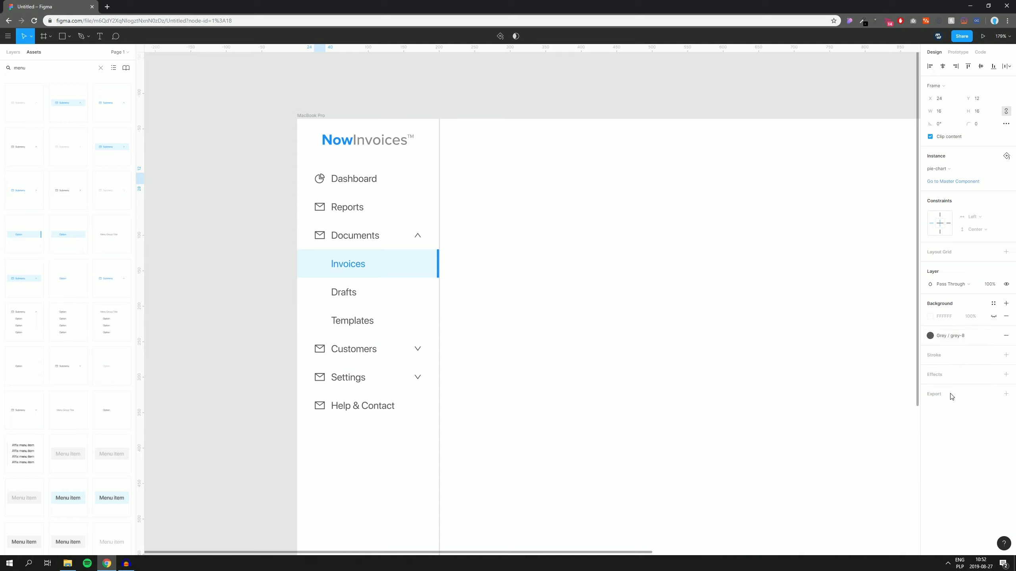
left_click(537, 255)
left_click_drag(547, 251, 532, 248)
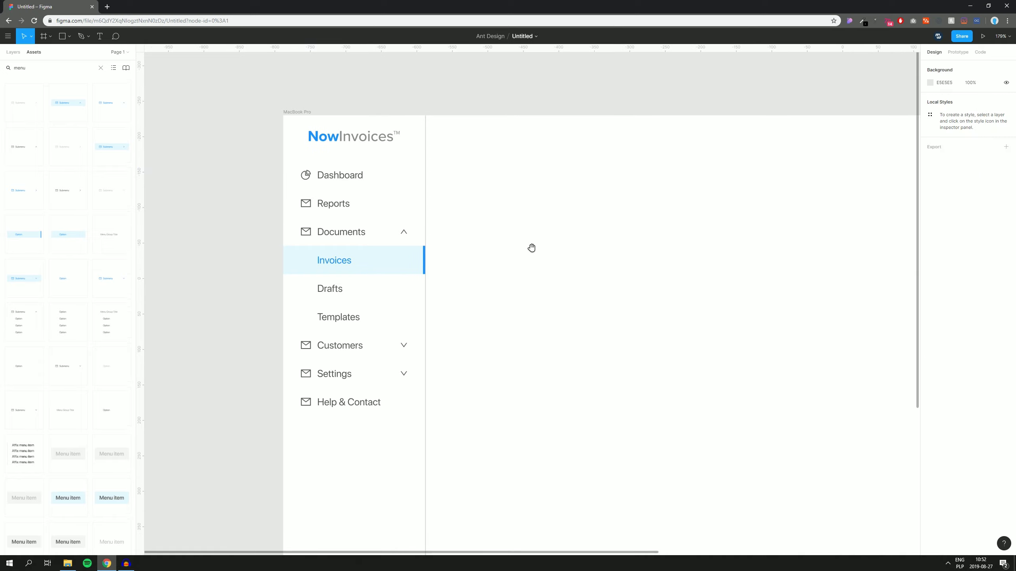
Step: Swap the Reports icon to outlined > data > rise and fill it with Grey / grey-10
double_click(305, 204)
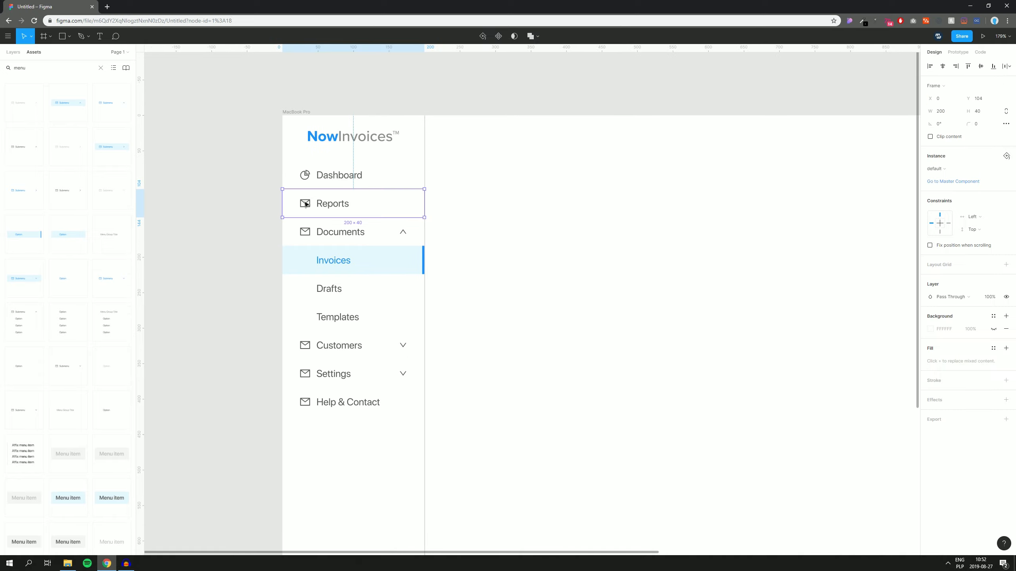
left_click(939, 170)
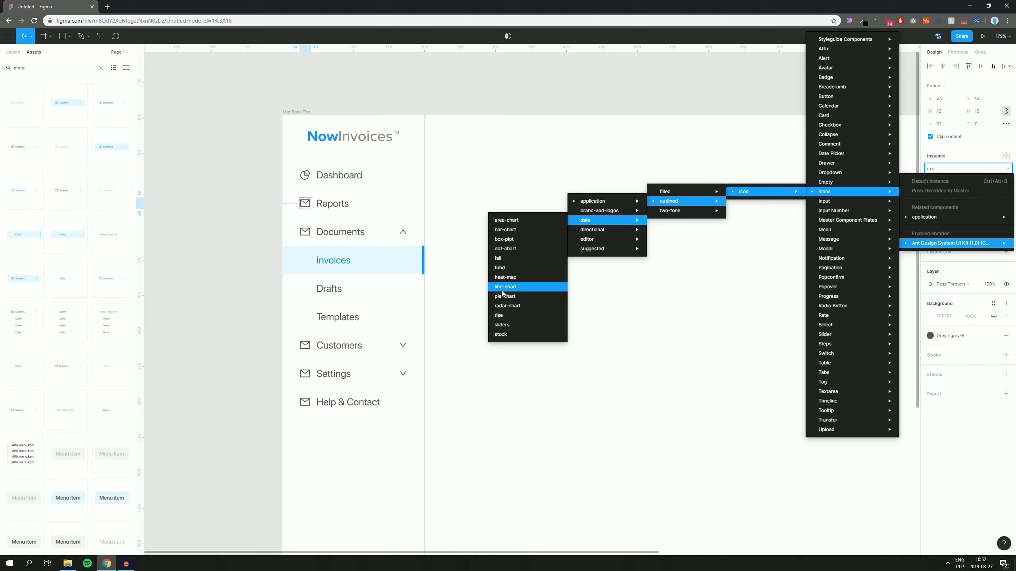
left_click(502, 316)
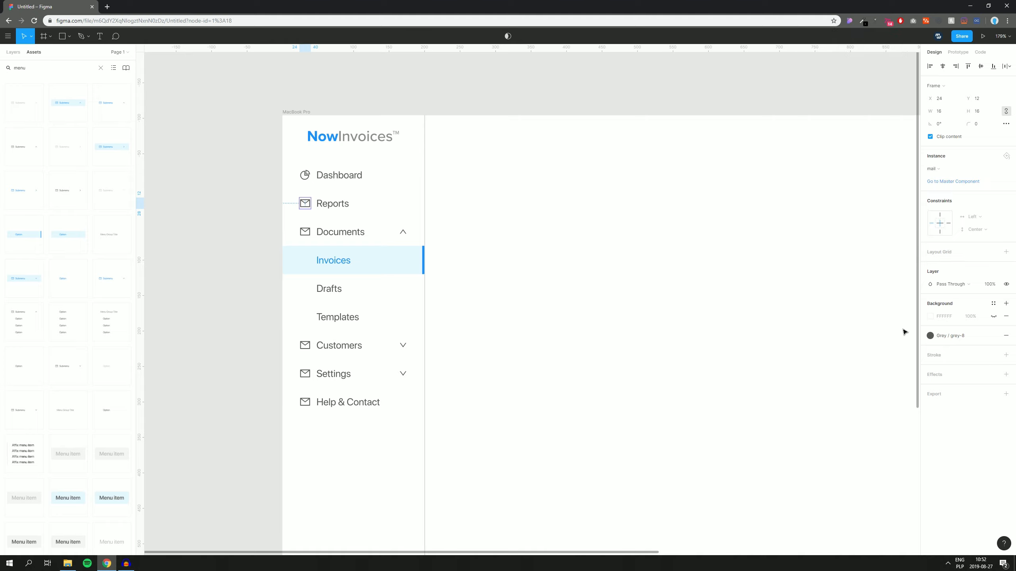
left_click(952, 338)
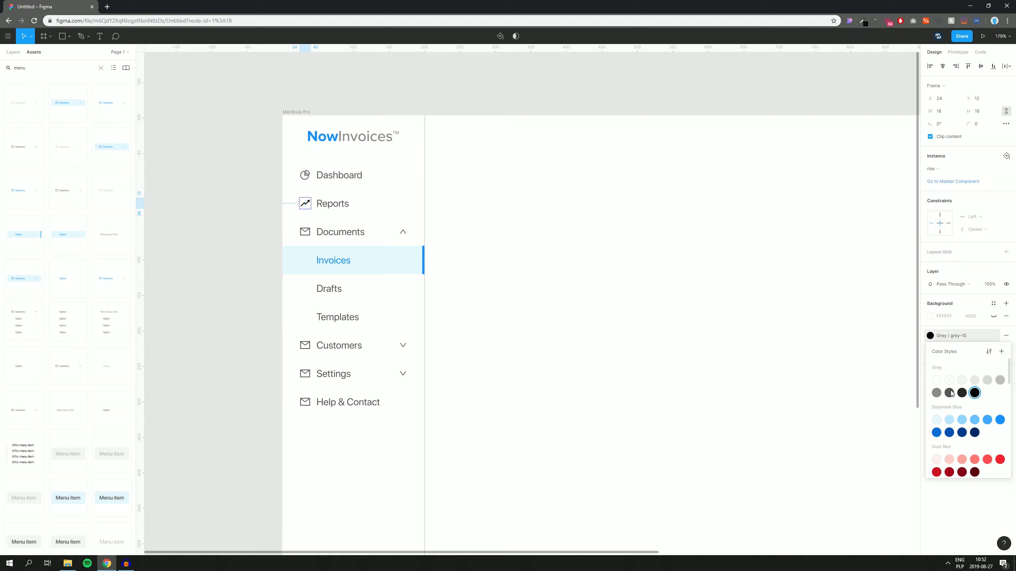
left_click(950, 395)
left_click(480, 285)
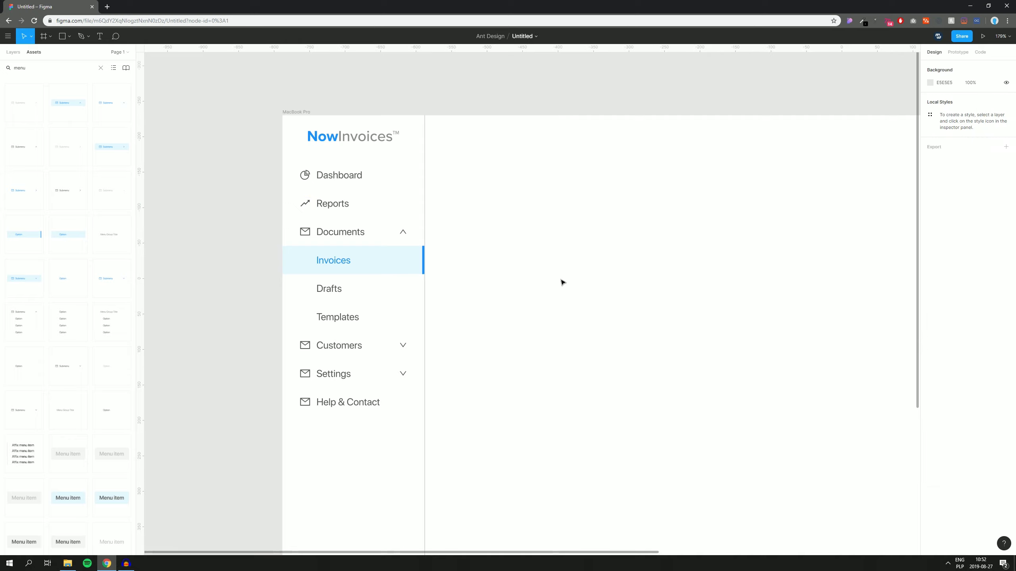
left_click_drag(556, 280, 558, 204)
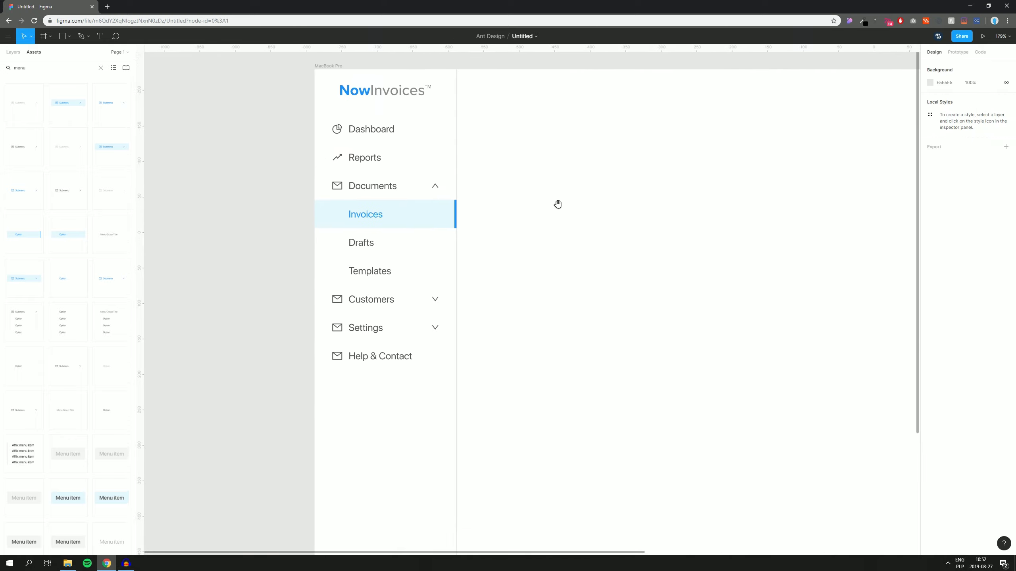
Step: Swap the Documents icon to file-done and fill it with Grey / grey-8
double_click(341, 188)
double_click(341, 188)
left_click(935, 170)
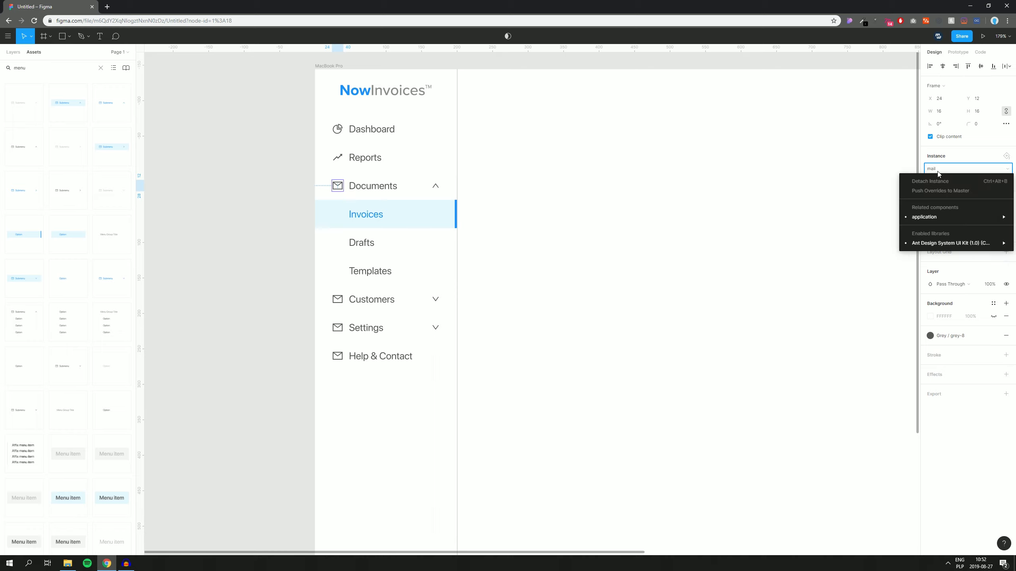
mouse_move(928, 218)
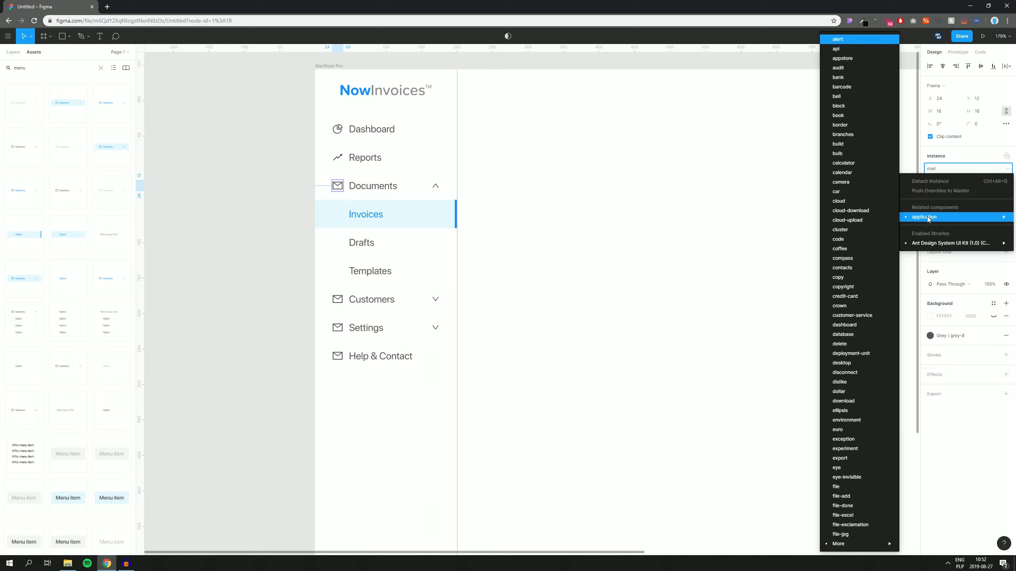
left_click(843, 507)
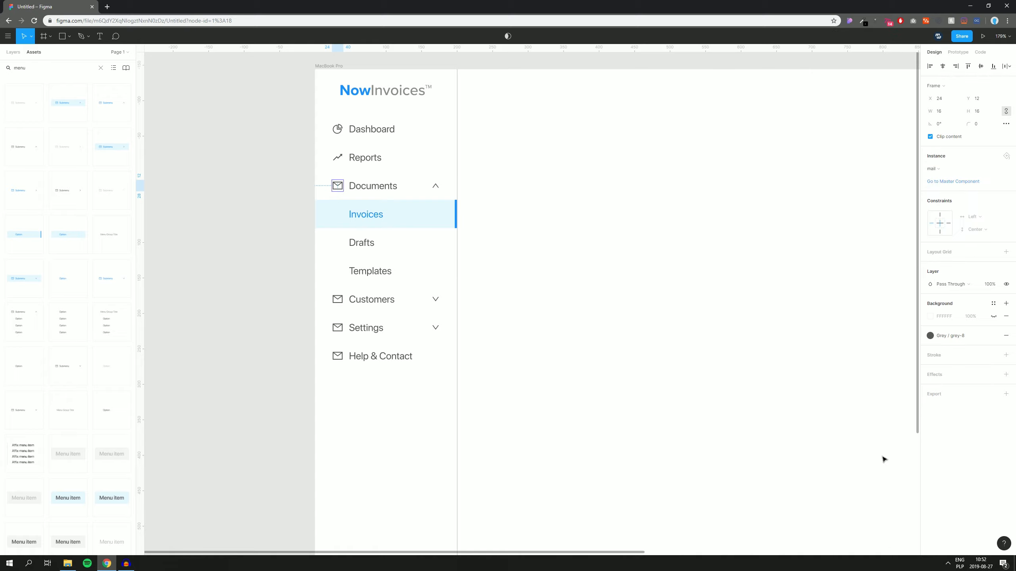
left_click(954, 338)
left_click(948, 393)
left_click(720, 375)
left_click_drag(714, 369, 688, 349)
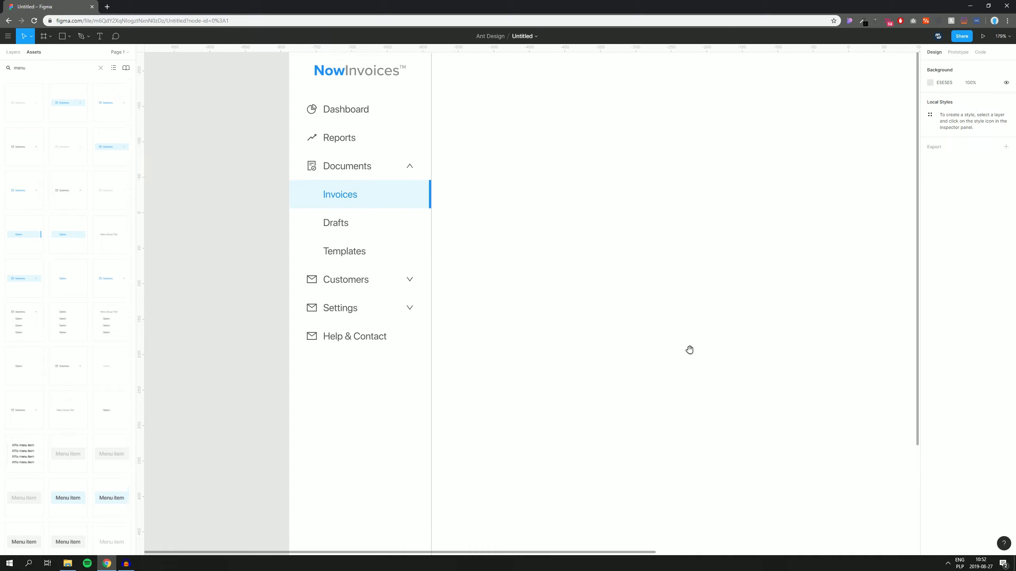
Step: Swap the Customers icon to user and fill it with Grey / grey-8
double_click(306, 270)
left_click(938, 169)
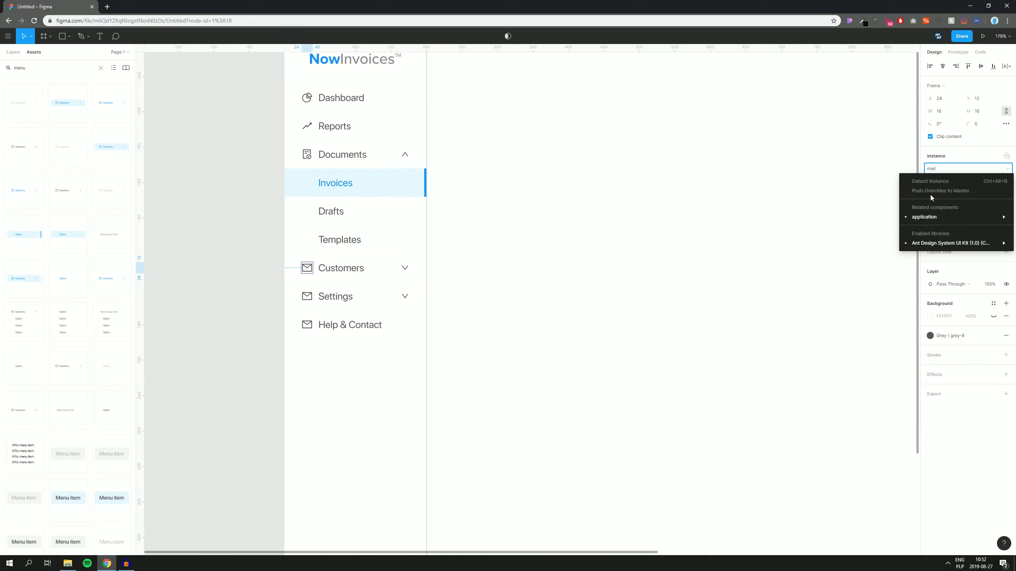
mouse_move(923, 217)
mouse_move(844, 543)
mouse_move(764, 543)
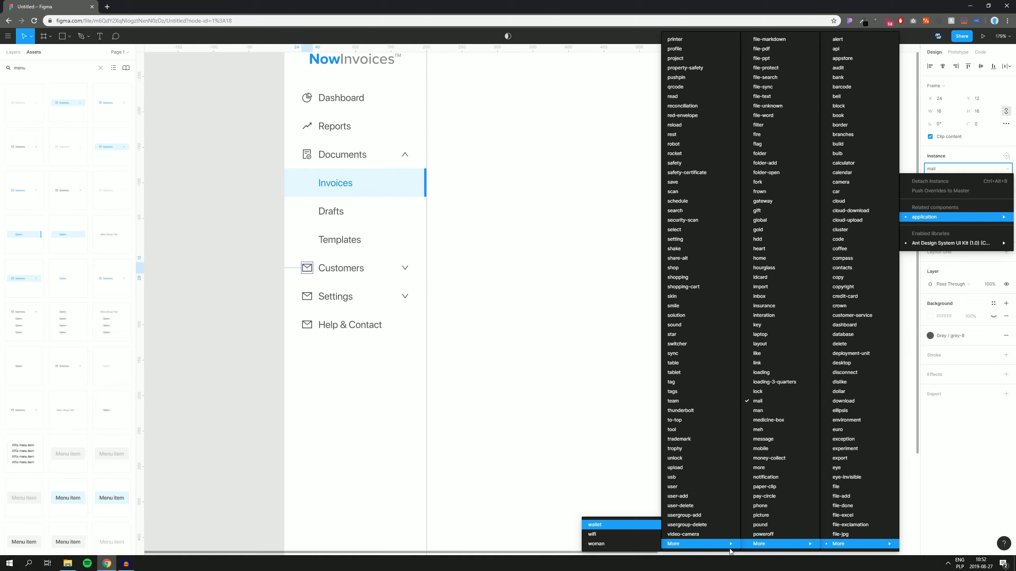
left_click(679, 486)
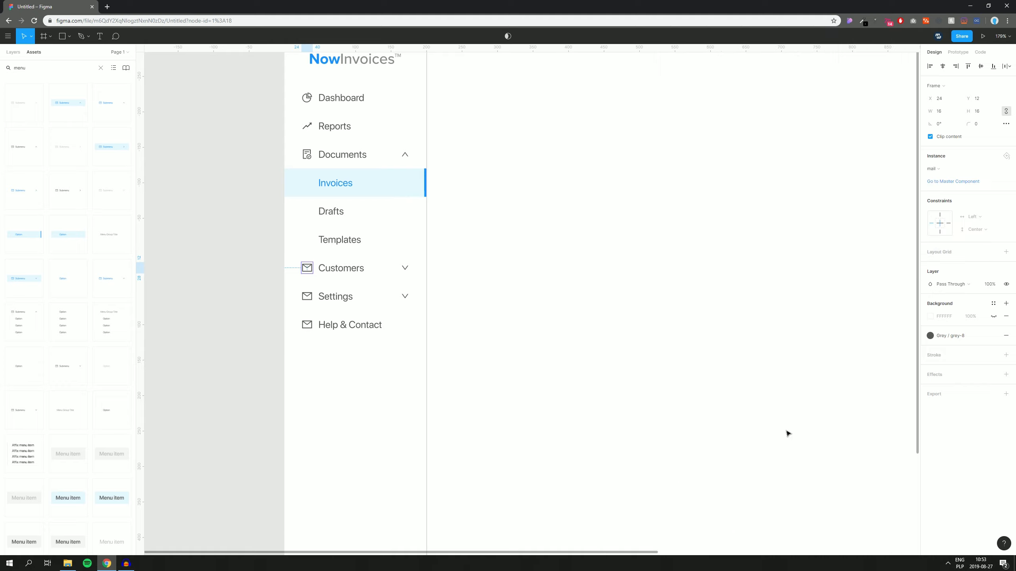
left_click(947, 338)
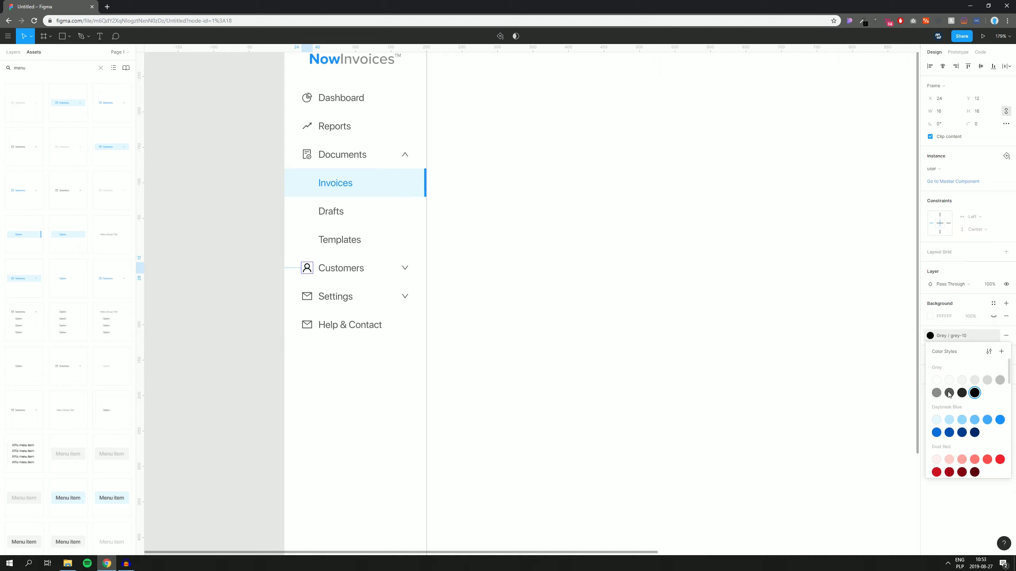
left_click(950, 396)
Step: Swap the Settings icon to the setting gear and fill it with Grey / grey-8
left_click(306, 296)
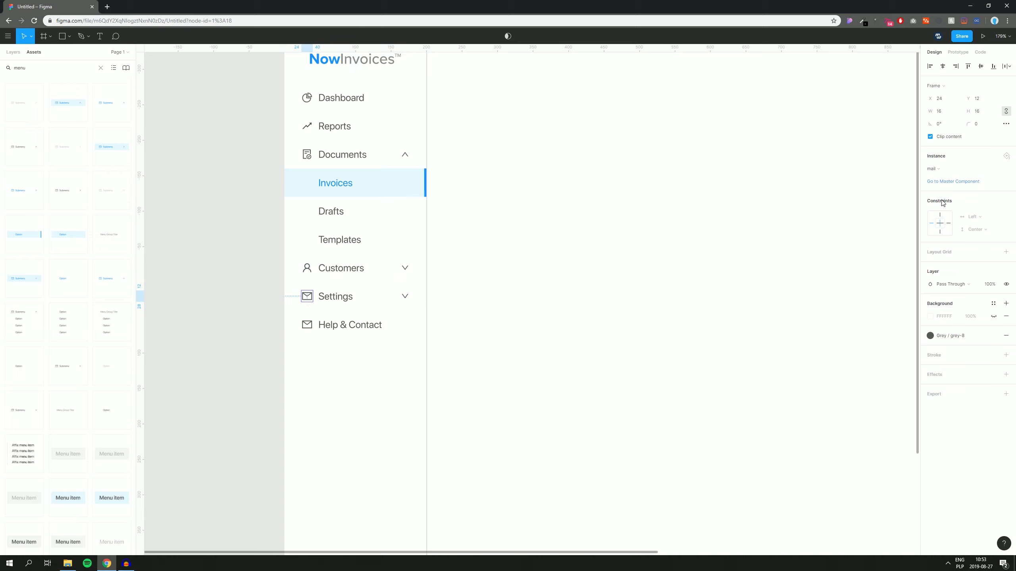
left_click(941, 170)
mouse_move(931, 217)
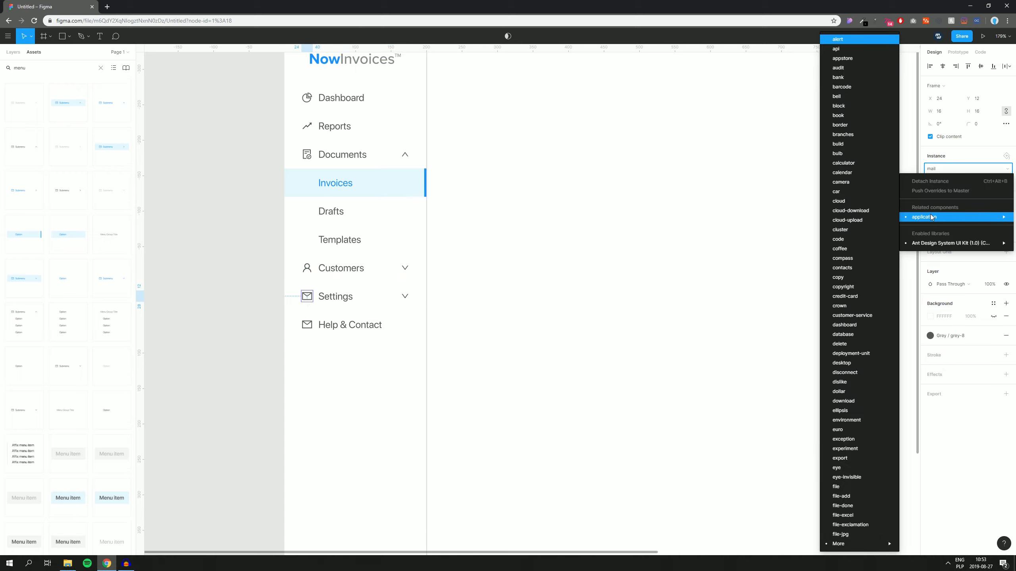
mouse_move(823, 543)
mouse_move(764, 545)
mouse_move(681, 545)
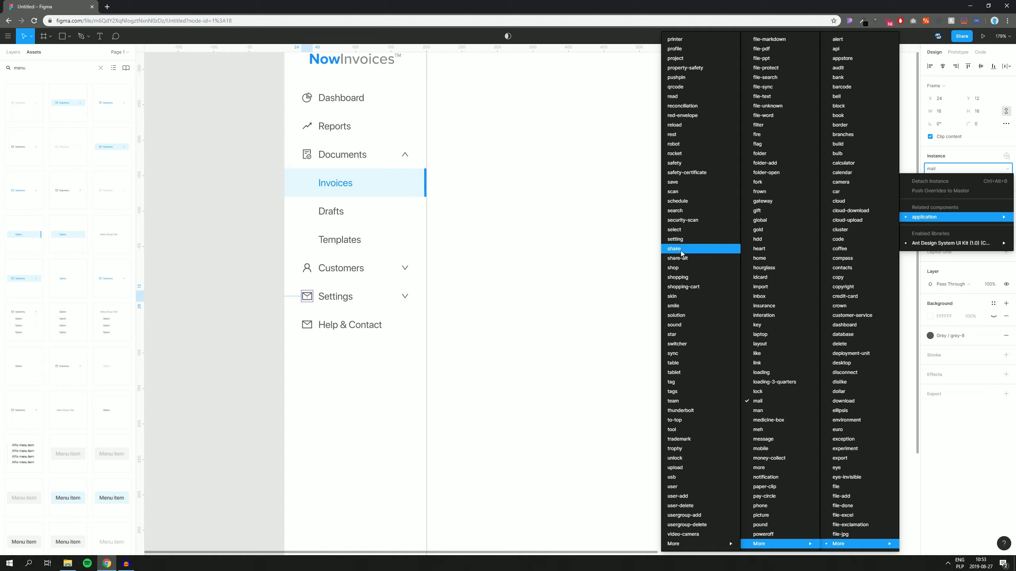
left_click(678, 240)
left_click(938, 335)
left_click(951, 395)
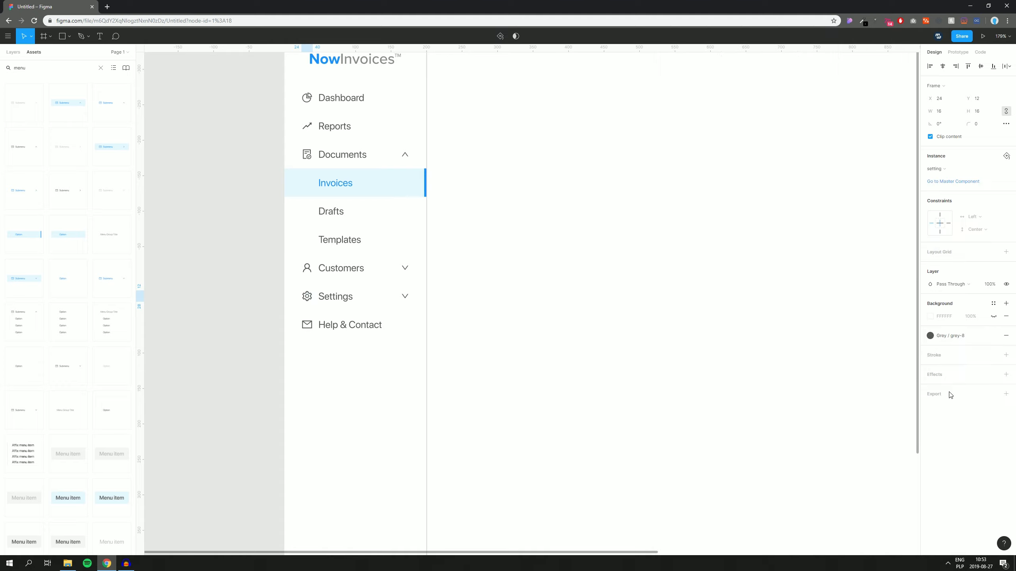
Step: Swap the Help & Contact icon for an outlined info-circle and colour it dark grey
left_click(309, 325, "ctrl")
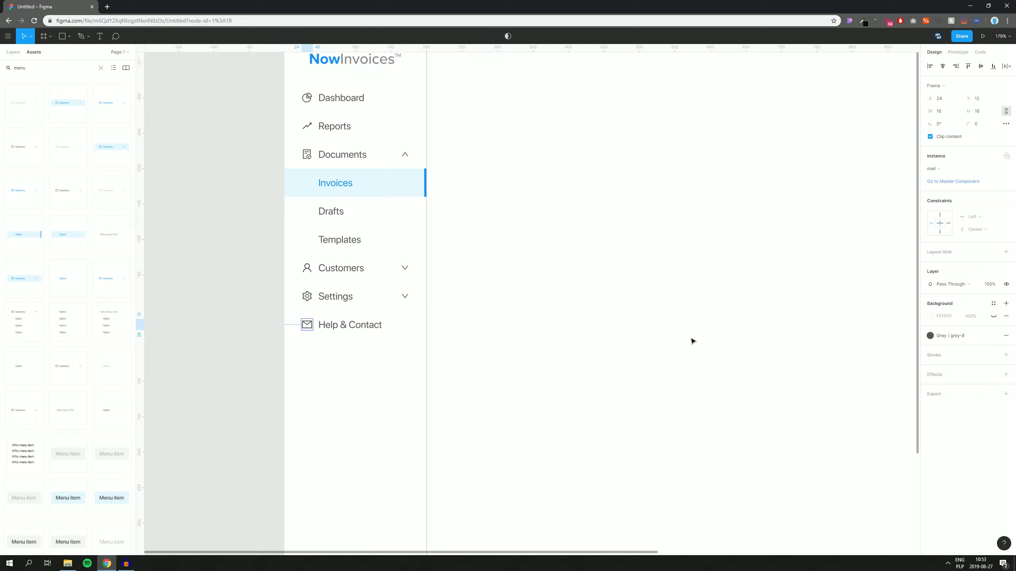
left_click(941, 171)
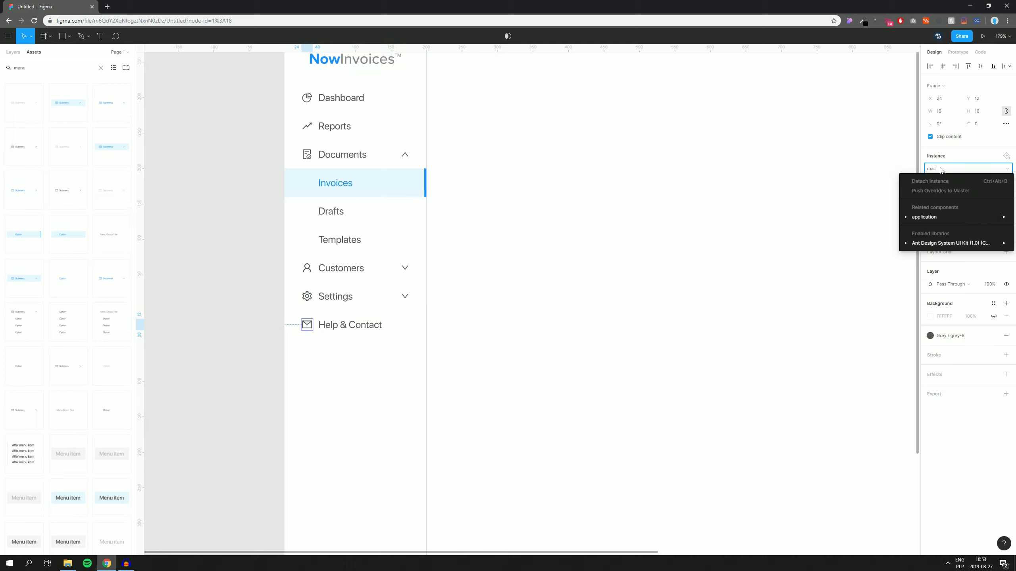
mouse_move(760, 192)
mouse_move(687, 200)
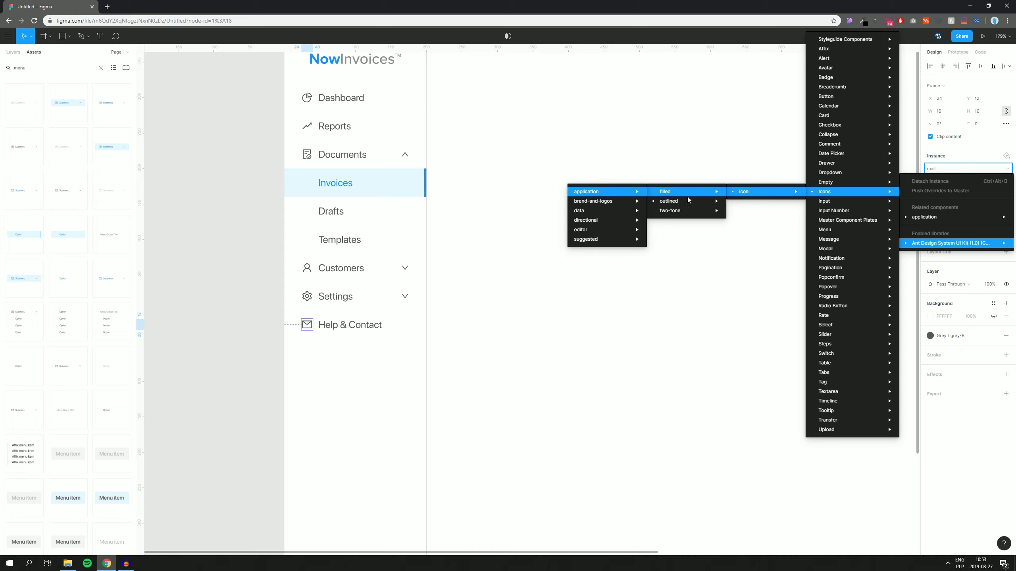
mouse_move(588, 249)
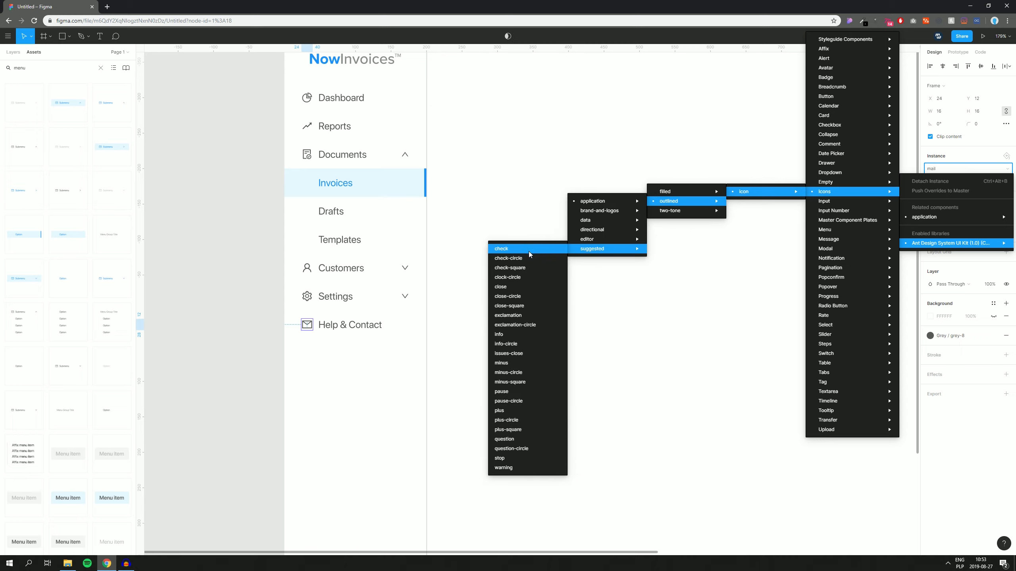
left_click(511, 344)
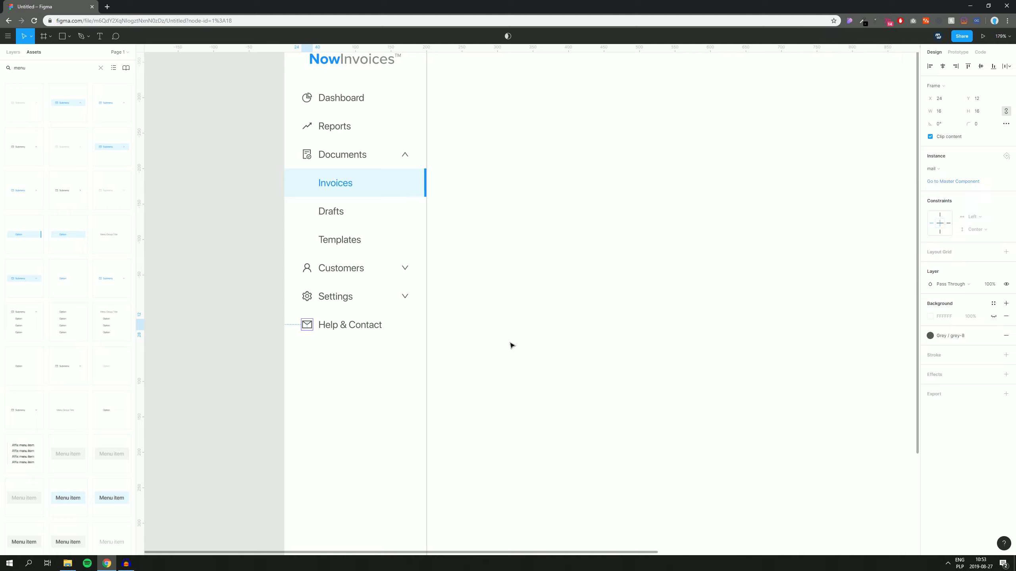
left_click(929, 336)
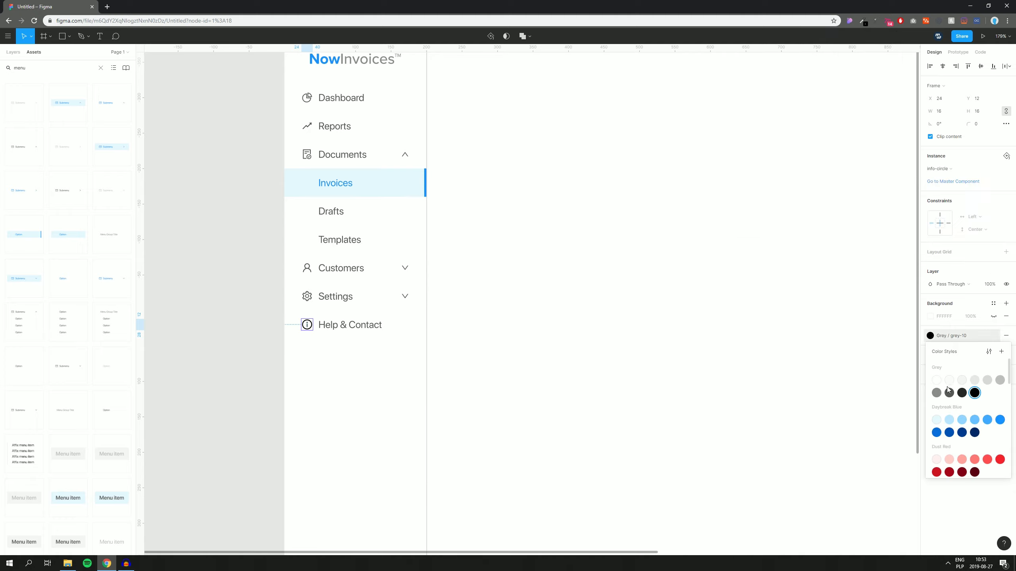
left_click(949, 393)
left_click(617, 383)
Step: Shift the NowInvoices logo left to x 24 so it aligns with the sidebar icons
left_click_drag(526, 226, 610, 352)
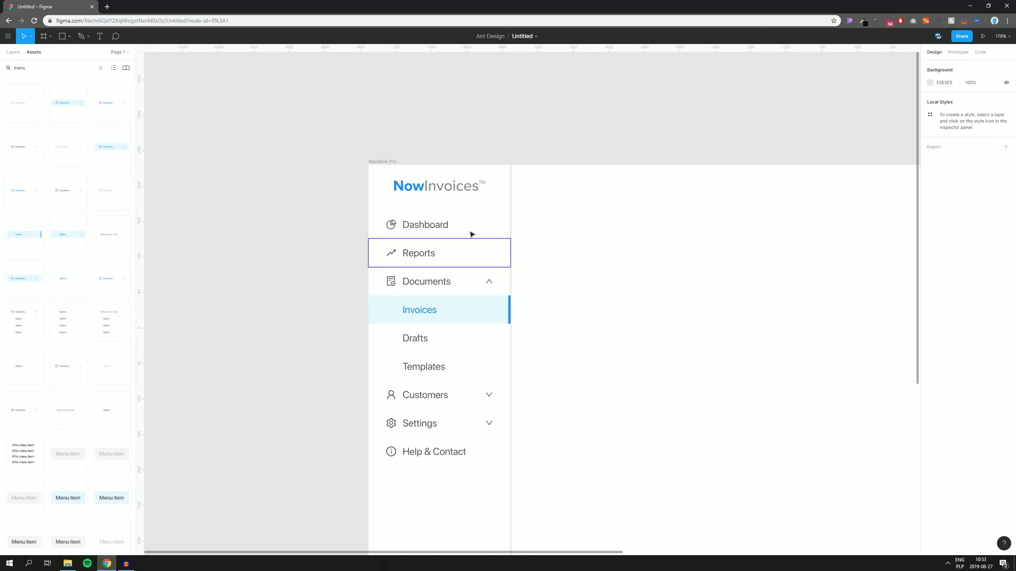
left_click(419, 188)
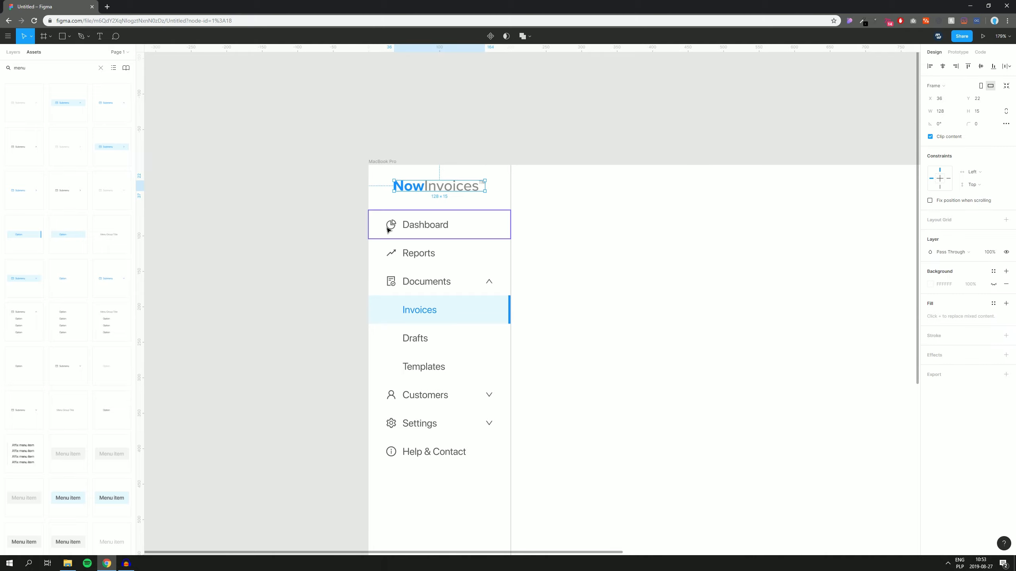
left_click_drag(418, 191, 409, 188)
left_click(555, 206)
left_click_drag(629, 240, 544, 159)
scroll(544, 159, "down", 3)
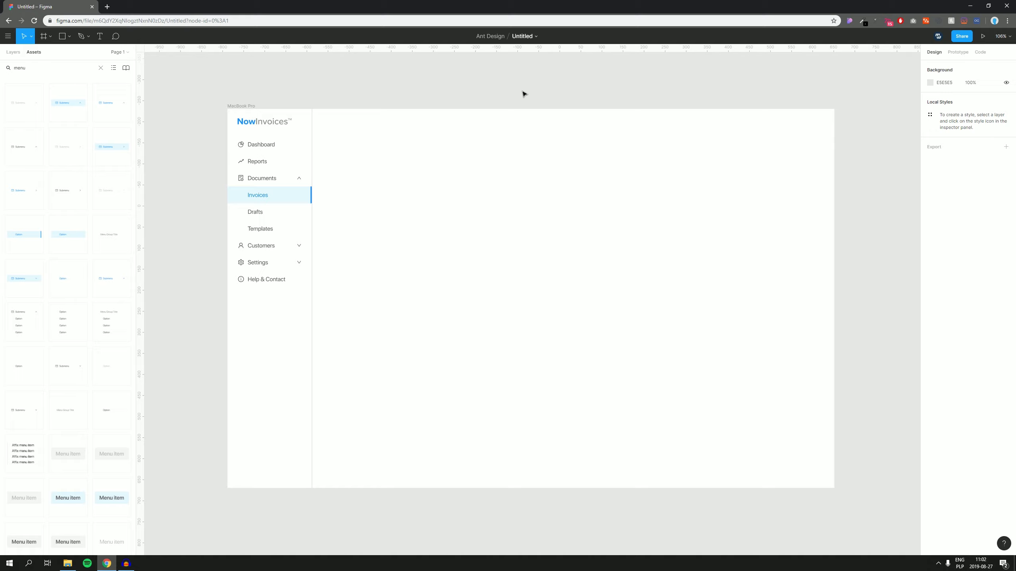
Step: Draw a rectangle at the top of the frame beside the sidebar, stretched to 193 px tall
key("r")
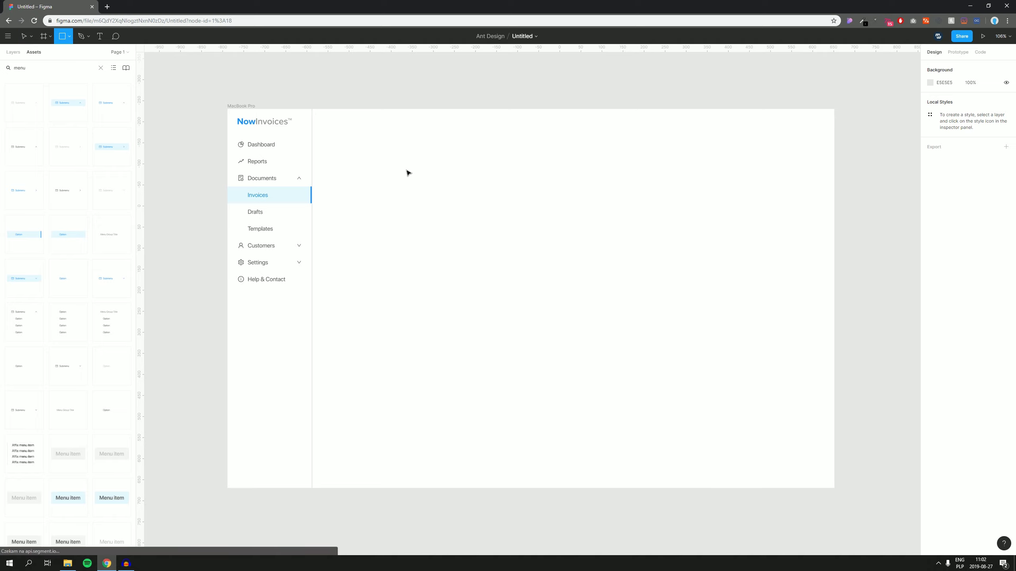
left_click(407, 171)
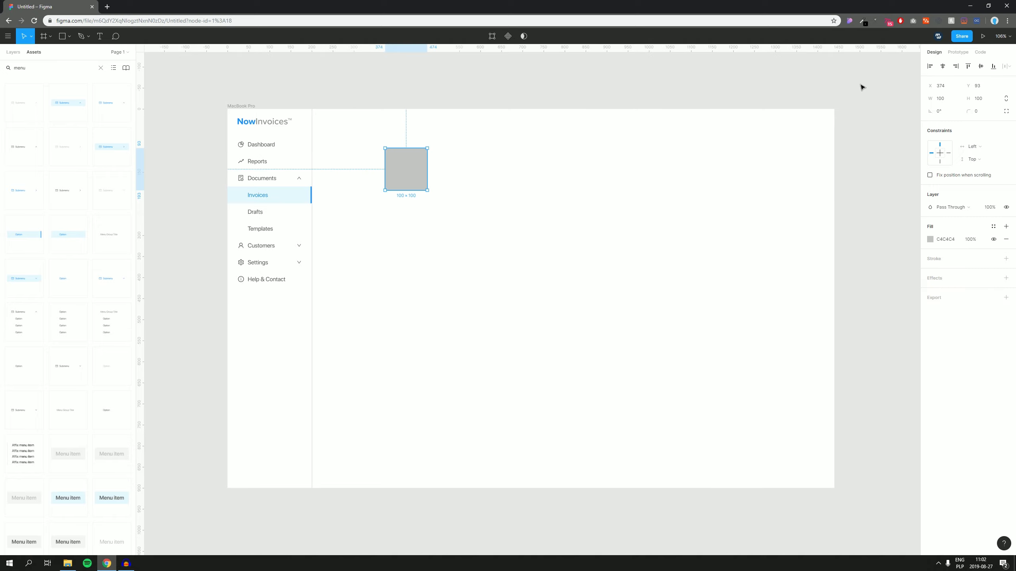
left_click_drag(398, 173, 833, 126)
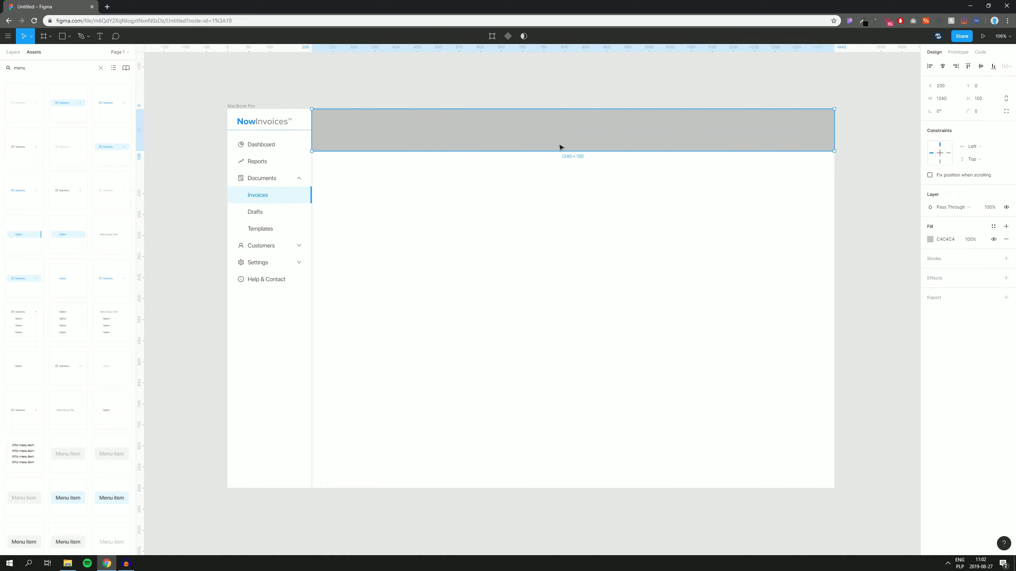
left_click_drag(550, 151, 552, 192)
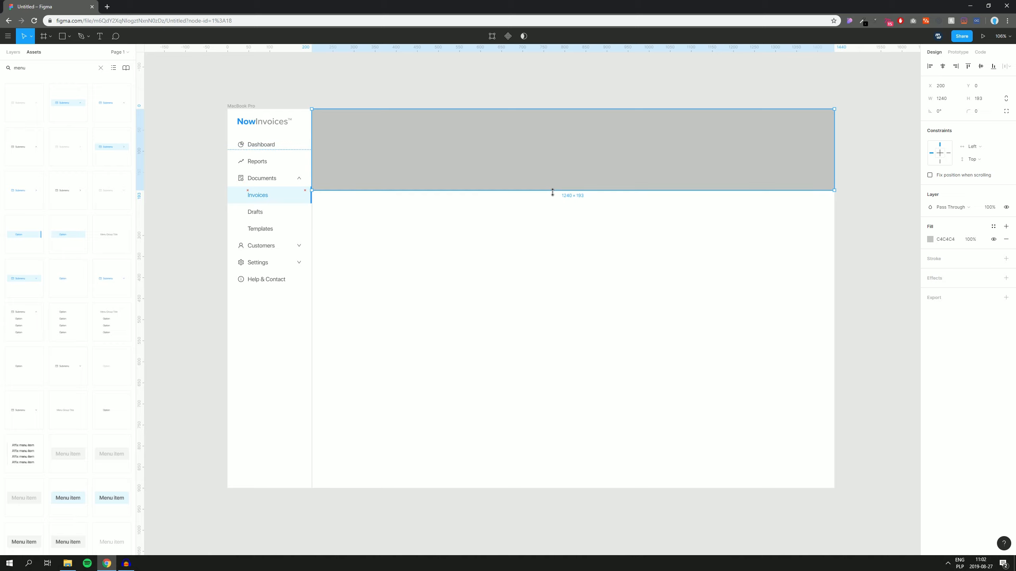
left_click(560, 221)
Step: Make a 64-px-tall header bar filled with the white Grey/grey-1 style
left_click(471, 150)
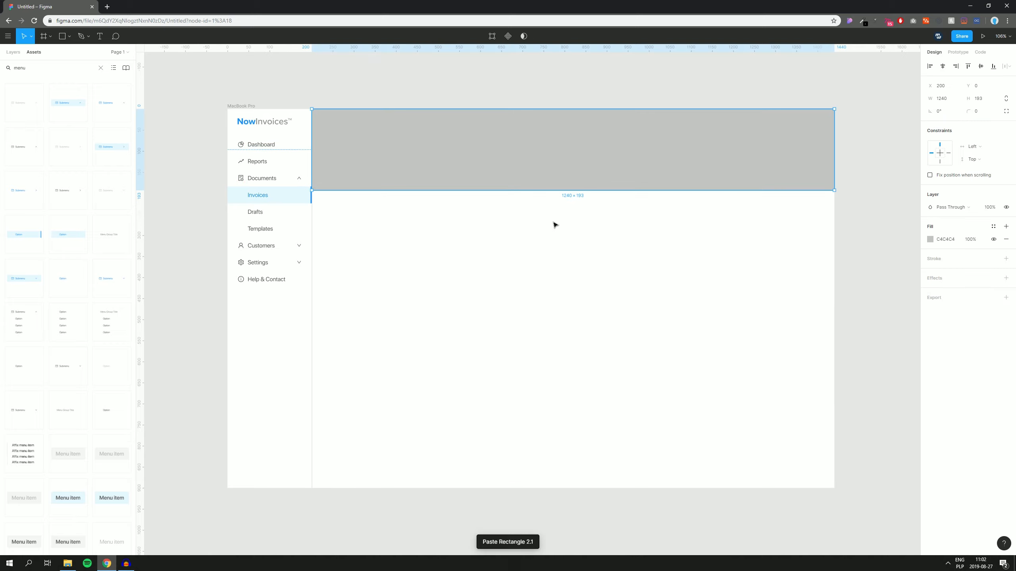
left_click_drag(545, 190, 519, 142)
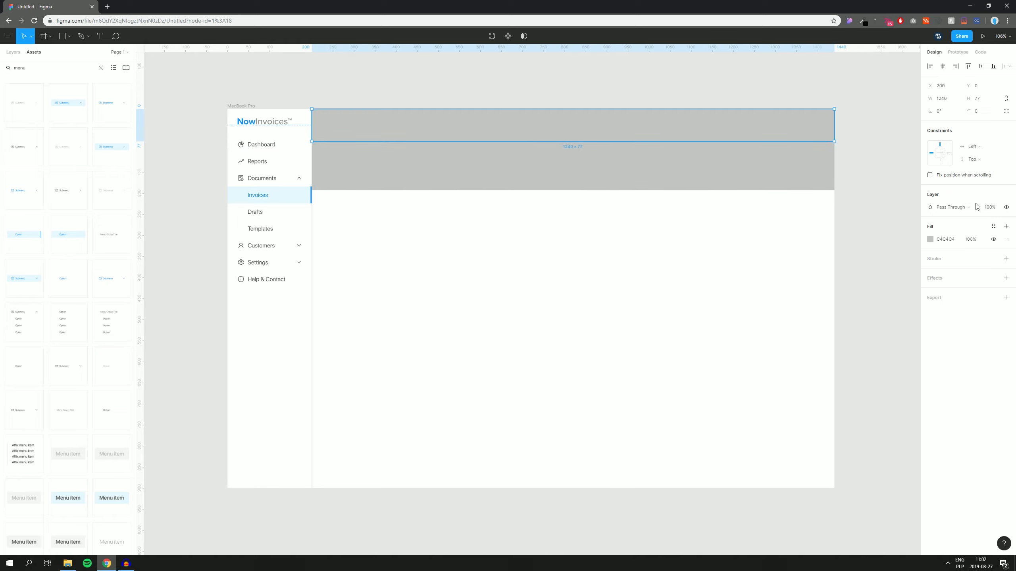
left_click(994, 227)
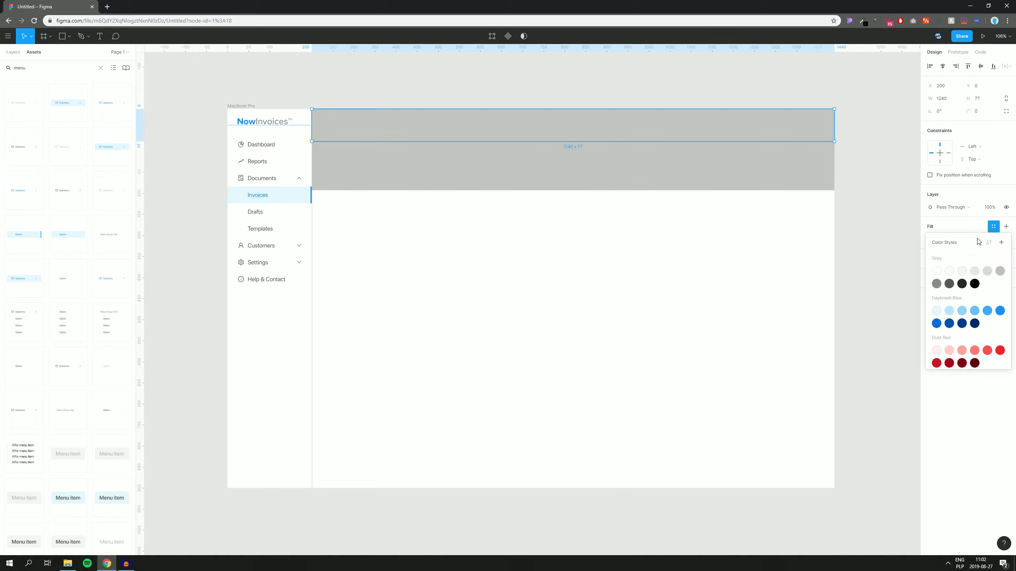
left_click(937, 272)
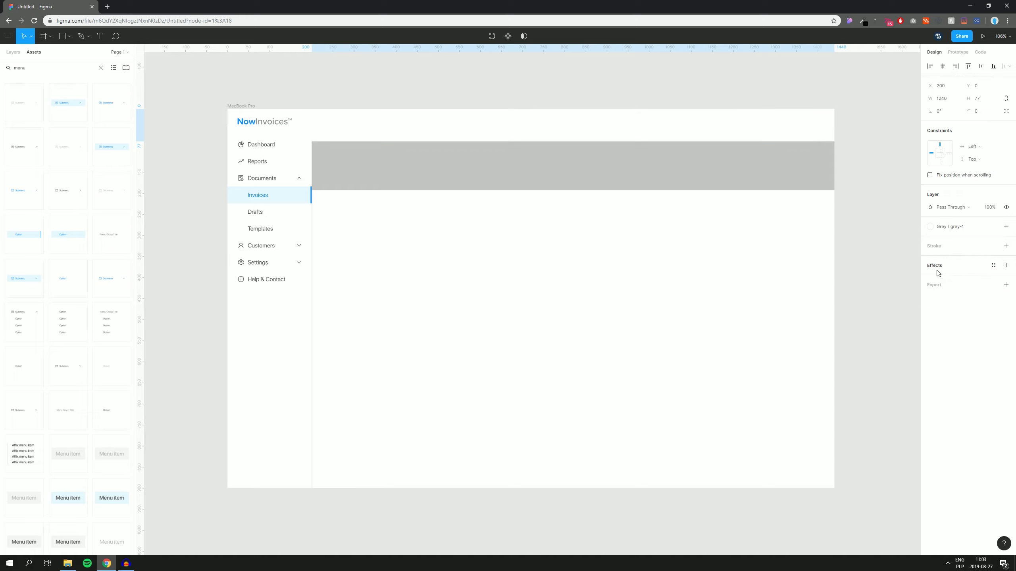
left_click(982, 102)
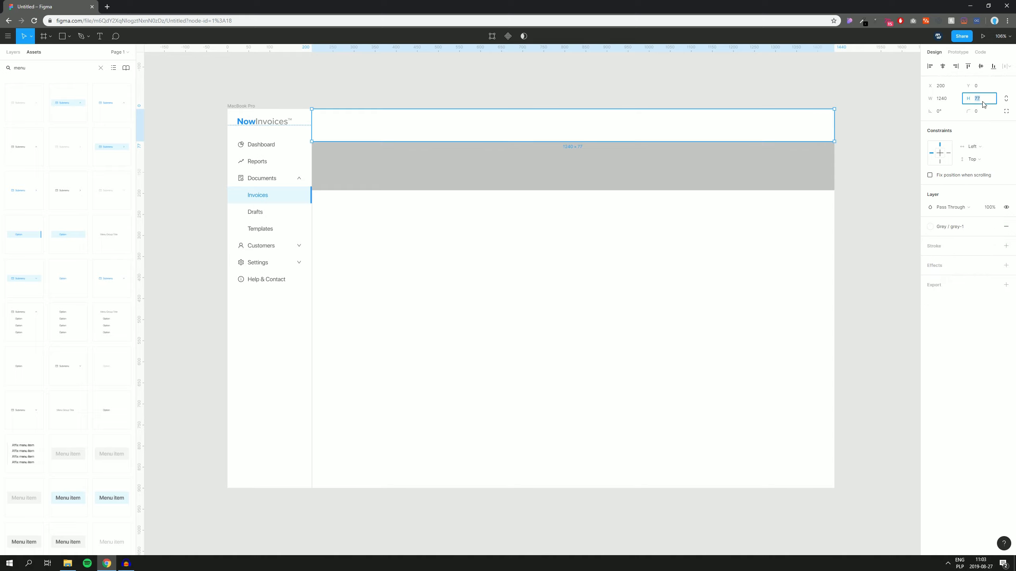
type("64")
key("Return")
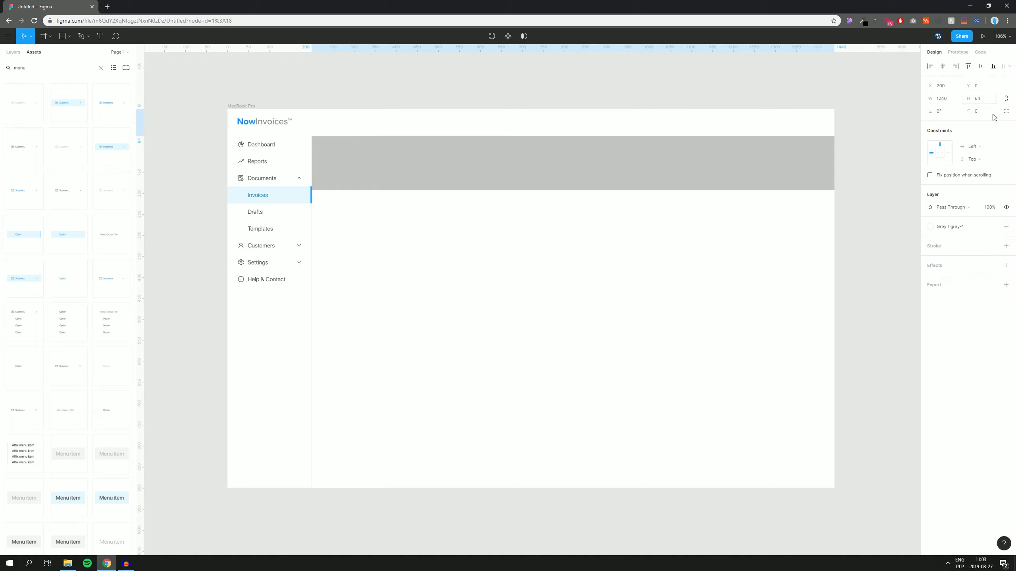
Step: Fill the 193-px band with the light grey colour style
left_click(517, 170)
left_click(992, 227)
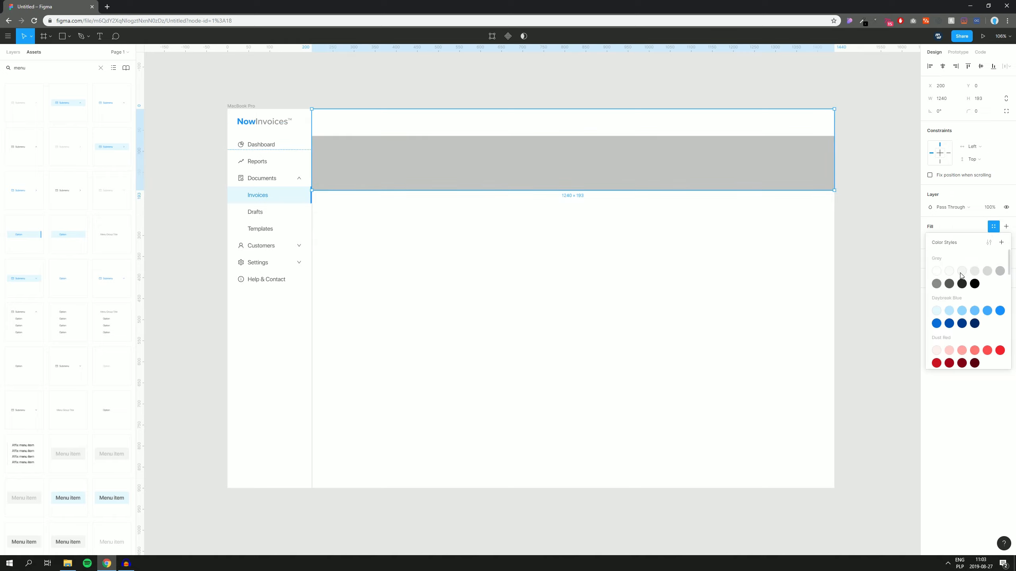
left_click(962, 272)
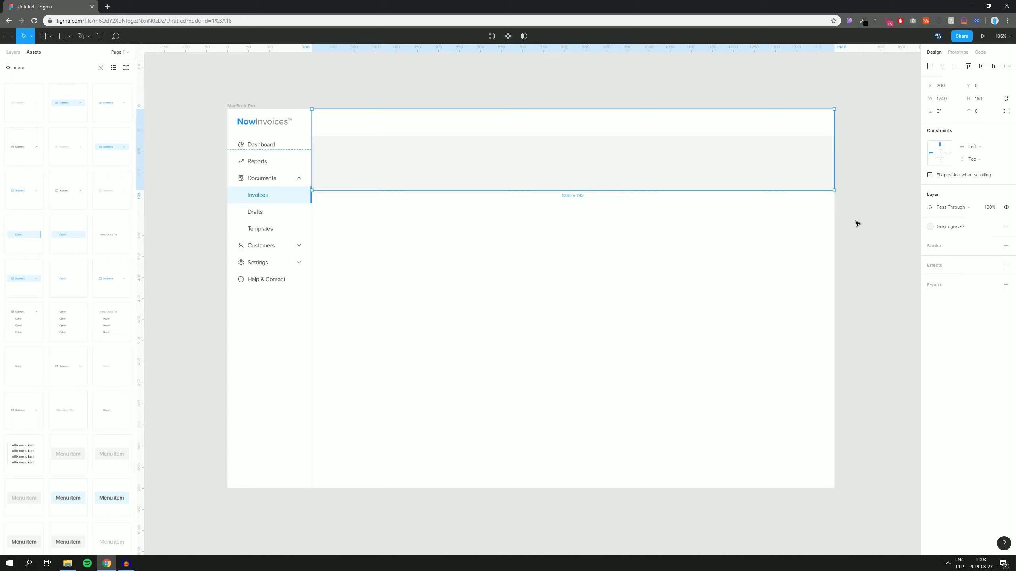
left_click(849, 201)
left_click_drag(847, 196, 863, 205)
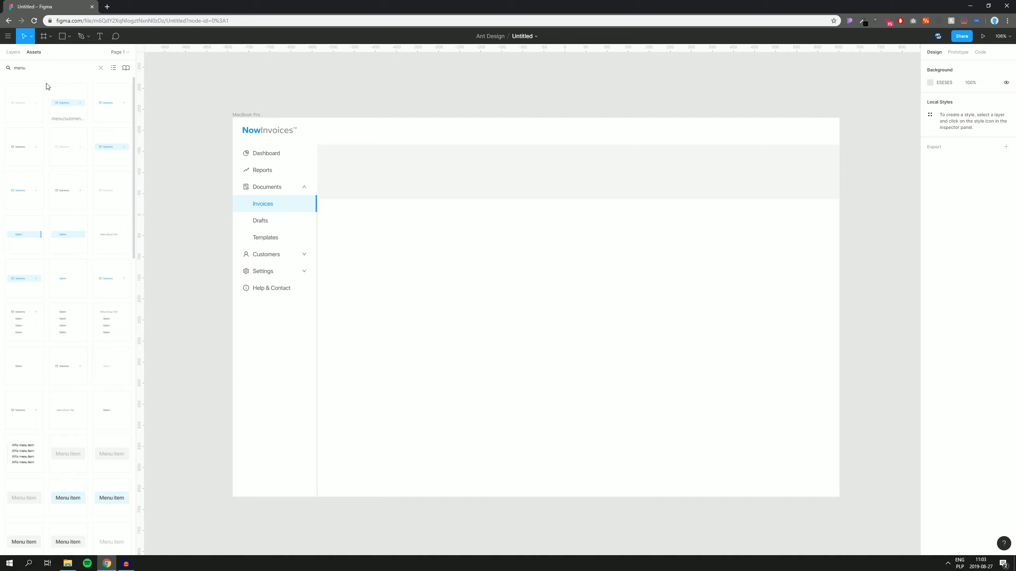
Step: Search assets for 'button primary medium solid' and drop the icon-left primary default button onto the frame
left_click(38, 67)
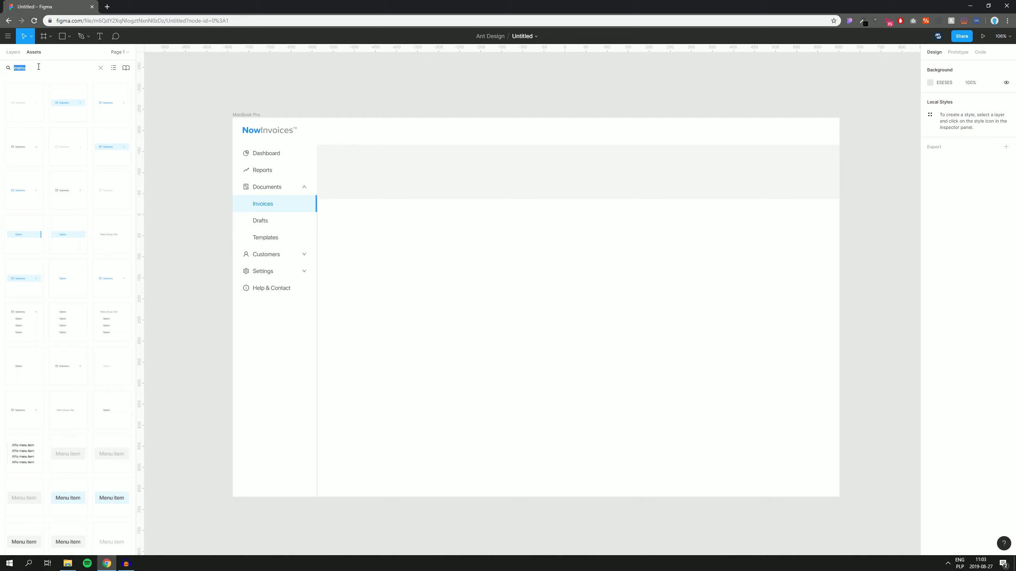
type("butoon")
key("BackSpace")
key("BackSpace")
key("BackSpace")
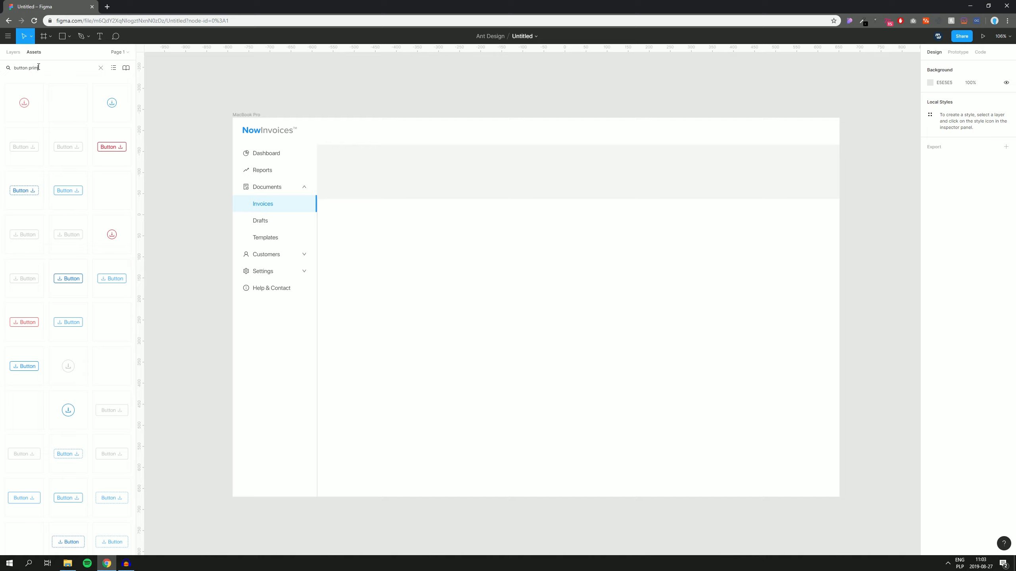
type("ton primary medium solid")
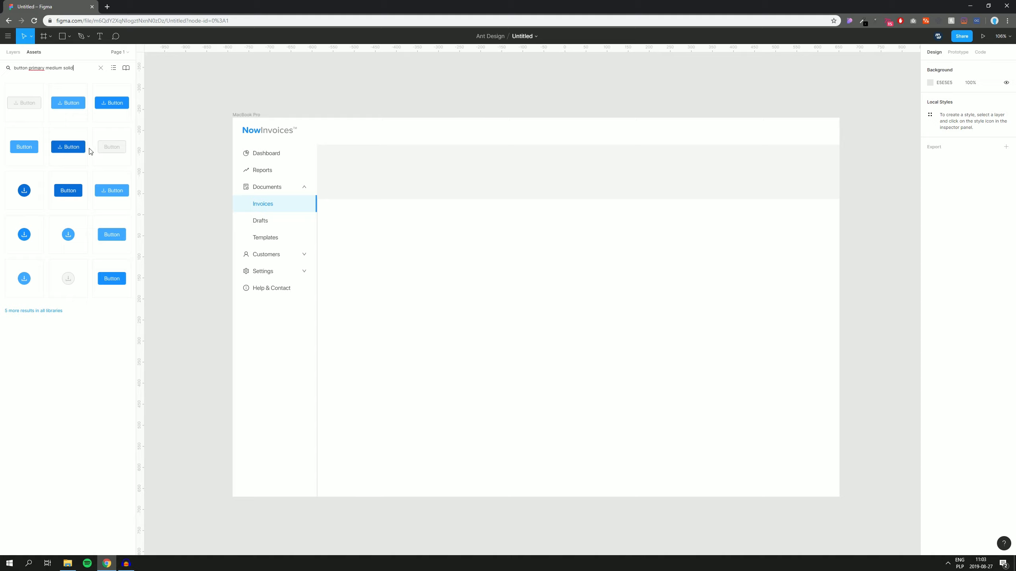
left_click(114, 69)
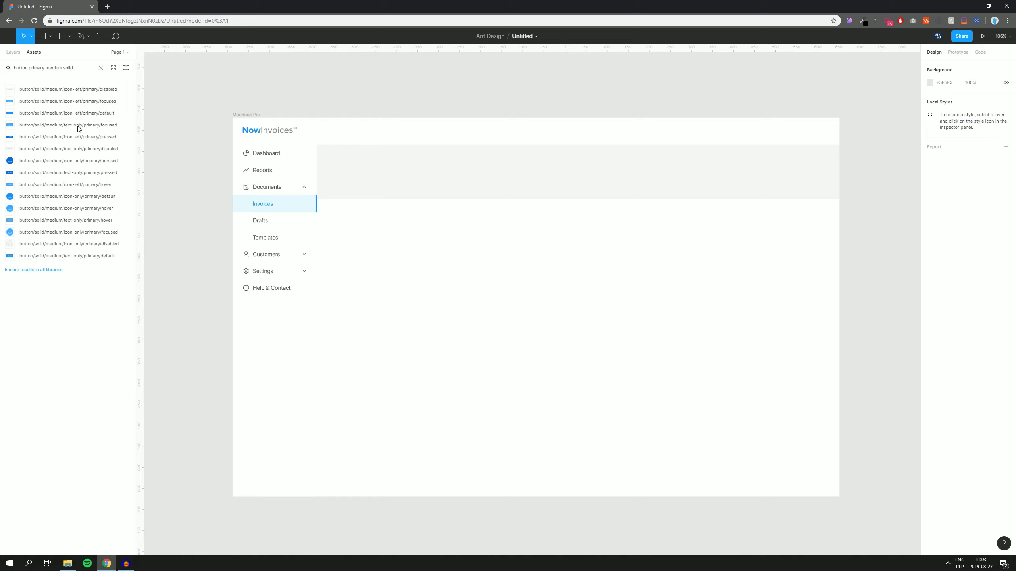
left_click_drag(68, 116, 524, 291)
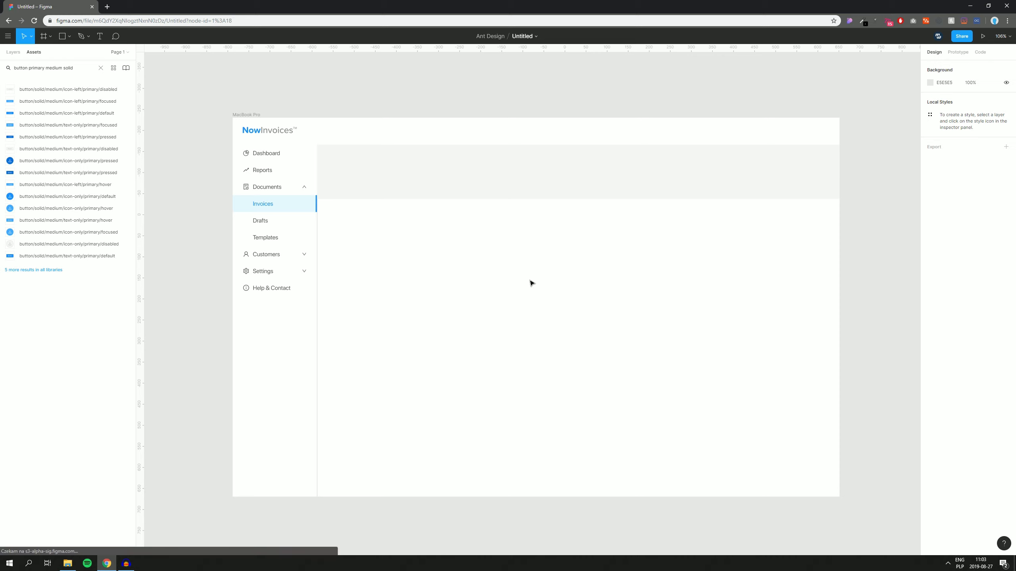
Step: Change the new button's label to 'Add new invoice'
scroll(545, 296, "up", 5)
left_click_drag(542, 294, 642, 293)
double_click(555, 291)
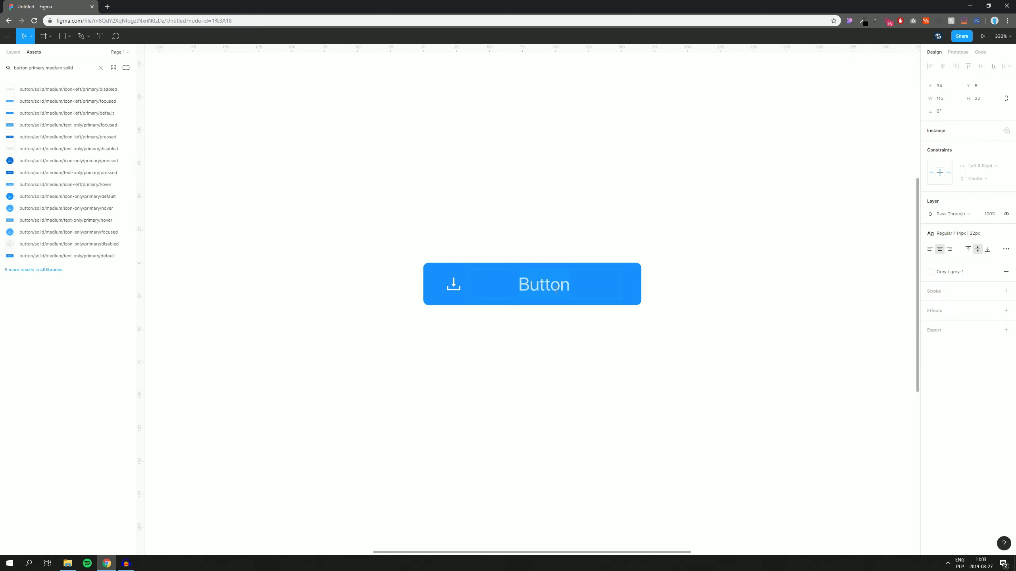
type("aDD")
key("BackSpace")
key("BackSpace")
key("BackSpace")
type("Add new invoce")
key("BackSpace")
key("BackSpace")
type("ice")
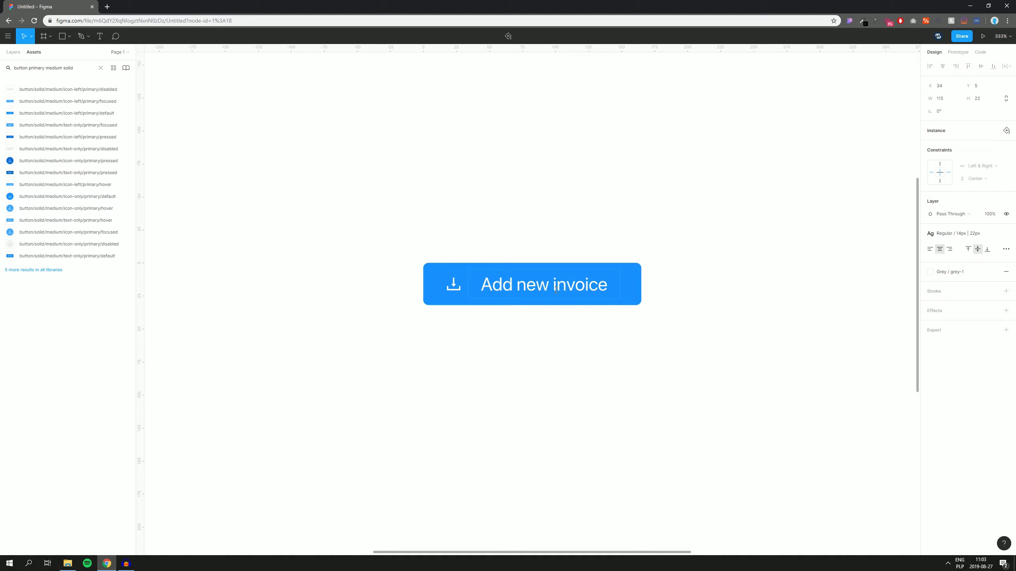
key("Escape")
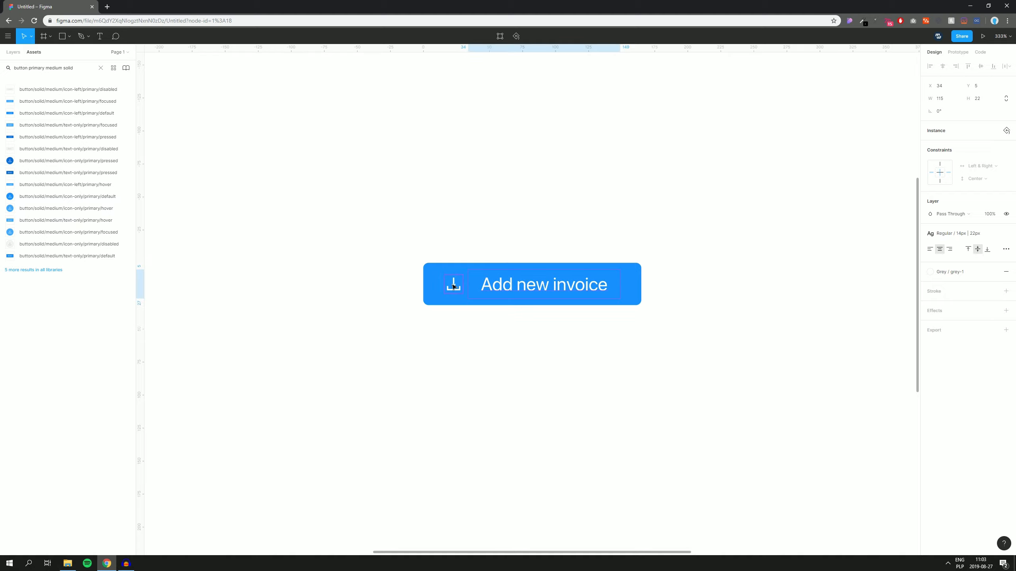
key("Escape")
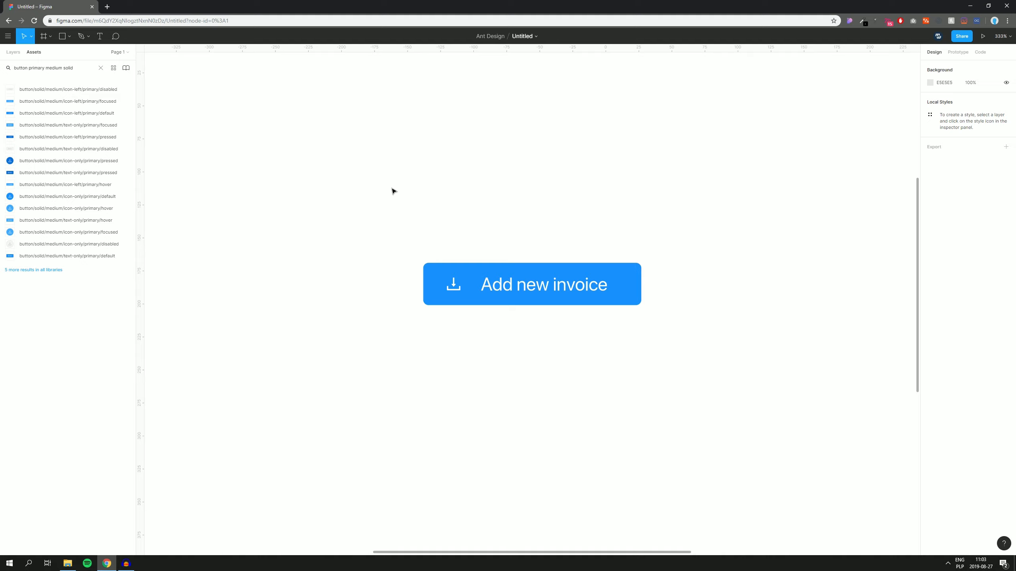
Step: Set the Add new invoice button's width to 146 px
left_click_drag(384, 171, 674, 404)
left_click_drag(404, 350, 664, 265)
scroll(648, 280, "up", 4)
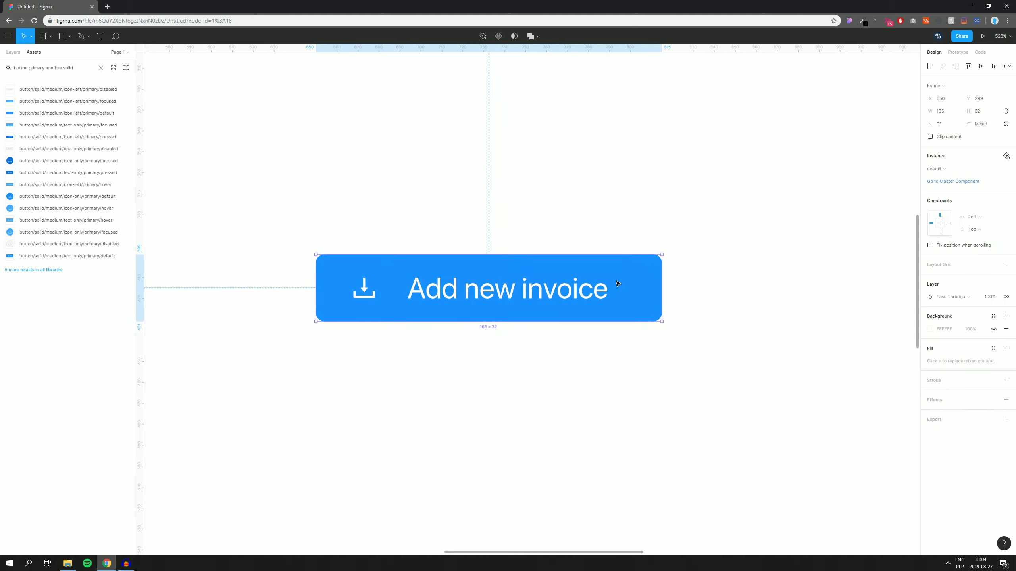
left_click_drag(660, 287, 620, 291)
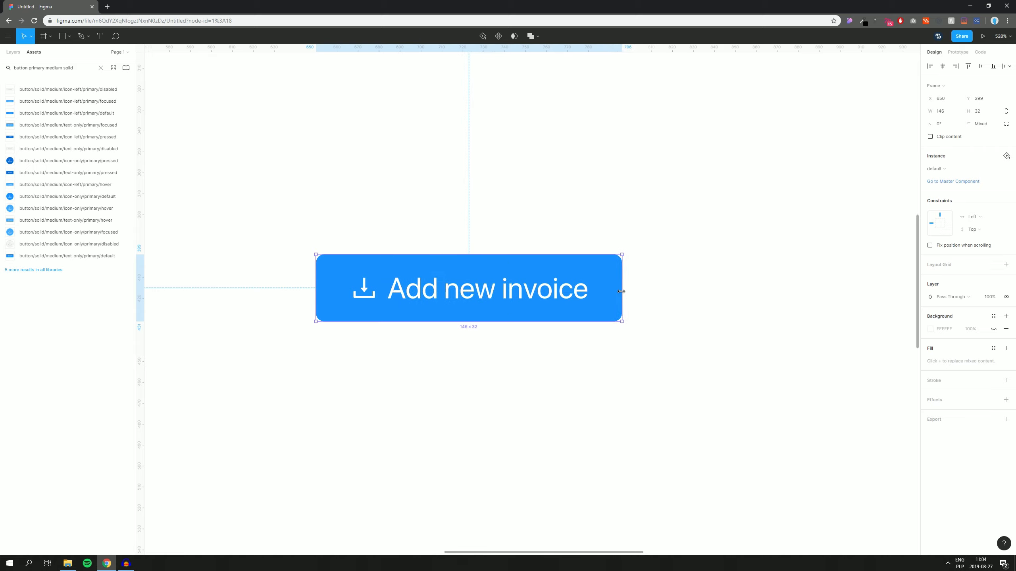
left_click(941, 111)
type("146")
key("Return")
Step: Widen the button to 216 px so the label sits on one line
double_click(536, 296)
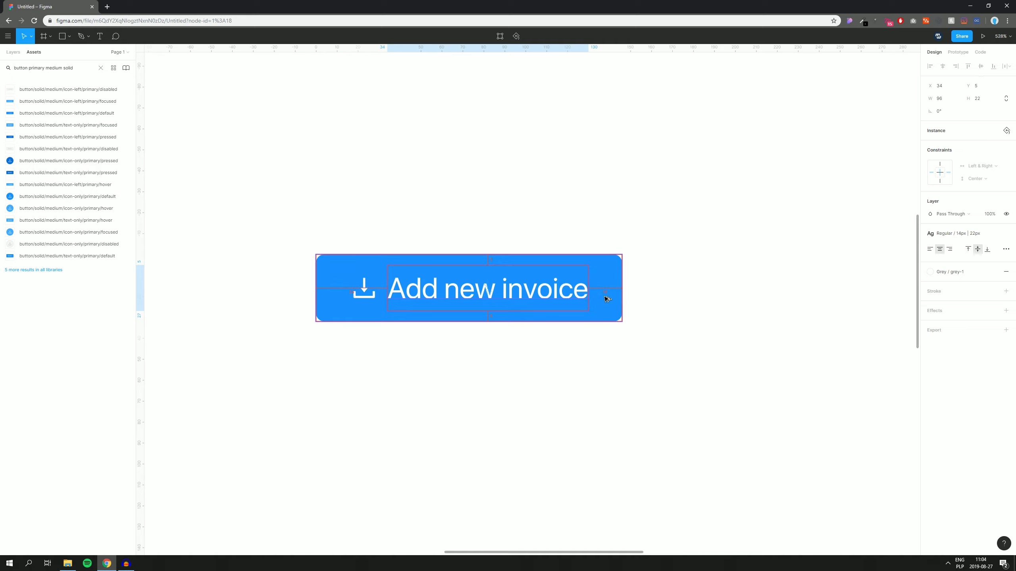
left_click(363, 298)
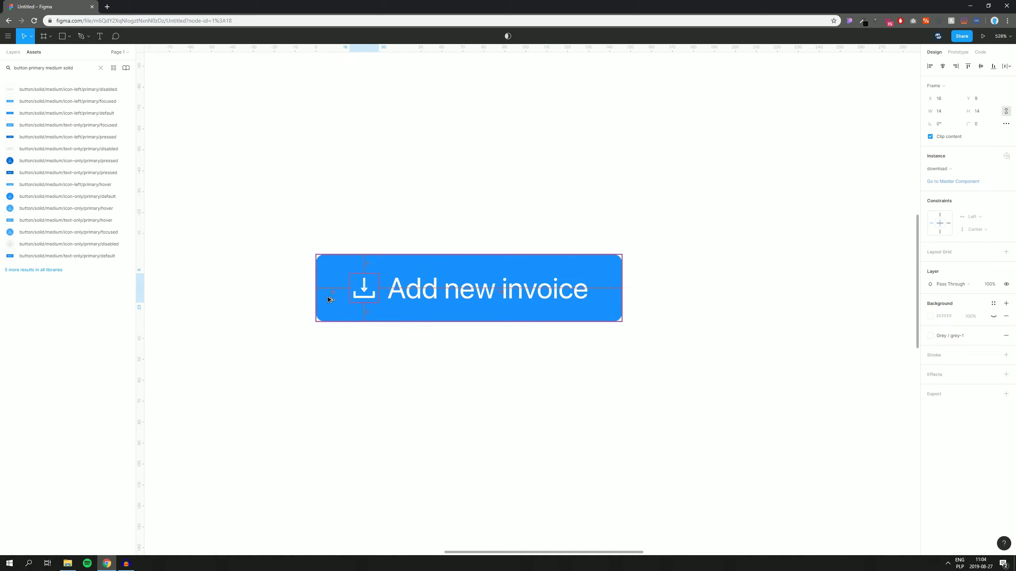
left_click(390, 370)
left_click(452, 311)
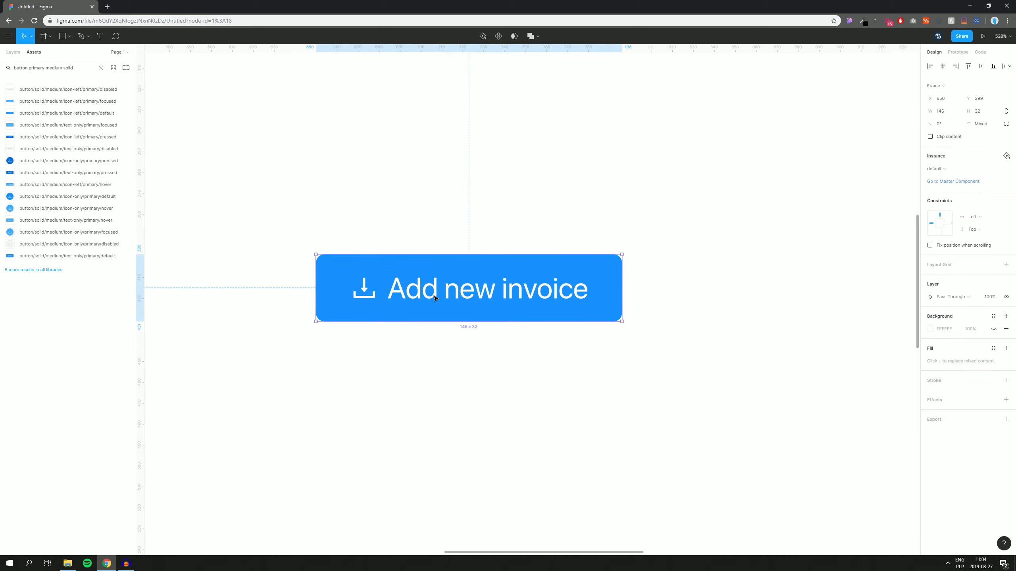
scroll(488, 318, "down", 2)
left_click_drag(596, 295, 712, 294)
left_click(674, 182)
scroll(646, 185, "right", 2)
scroll(500, 155, "down", 1)
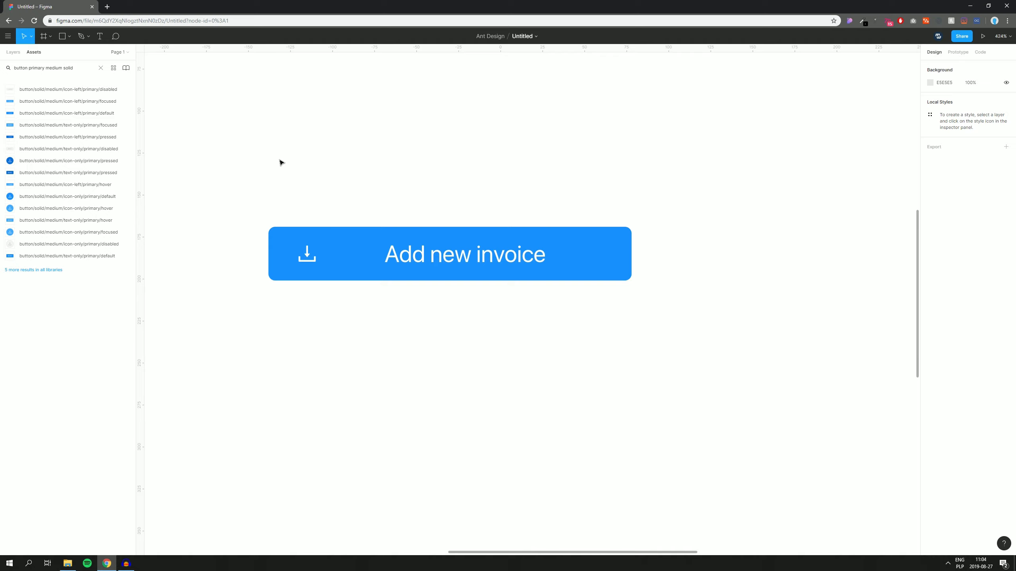
left_click_drag(281, 162, 572, 422)
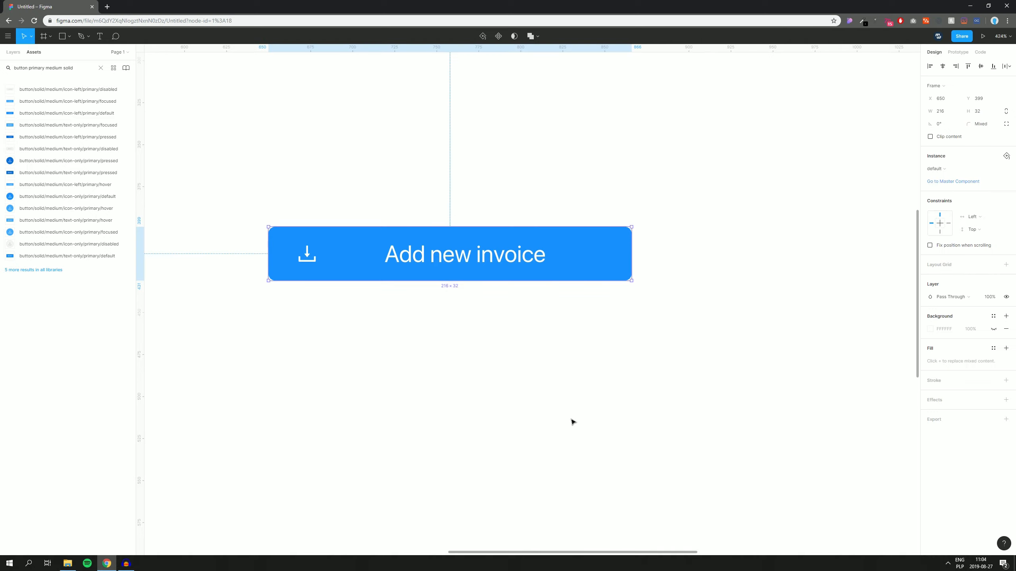
Step: Run the Button Resizer plugin to shrink the Add new invoice button to 146×32
right_click(350, 254)
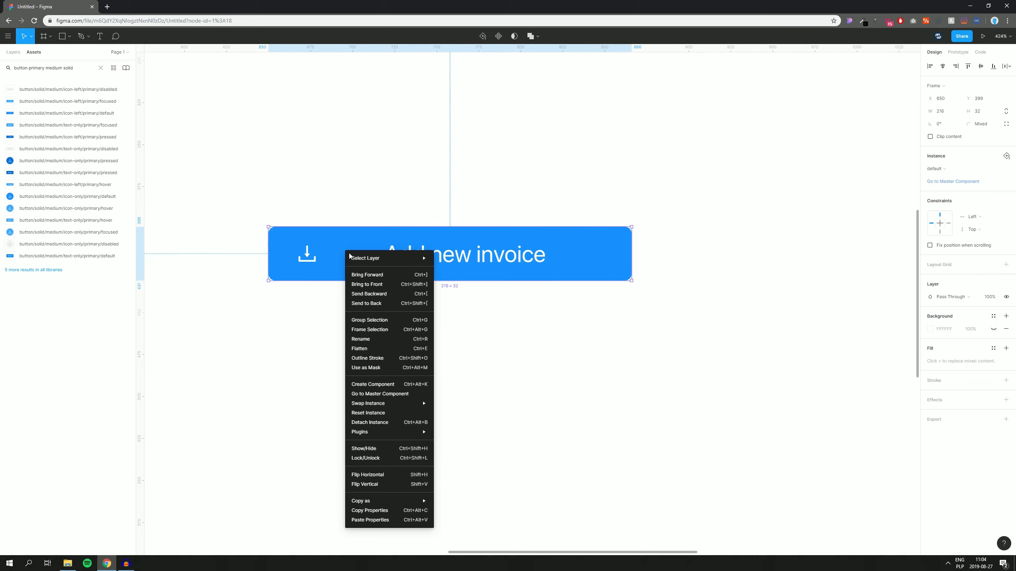
mouse_move(375, 432)
mouse_move(464, 216)
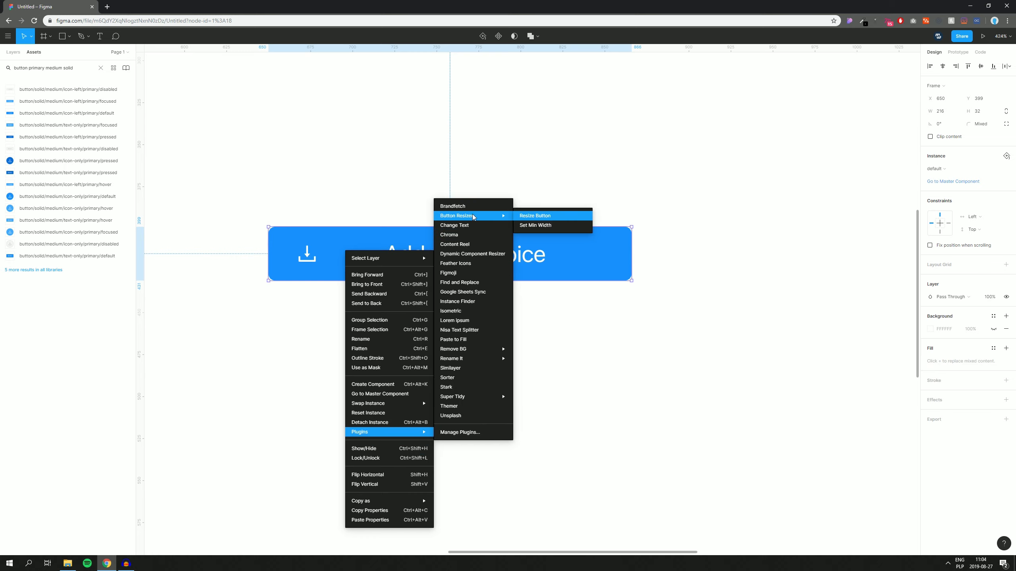
left_click(532, 216)
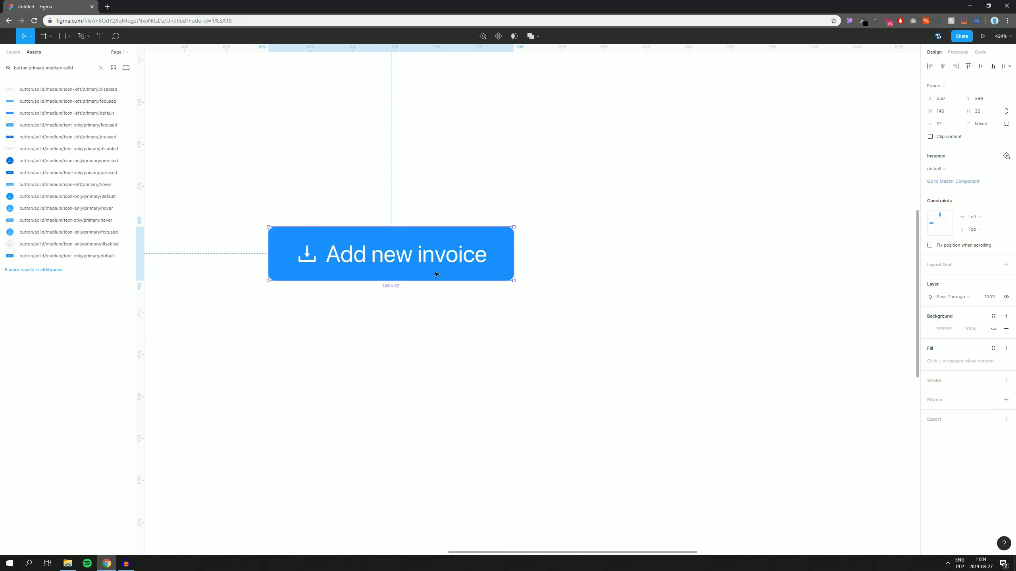
Step: Check the spacing around the button's label and download icon, then recentre the view
double_click(406, 265)
scroll(421, 258, "up", 5)
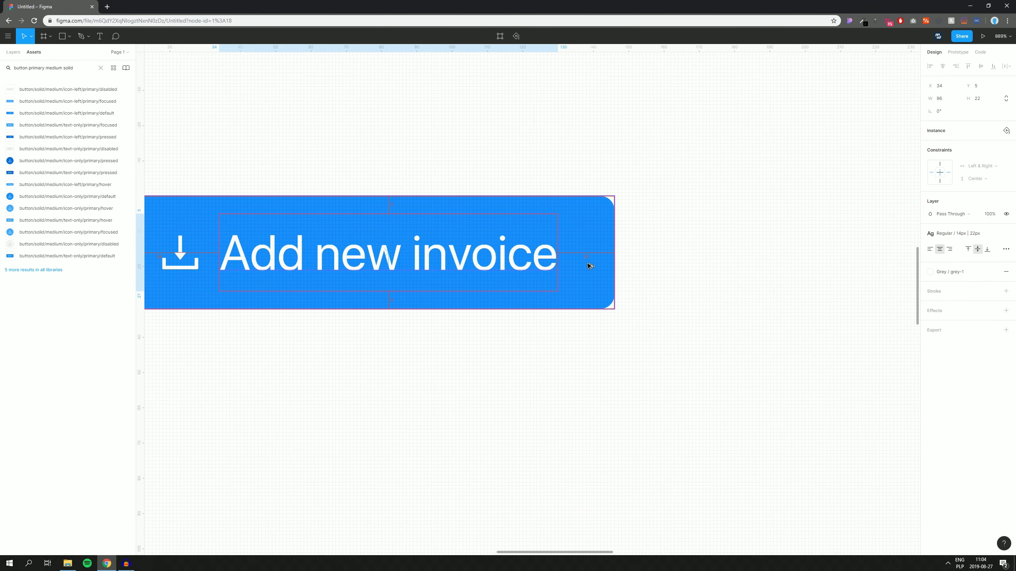
left_click_drag(215, 263, 347, 270)
left_click(311, 261)
key("alt")
left_click(362, 370)
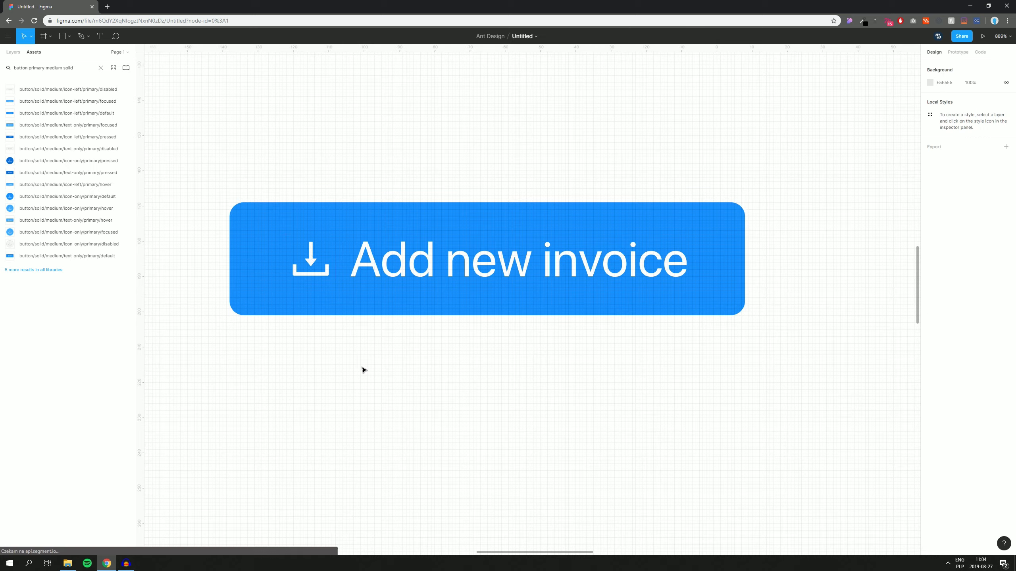
scroll(361, 367, "down", 6)
left_click_drag(388, 395, 494, 344)
scroll(499, 349, "down", 1)
left_click_drag(394, 340, 390, 345)
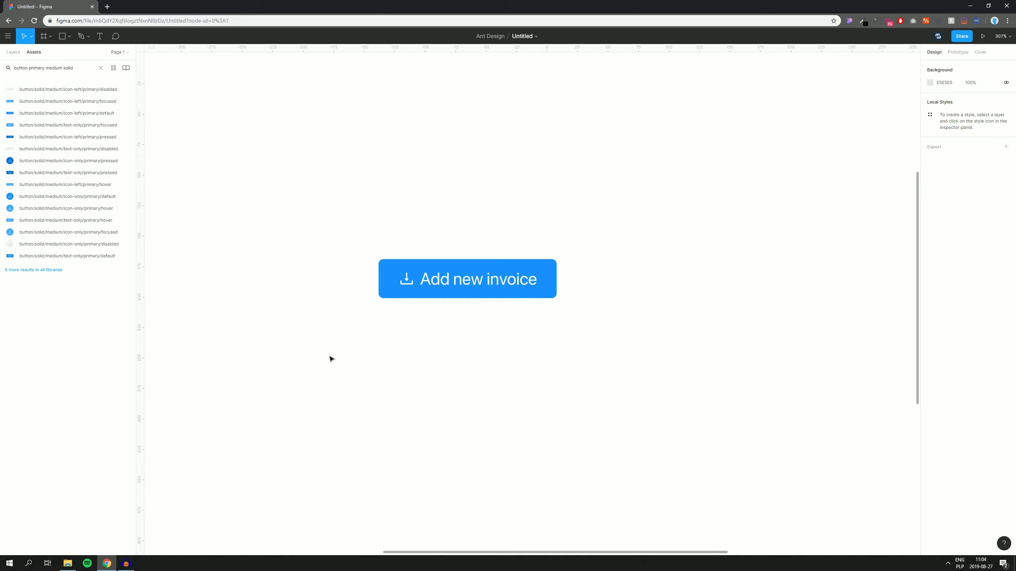
Step: Draw a vertical line right of the Add new invoice button with a height of 32
scroll(559, 340, "down", 5)
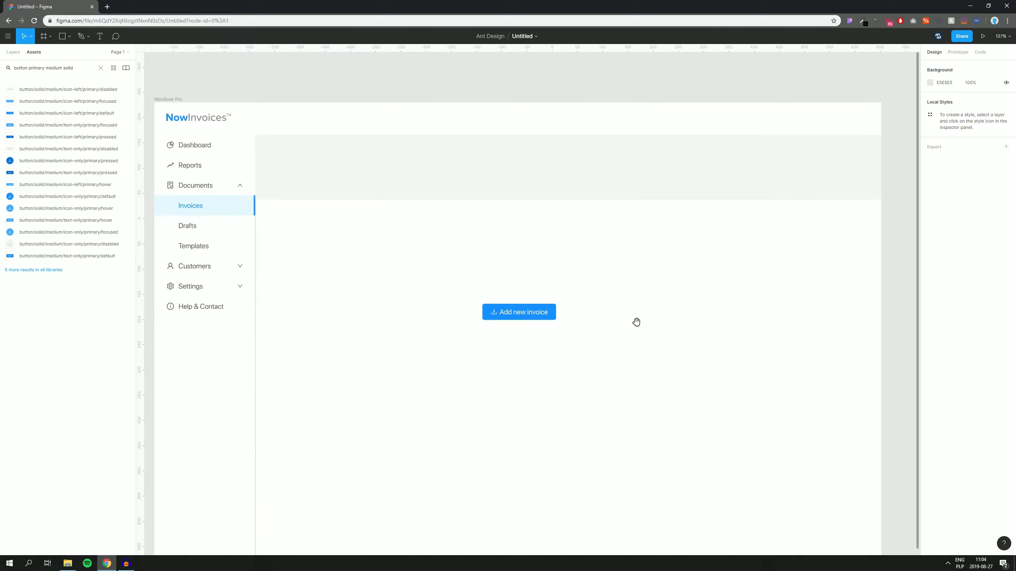
left_click_drag(637, 322, 628, 331)
left_click(527, 331)
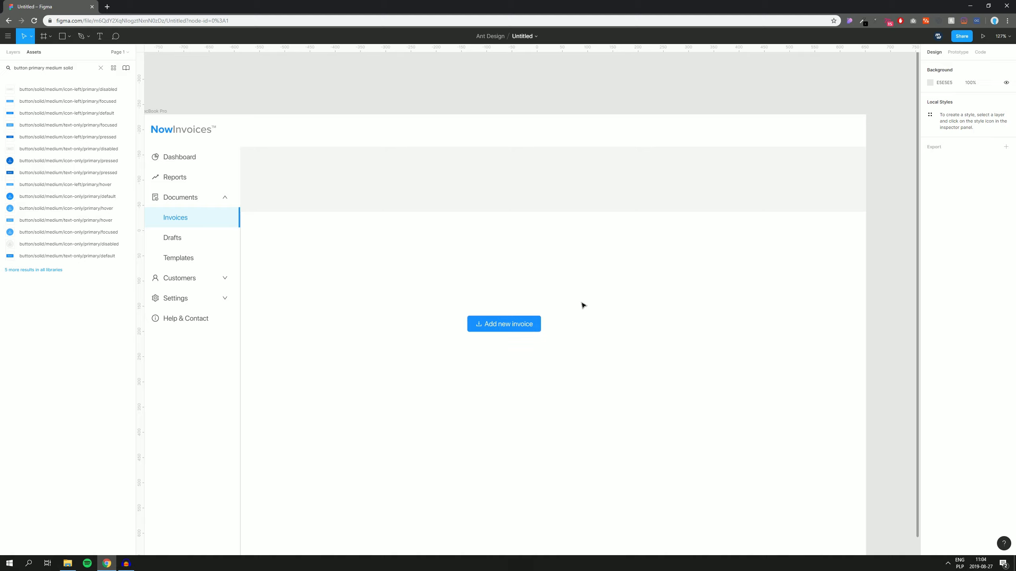
left_click_drag(618, 307, 645, 258)
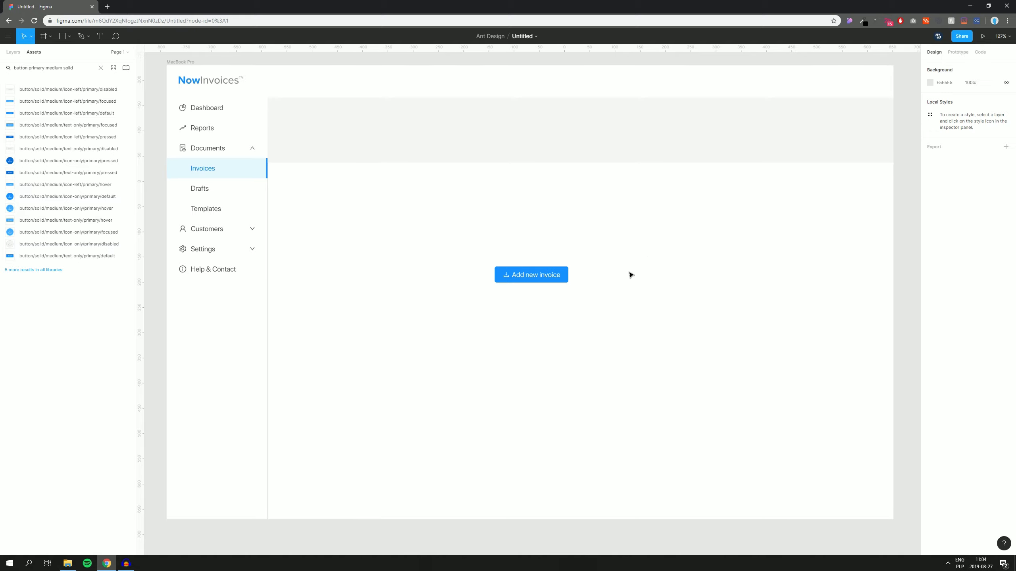
key("p")
left_click(590, 273)
left_click(589, 297)
key("Escape")
key("Escape")
left_click_drag(624, 250, 581, 318)
left_click(987, 98)
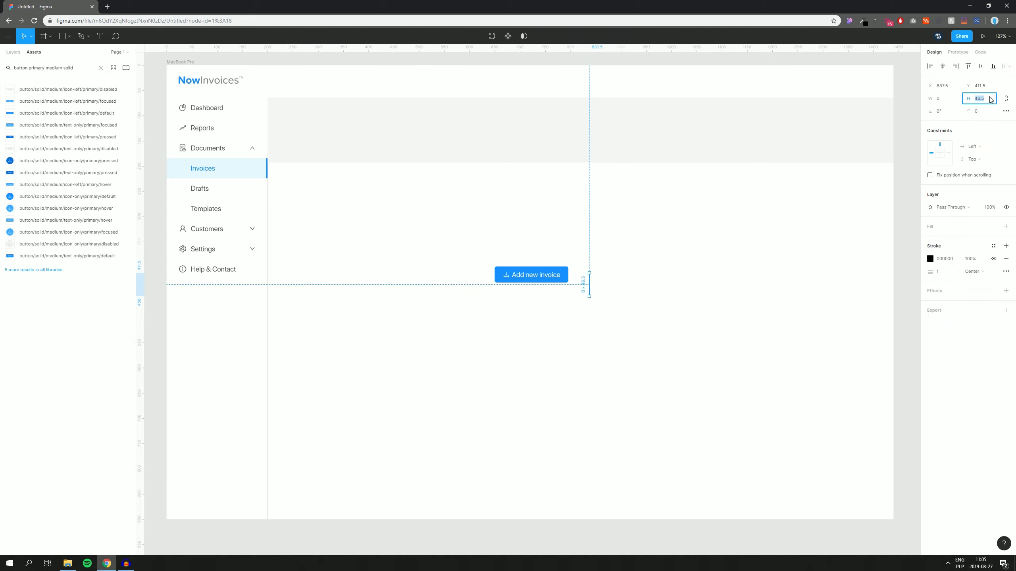
type("32")
key("Return")
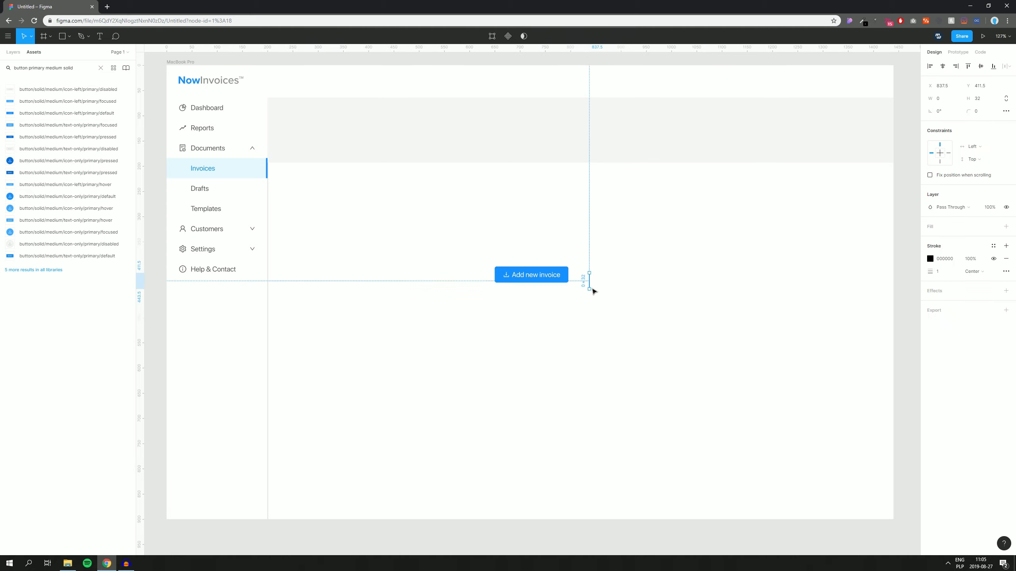
Step: Give the divider the Grey / grey-4 stroke style and move it level with the button
left_click(993, 246)
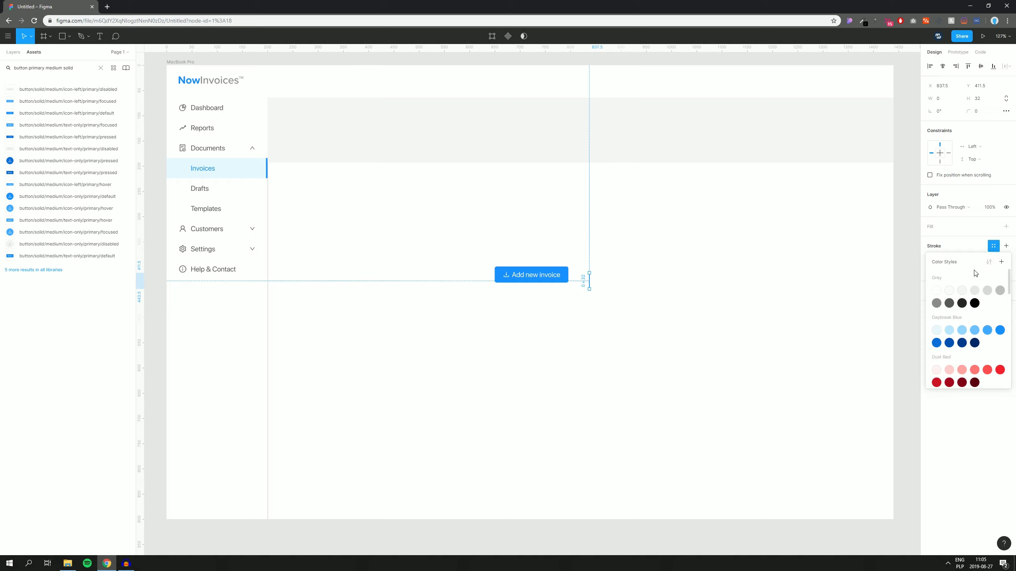
left_click(975, 290)
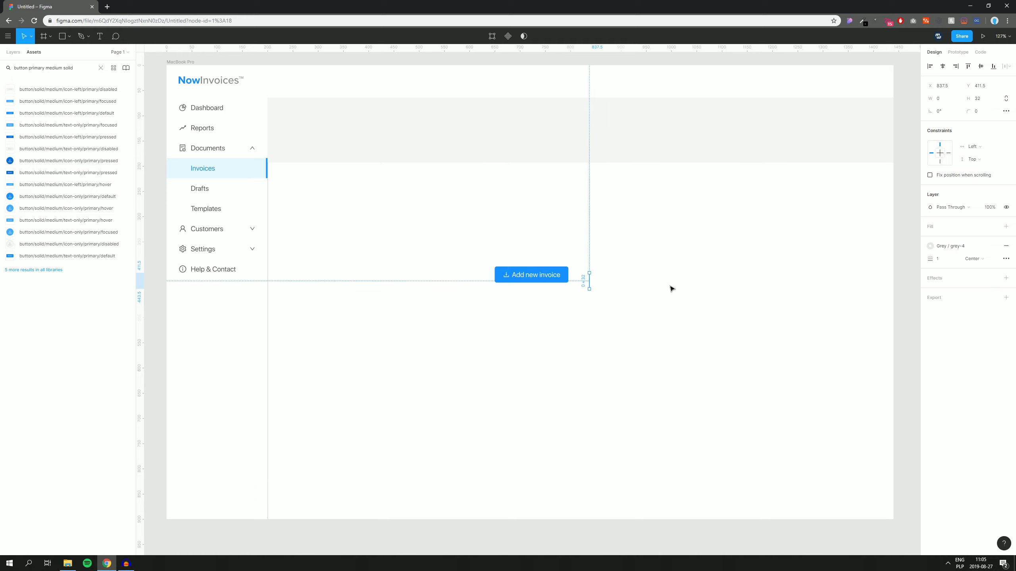
left_click(648, 280)
scroll(602, 283, "up", 5)
left_click_drag(576, 280, 562, 265)
left_click(671, 239)
left_click_drag(751, 227, 635, 236)
left_click_drag(698, 226, 680, 228)
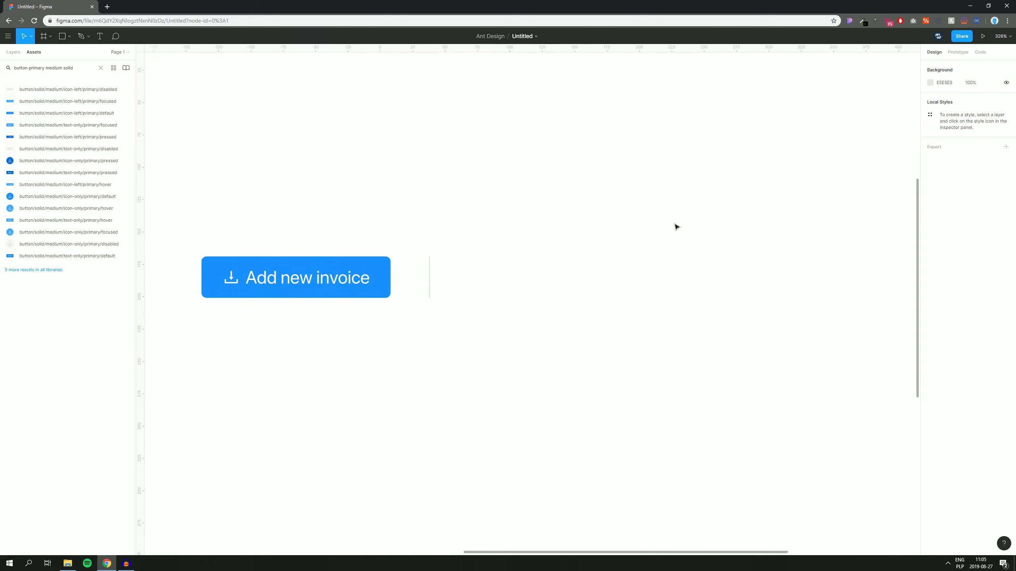
Step: Place the avatar/ellipse/medium/photo component and fill it with the portrait photo
triple_click(74, 69)
type("avatar")
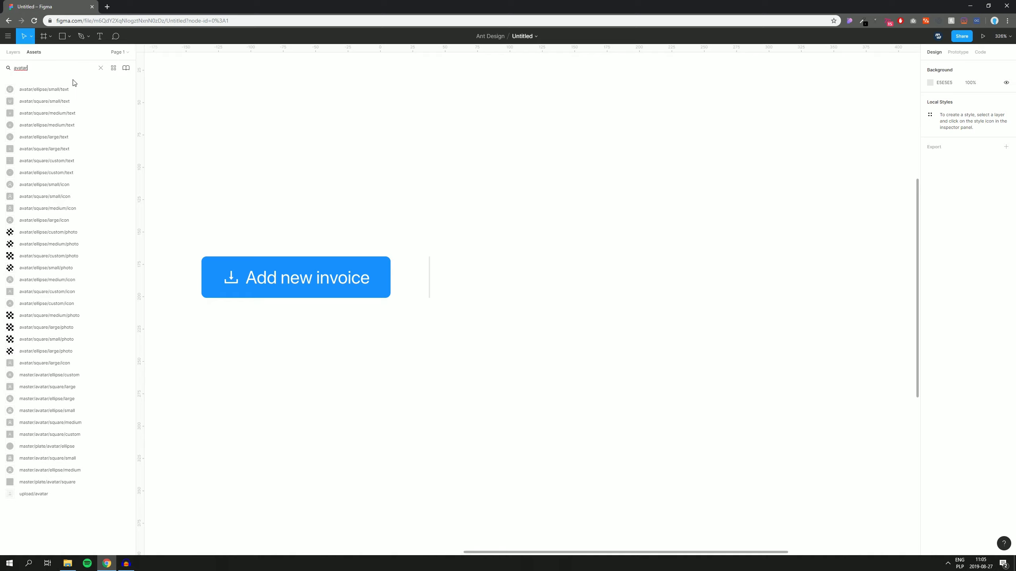
left_click_drag(60, 246, 514, 279)
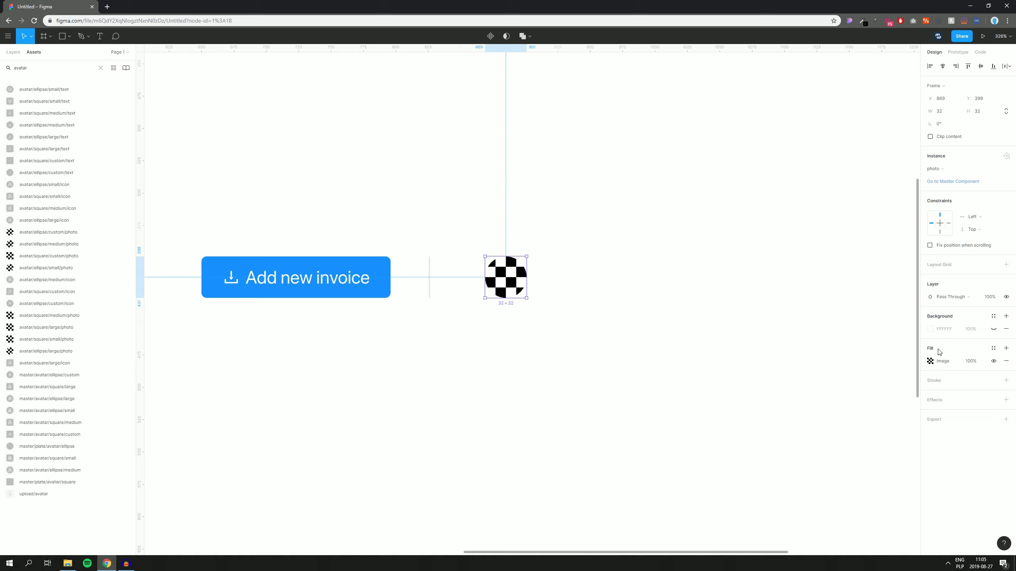
left_click(930, 361)
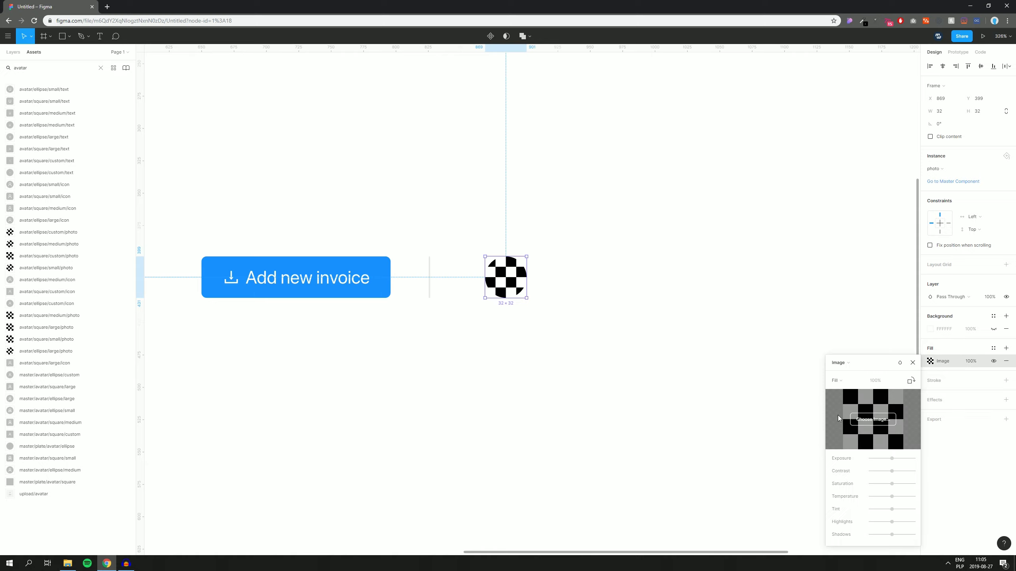
left_click(67, 564)
left_click_drag(344, 182, 879, 416)
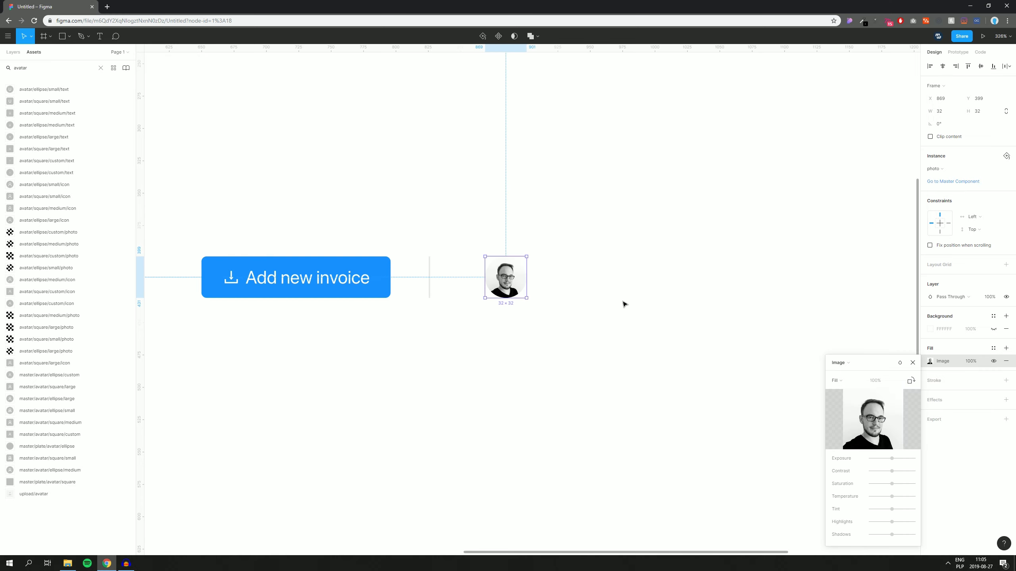
left_click(679, 295)
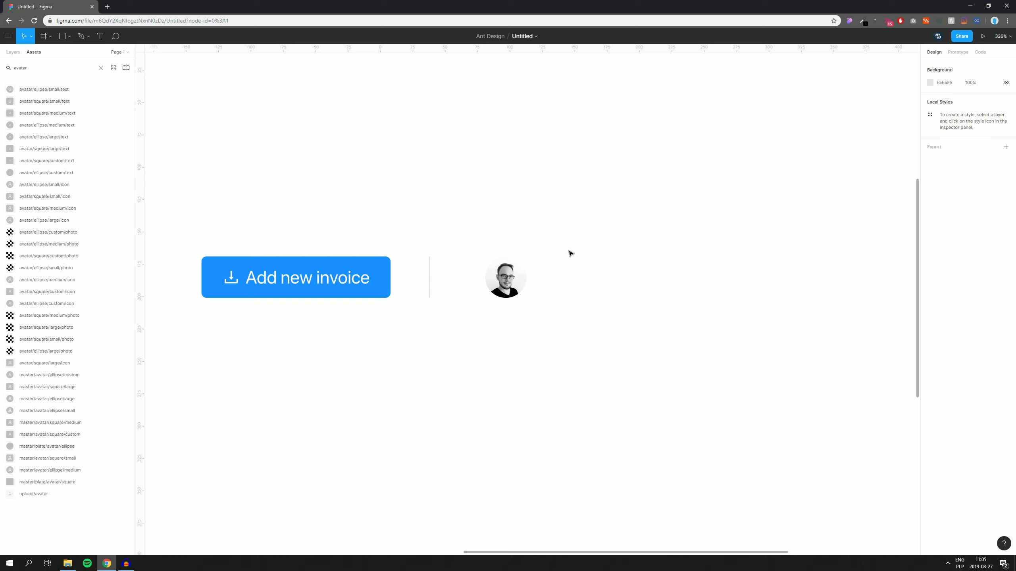
Step: Add a thin light grey outline stroke to the avatar
left_click(516, 292)
left_click(1006, 380)
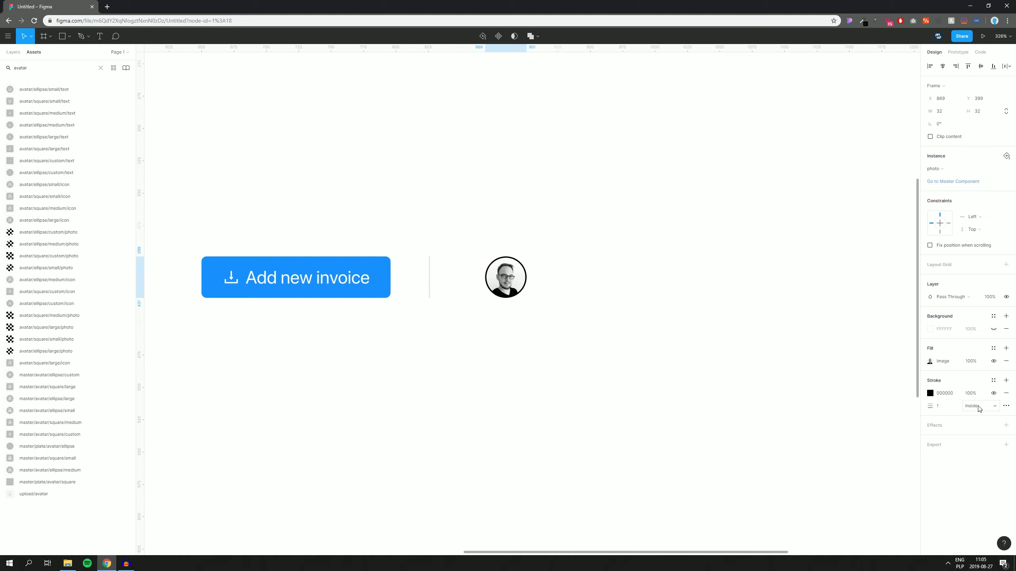
left_click(994, 380)
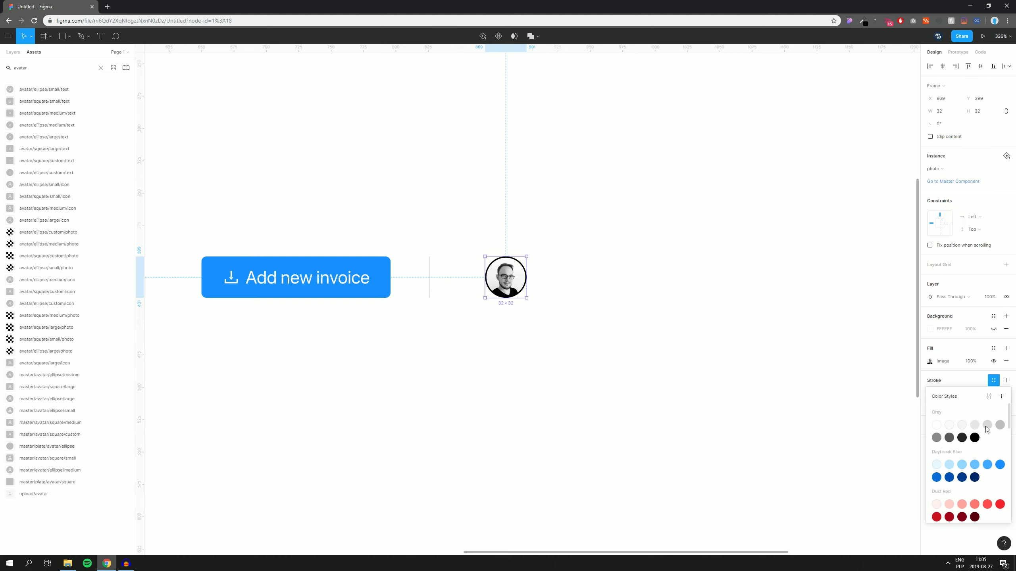
left_click(987, 425)
left_click(569, 345)
scroll(605, 332, "down", 5)
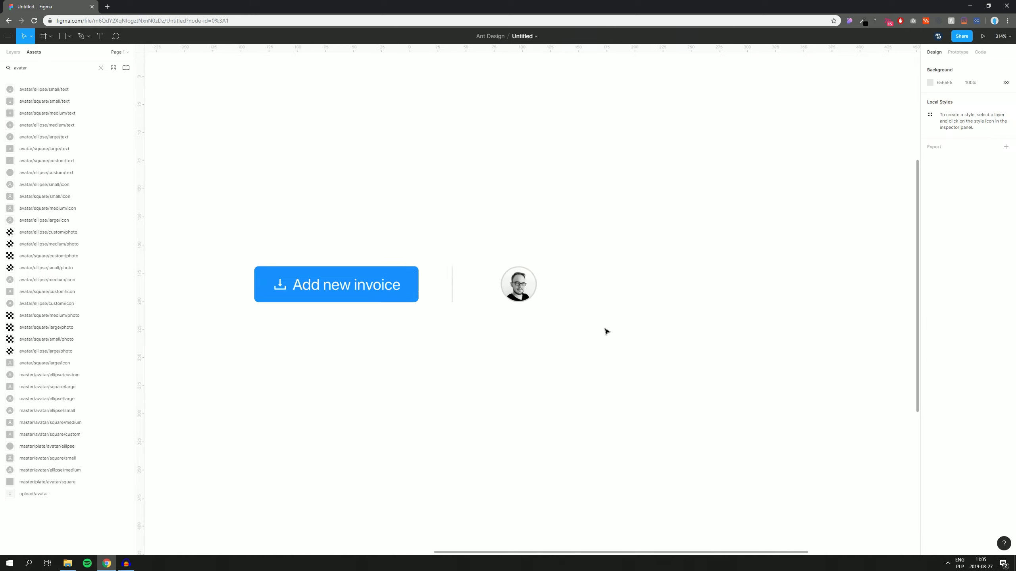
scroll(623, 280, "down", 3)
scroll(582, 218, "up", 5)
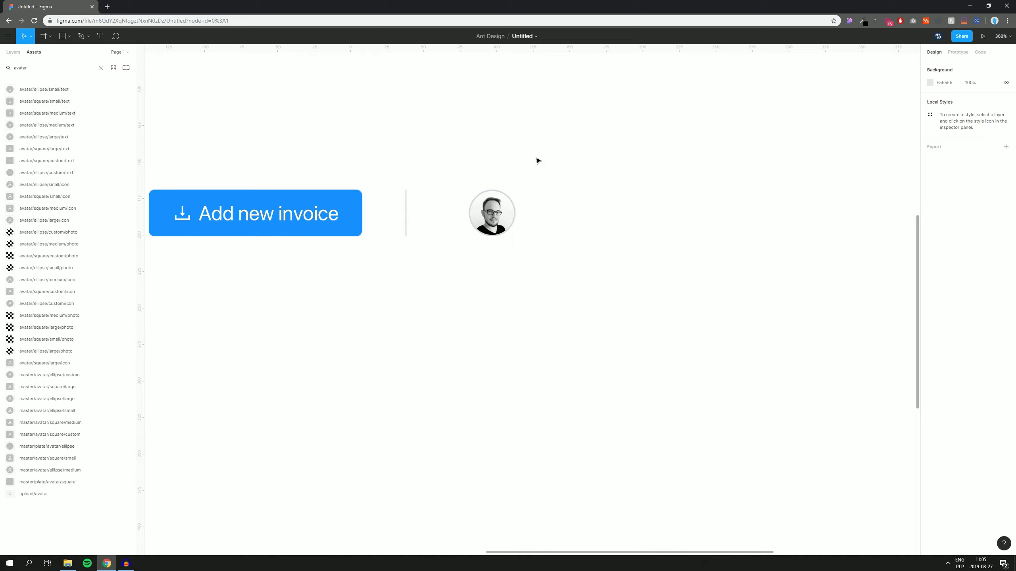
Step: Zoom in on the header items and search Assets for 'dropdown trigger'
scroll(560, 184, "up", 1)
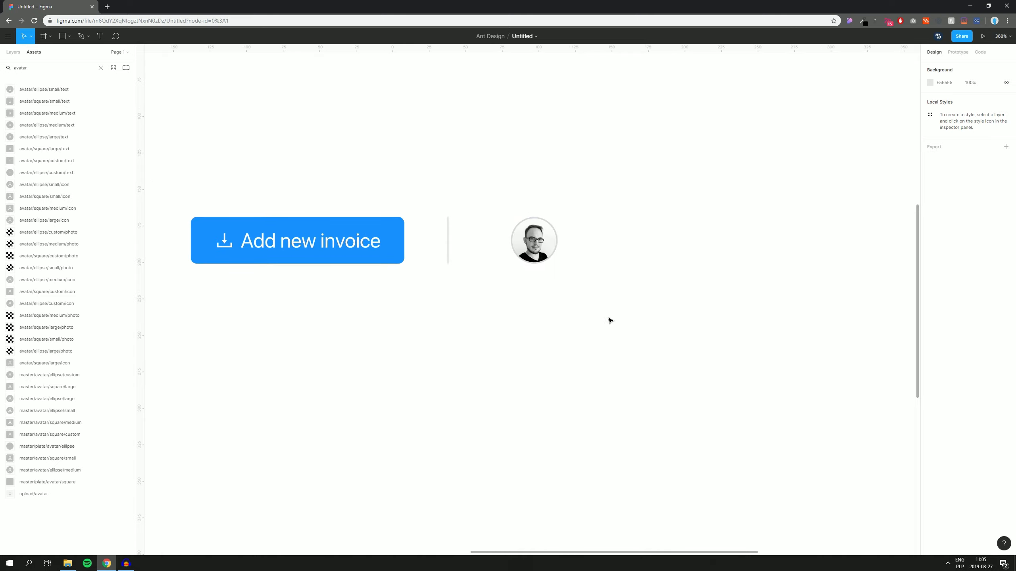
scroll(598, 294, "up", 2)
scroll(624, 309, "right", 1)
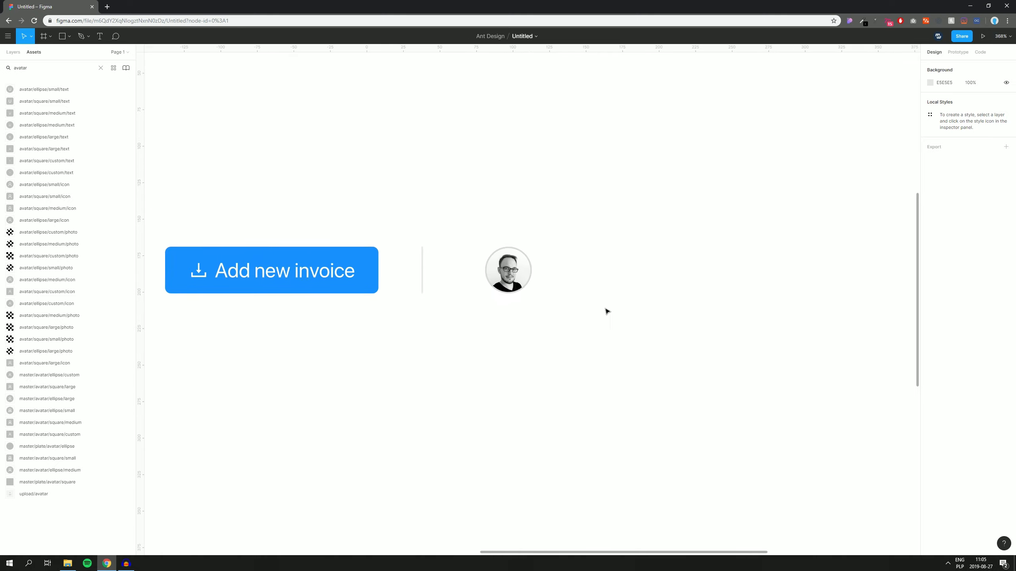
double_click(33, 68)
type("dropdown")
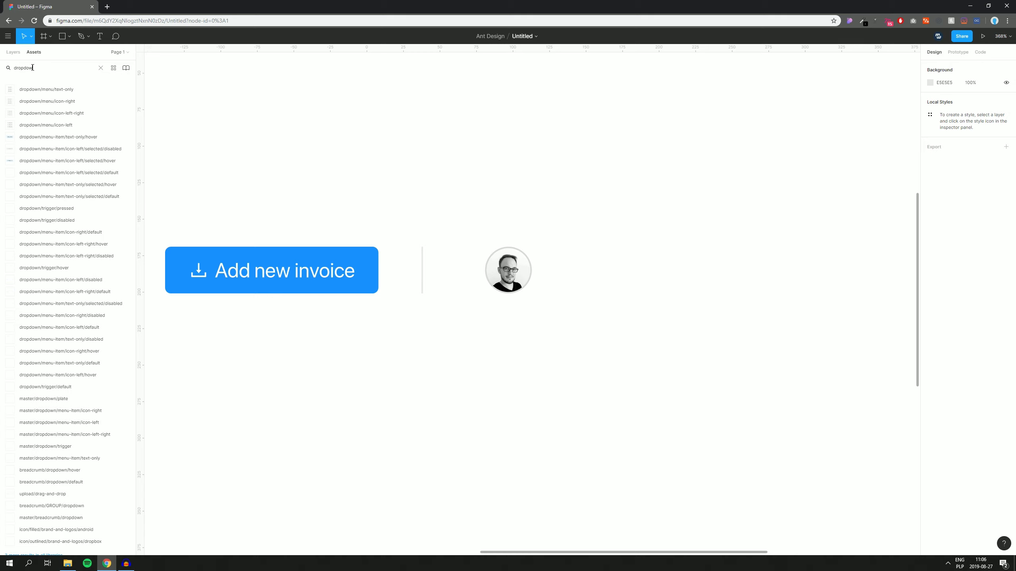
type(" trigger")
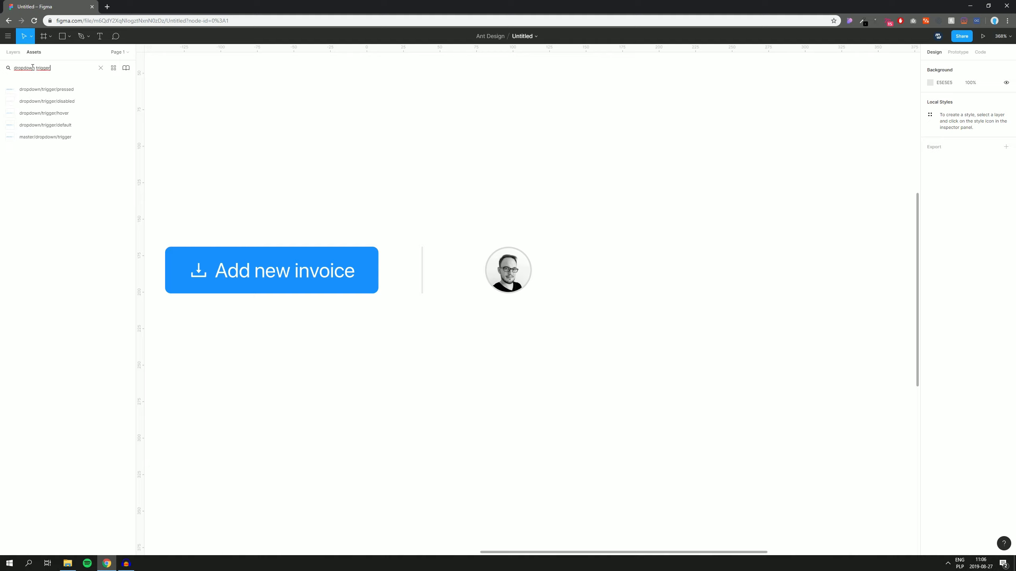
Step: Place the default dropdown trigger beside the avatar and change its label to the user's full name
left_click_drag(64, 127, 639, 325)
left_click_drag(601, 201, 454, 165)
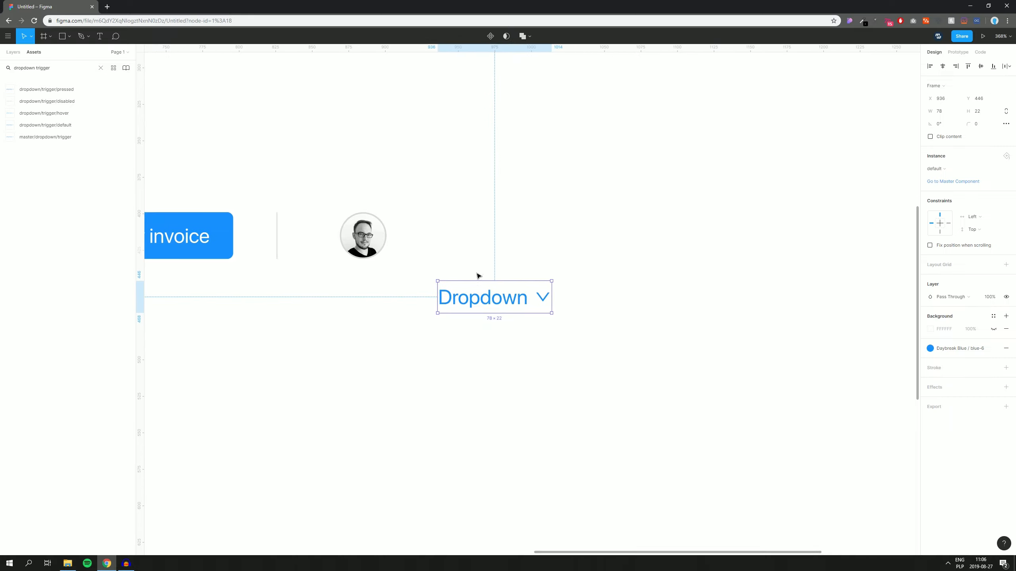
double_click(488, 304)
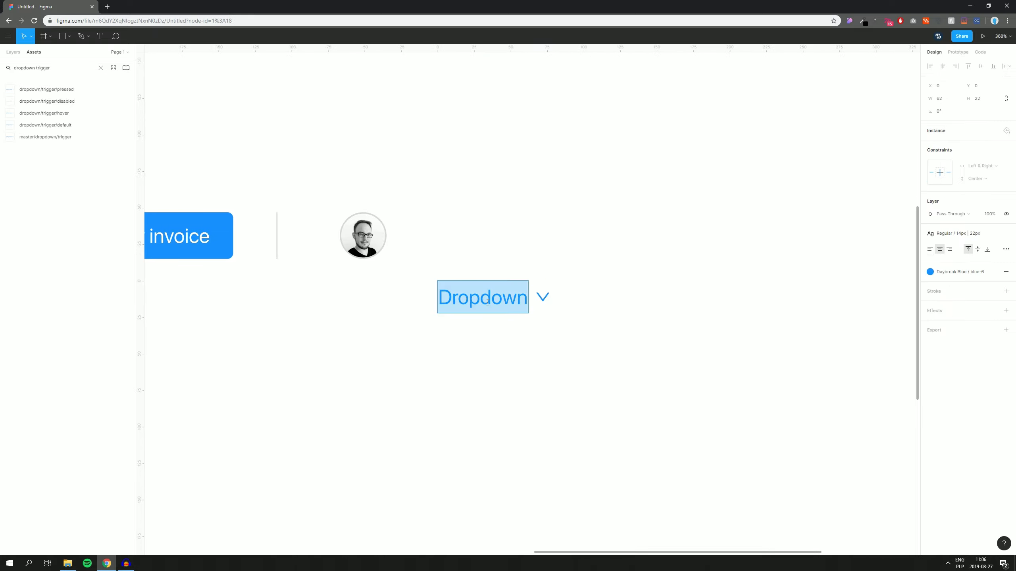
key("Return")
key("Escape")
Step: Rerun the last plugin so the dropdown resizes to fit the name at 131×22
left_click_drag(629, 269, 345, 417)
right_click(490, 299)
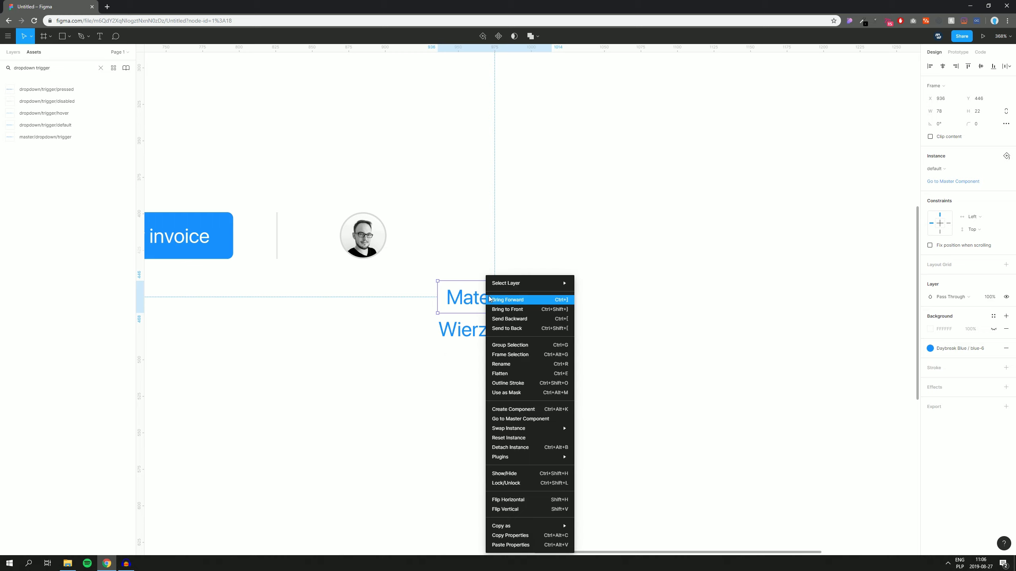
mouse_move(517, 458)
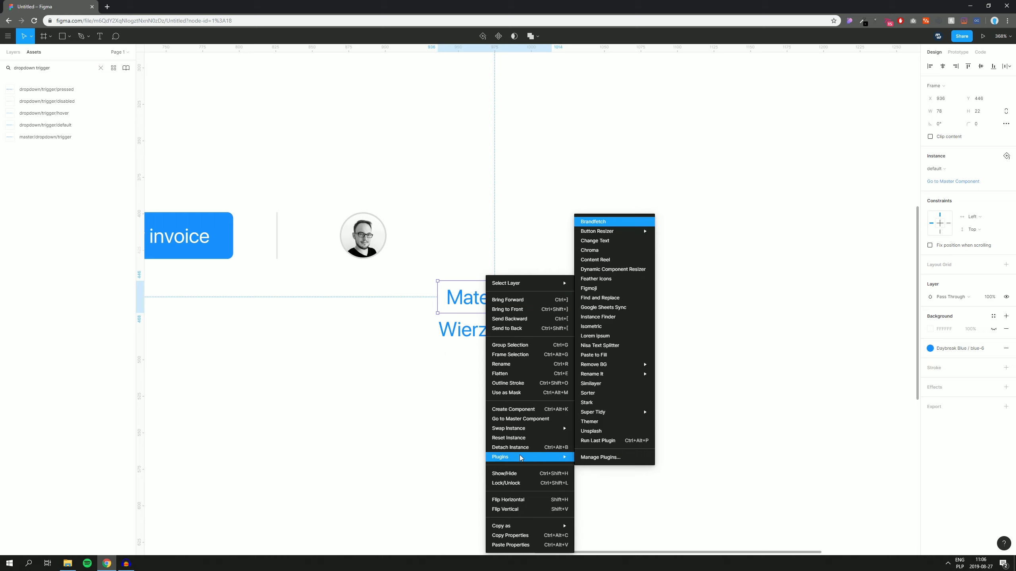
left_click(593, 440)
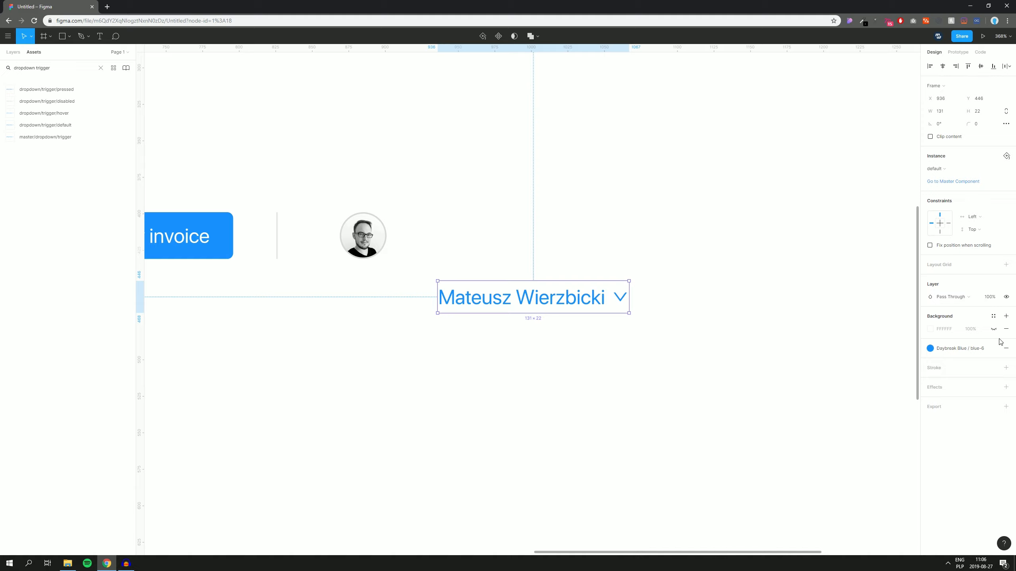
Step: Colour the user name with the grey-8 colour style
left_click(982, 349)
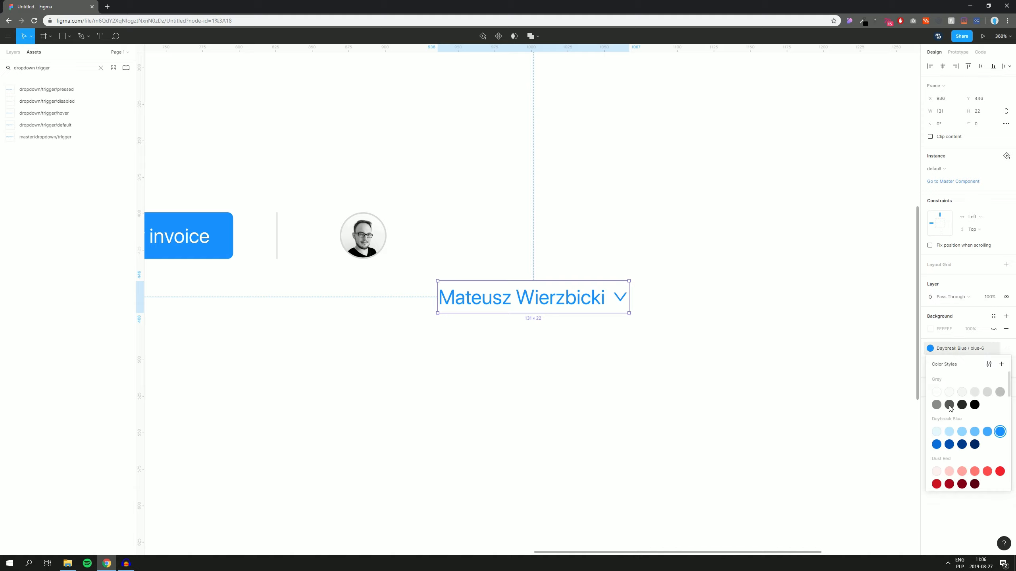
left_click(949, 405)
left_click(507, 370)
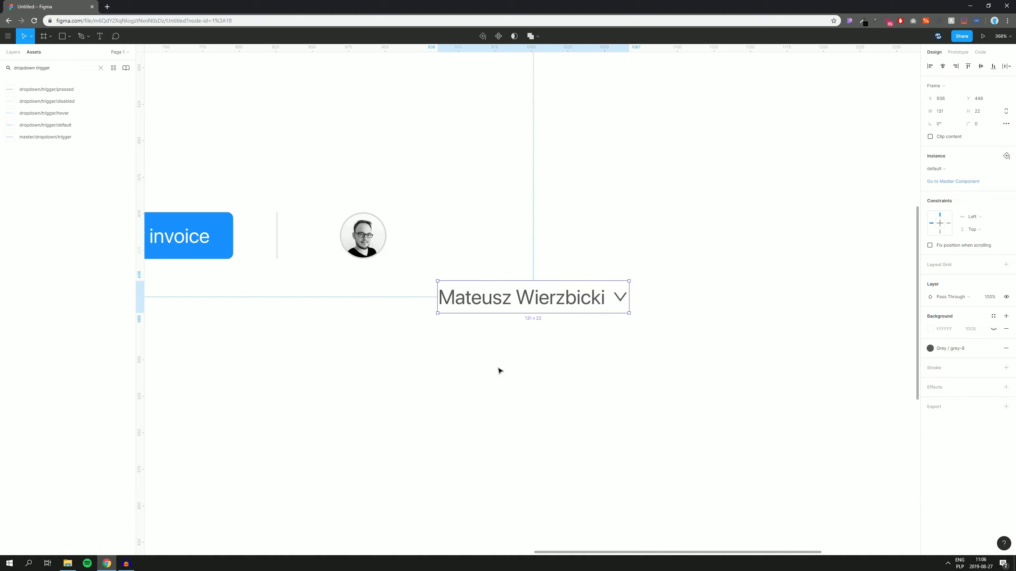
left_click(501, 365)
Step: Move the name dropdown beside the avatar and group the two
left_click_drag(501, 366, 595, 379)
left_click_drag(591, 313, 554, 252)
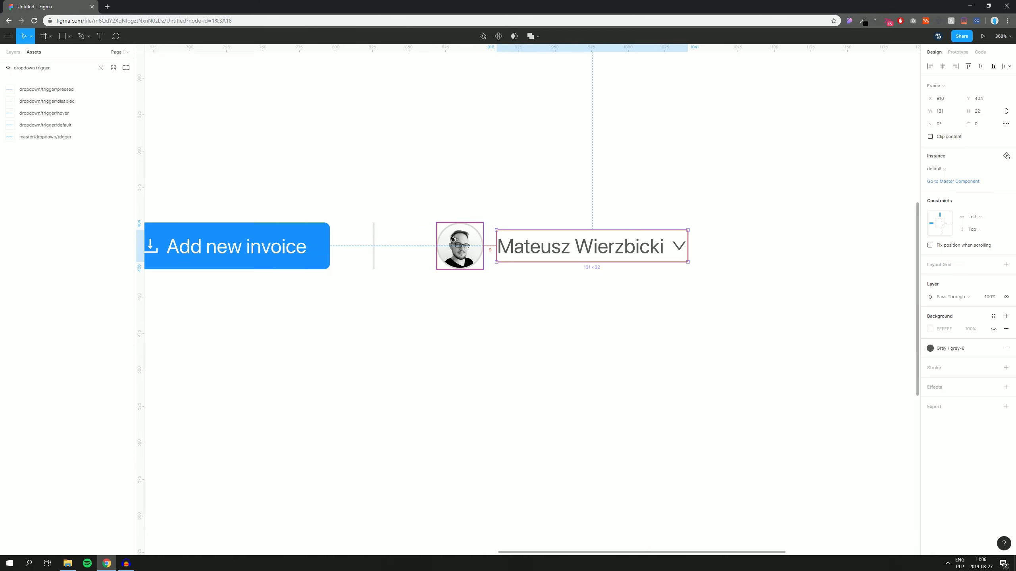
left_click_drag(433, 178, 639, 330)
key("ctrl+g")
Step: Tidy up the Add new invoice button and avatar group at 24 px spacing, then group them
left_click_drag(465, 152, 522, 182)
left_click(451, 216)
left_click_drag(276, 185, 696, 422)
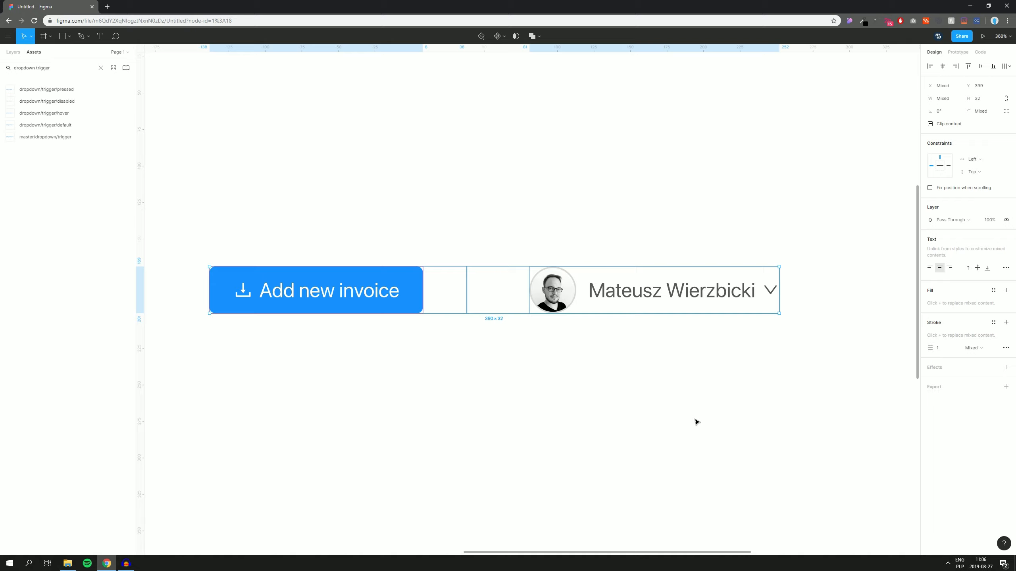
left_click(1007, 67)
left_click(960, 80)
left_click(944, 124)
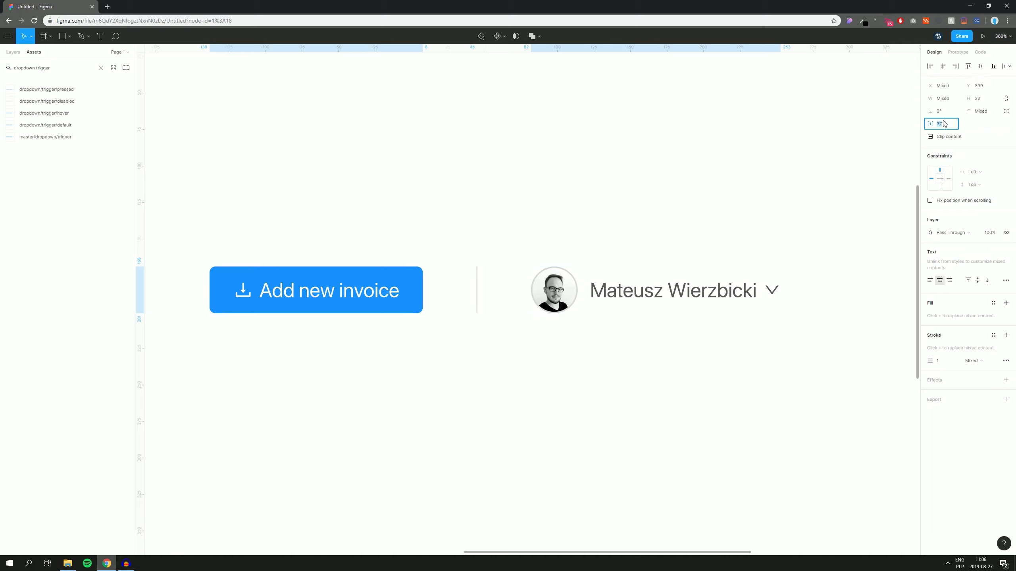
type("2")
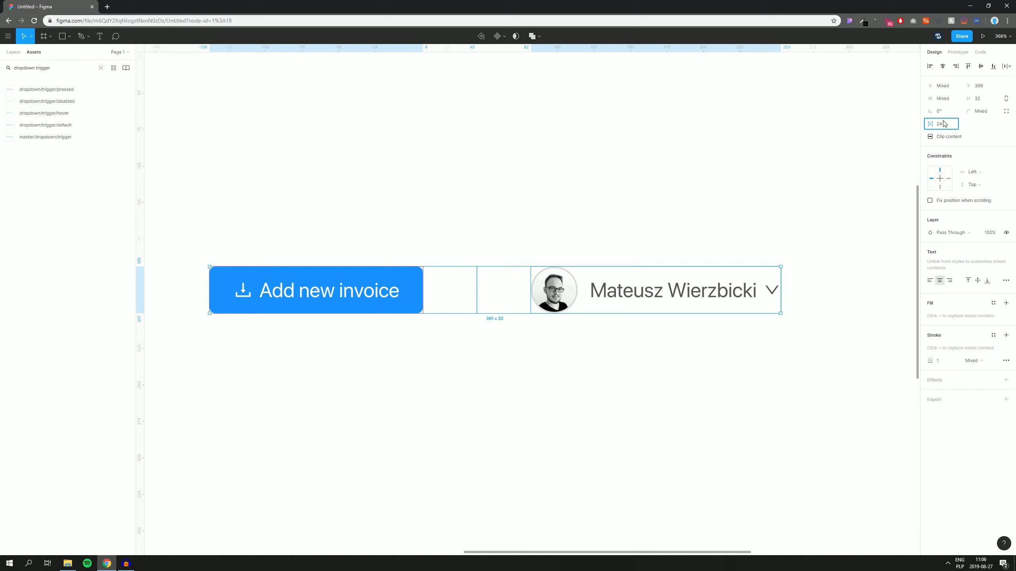
type("4")
key("Return")
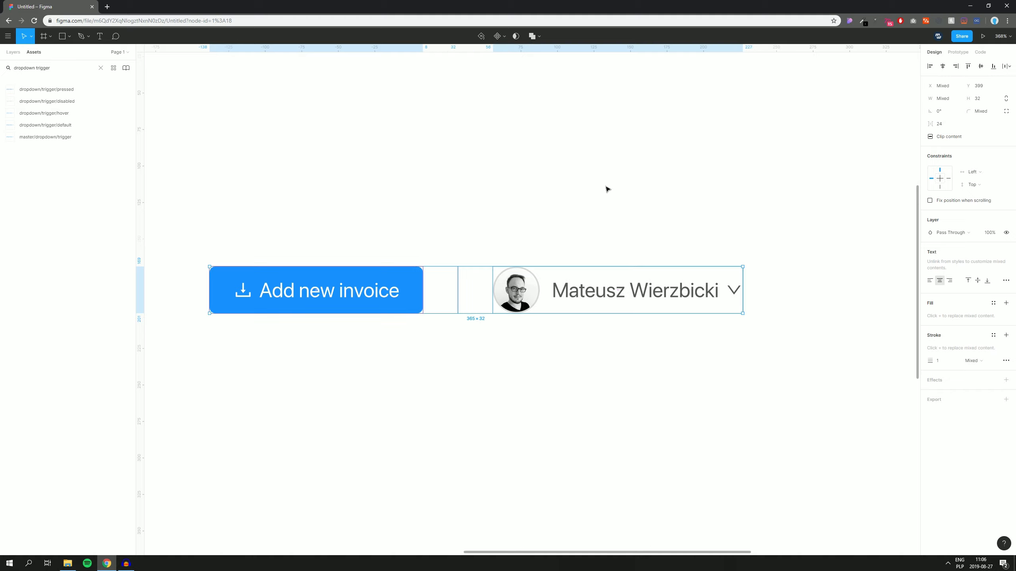
scroll(602, 185, "down", 5)
key("ctrl+g")
left_click_drag(607, 177, 550, 278)
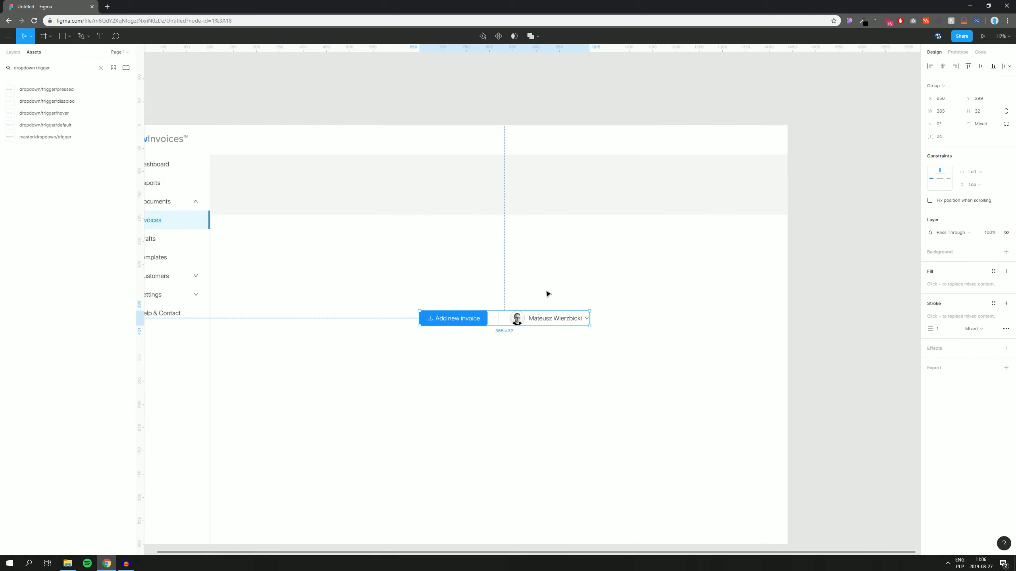
Step: Move the button and user-menu group to the right end of the header at Y 16
left_click_drag(558, 320, 726, 145)
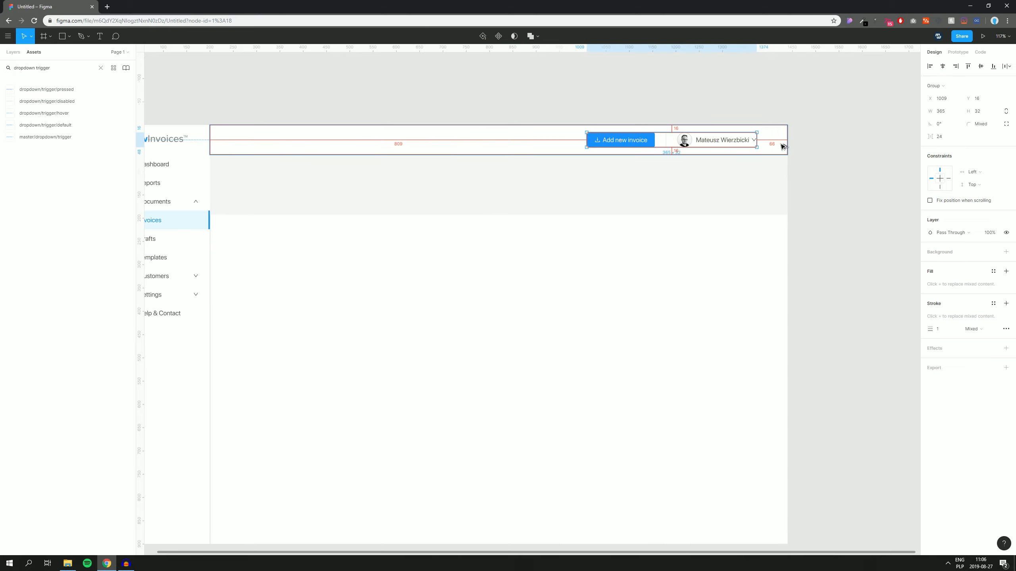
key("Right")
key("Right")
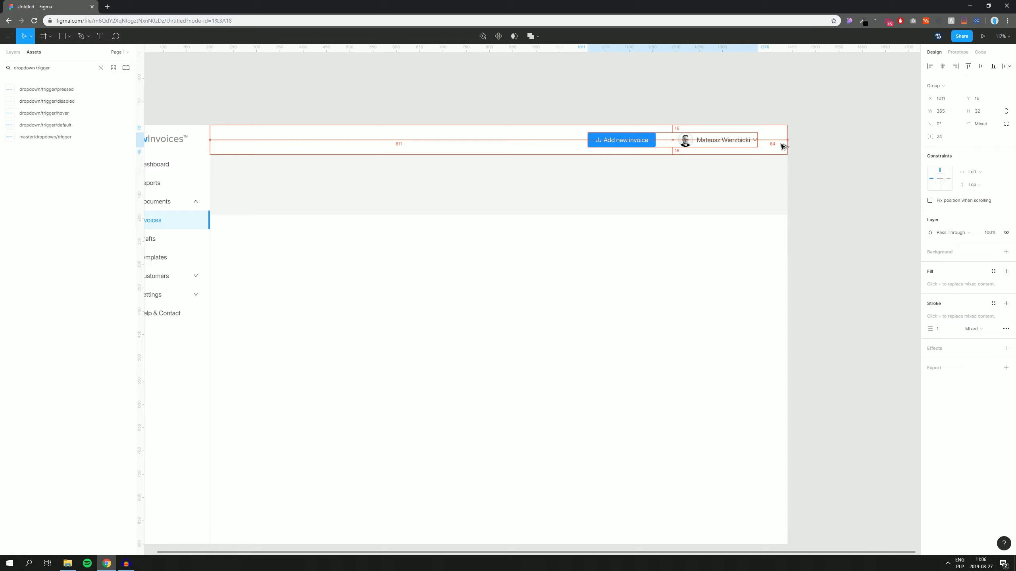
scroll(779, 146, "up", 5)
scroll(821, 130, "down", 5)
scroll(821, 130, "down", 2)
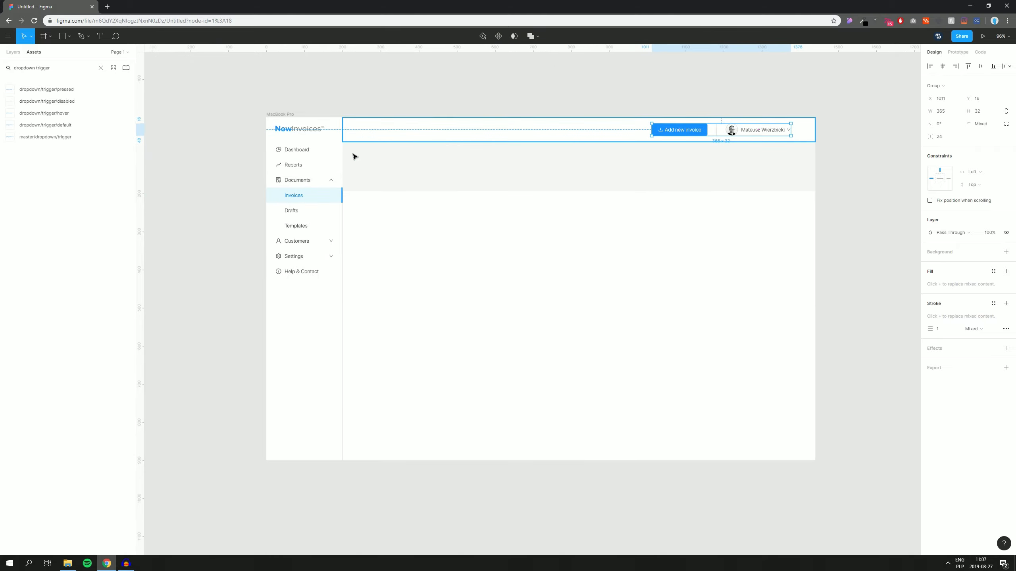
scroll(784, 126, "up", 3)
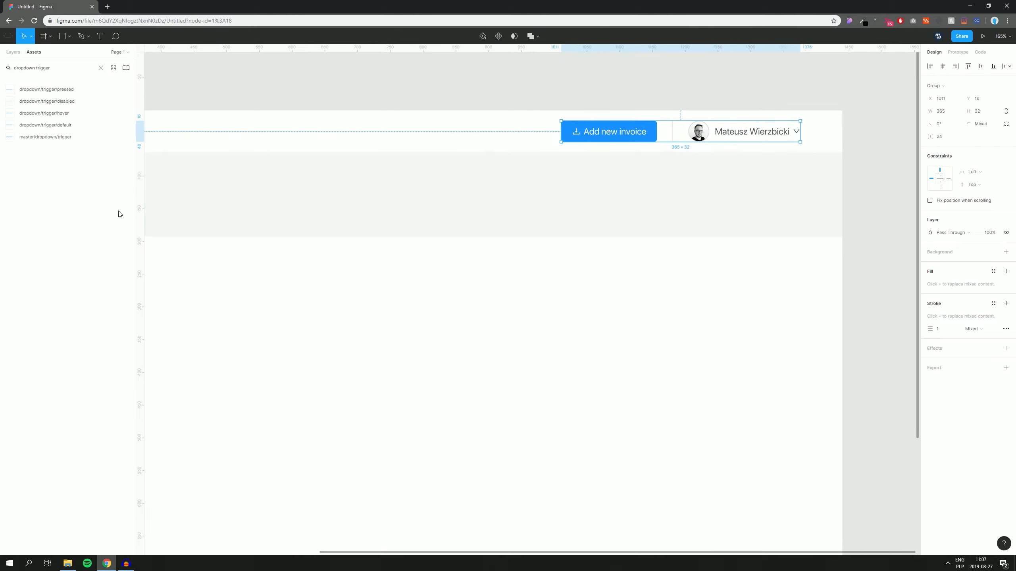
Step: Add a vertical guide along the group's right edge at 1276
left_click_drag(139, 207, 802, 145)
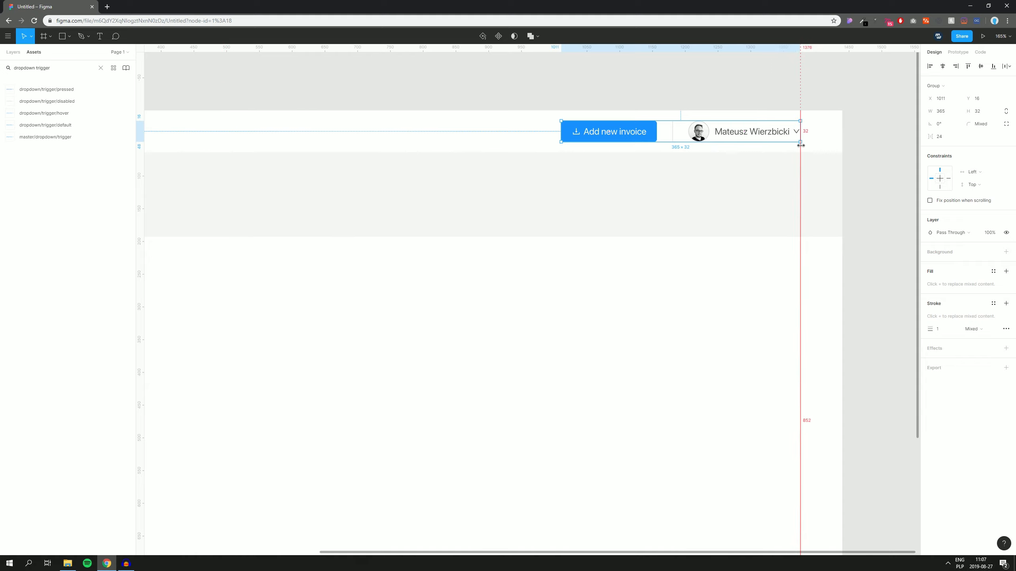
left_click_drag(800, 145, 800, 145)
scroll(840, 132, "up", 6)
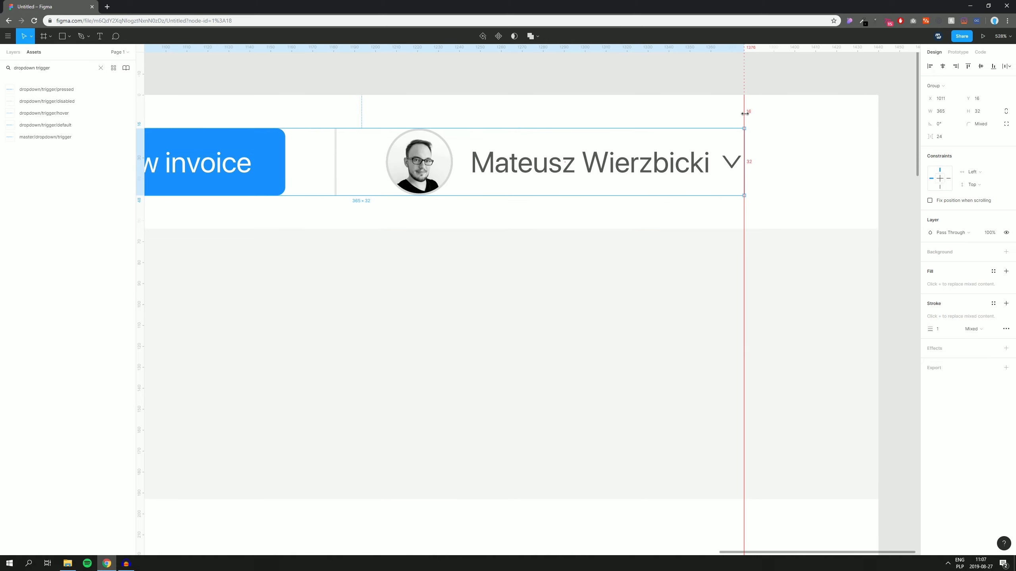
scroll(744, 113, "down", 6)
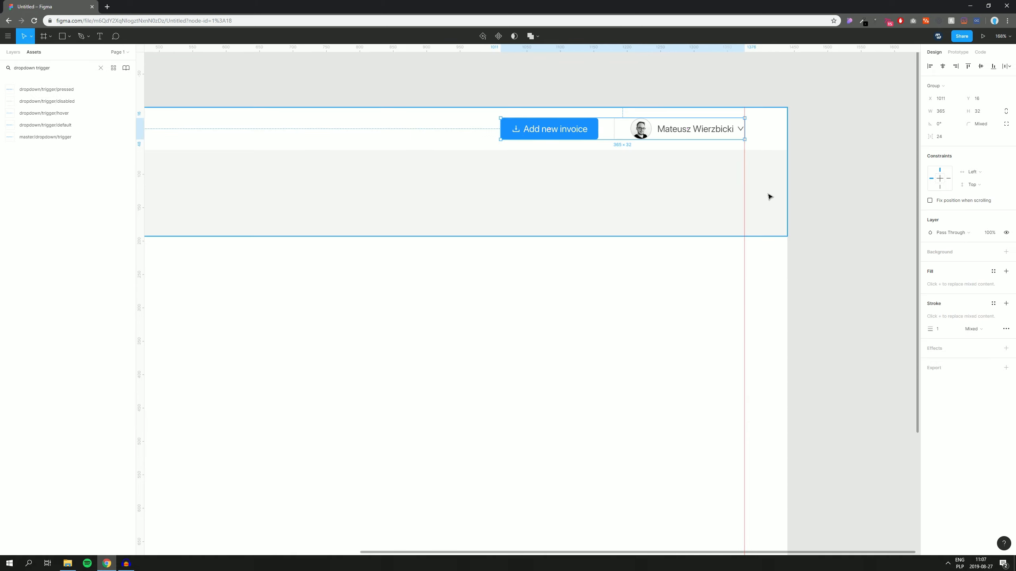
left_click_drag(814, 273, 885, 215)
scroll(894, 236, "down", 2)
left_click(883, 212)
left_click_drag(571, 280, 615, 255)
scroll(603, 267, "down", 1)
scroll(596, 250, "up", 1)
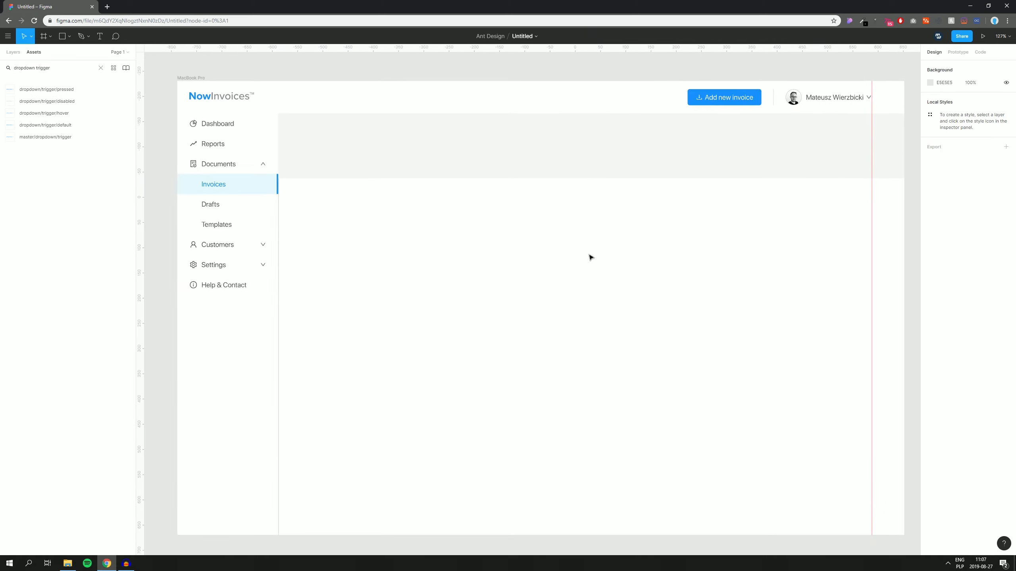
Step: Add an 'Invoices' text layer in the content area
key("t")
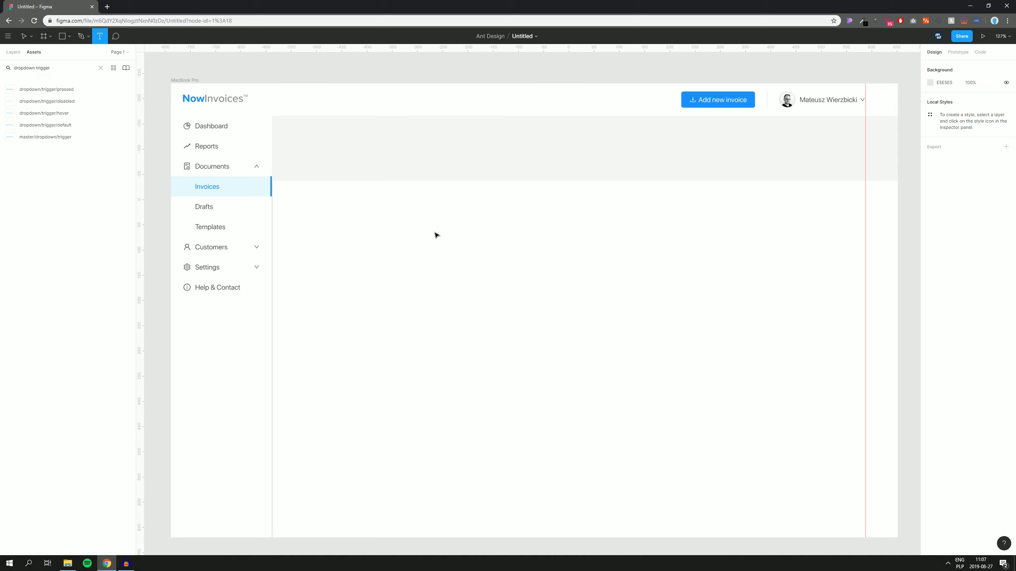
left_click(436, 235)
type("Invoi")
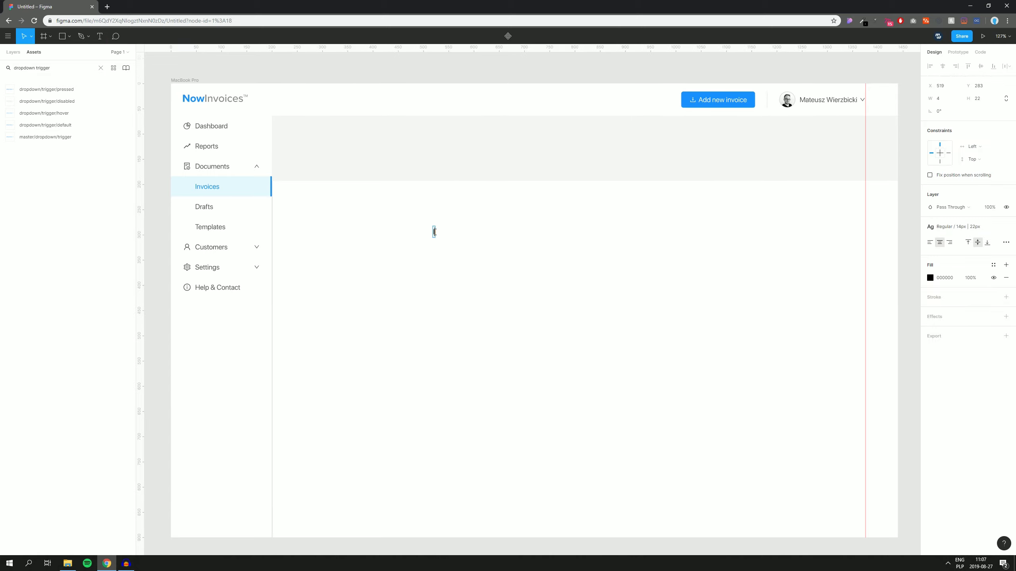
type("ces")
key("Escape")
left_click(388, 222)
left_click_drag(382, 208, 492, 280)
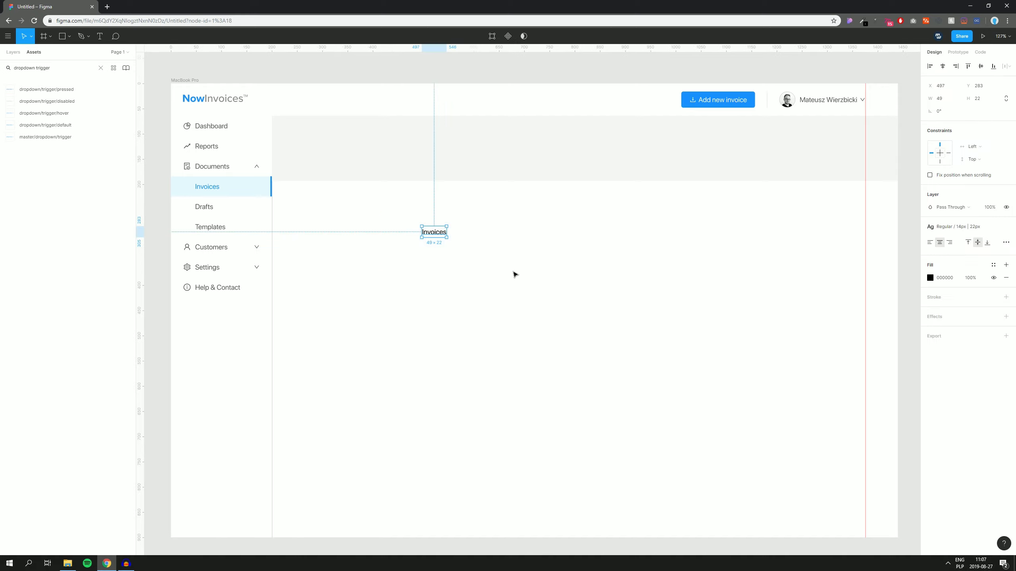
Step: Style the heading with the 30 px | 38 px text style, left alignment and grey-9 fill
left_click(951, 226)
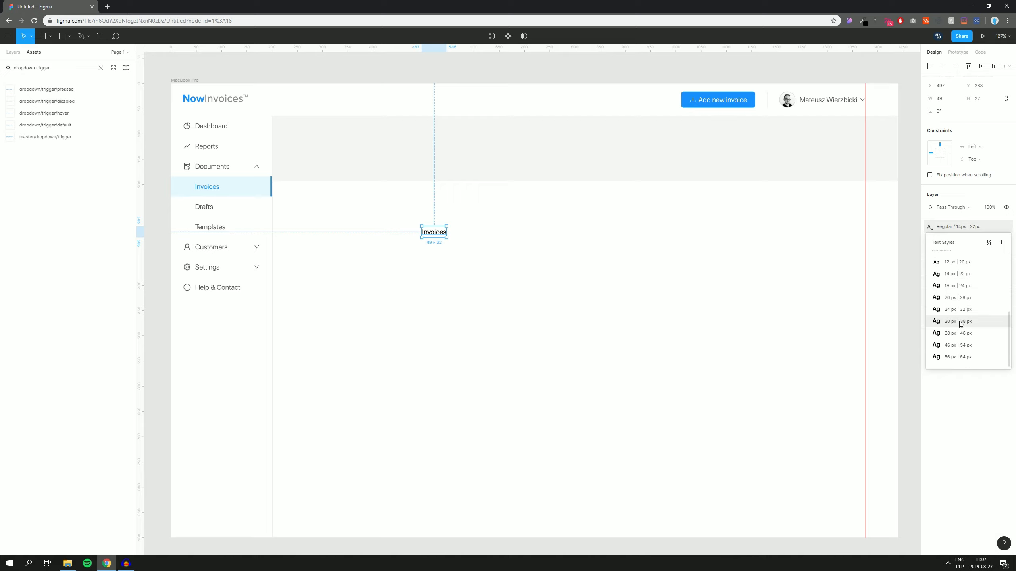
left_click(960, 324)
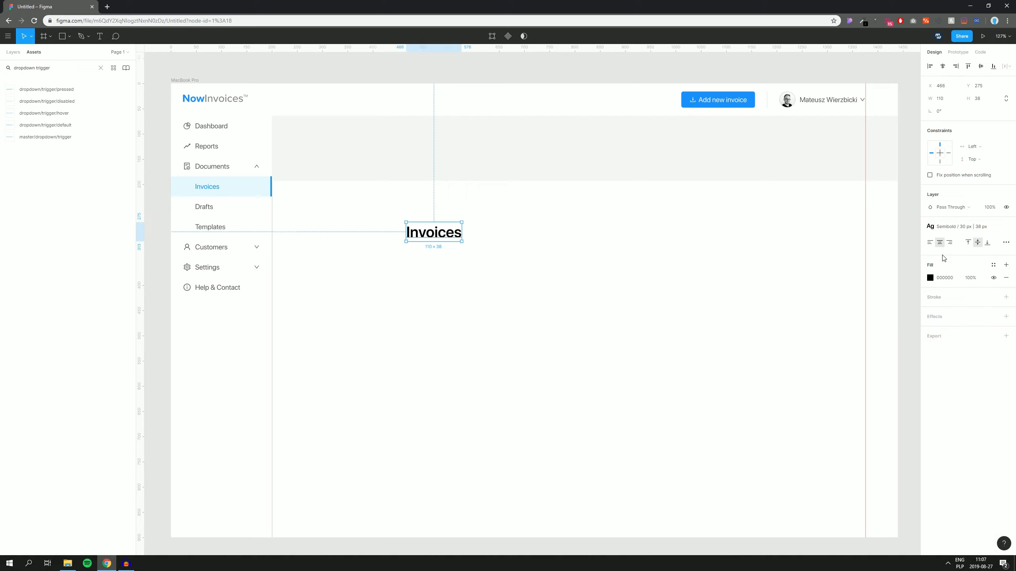
left_click(929, 243)
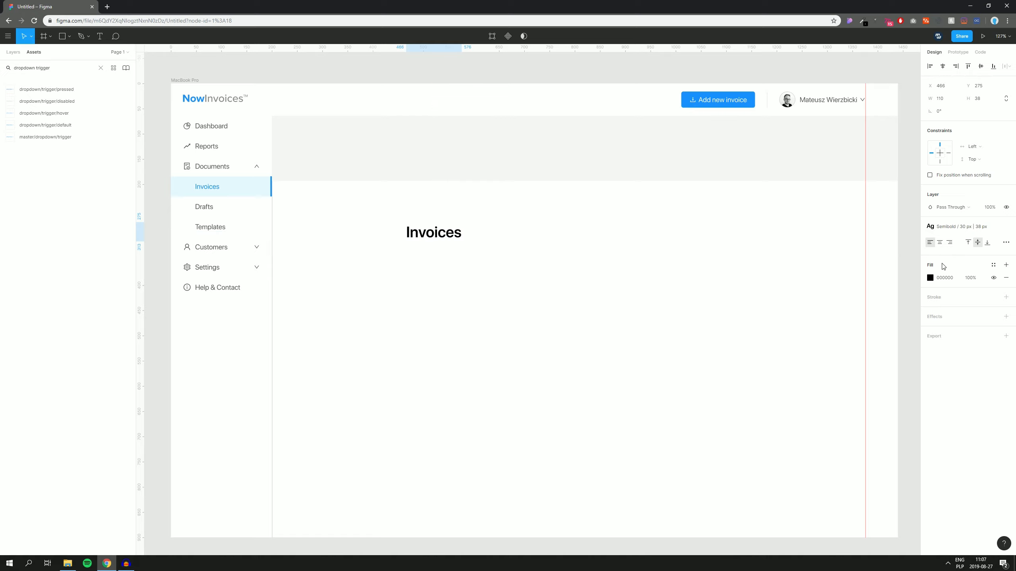
left_click(993, 265)
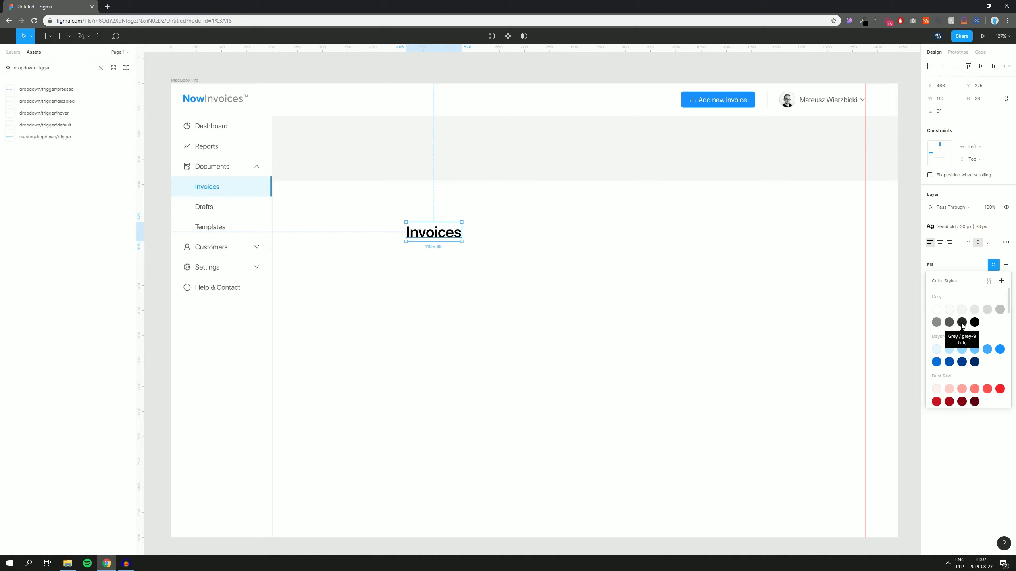
left_click(961, 322)
left_click(571, 274)
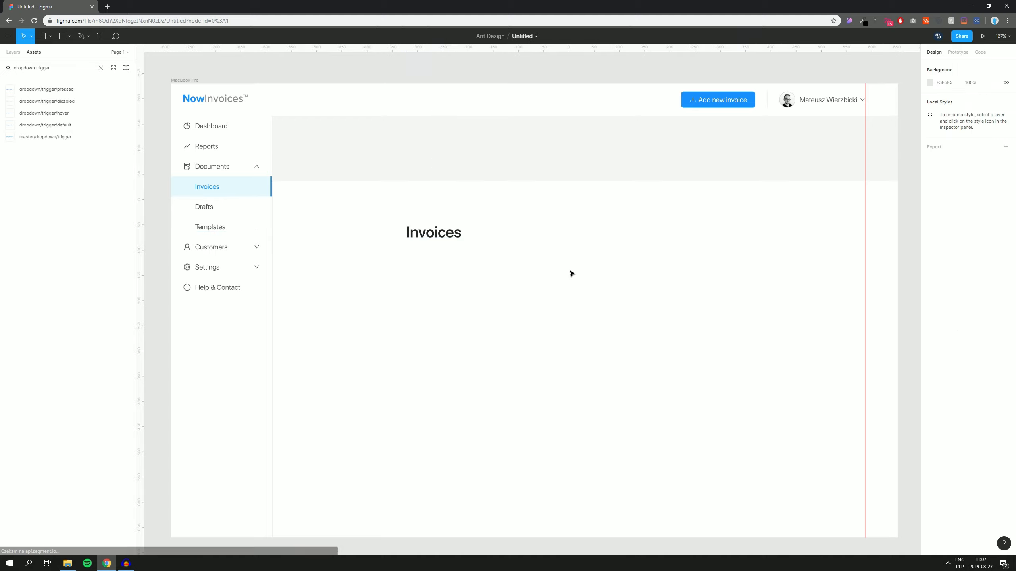
Step: Move the Invoices heading into the grey band at X 264, Y 88 near the sidebar
scroll(456, 281, "left", 1)
left_click_drag(448, 241, 347, 143)
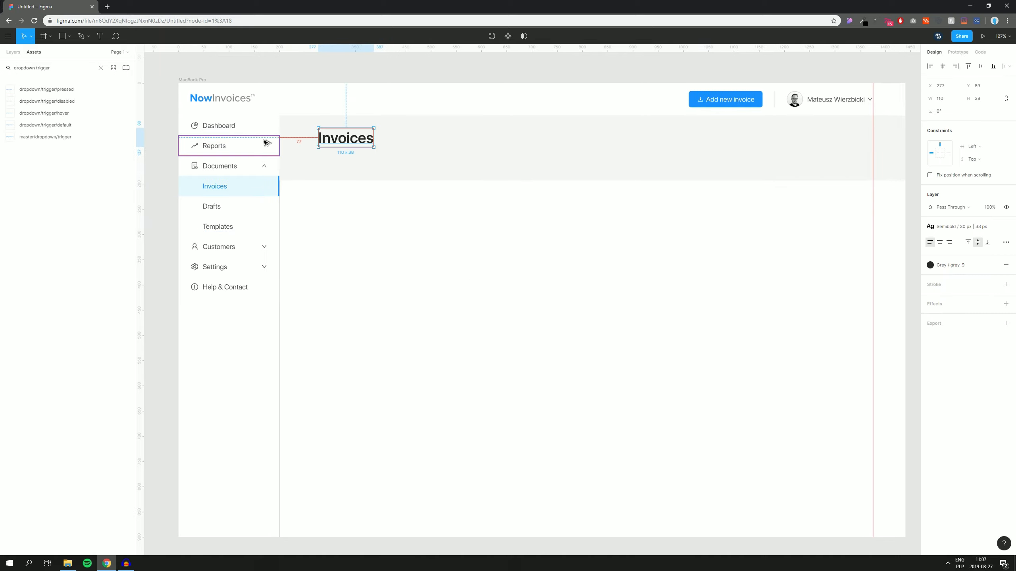
key("shift+Left")
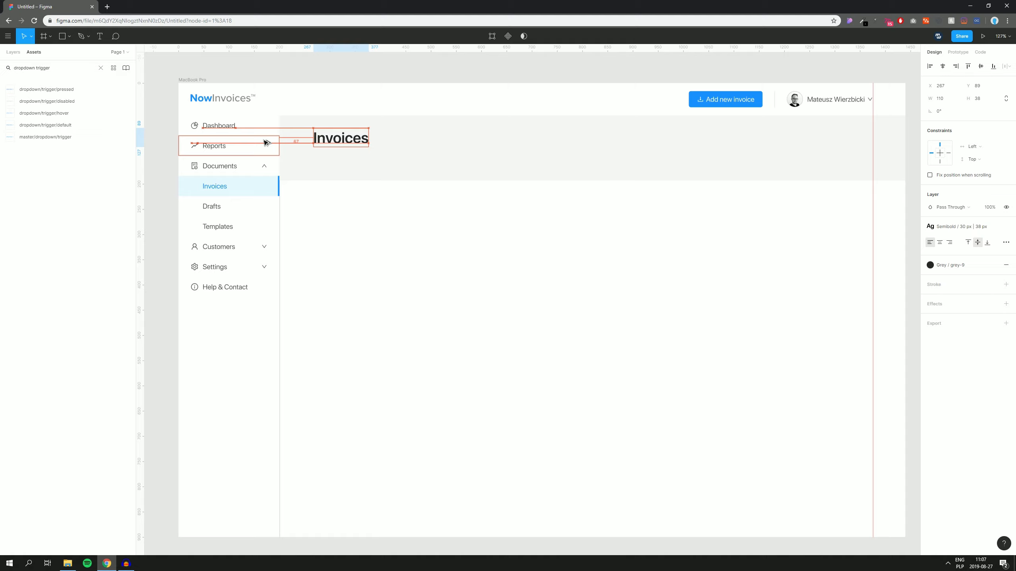
key("Left")
key("Left")
key("Left")
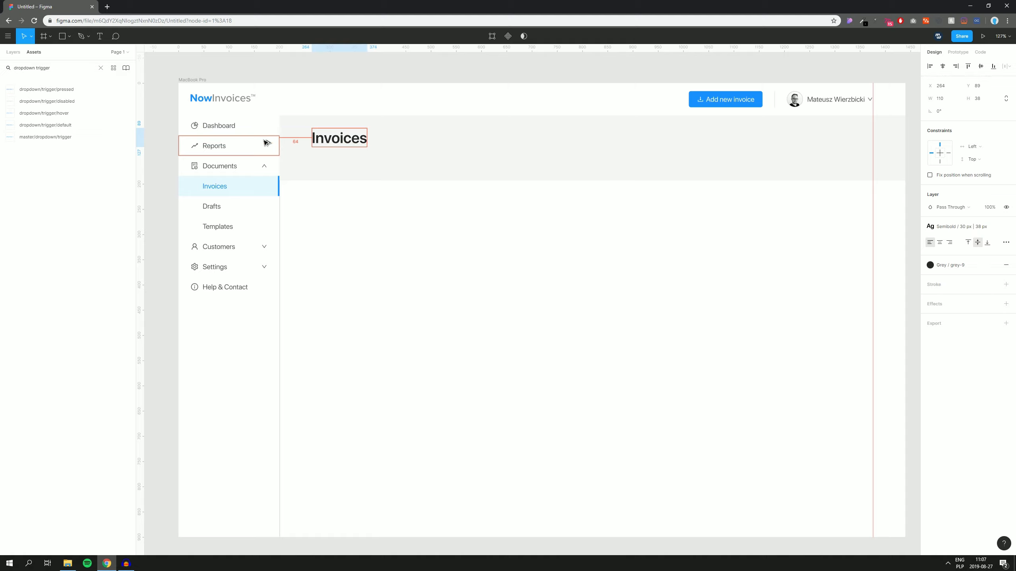
left_click_drag(347, 262, 369, 274)
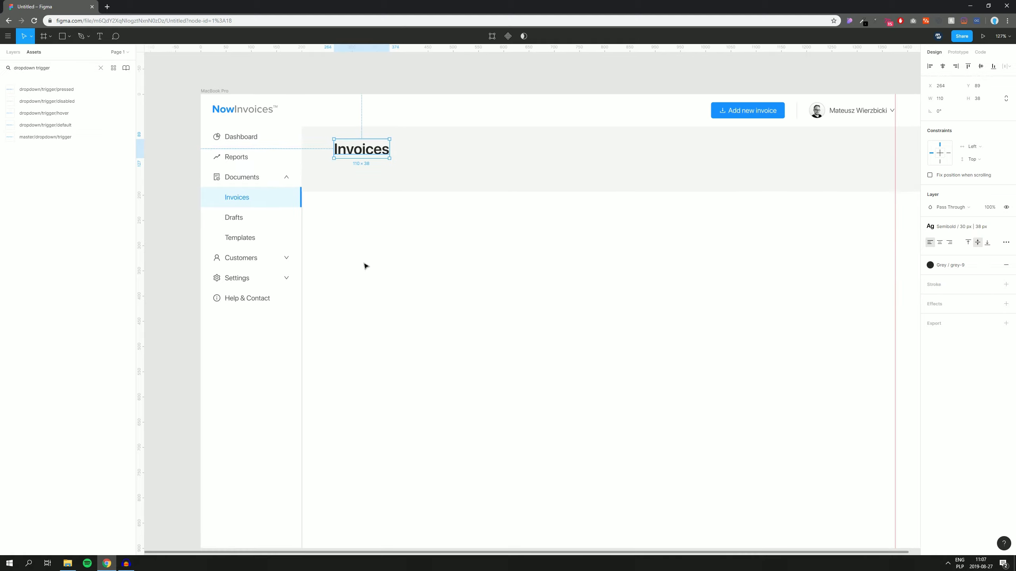
key("Up")
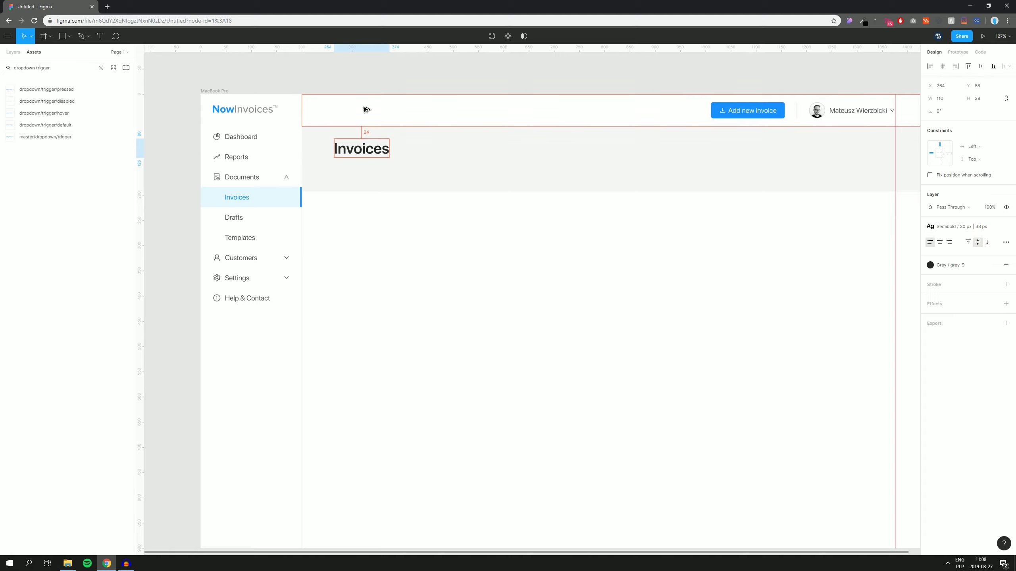
left_click(357, 231)
left_click_drag(376, 229, 350, 219)
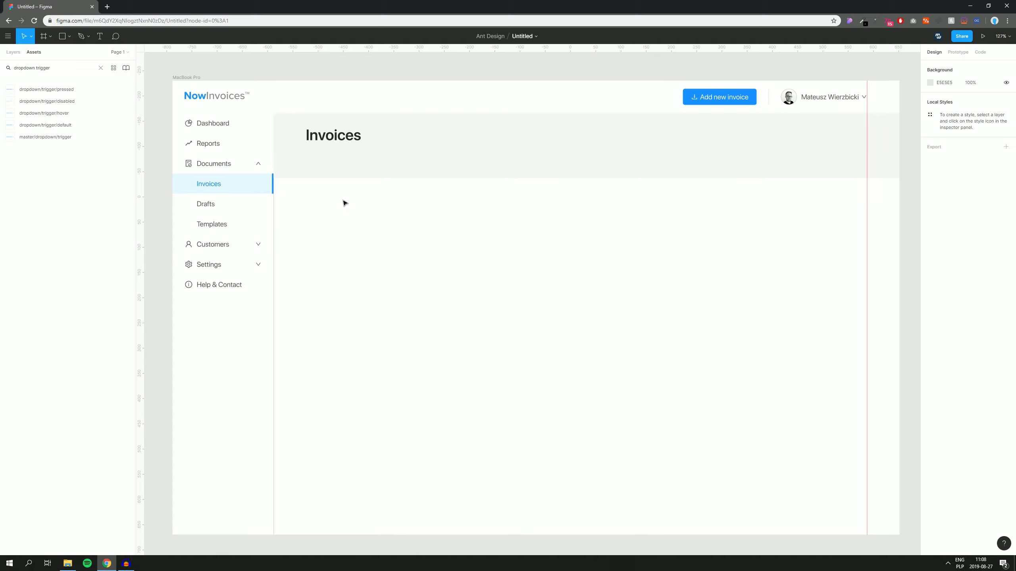
left_click_drag(346, 237, 339, 240)
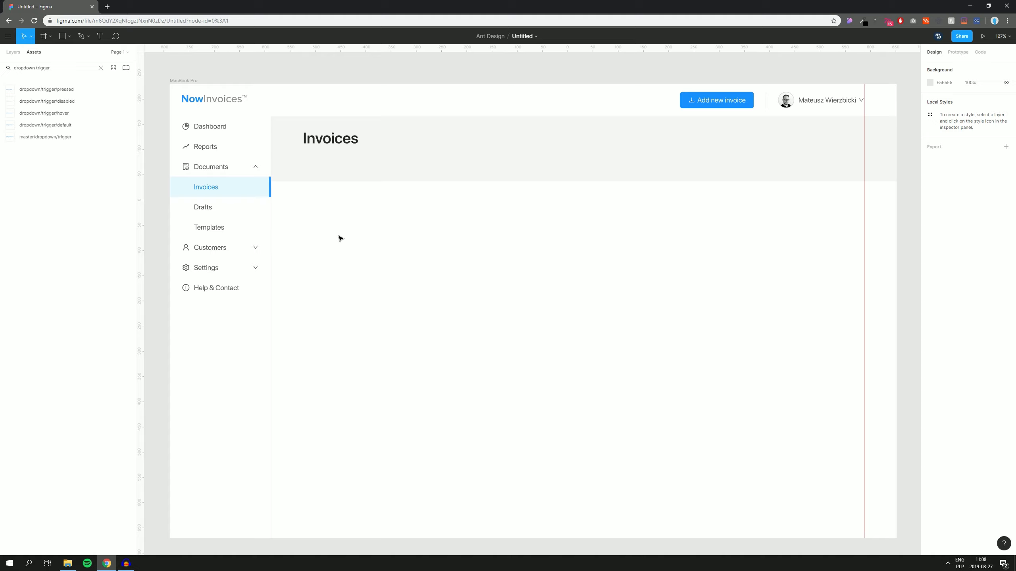
Step: Measure with Alt while nudging to confirm the heading sits 64 px from the sidebar, then open the main menu
left_click(331, 139)
key("shift+Left")
key("shift+Right")
key("shift+Left")
key("shift+Right")
key("alt")
key("alt+shift+Left")
key("alt+shift+Right")
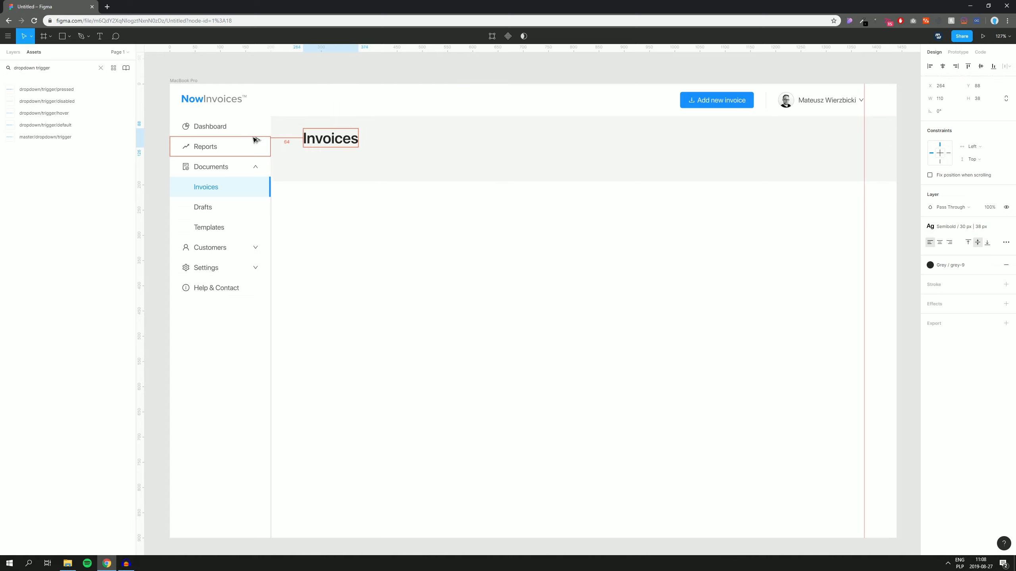
key("alt+shift+Left")
key("alt+shift+Right")
key("alt+shift+Left")
key("alt+shift+Right")
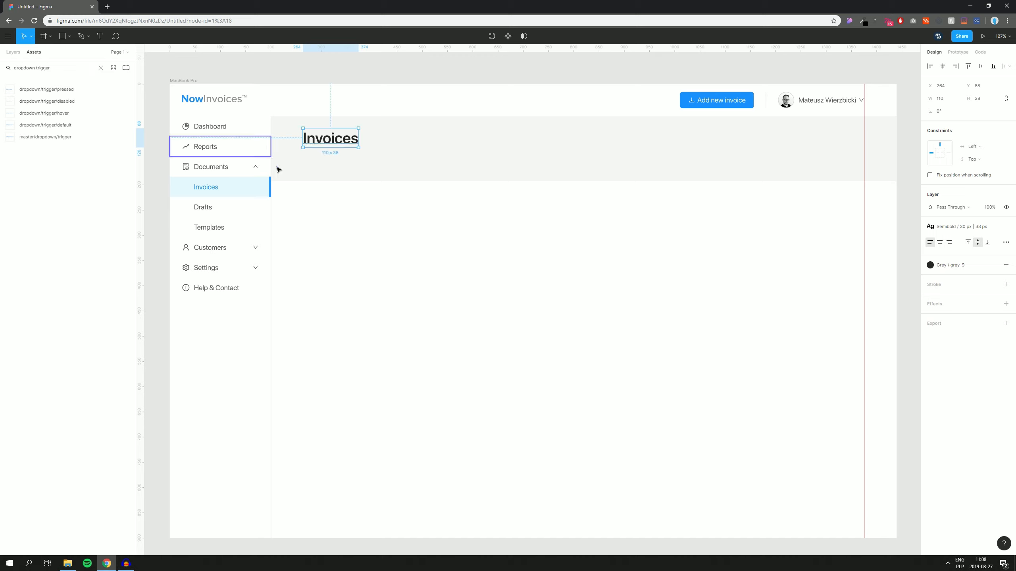
left_click(322, 252)
left_click(7, 36)
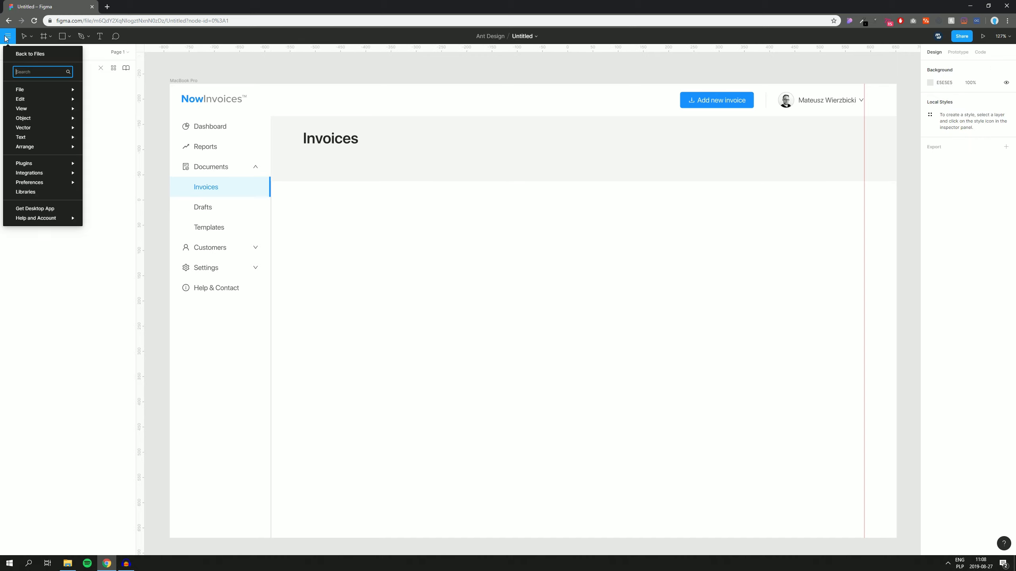
Step: Set the Big nudge amount to 8 px through the Nudge Amount command
type("nu")
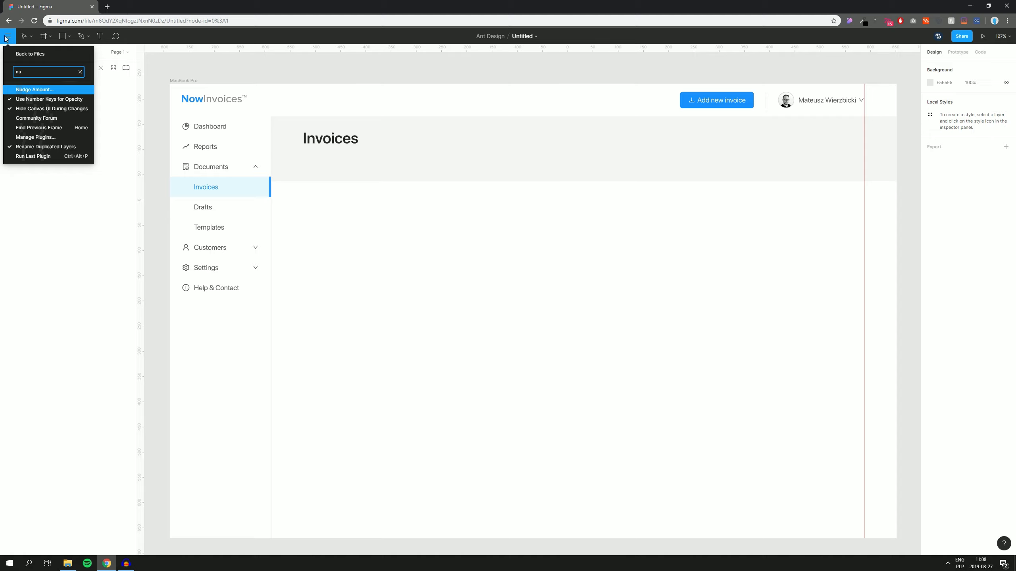
key("Return")
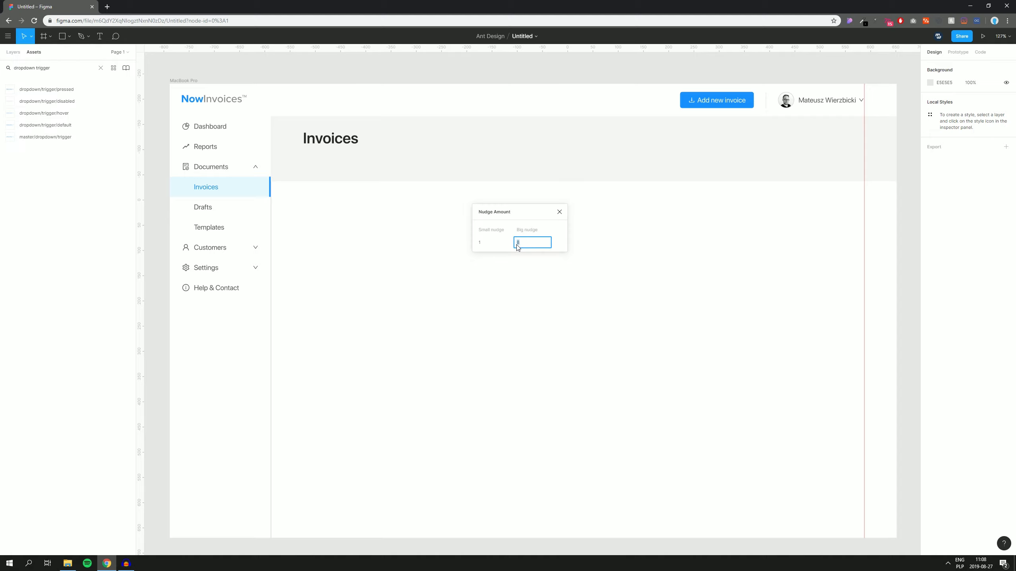
left_click(559, 212)
Step: Shift-nudge the Invoices heading left and right to check its 64 px sidebar gap
double_click(334, 142)
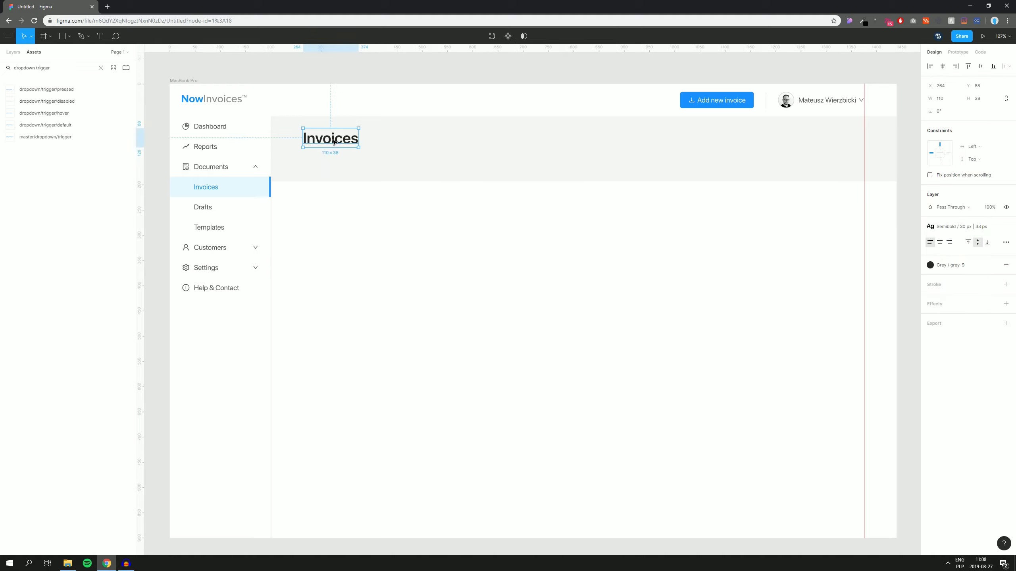
key("shift+Left")
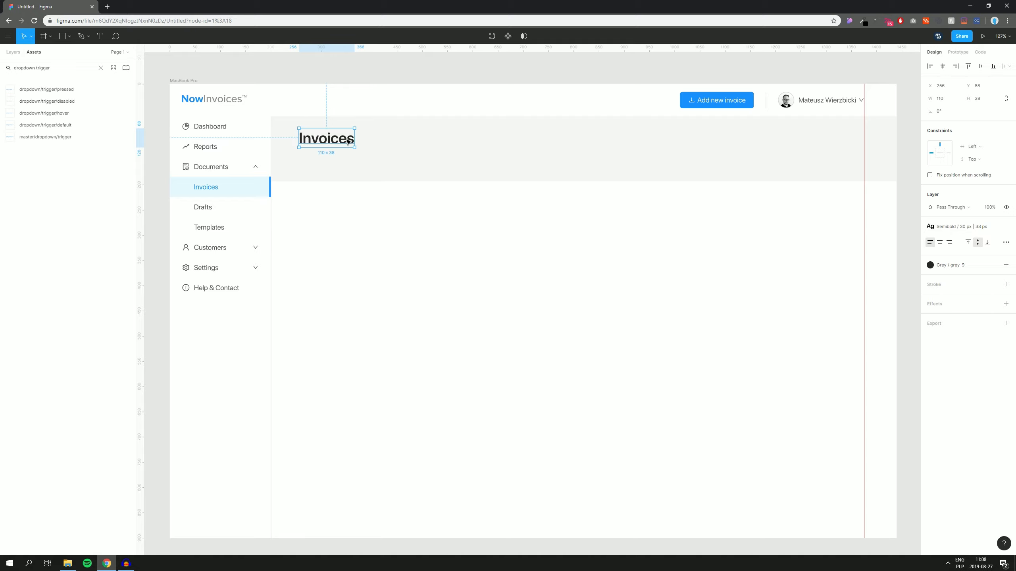
key("shift+Right")
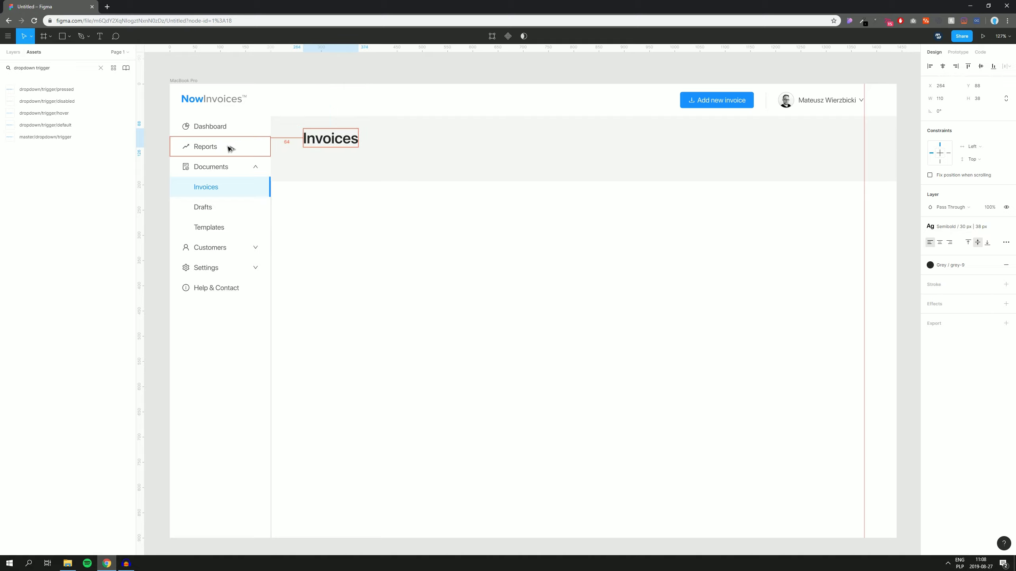
key("shift+Right")
key("shift+Left")
left_click(366, 270)
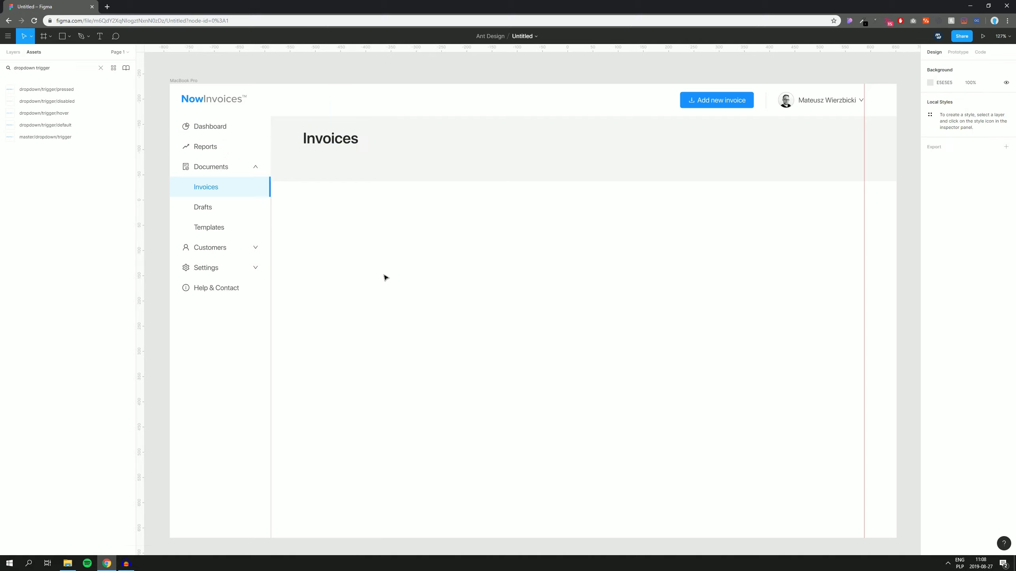
left_click_drag(385, 277, 389, 276)
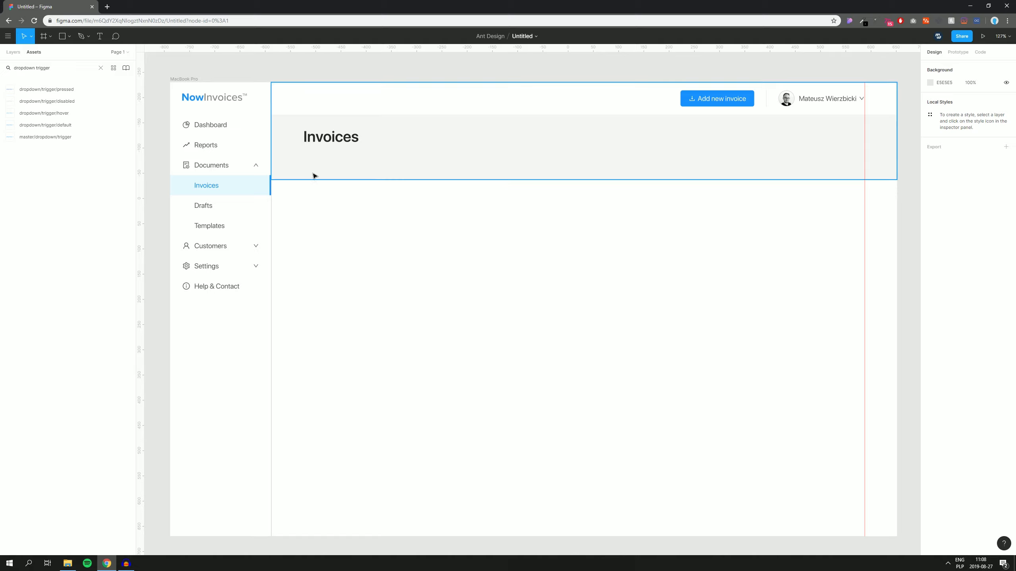
Step: Place the 'tab group' text-only tabs component below the Invoices band at X 319, Y 293
left_click(63, 68)
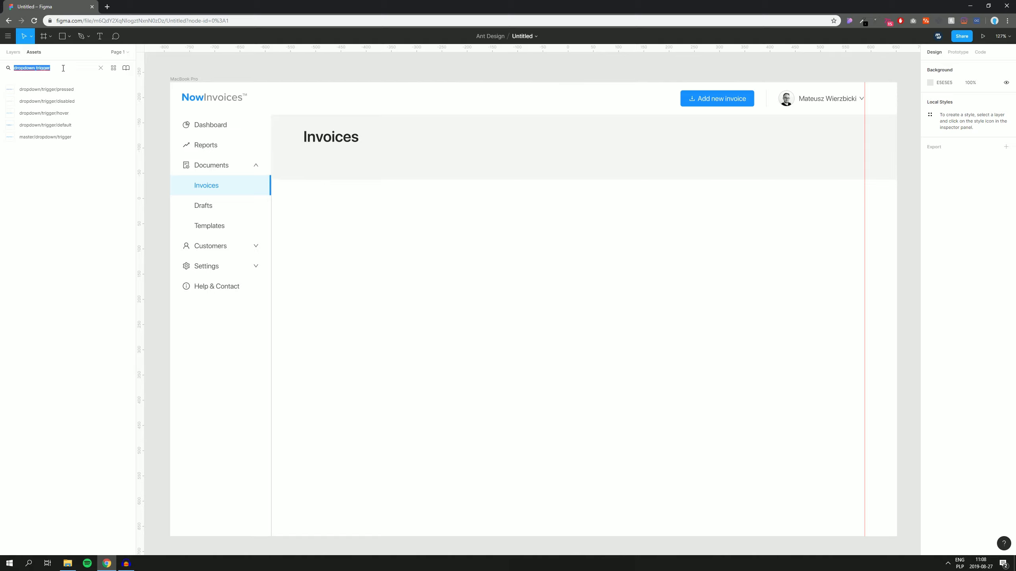
type("tab")
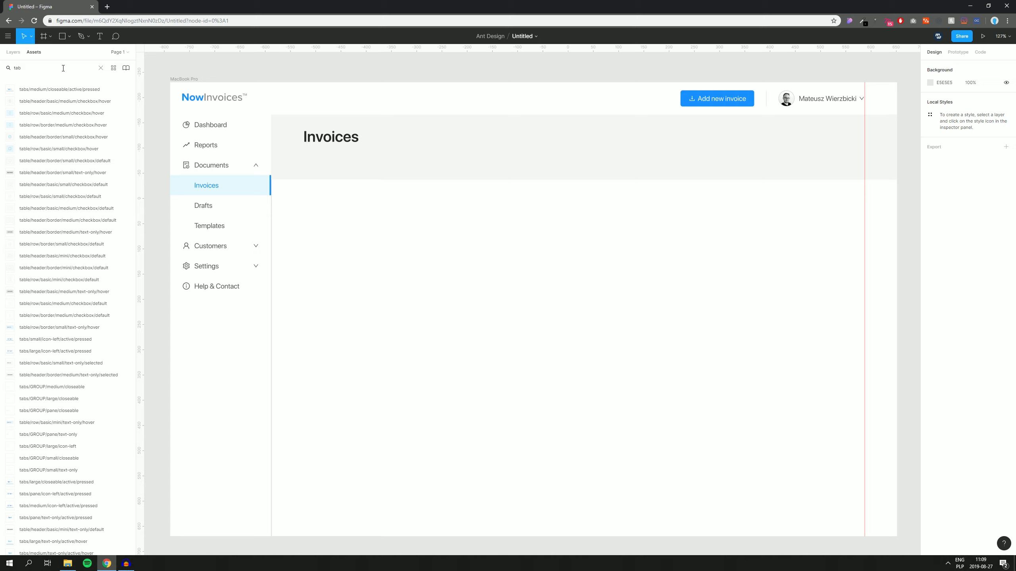
type("group")
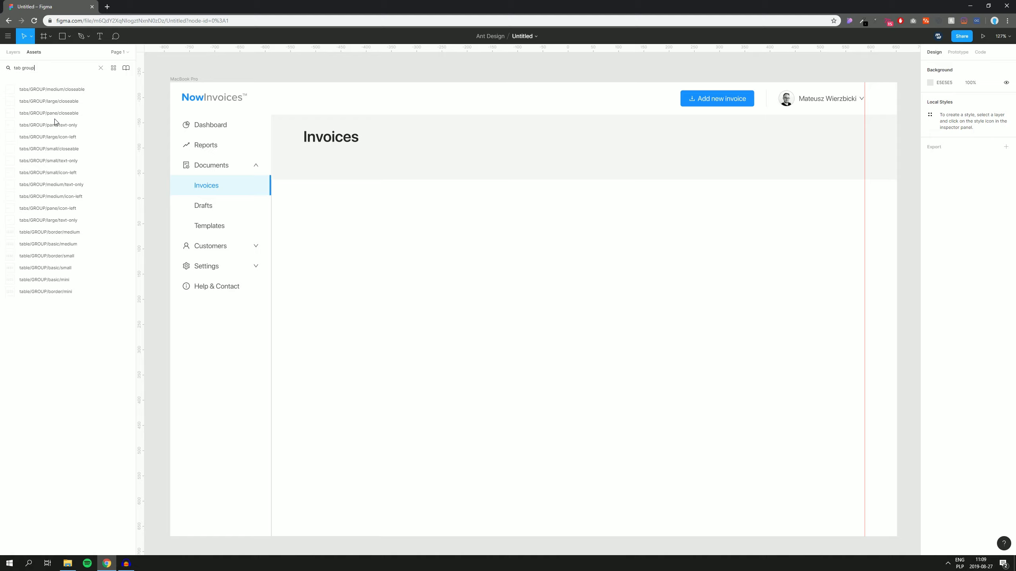
left_click_drag(59, 127, 424, 282)
left_click_drag(332, 281, 535, 235)
scroll(520, 238, "right", 2)
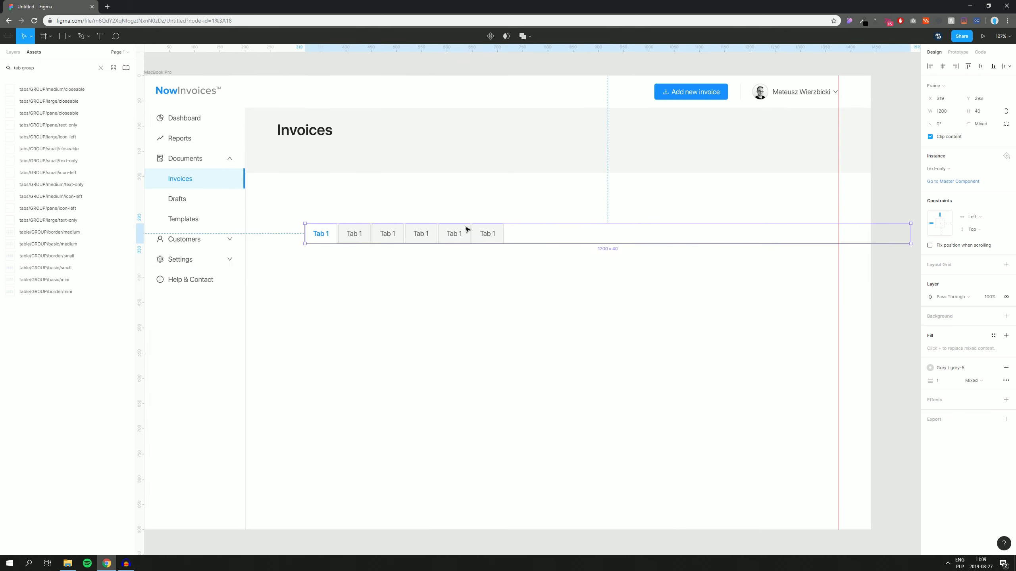
scroll(523, 194, "right", 2)
Step: Detach the tab bar instance from its component
right_click(527, 234)
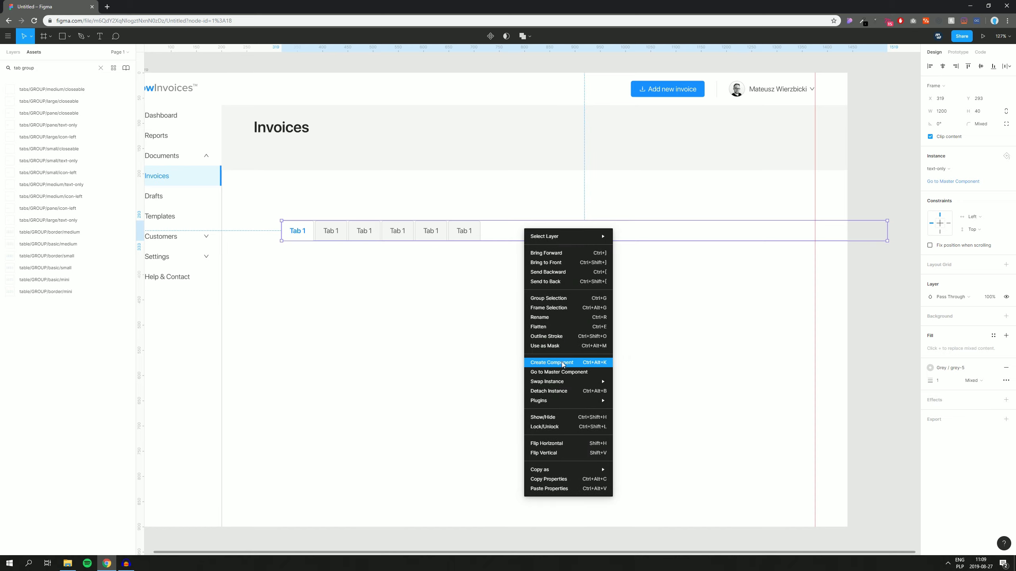
left_click(557, 392)
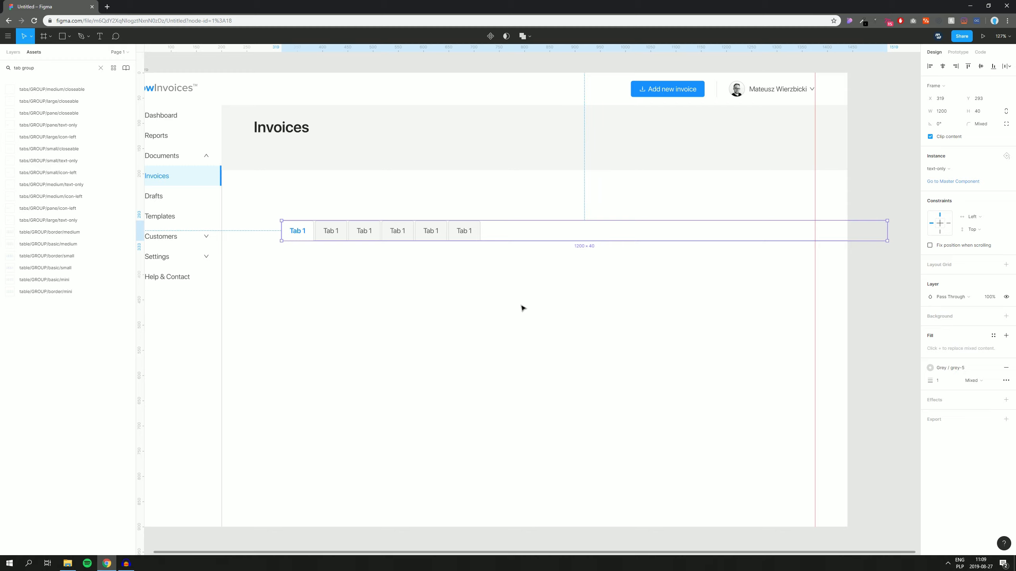
left_click(523, 289)
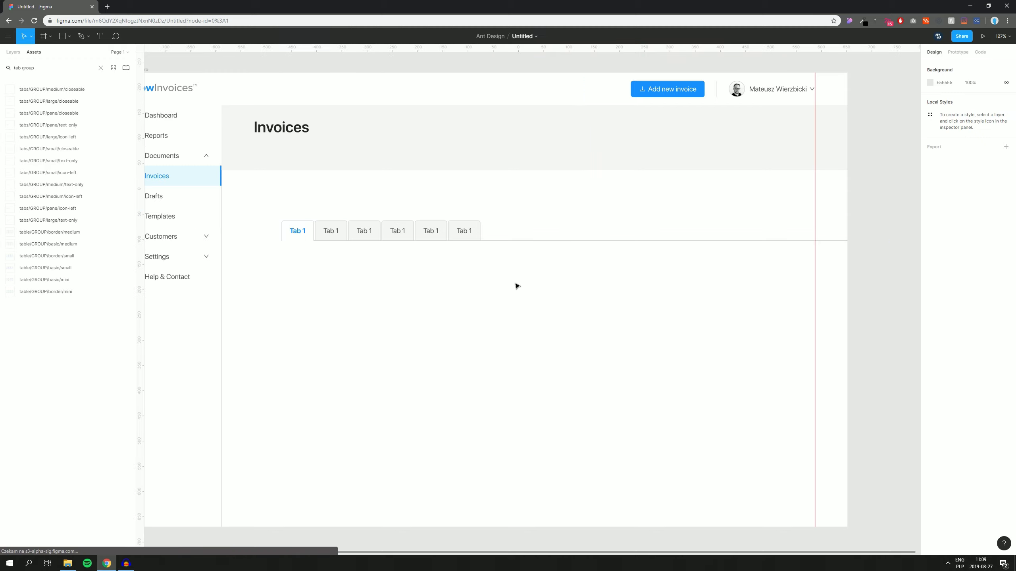
Step: Ungroup the tab bar and move the 1200×1 divider line down to Y 500
right_click(460, 235)
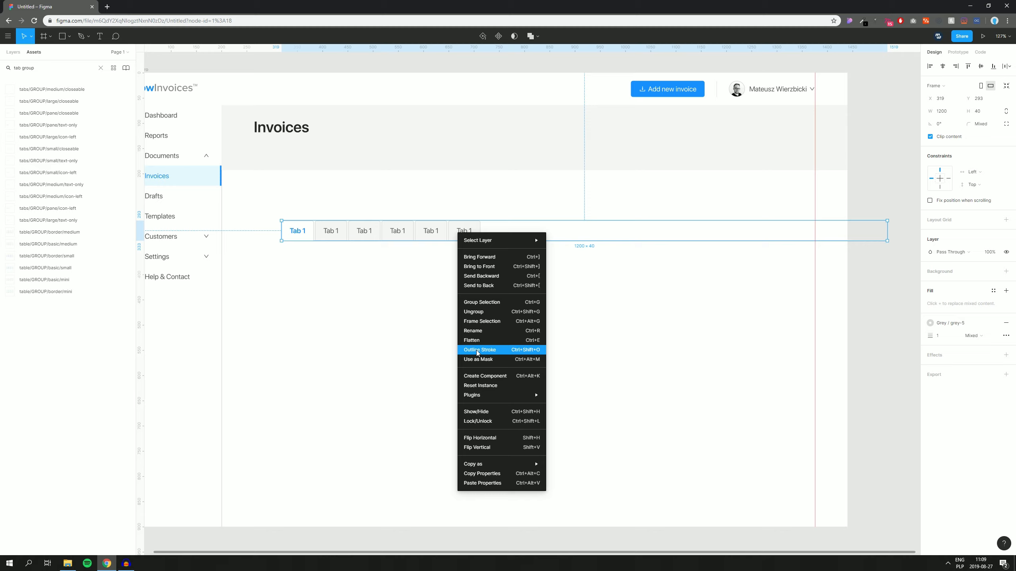
left_click(472, 312)
left_click(504, 291)
left_click_drag(531, 241, 525, 325)
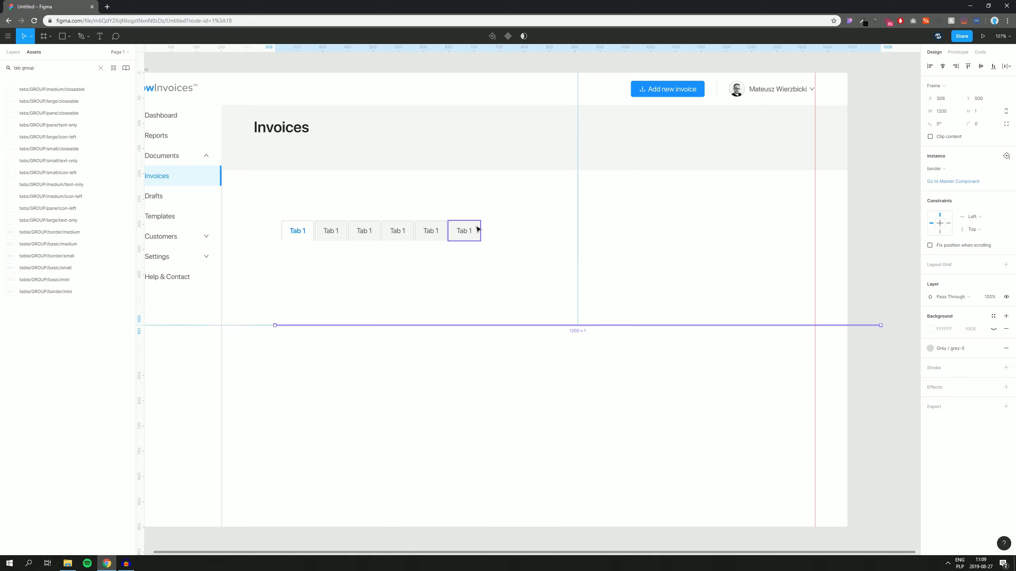
Step: Relabel the first five tabs All, Due, Paid, Unpaid and Archived
double_click(293, 234)
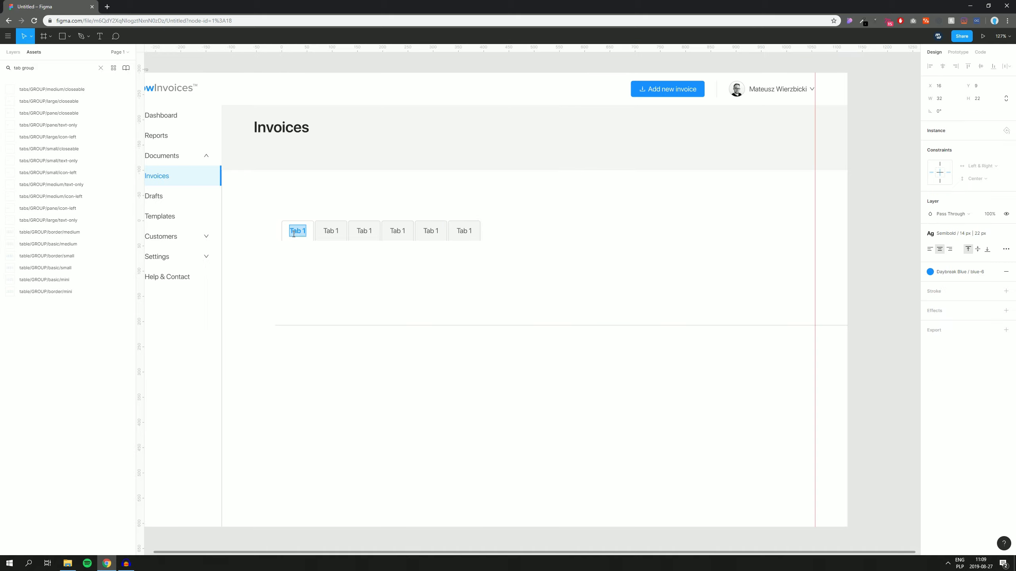
type("All")
double_click(326, 232)
type("Due")
double_click(369, 230)
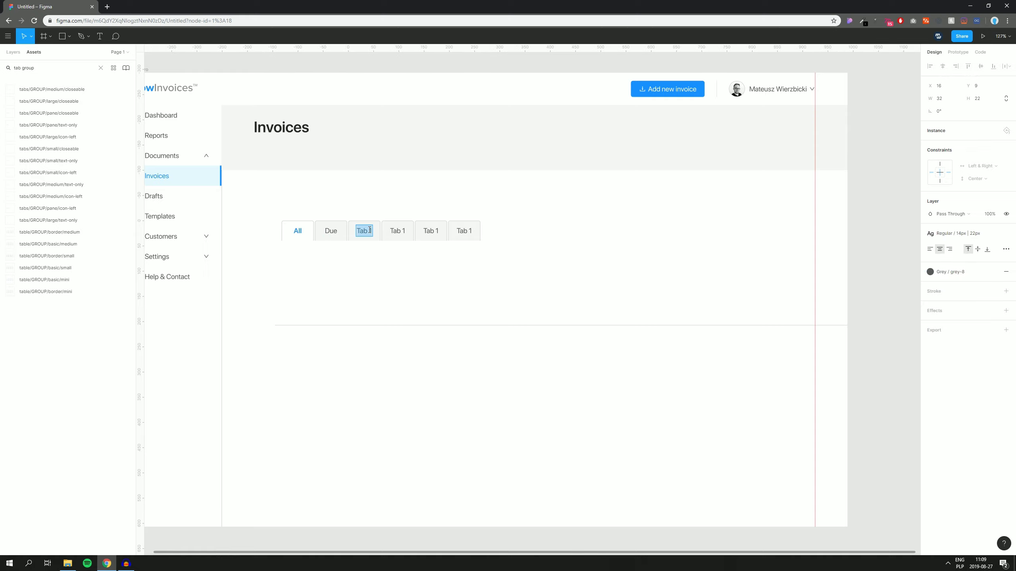
type("Paid")
double_click(395, 230)
type("Unpaid")
double_click(427, 230)
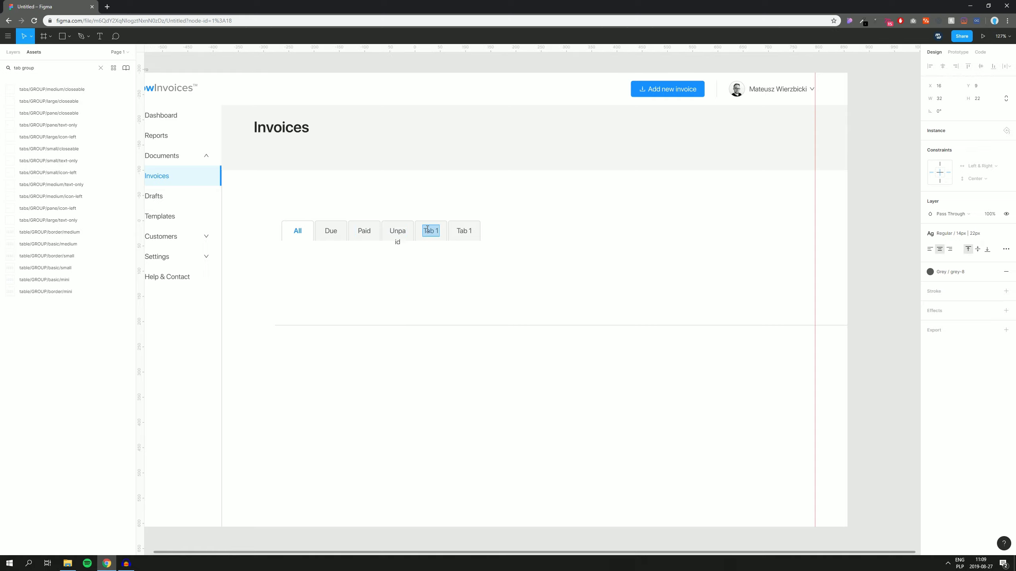
type("Archiov")
type("ved")
Step: Delete the leftover sixth Tab 1 tab
left_click(467, 199)
left_click_drag(468, 199, 478, 264)
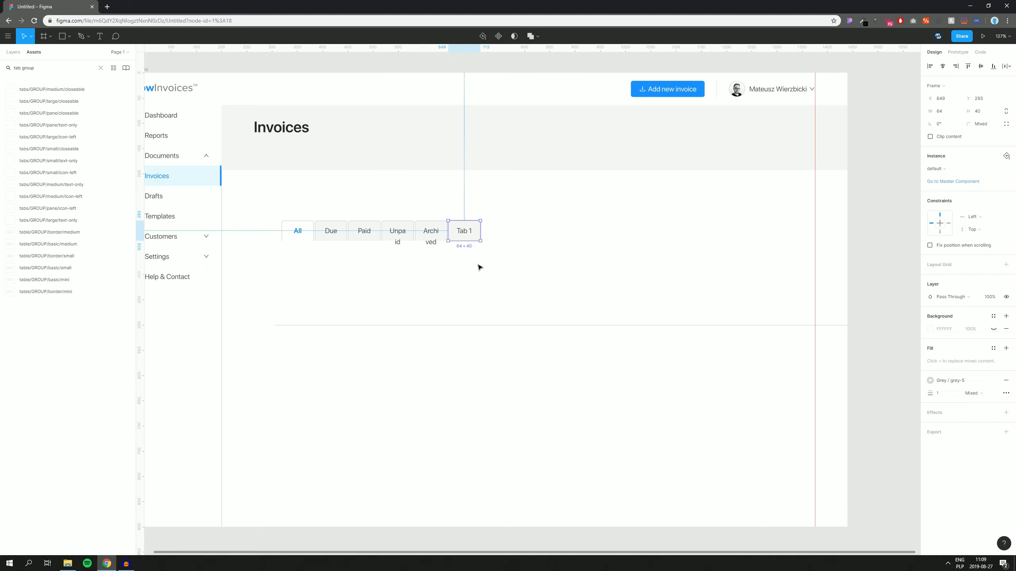
key("Delete")
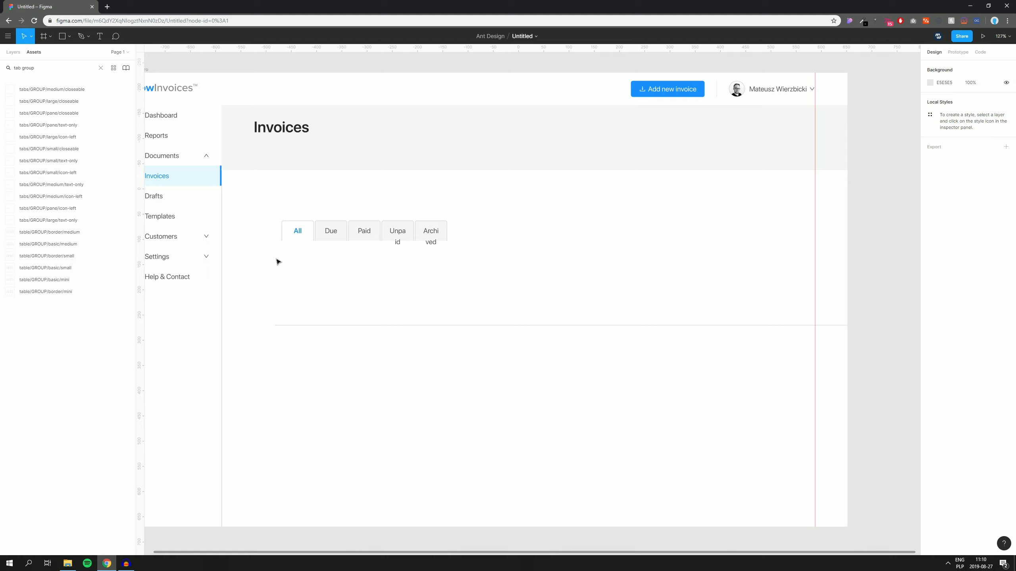
Step: Resize the five selected tabs to fit their labels
left_click_drag(255, 276, 480, 194)
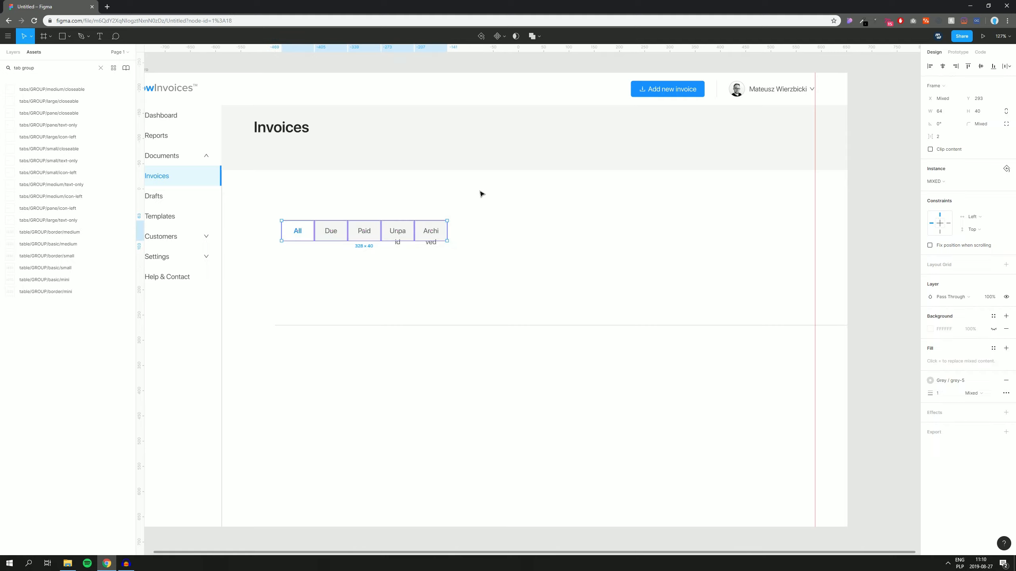
right_click(370, 226)
mouse_move(400, 387)
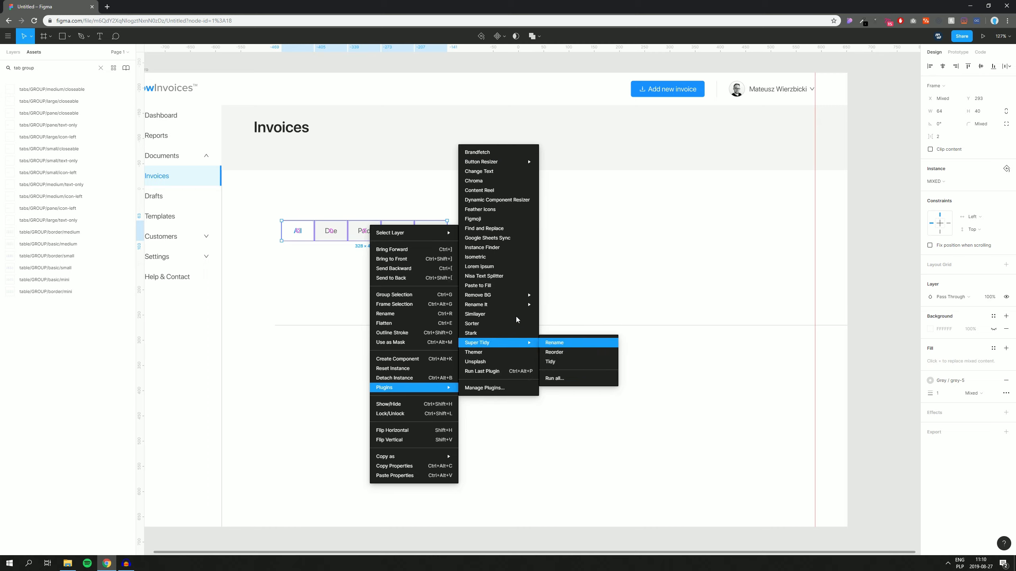
mouse_move(506, 166)
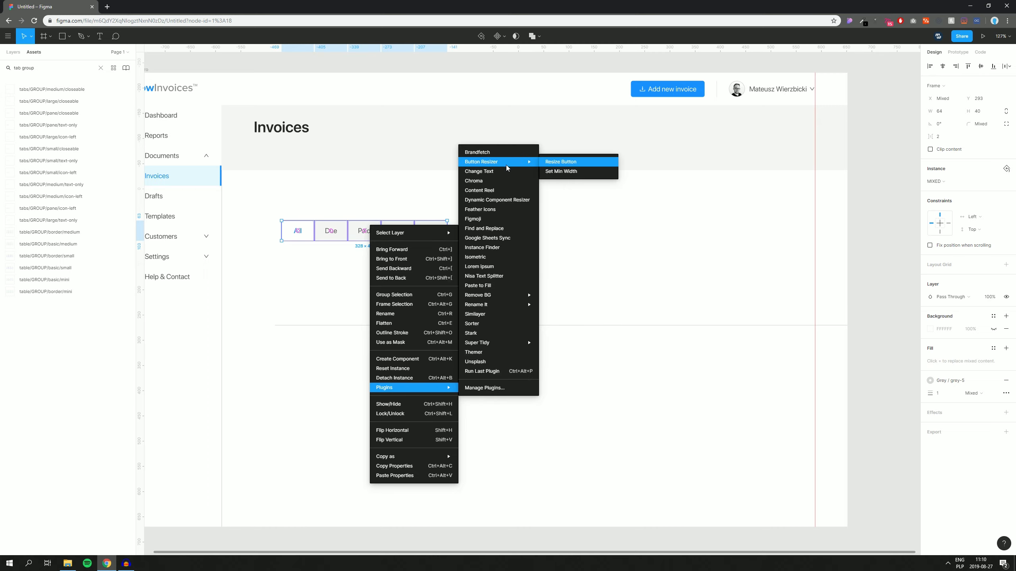
left_click(552, 162)
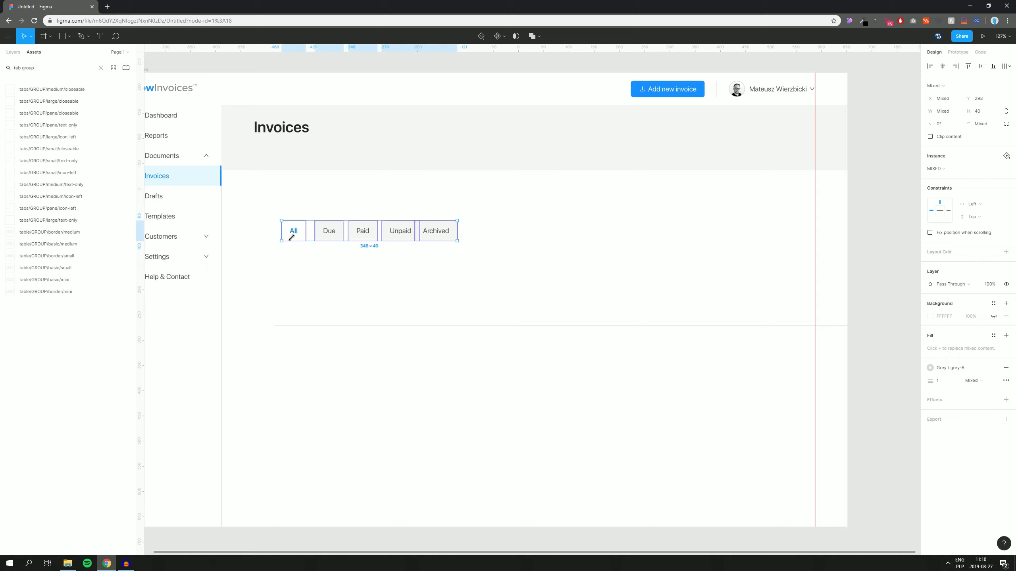
Step: Set the tabs' auto-layout spacing to 2, making the row 330×40
left_click_drag(257, 202, 459, 255)
left_click(1007, 66)
left_click(933, 84)
left_click(946, 139)
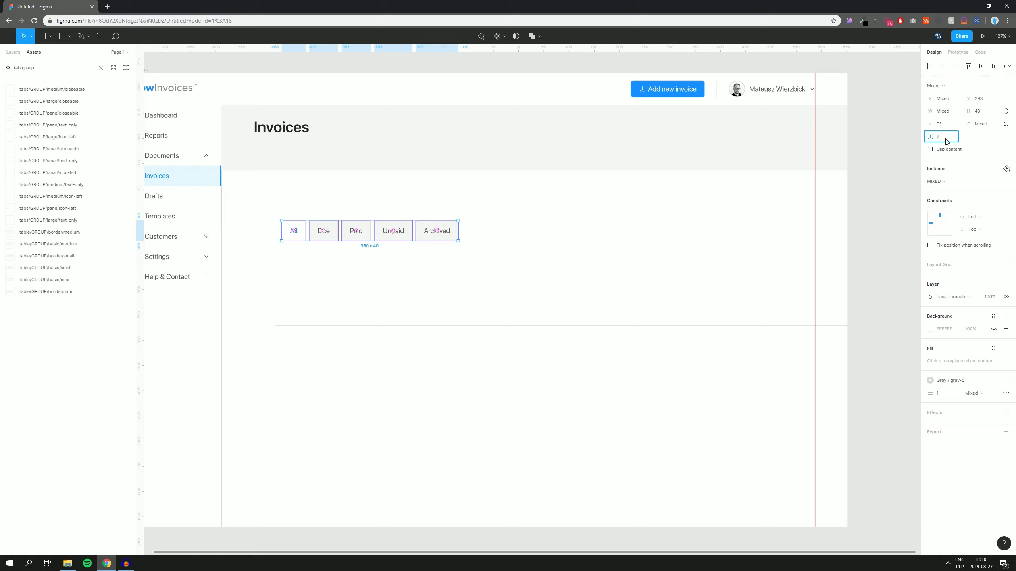
key("Return")
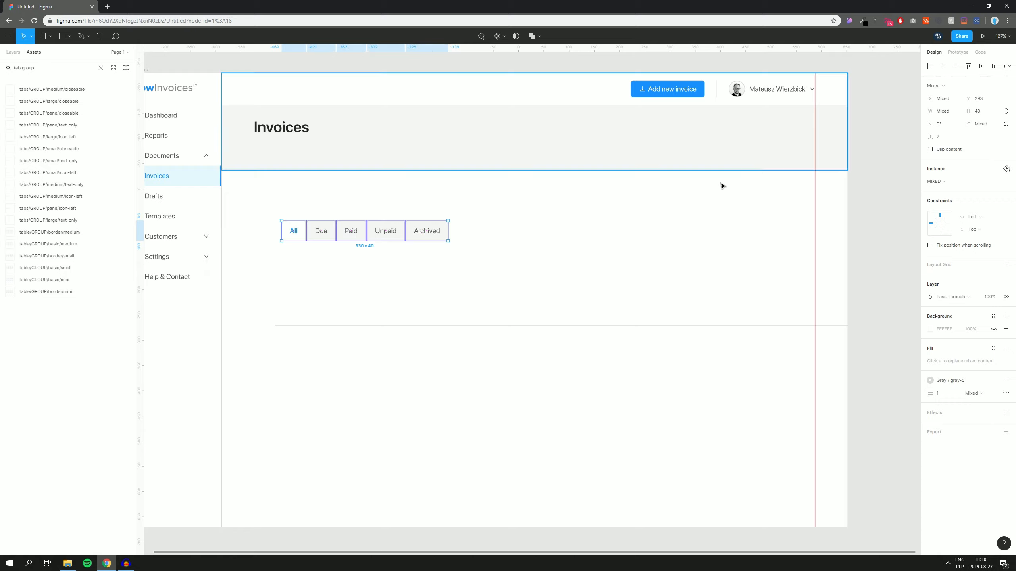
left_click_drag(265, 194, 349, 218)
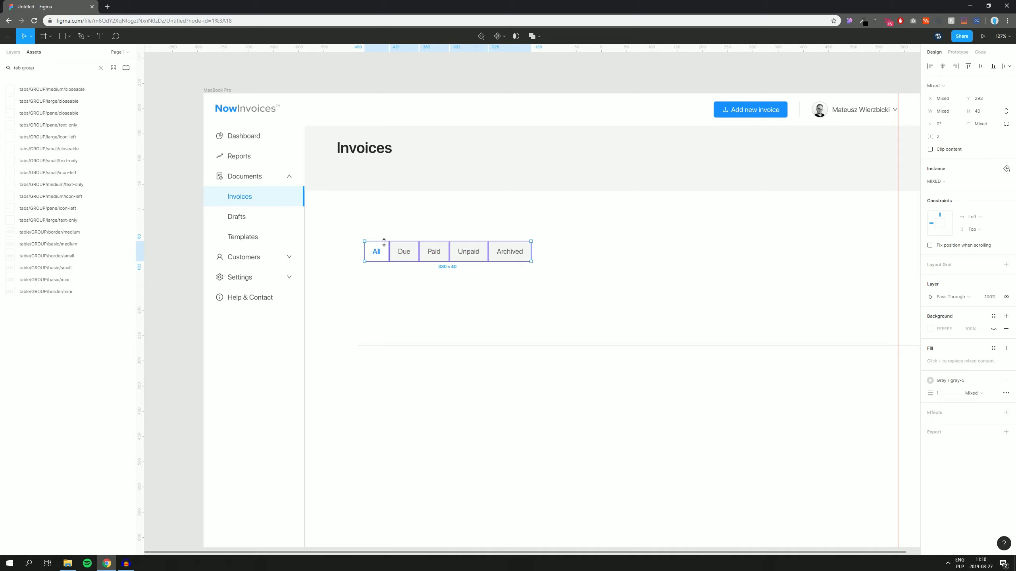
Step: Move the tab group up under the Invoices title, aligned with it
left_click_drag(396, 258, 348, 179)
scroll(348, 178, "up", 10)
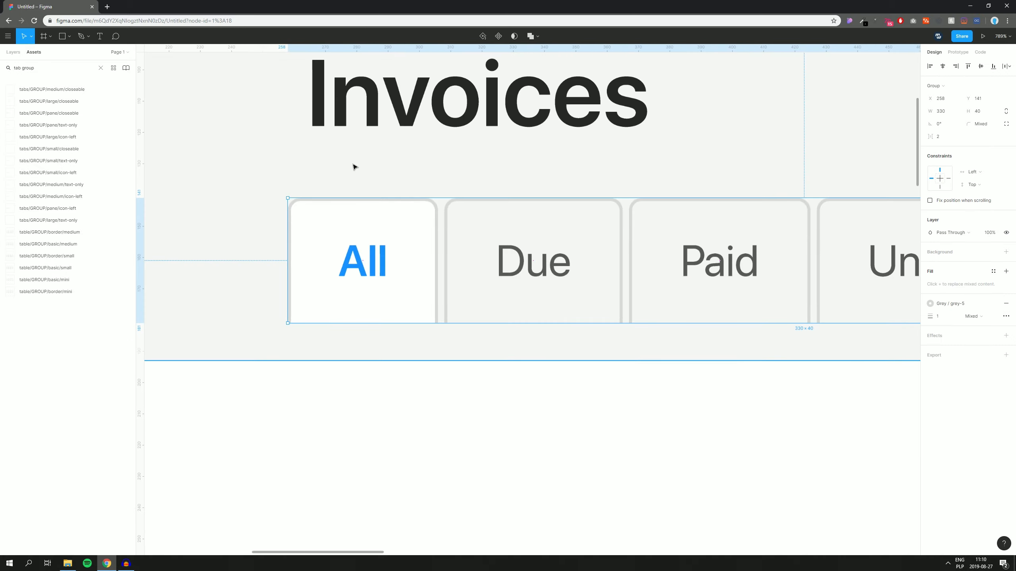
scroll(332, 233, "down", 3)
left_click_drag(340, 267, 351, 268)
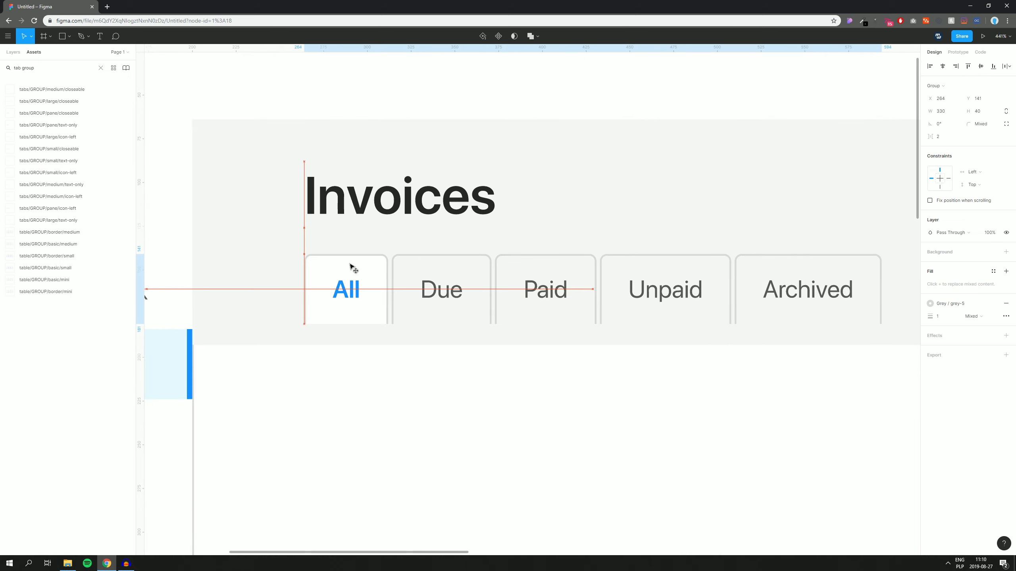
key("Down")
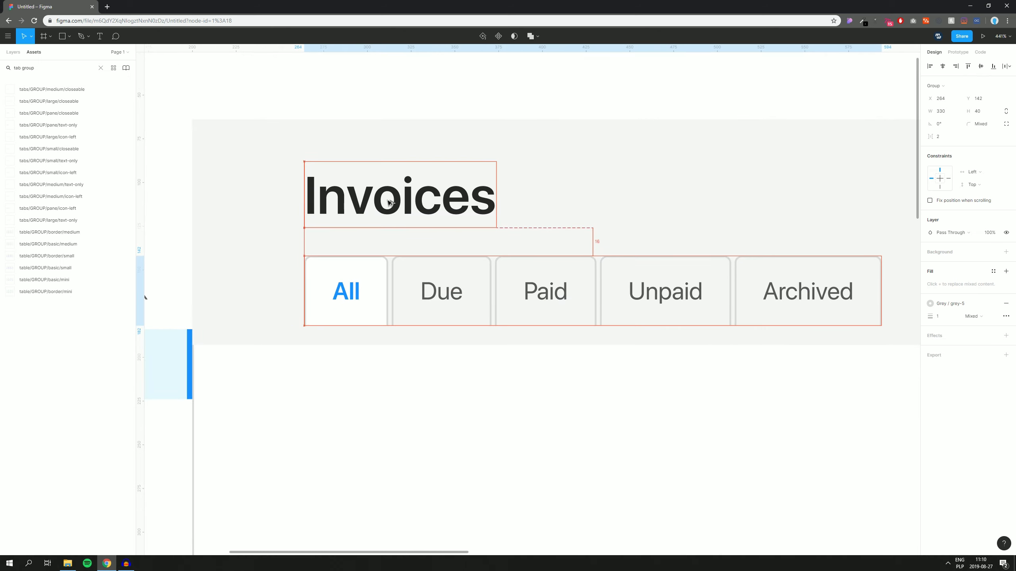
key("shift+Down")
Step: Raise the Invoices header frame's bottom edge to meet the tabs
left_click(415, 442)
left_click_drag(502, 397, 359, 364)
scroll(520, 221, "down", 5)
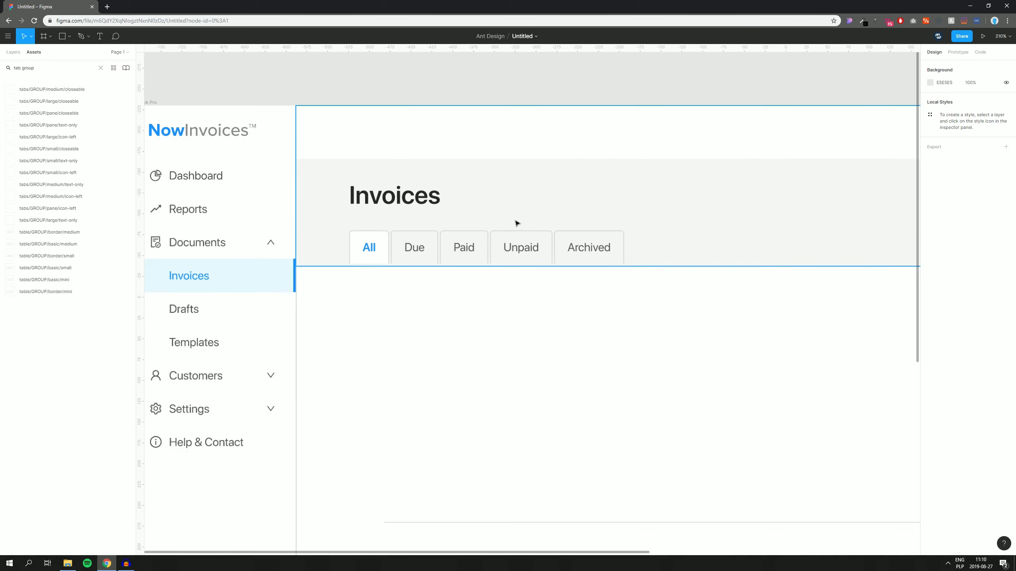
left_click(510, 199)
scroll(360, 244, "up", 5)
left_click_drag(396, 300, 376, 294)
left_click(390, 338)
Step: Place the divider line along the tabs' bottom edge and bring it in front of them
scroll(390, 338, "down", 5)
scroll(400, 351, "up", 3)
left_click_drag(401, 379, 412, 230)
scroll(211, 204, "up", 6)
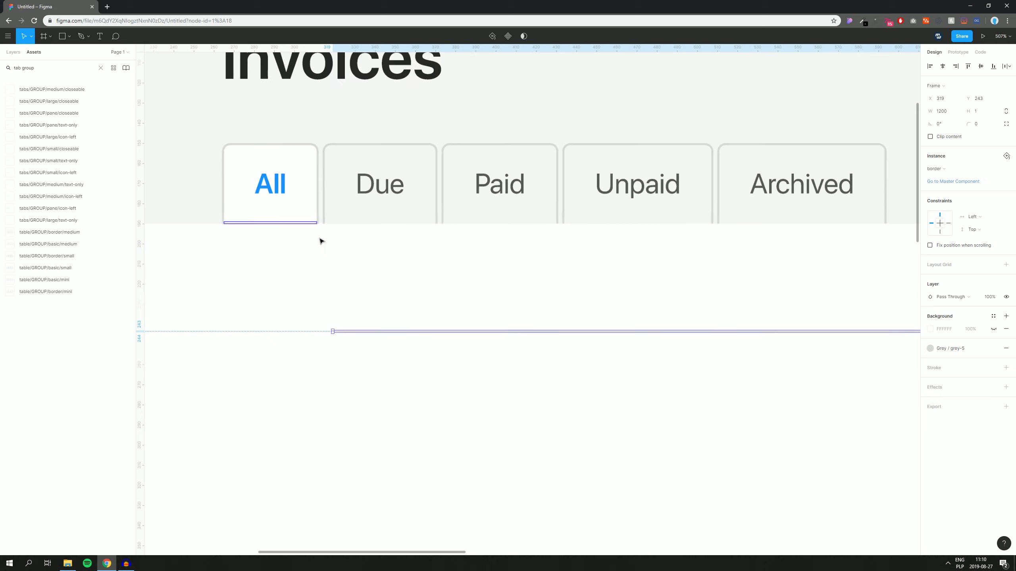
left_click_drag(355, 389, 331, 206)
left_click(352, 282)
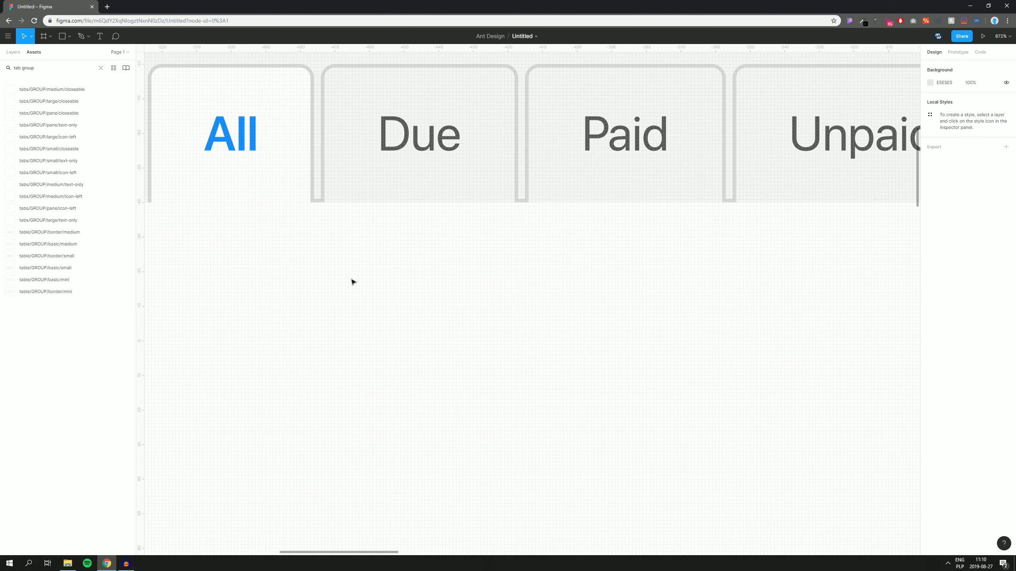
left_click(320, 204)
key("ctrl+shift+]")
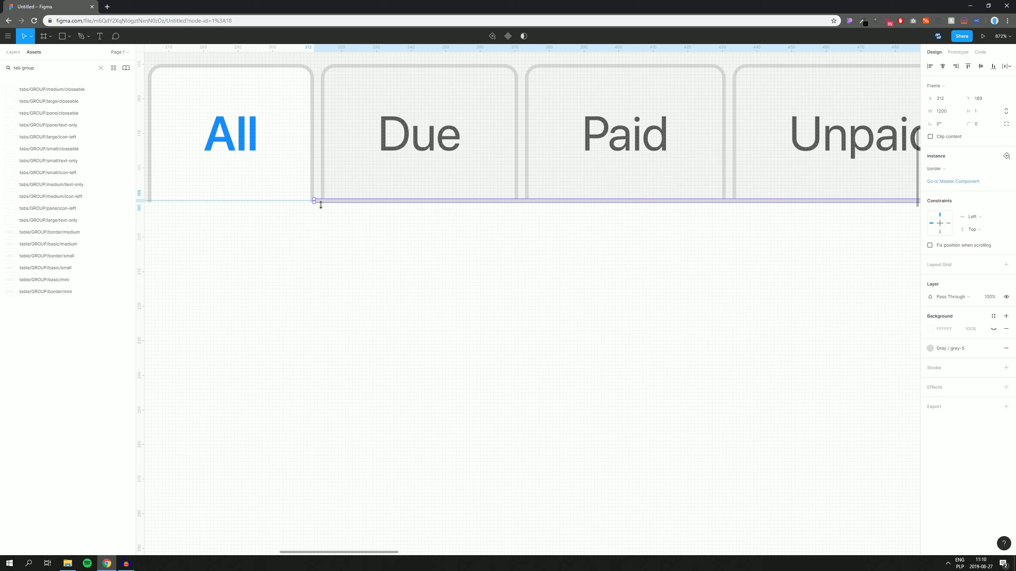
Step: Shorten the divider line so it ends at the frame's right edge
left_click(349, 254)
scroll(500, 289, "down", 11)
left_click_drag(747, 354, 406, 325)
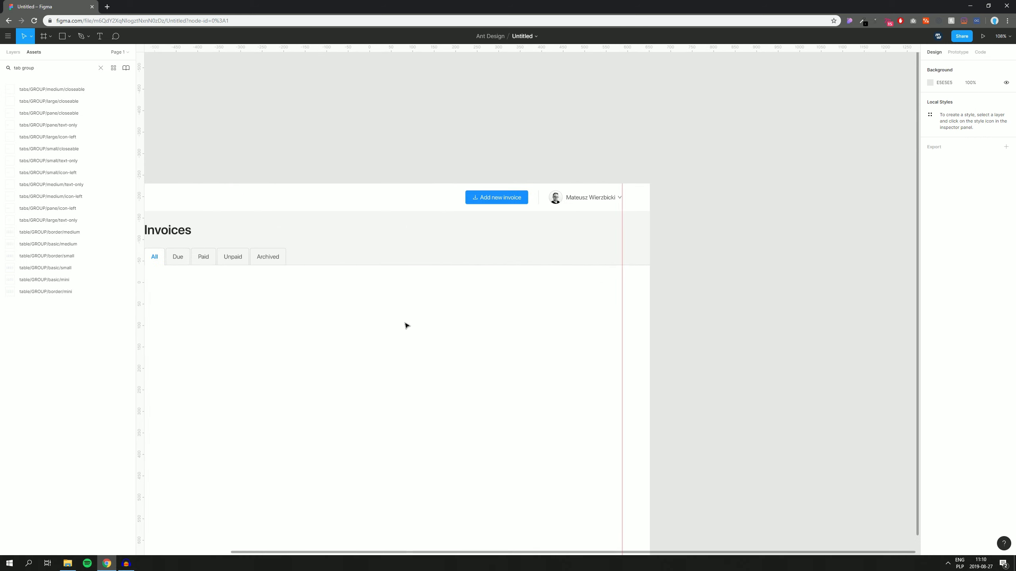
scroll(684, 273, "up", 5)
left_click(564, 255)
scroll(675, 256, "up", 5)
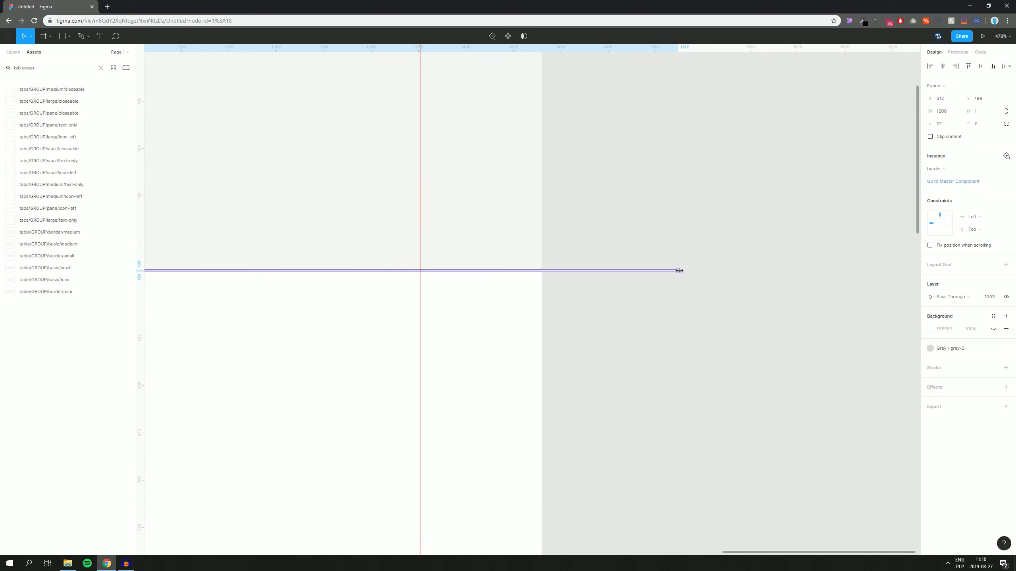
left_click_drag(680, 270, 542, 274)
left_click(601, 286)
scroll(605, 285, "down", 10)
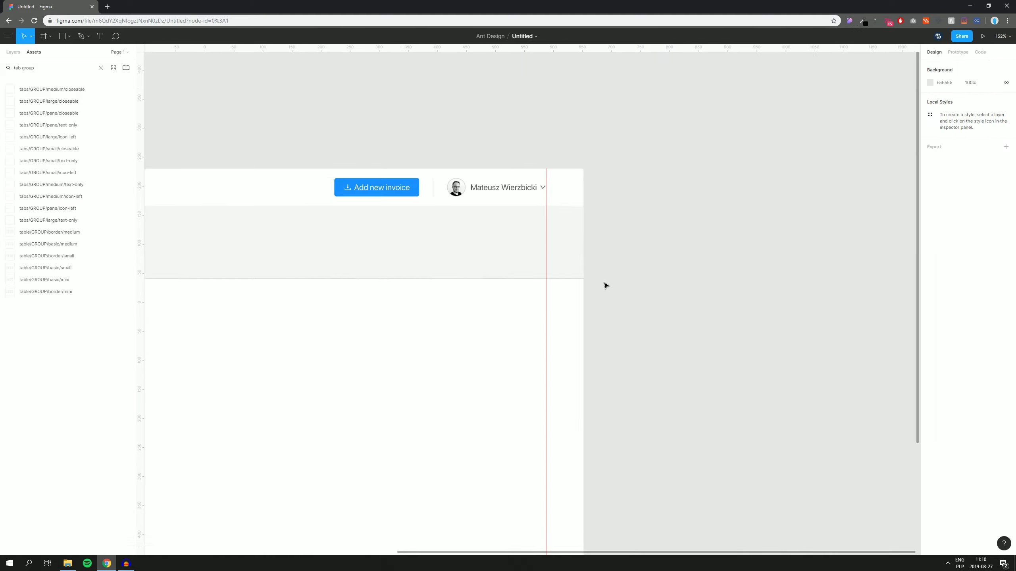
left_click_drag(423, 335, 469, 324)
scroll(517, 306, "up", 5)
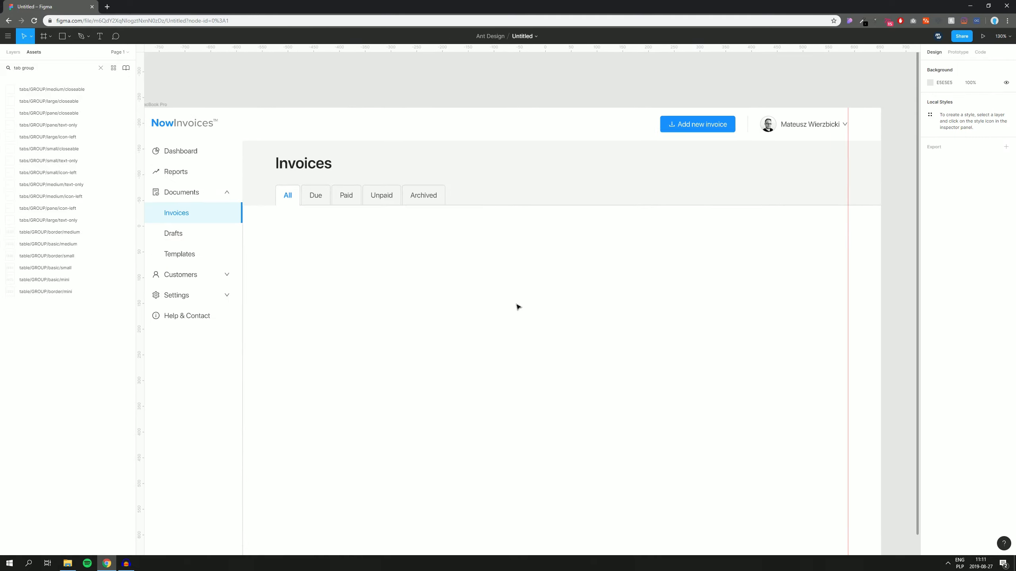
Step: Duplicate the divider line, set its width to 64, and align it under the All tab
left_click(494, 176)
left_click_drag(493, 175, 458, 263)
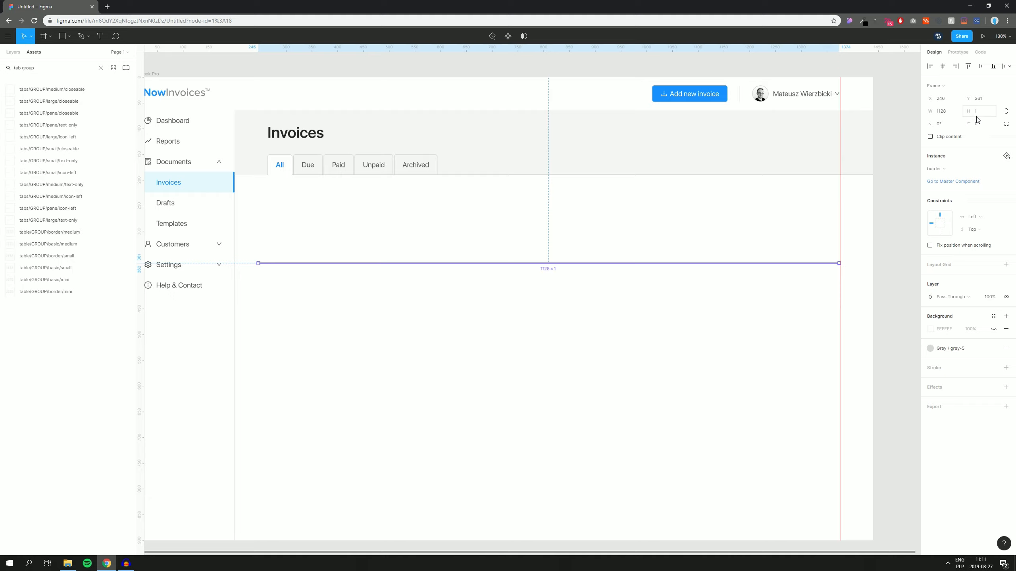
left_click(951, 115)
key("Return")
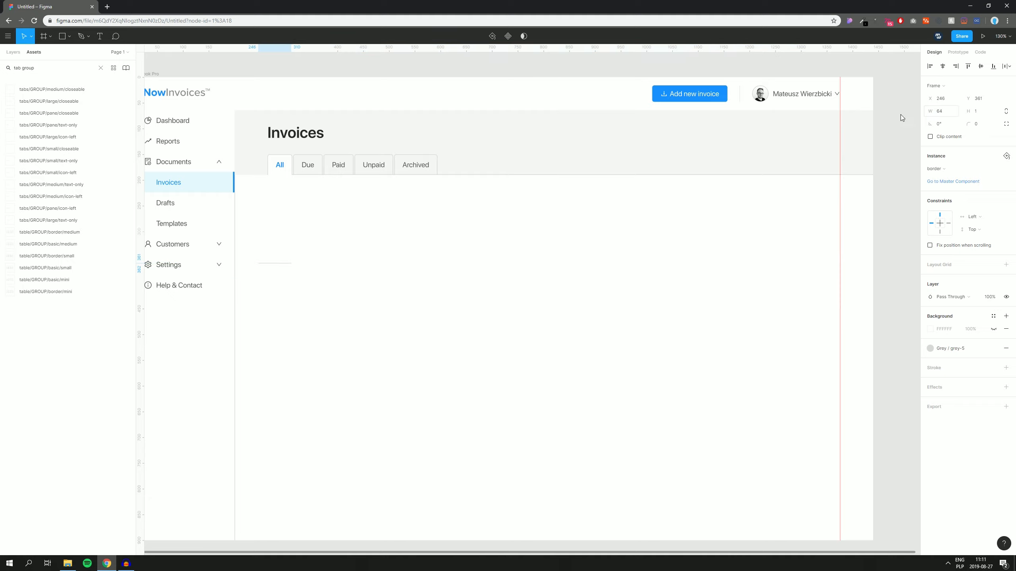
scroll(257, 263, "up", 5)
left_click_drag(347, 397, 281, 123)
scroll(297, 129, "up", 6)
scroll(465, 218, "up", 2)
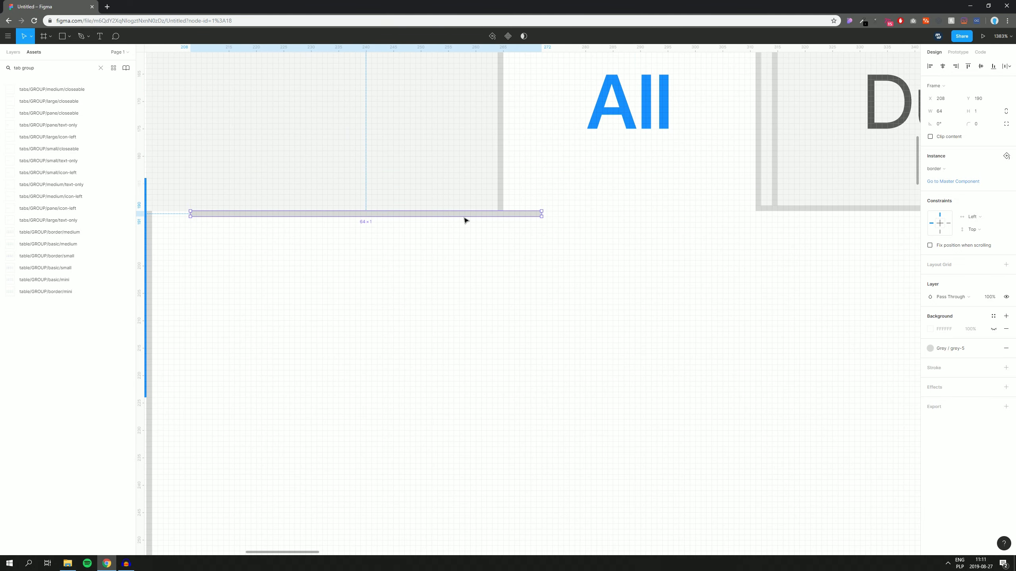
left_click_drag(464, 215, 426, 208)
left_click(407, 249)
Step: Trim the grey Invoices band and top strip to start at X 201, 1239 wide
left_click_drag(299, 256, 499, 351)
left_click(375, 217)
left_click_drag(348, 213, 352, 213)
scroll(384, 383, "up", 10)
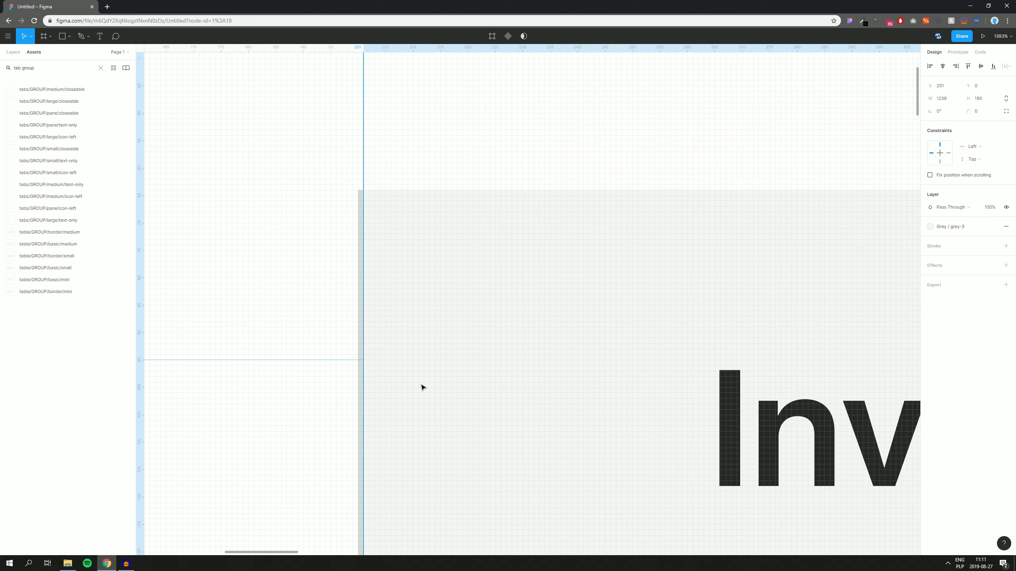
scroll(384, 243, "down", 2)
left_click(372, 159)
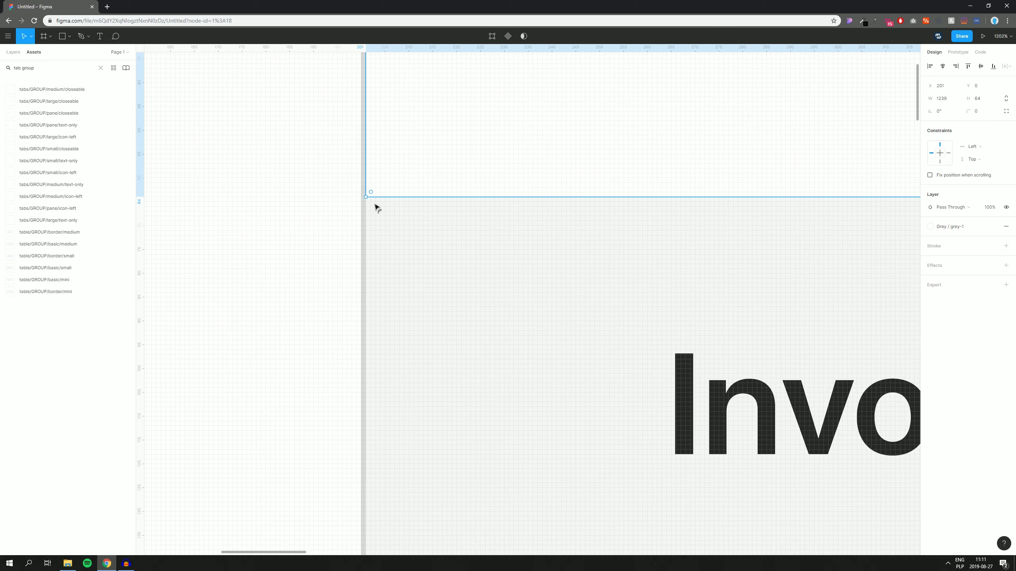
scroll(362, 153, "down", 15)
left_click(430, 123)
scroll(394, 113, "down", 2)
scroll(394, 113, "right", 5)
scroll(359, 103, "down", 5)
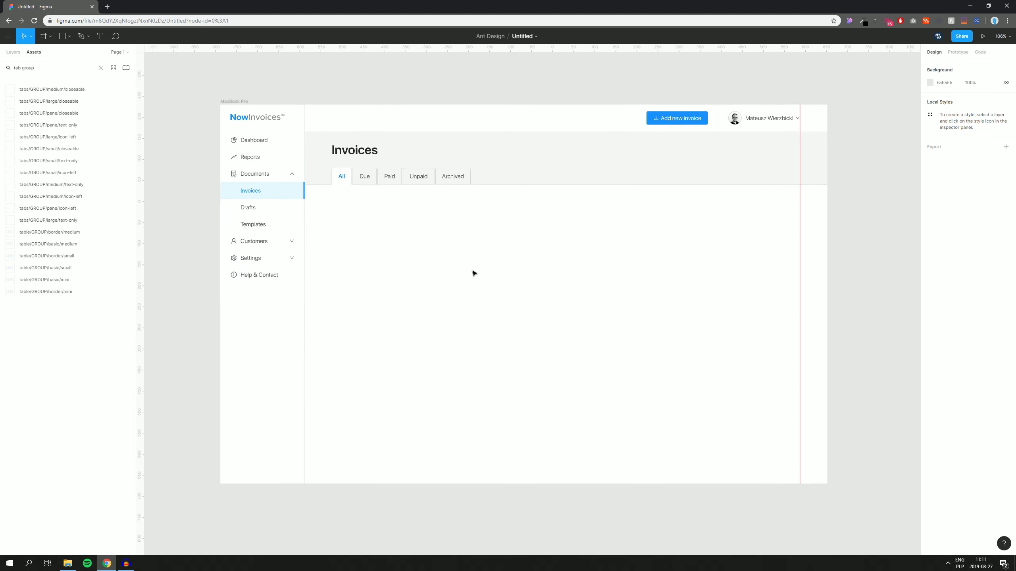
left_click_drag(474, 273, 454, 257)
mouse_move(496, 227)
left_mouse_down()
mouse_move(476, 231)
mouse_move(500, 237)
left_mouse_up()
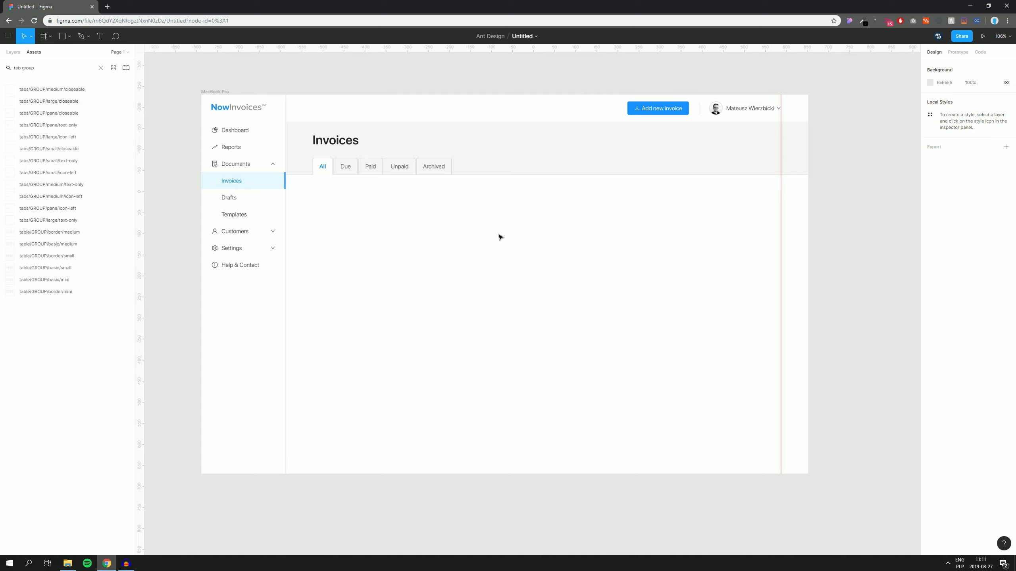
left_click_drag(419, 244, 446, 259)
scroll(578, 269, "up", 1)
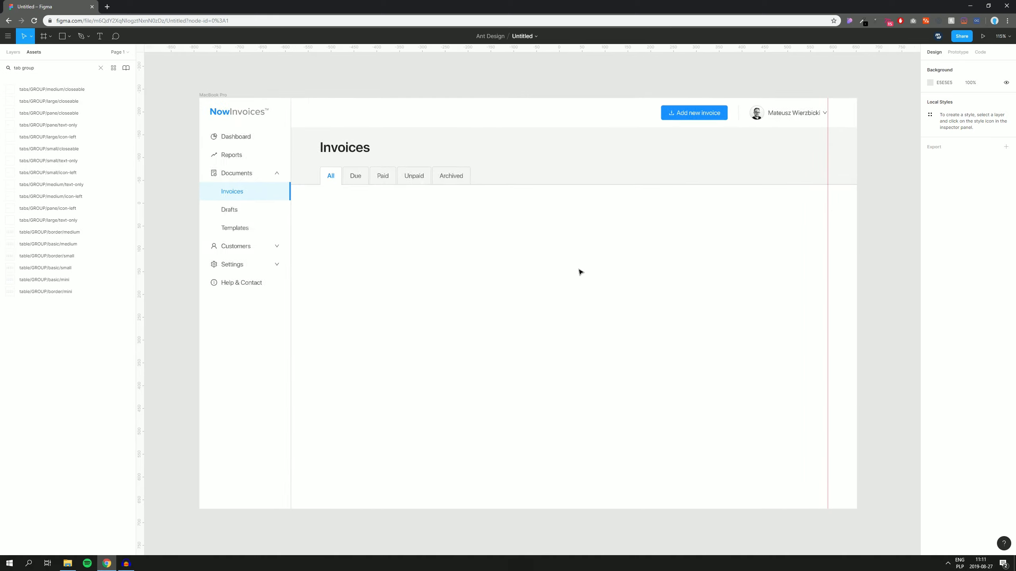
left_click_drag(570, 272, 558, 266)
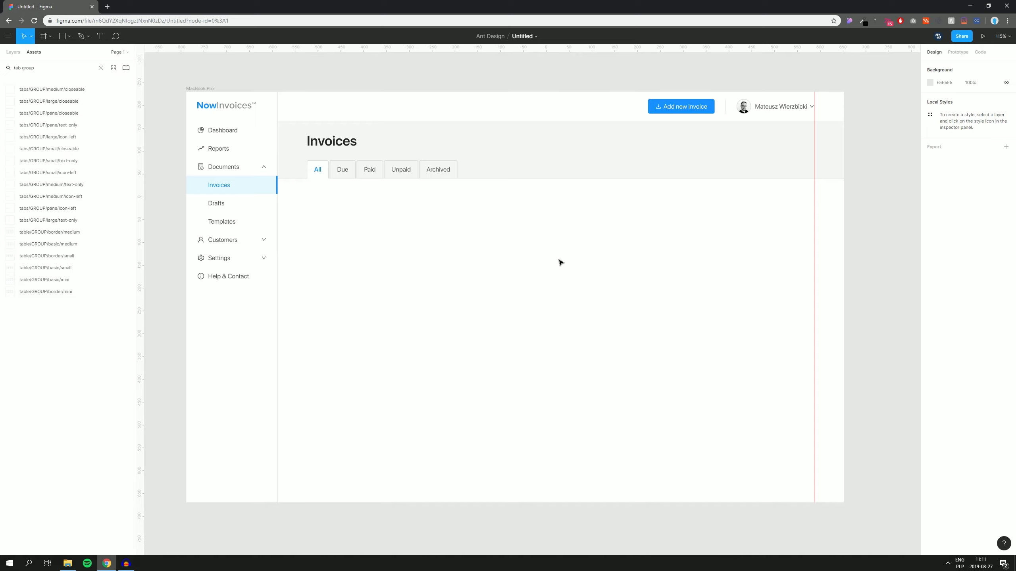
left_click(36, 64)
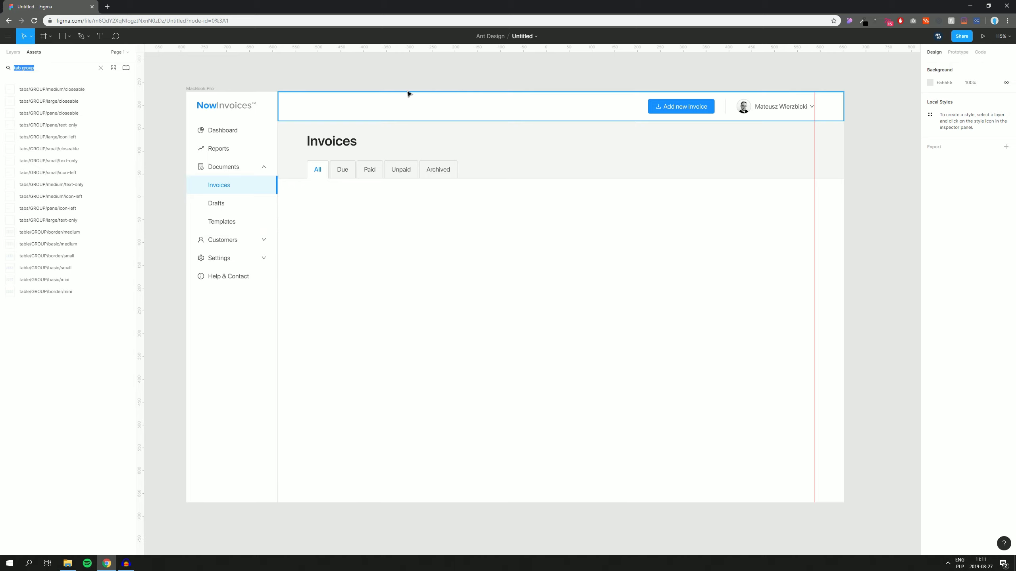
Step: Search the Assets panel for 'input icon-' to list left-icon input components
type("input icon-left medium normal")
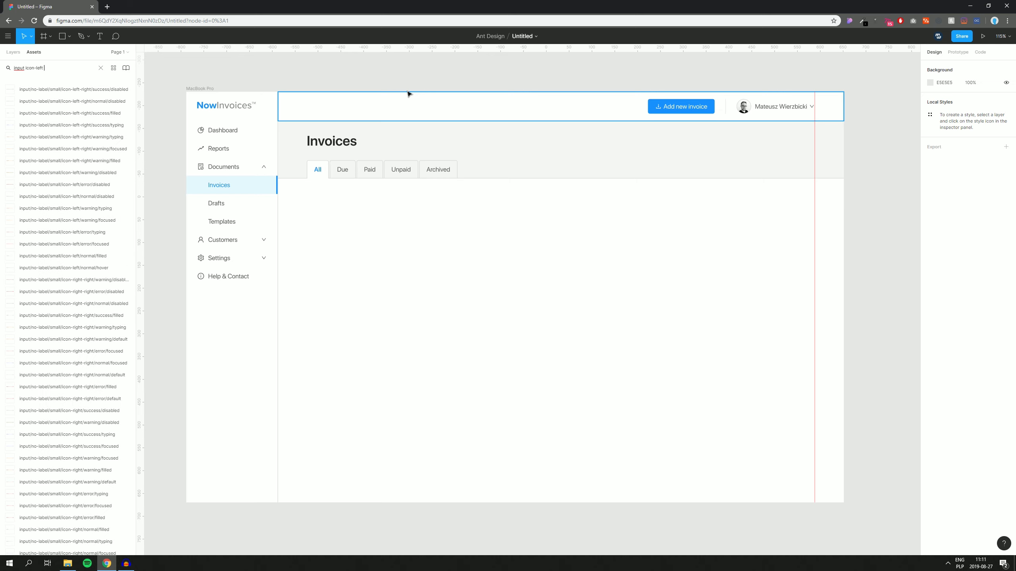
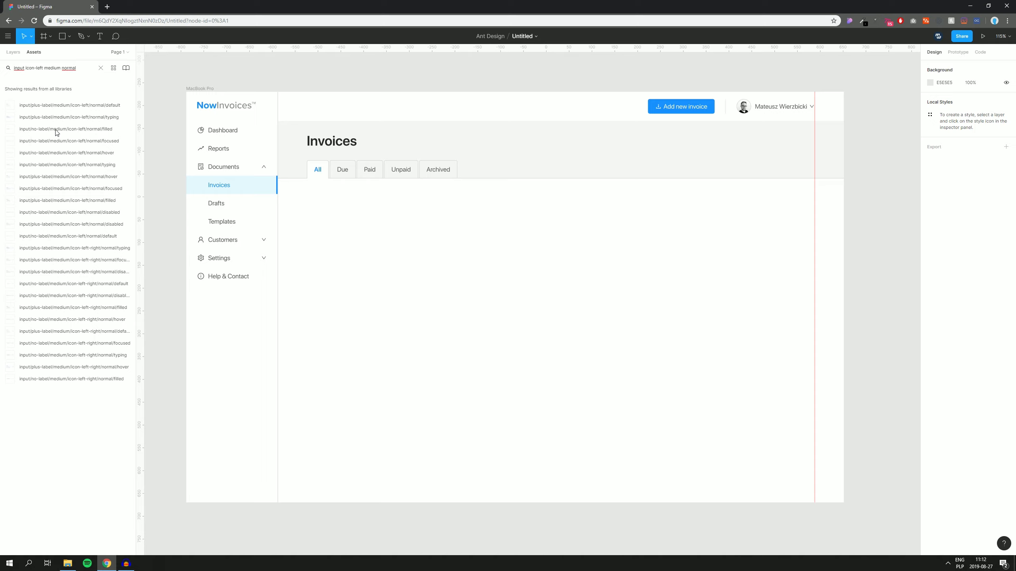
Step: Place the medium left-icon filled input asset on the Invoices frame, replacing a wrongly placed input
left_click_drag(74, 105, 446, 264)
left_click_drag(388, 235, 493, 350)
key("Delete")
left_click_drag(50, 133, 447, 329)
left_click(935, 169)
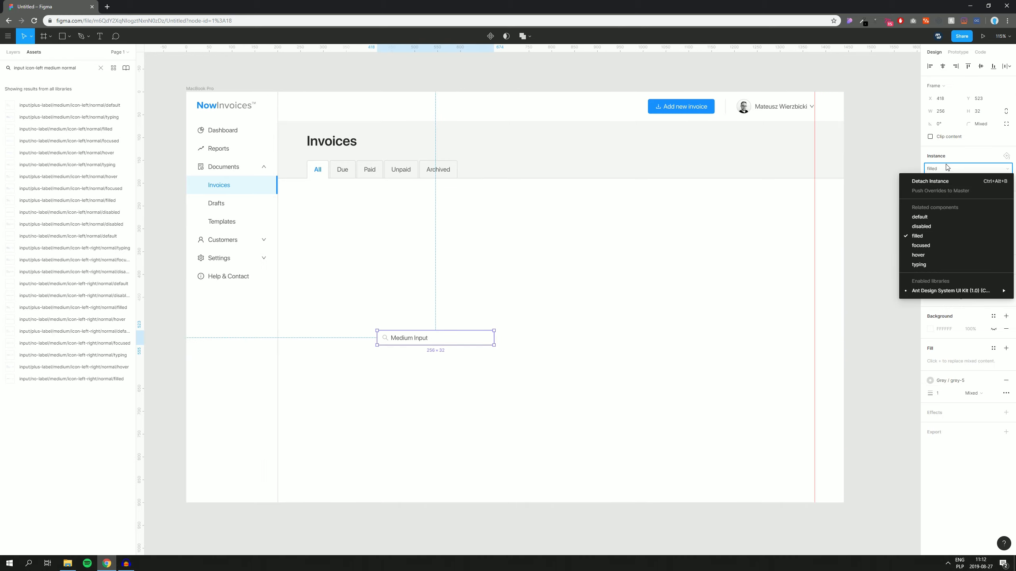
left_click(924, 220)
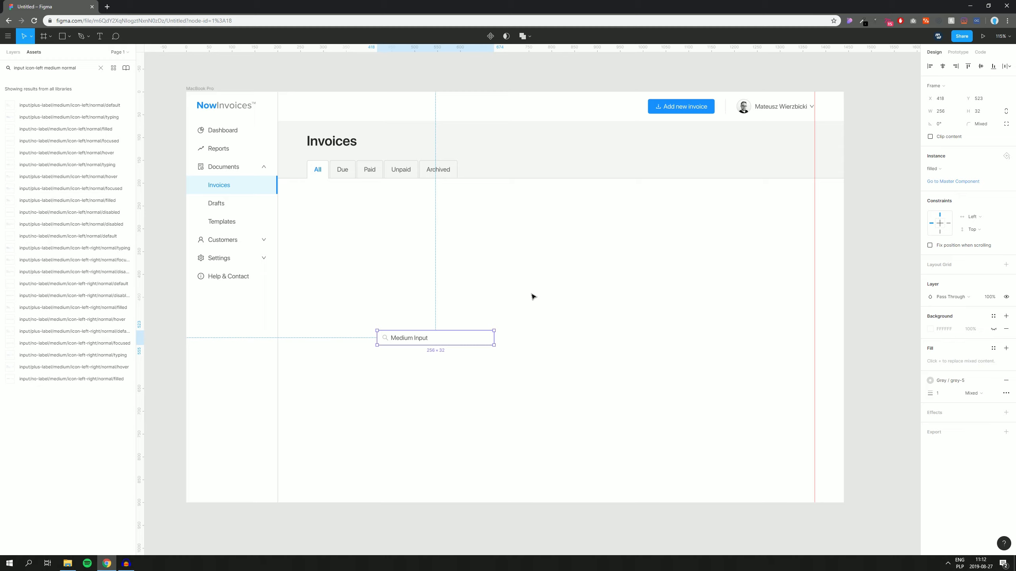
left_click(552, 277)
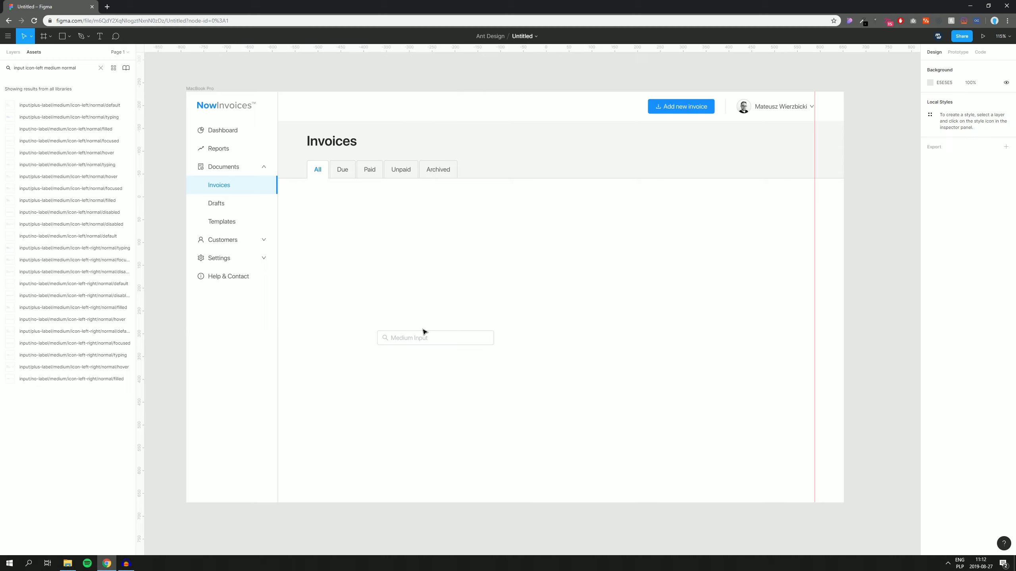
Step: Change the input text to 'Search invoices' and position it just below the status tabs
left_click(412, 343)
double_click(411, 343)
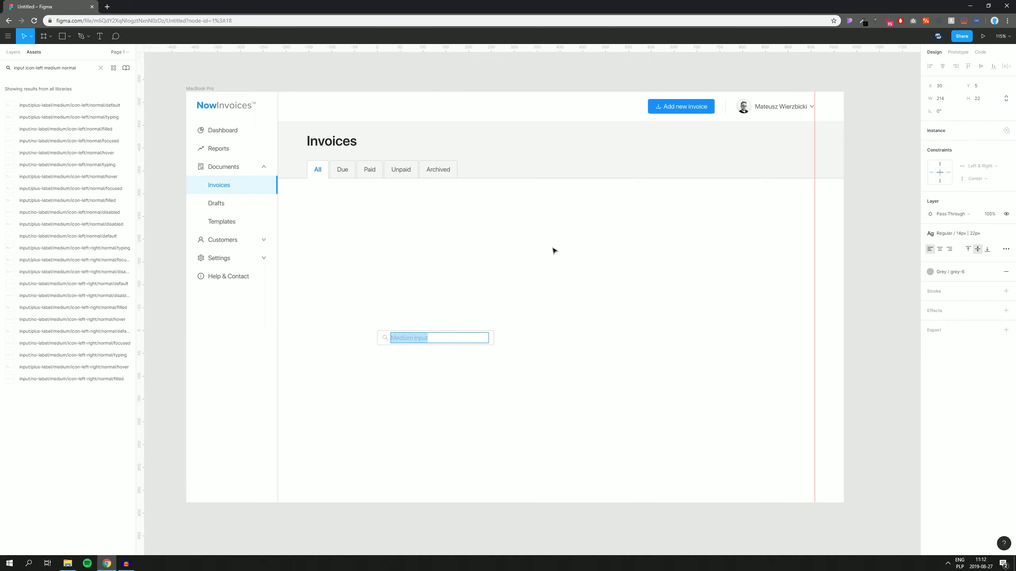
type("Search invoices")
key("Escape")
left_click_drag(400, 339, 330, 201)
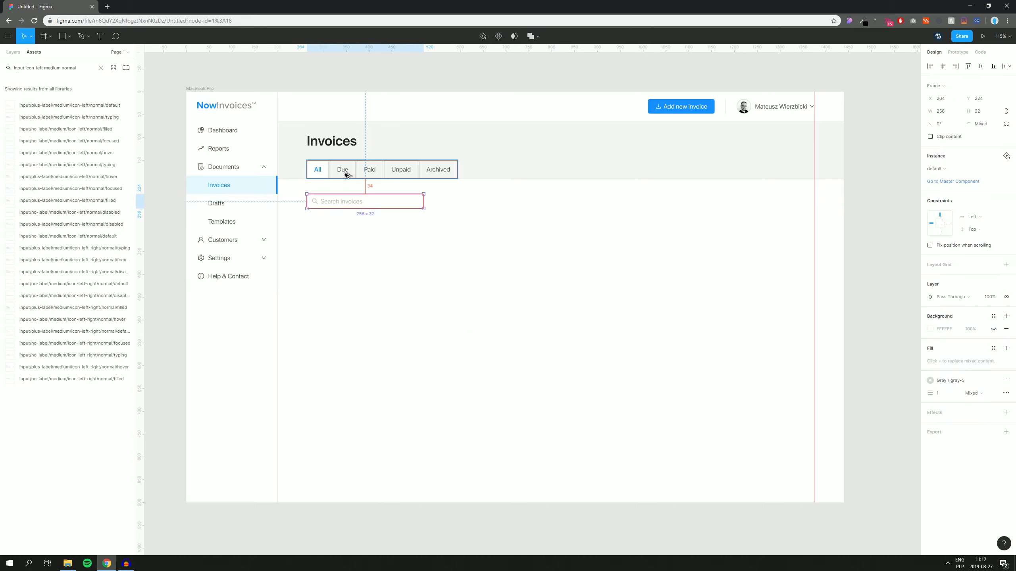
key("alt+Up")
key("alt+Up")
key("alt+Up")
key("alt+Up")
key("alt+Up")
key("alt+Up")
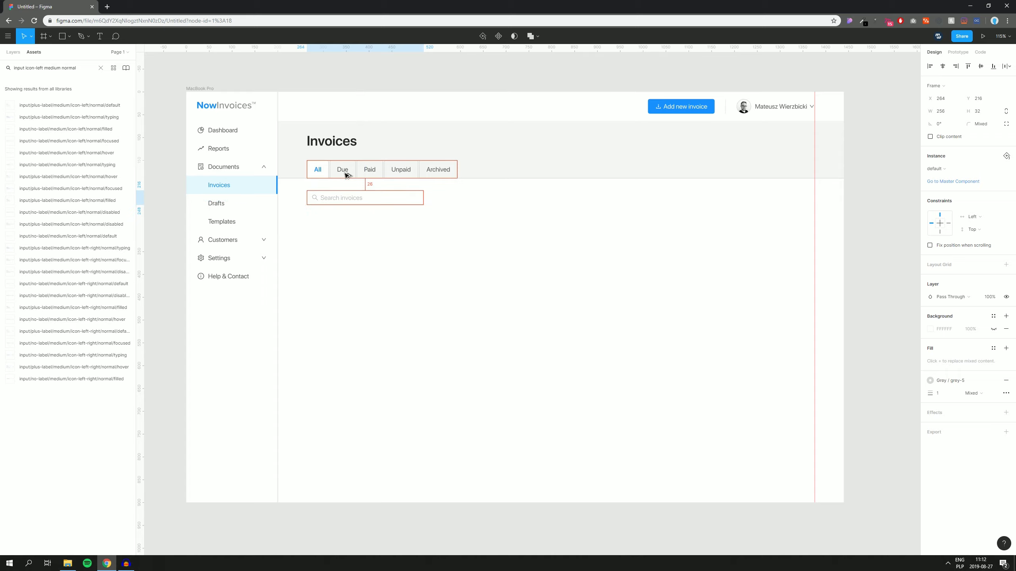
key("Down")
key("Down")
key("Down")
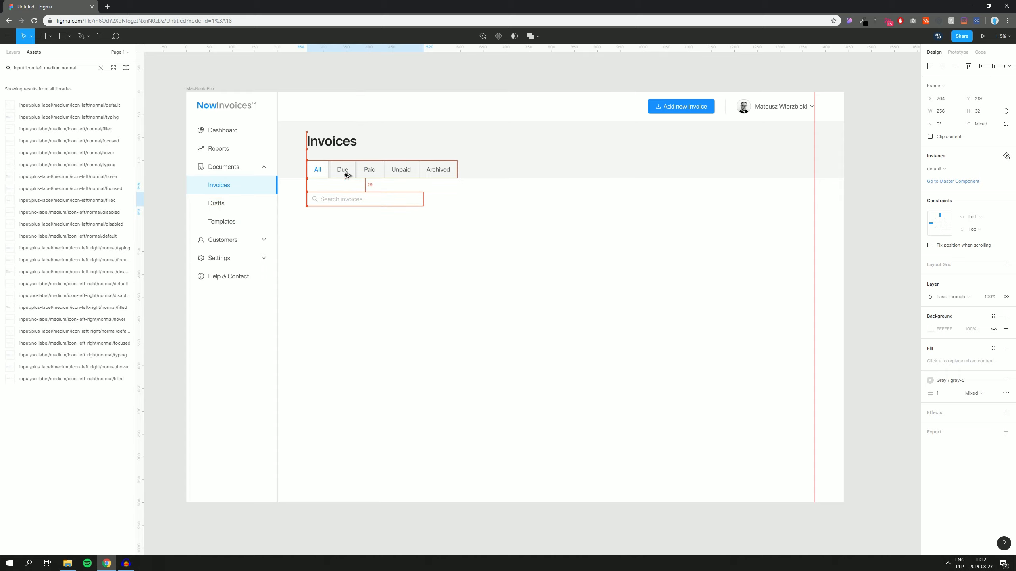
left_click(392, 300)
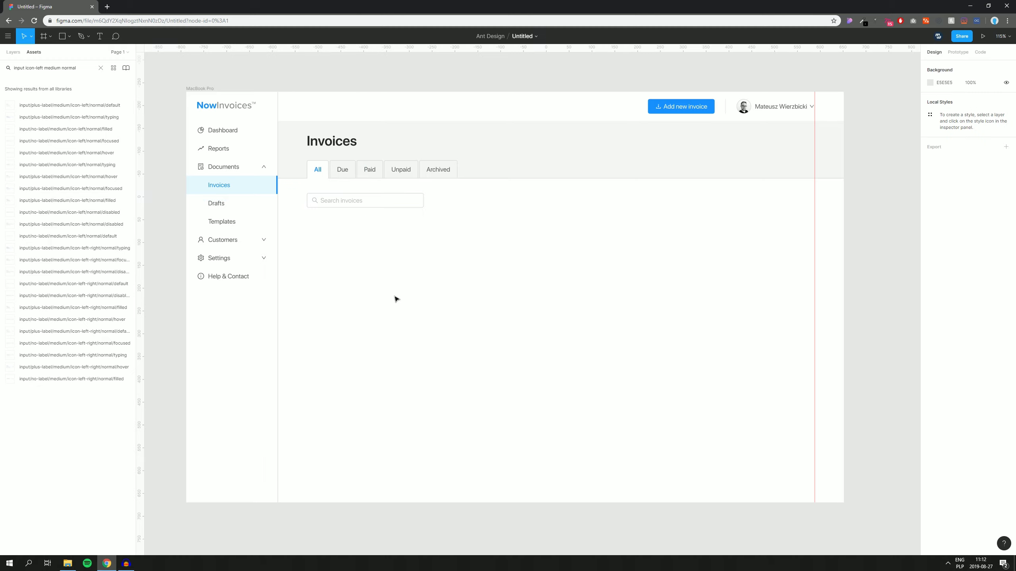
Step: Paste a copy of the Add new invoice button into the middle of the empty content area
left_click(652, 106)
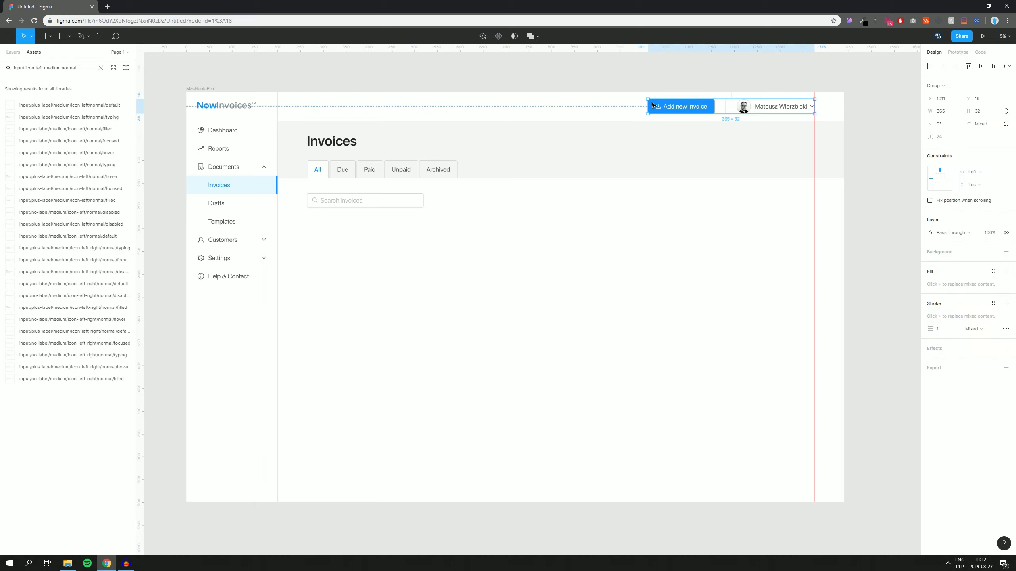
double_click(658, 109)
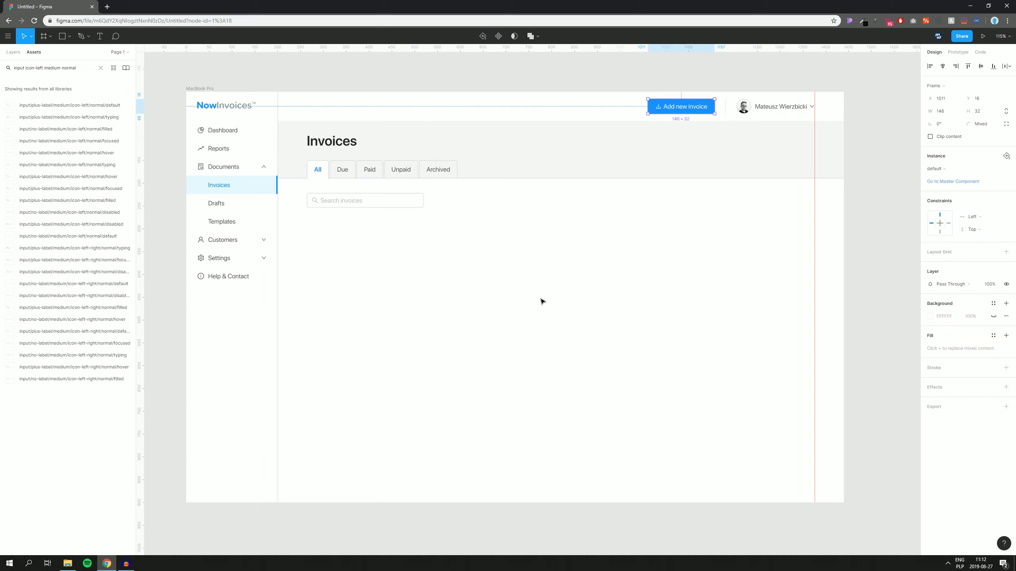
left_click(500, 308)
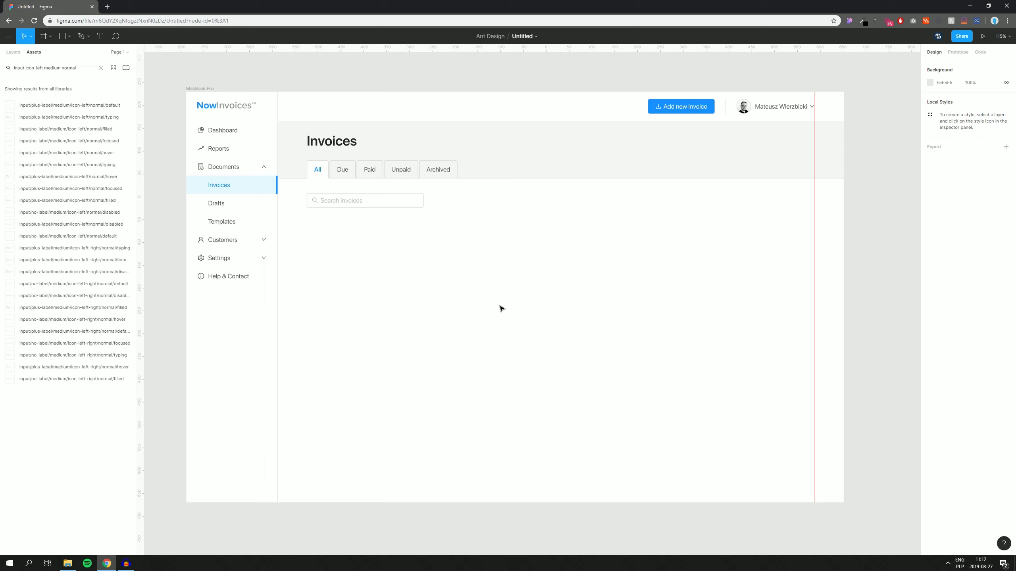
key("ctrl+v")
left_click_drag(682, 109, 549, 331)
left_click(572, 286)
left_click_drag(617, 273, 563, 265)
Step: Swap the copied button to the button/solid/medium/icon-left/outline/default variant
left_click_drag(576, 279, 416, 374)
left_click(947, 171)
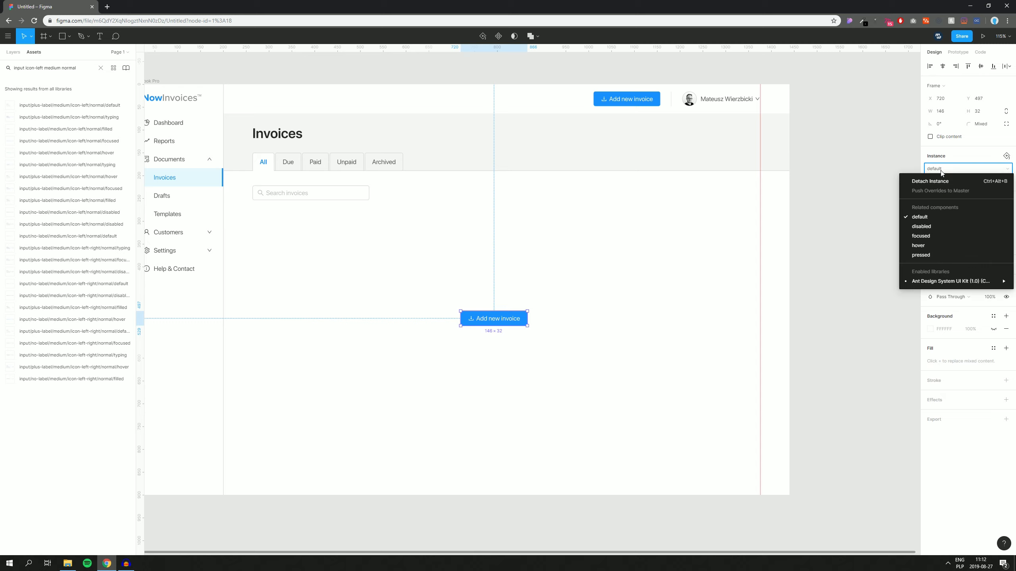
mouse_move(951, 281)
mouse_move(829, 97)
mouse_move(752, 96)
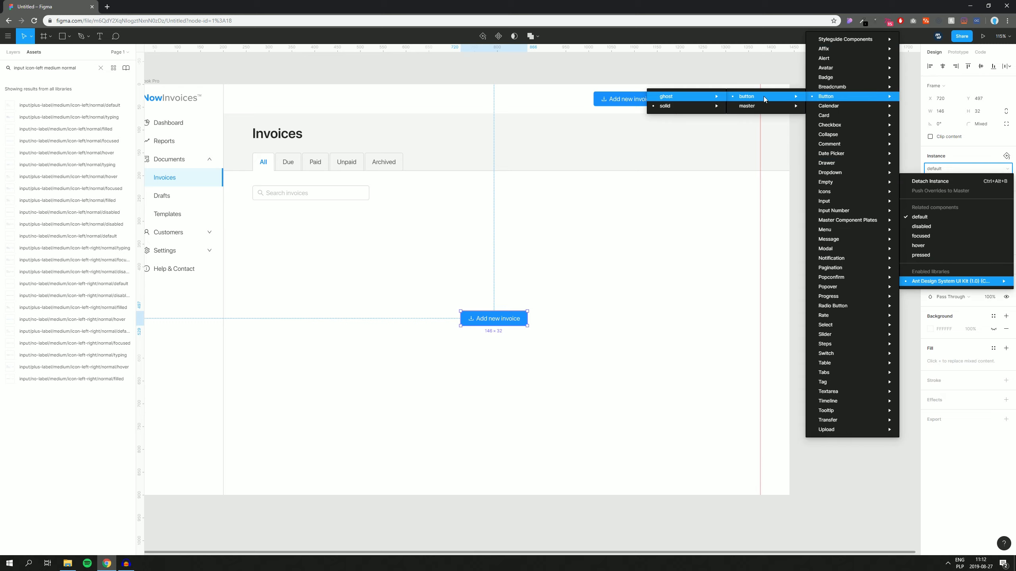
mouse_move(707, 97)
mouse_move(662, 107)
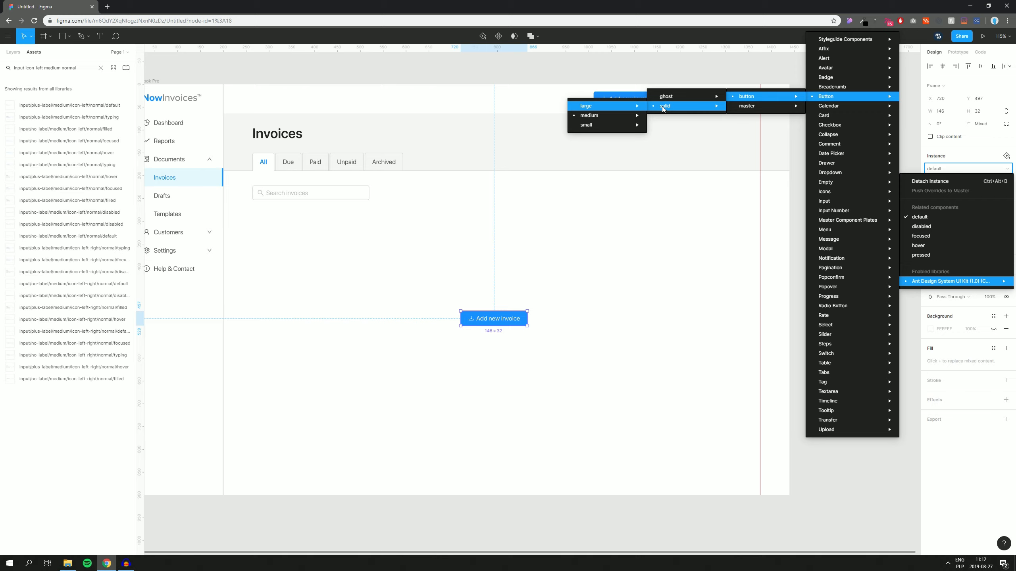
mouse_move(605, 115)
mouse_move(525, 115)
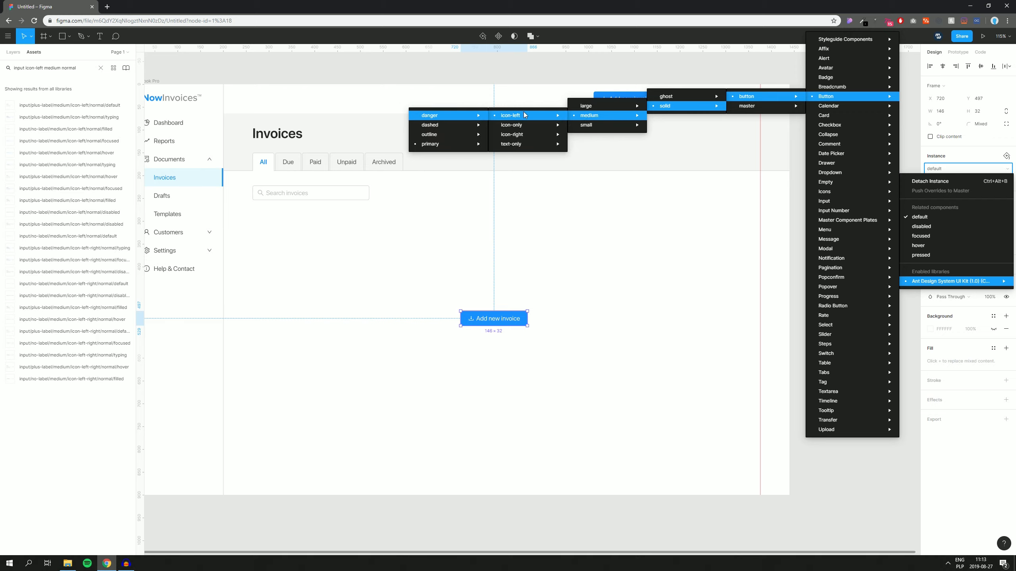
mouse_move(423, 135)
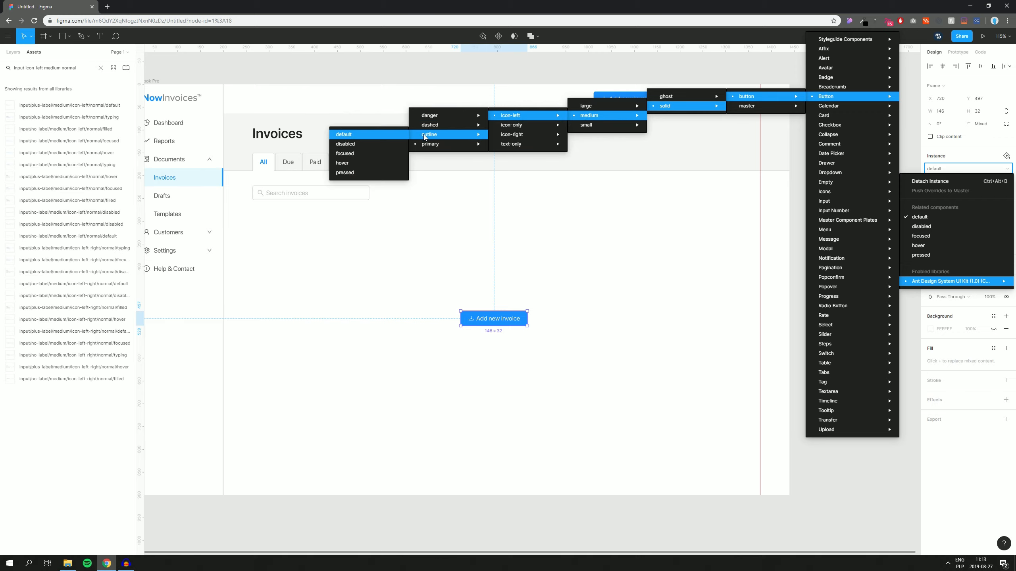
left_click(357, 135)
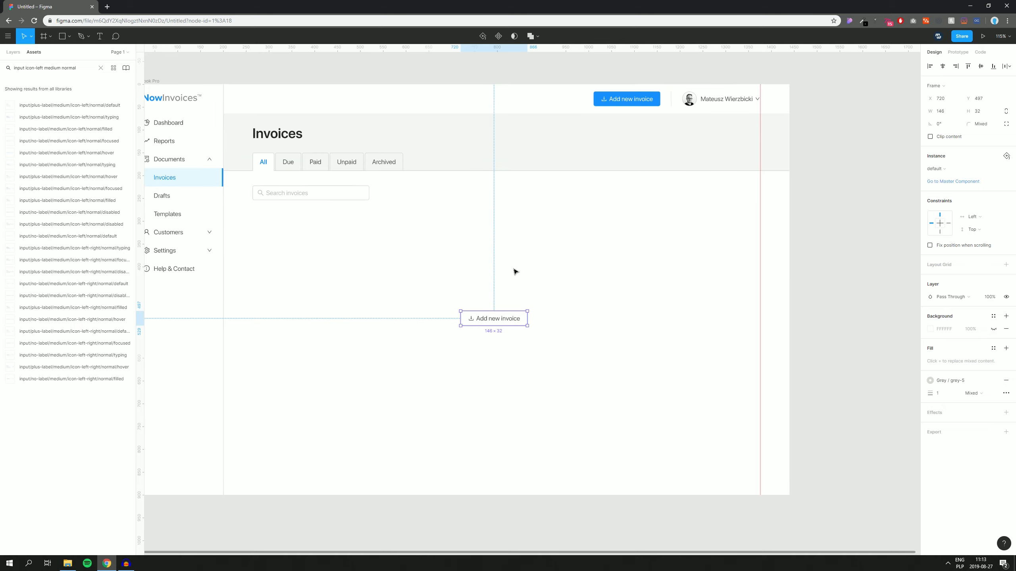
left_click(537, 273)
left_click_drag(564, 287, 611, 254)
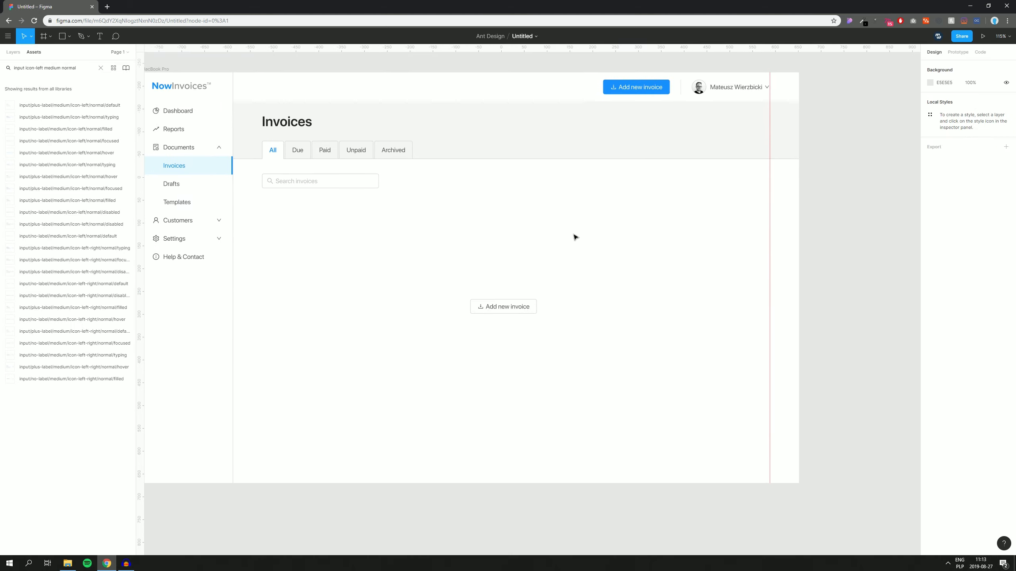
left_click_drag(559, 225, 595, 230)
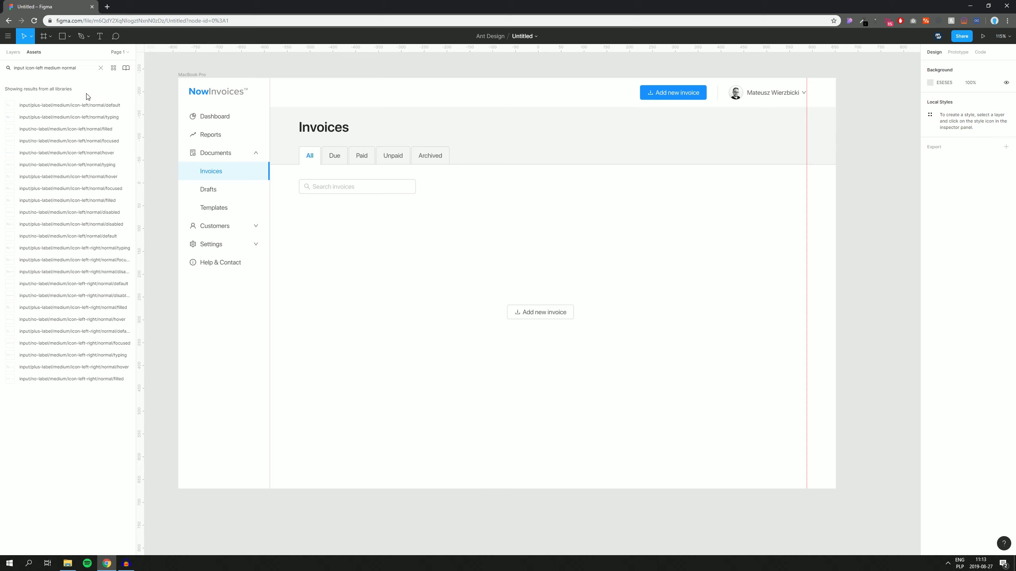
Step: Move the outline button into place and duplicate it downward into a stack of four
left_click_drag(539, 316, 566, 257)
left_click(673, 223)
scroll(684, 243, "up", 1)
left_click_drag(684, 245, 677, 270)
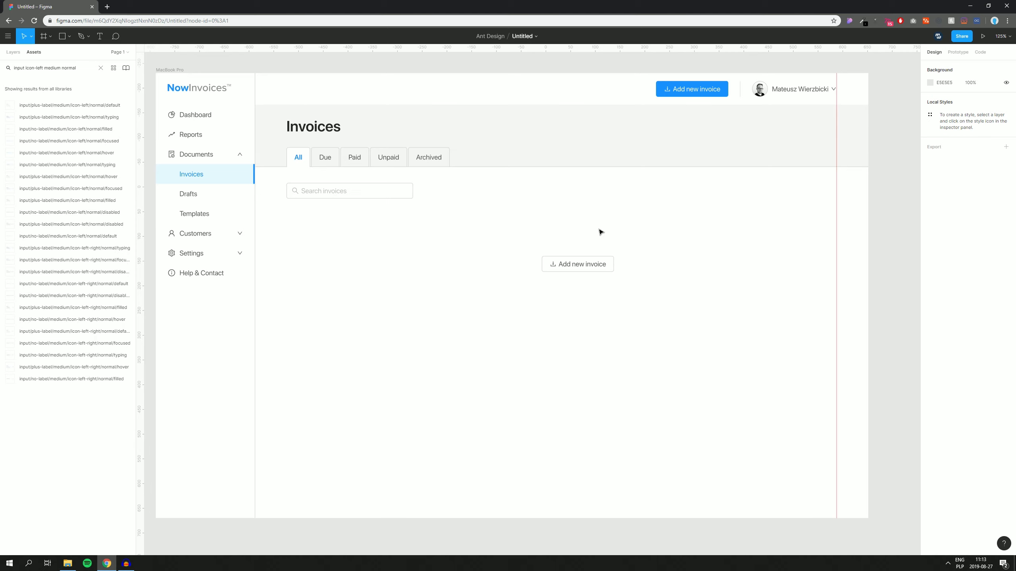
left_click(577, 271)
left_click_drag(578, 264, 574, 299)
key("ctrl+d")
key("ctrl+d")
left_click(660, 251)
scroll(621, 305, "up", 5)
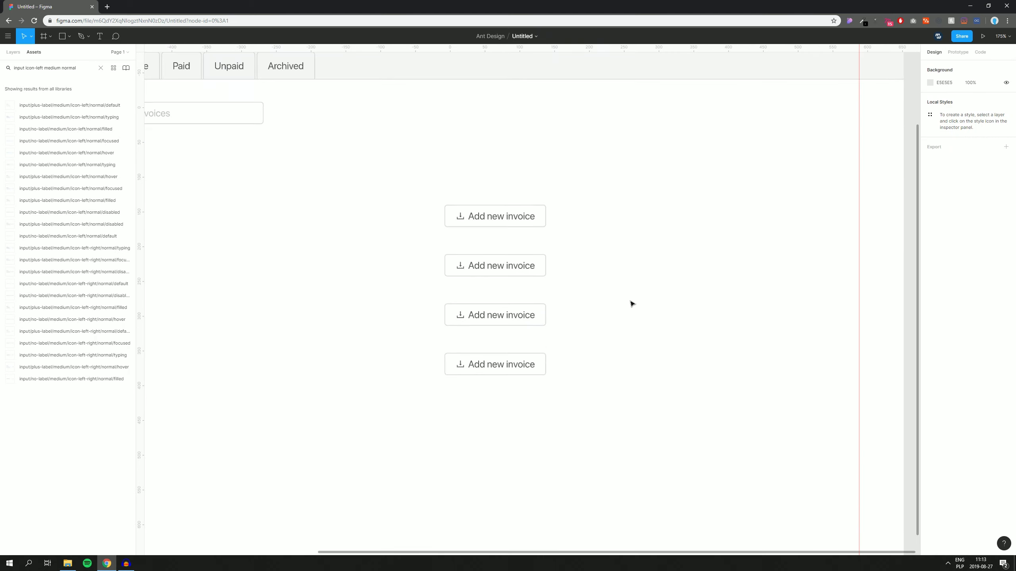
scroll(607, 297, "up", 2)
Step: Enter the labels Mark as paid, Mark as unpaid (fixing a typo), Print and Delete
left_click(485, 203)
double_click(485, 203)
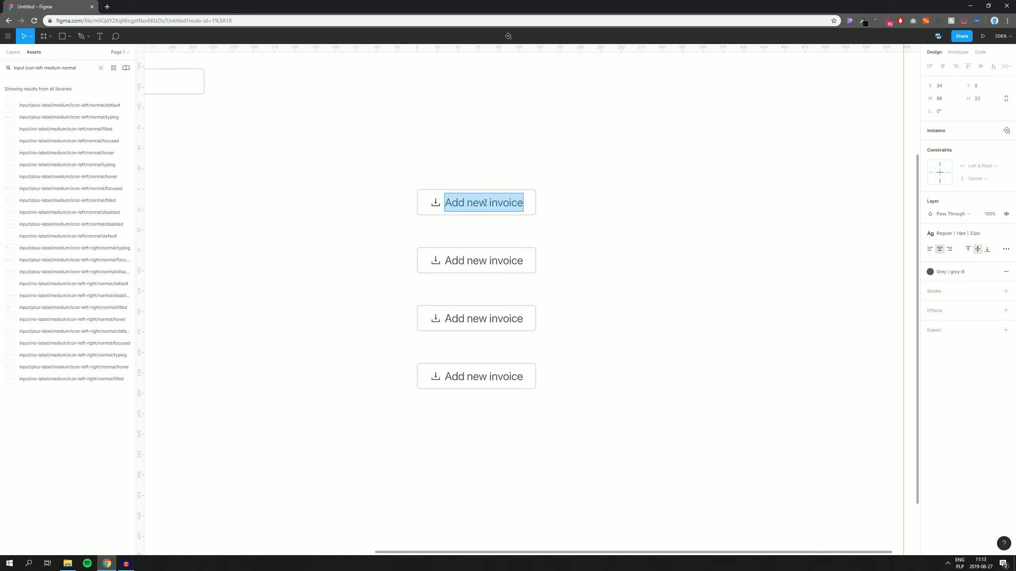
type("Mark as")
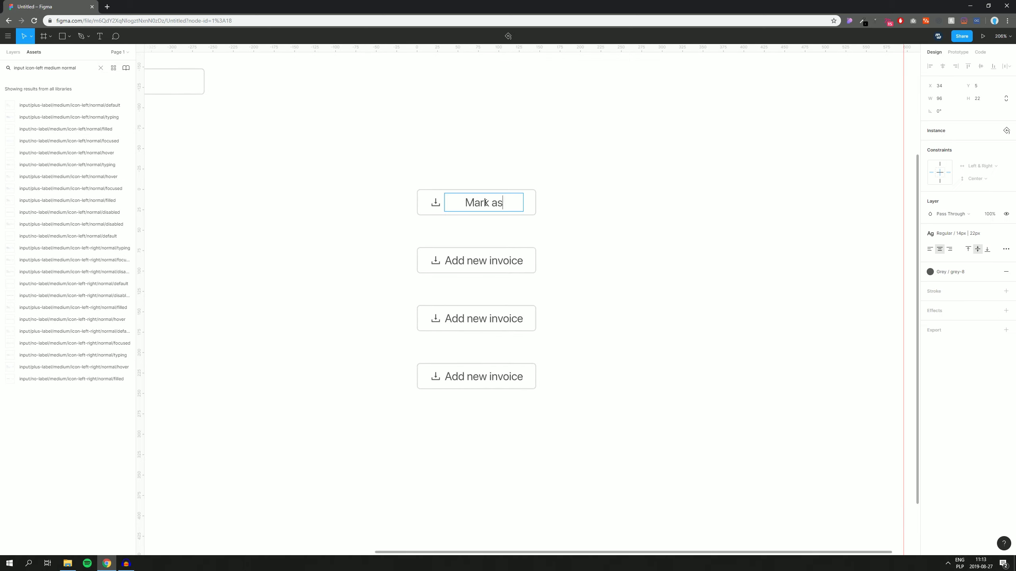
type(" paid")
double_click(472, 260)
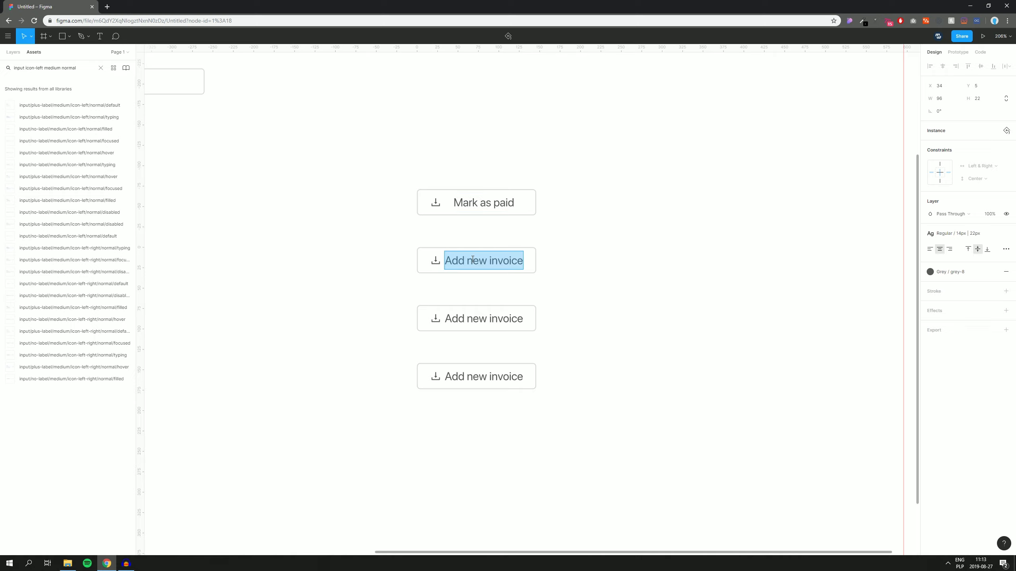
type("Mar ")
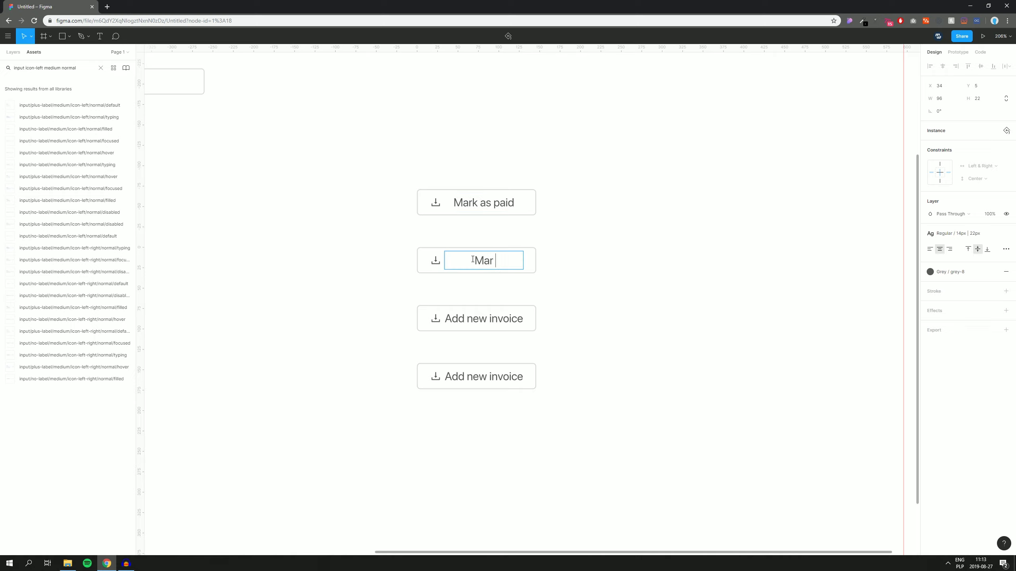
type("as unpaid")
left_click(469, 262)
type("k")
double_click(469, 324)
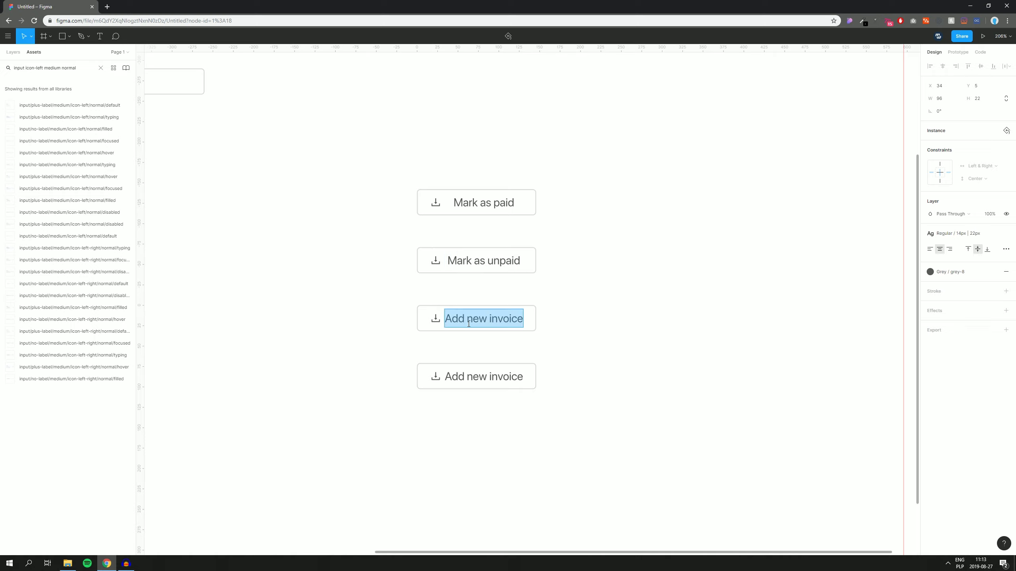
type("Print")
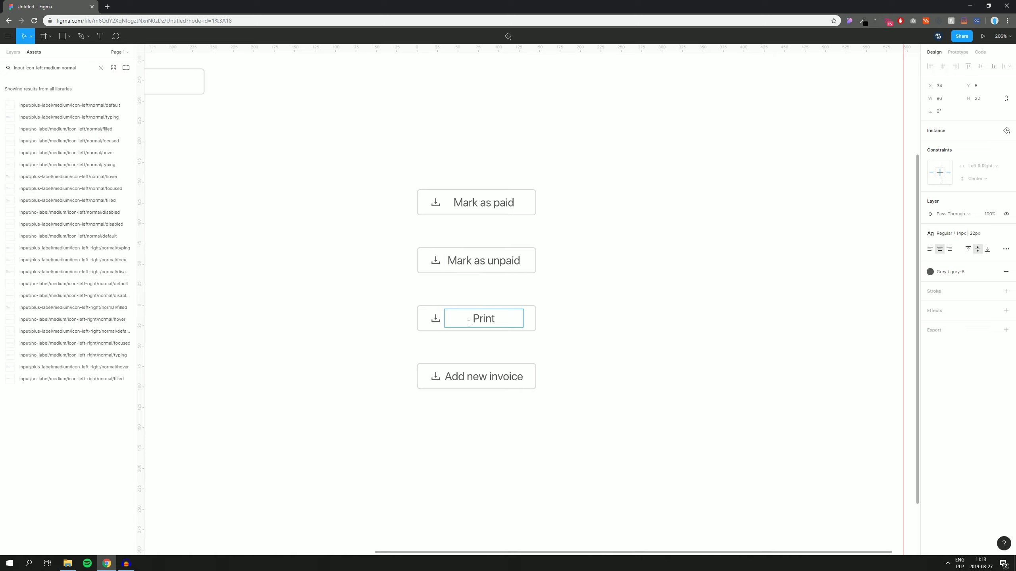
double_click(479, 376)
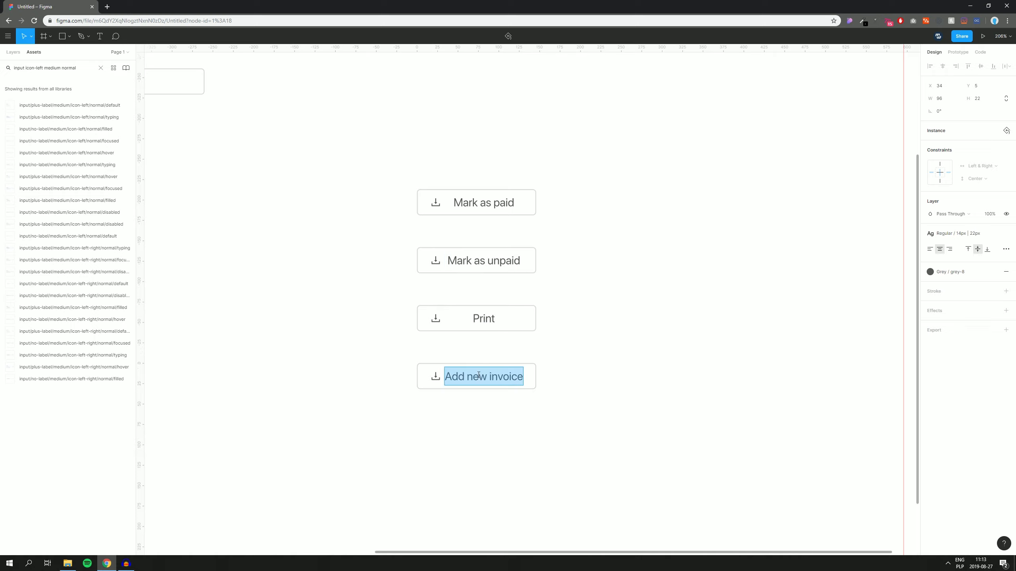
type("Delete")
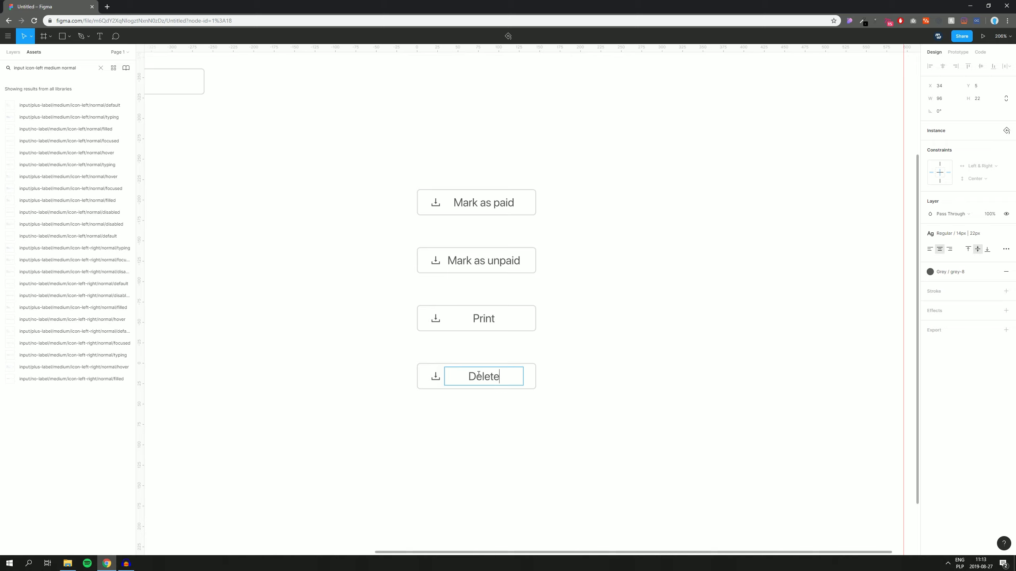
left_click(614, 293)
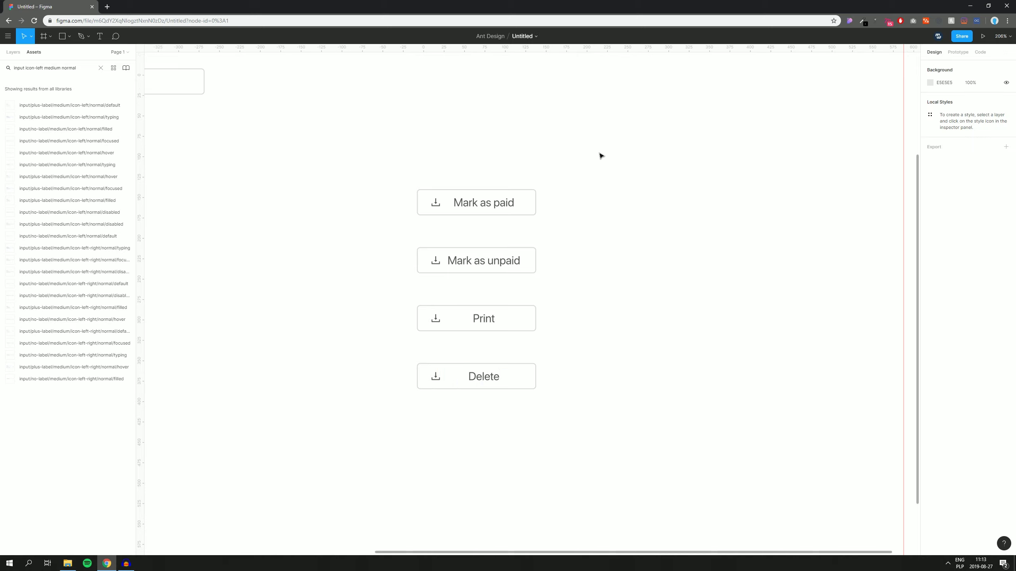
Step: Resize all four buttons to fit their labels
left_click_drag(601, 157, 324, 478)
right_click(442, 329)
mouse_move(468, 458)
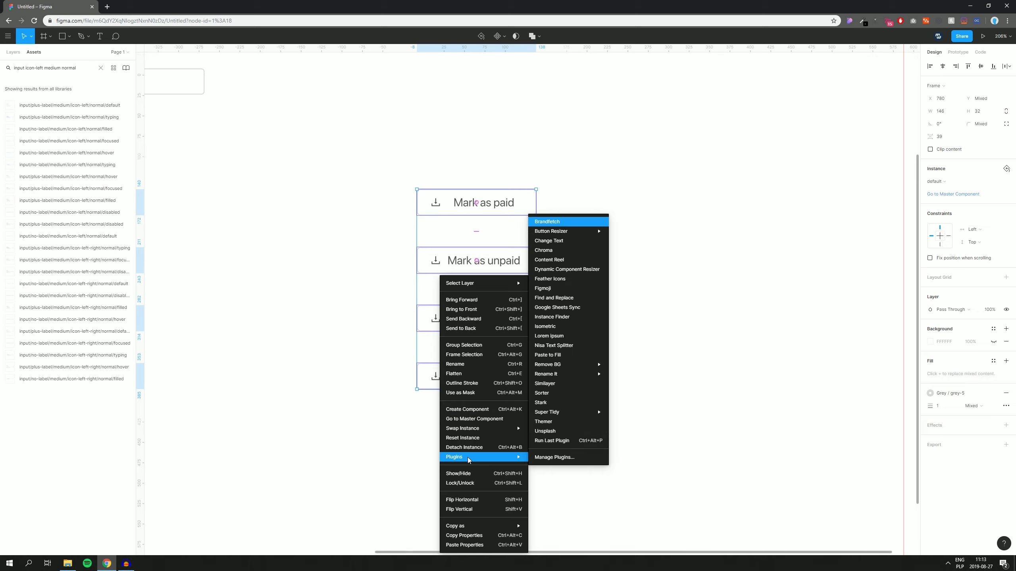
left_click(556, 445)
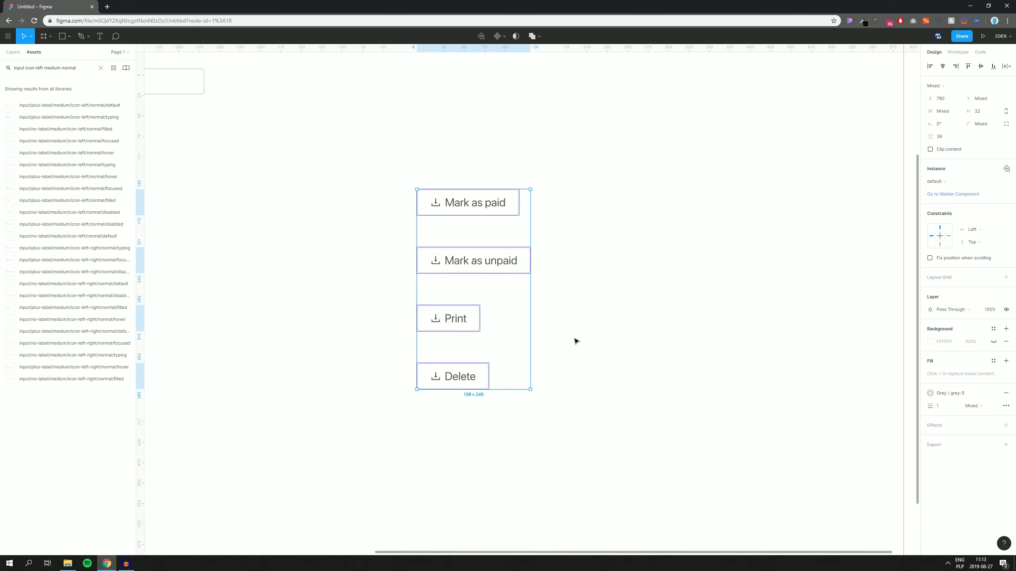
left_click(575, 312)
left_click_drag(638, 302, 568, 277)
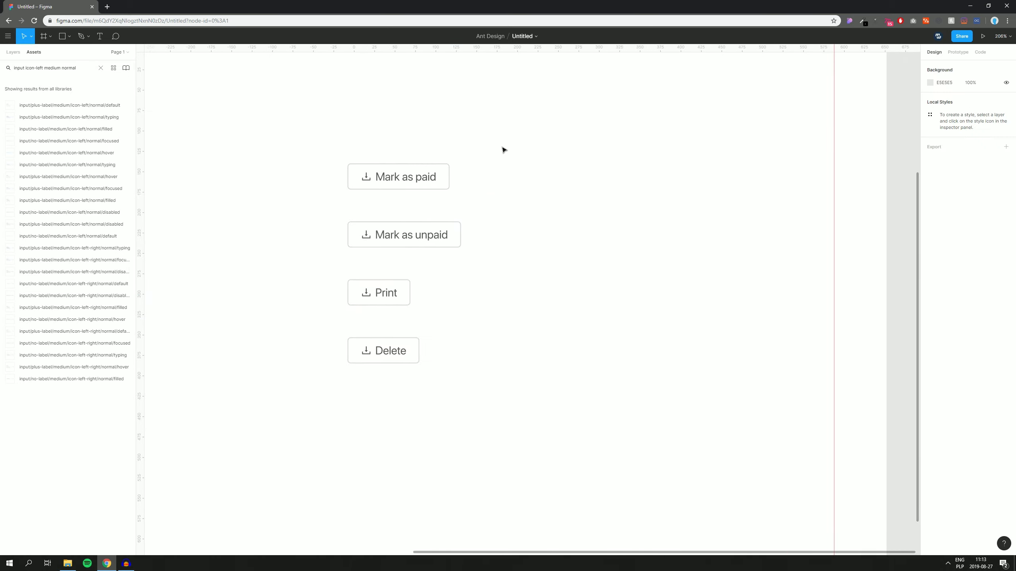
scroll(423, 202, "up", 3)
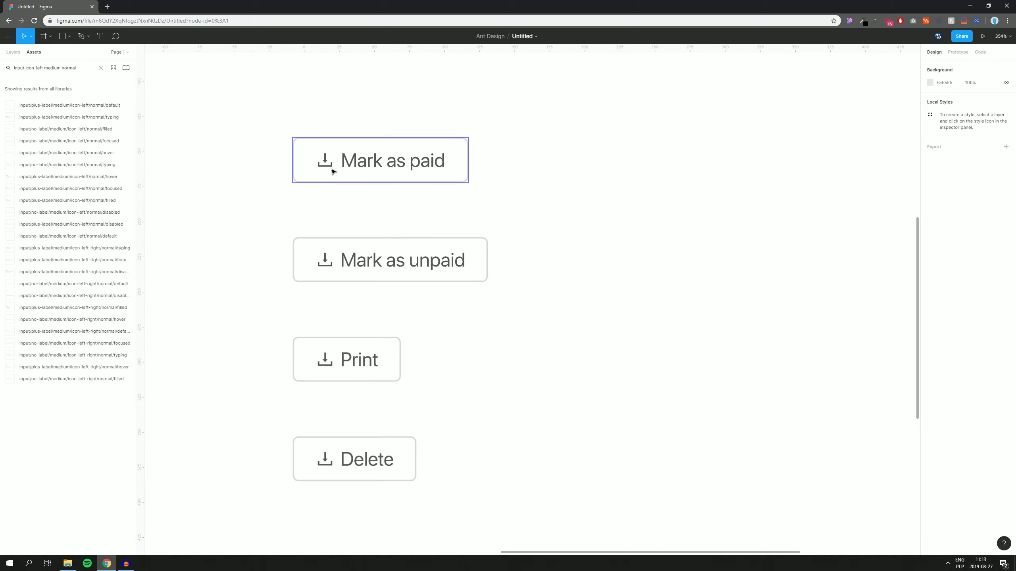
Step: Swap the Mark as paid icon to check-circle and colour it grey-8
double_click(326, 163)
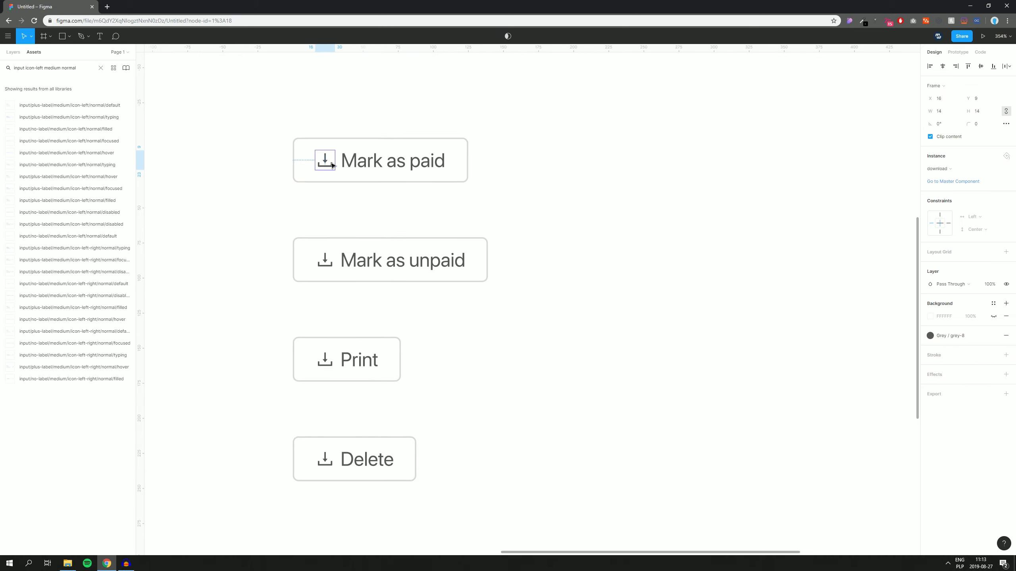
left_click(939, 170)
mouse_move(924, 218)
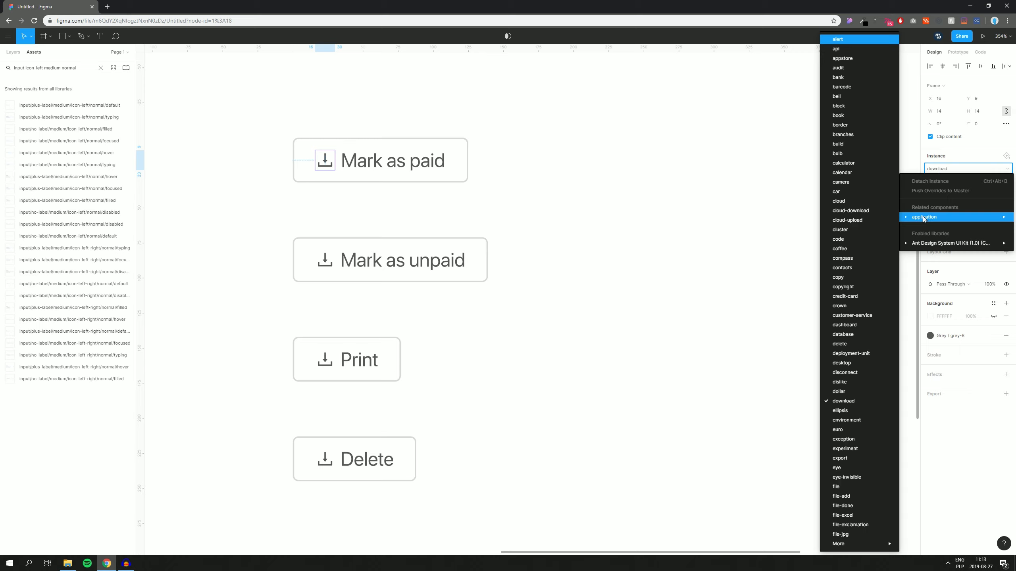
mouse_move(951, 243)
mouse_move(840, 192)
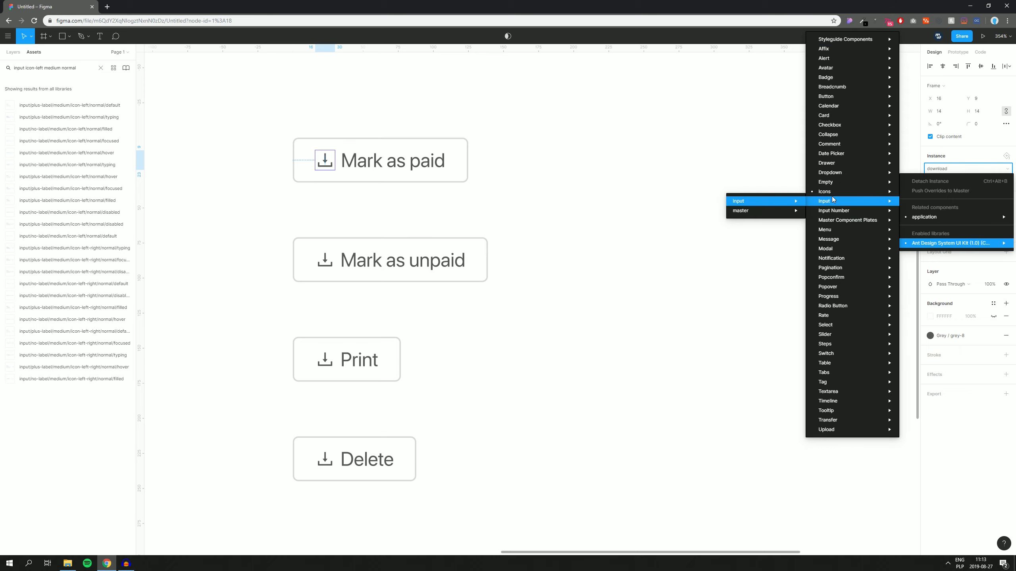
mouse_move(778, 194)
mouse_move(679, 201)
mouse_move(594, 250)
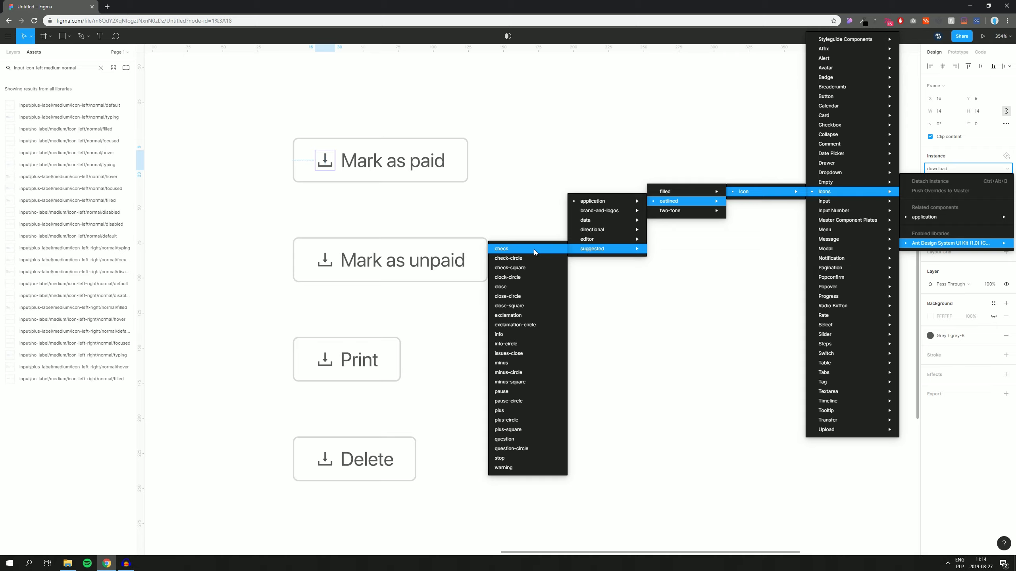
left_click(518, 259)
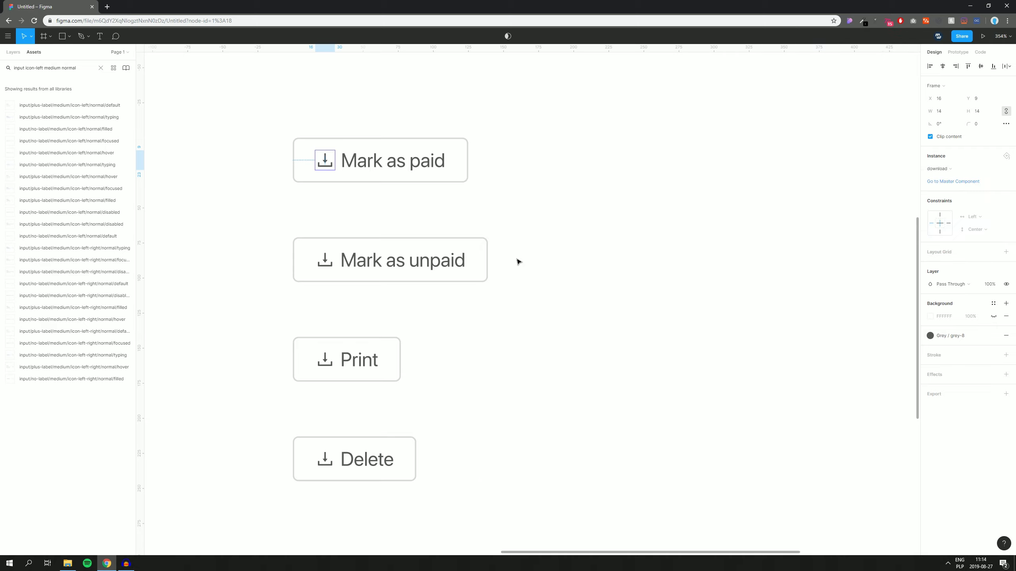
left_click(950, 337)
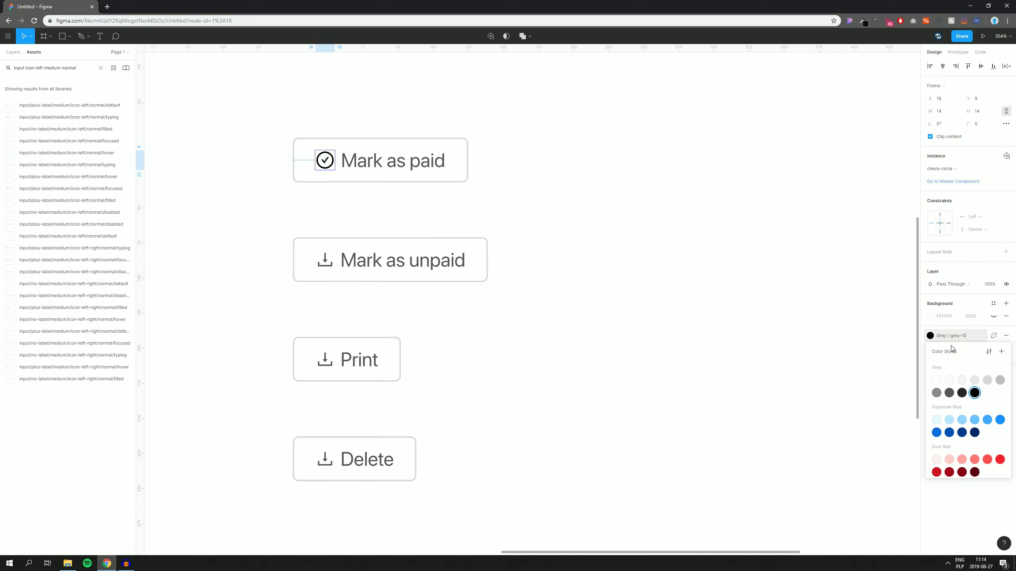
left_click(949, 393)
left_click(662, 308)
Step: Swap the Mark as unpaid icon to close-circle and colour it a darker grey
double_click(330, 262)
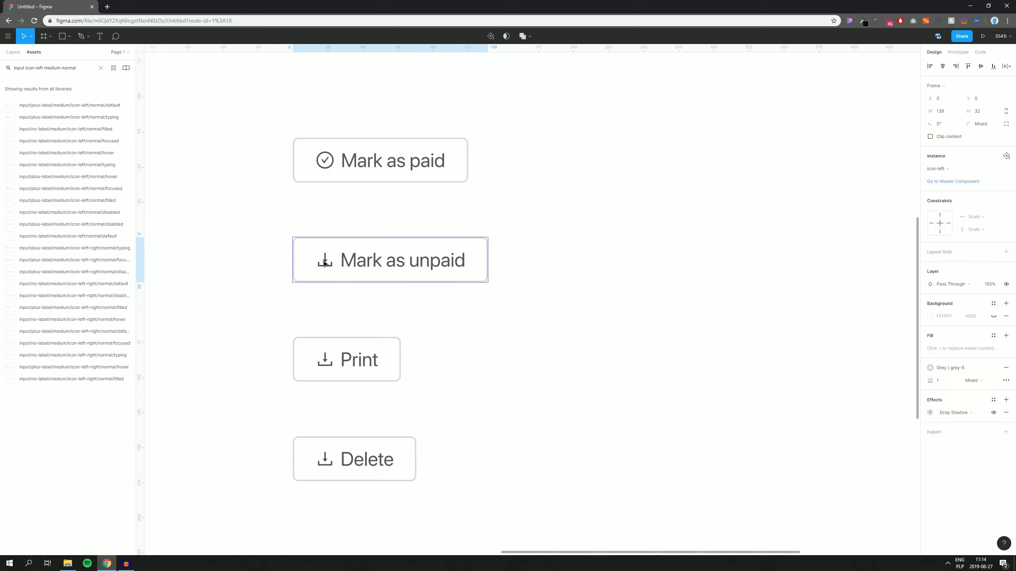
left_click(936, 168)
mouse_move(931, 242)
mouse_move(843, 191)
mouse_move(728, 193)
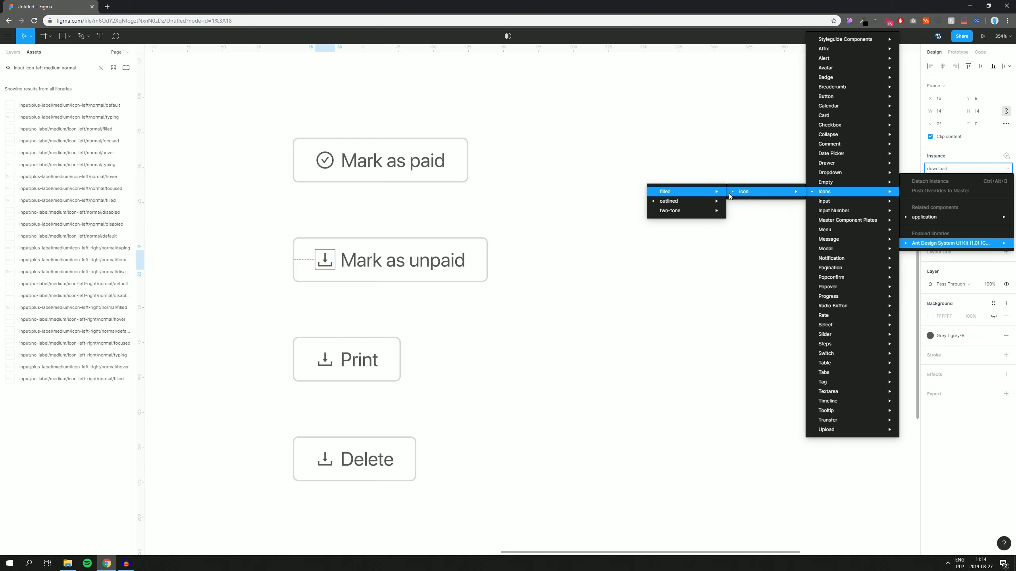
mouse_move(676, 202)
mouse_move(590, 250)
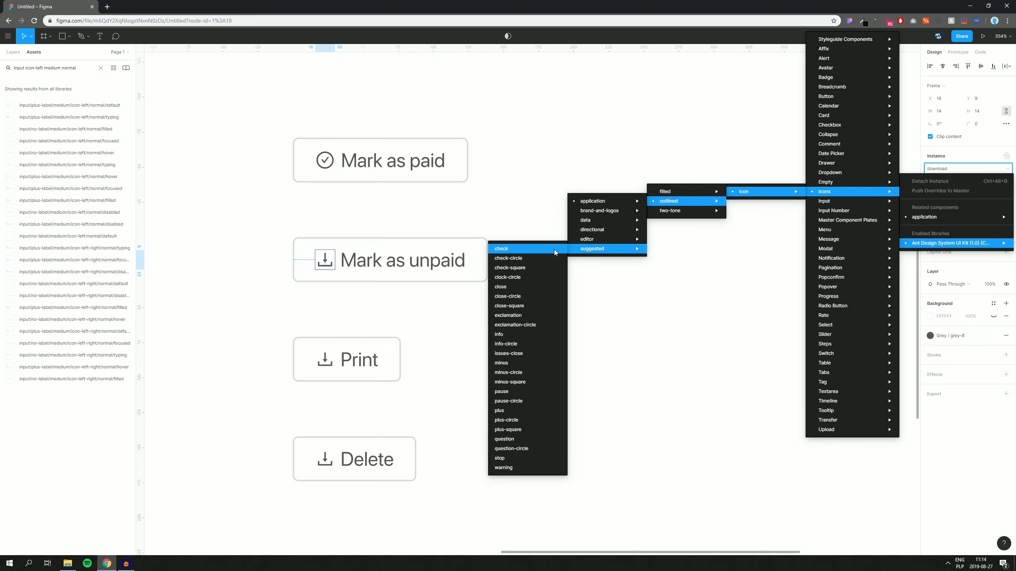
left_click(517, 297)
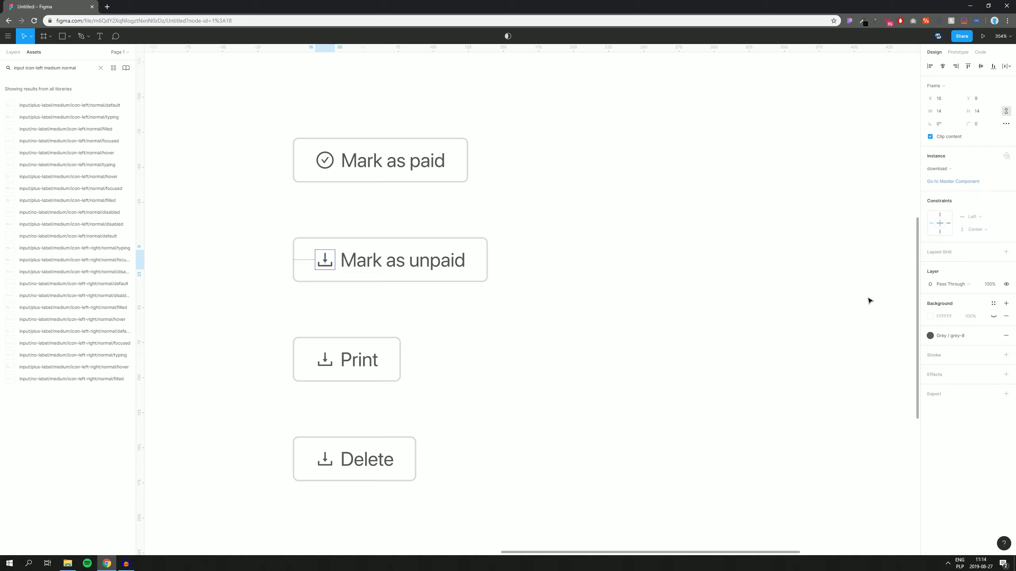
left_click(937, 336)
left_click(950, 393)
left_click(568, 361)
Step: Swap the Print button's icon to printer and colour it grey-8
left_click_drag(452, 345, 412, 201)
left_click(289, 219)
double_click(289, 219)
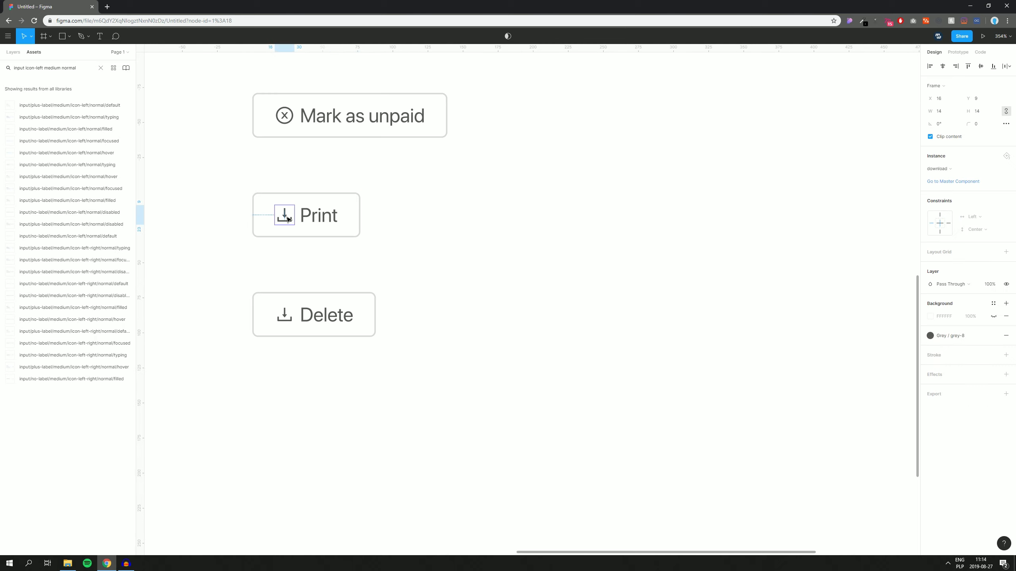
left_click(947, 169)
mouse_move(928, 217)
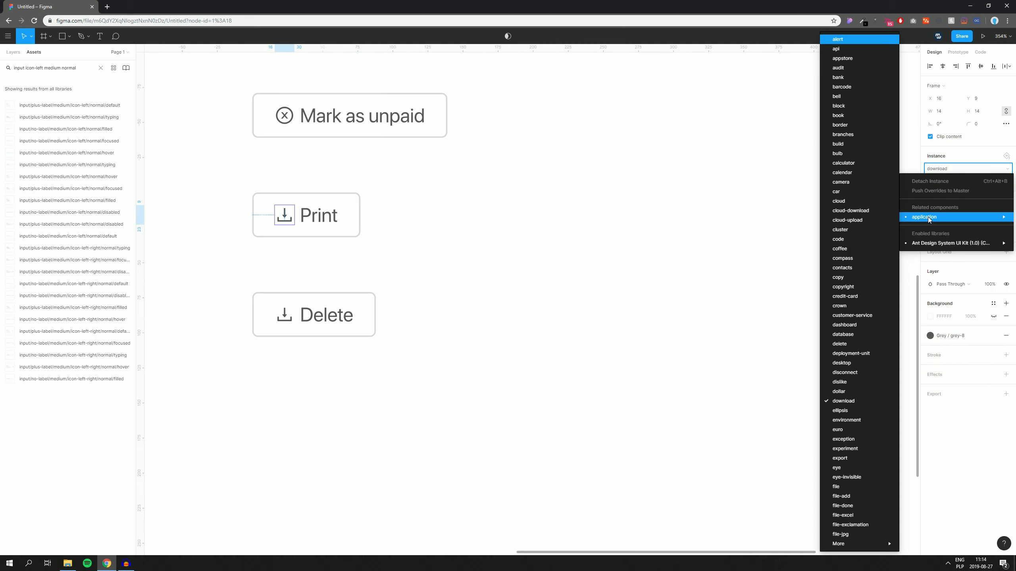
mouse_move(851, 542)
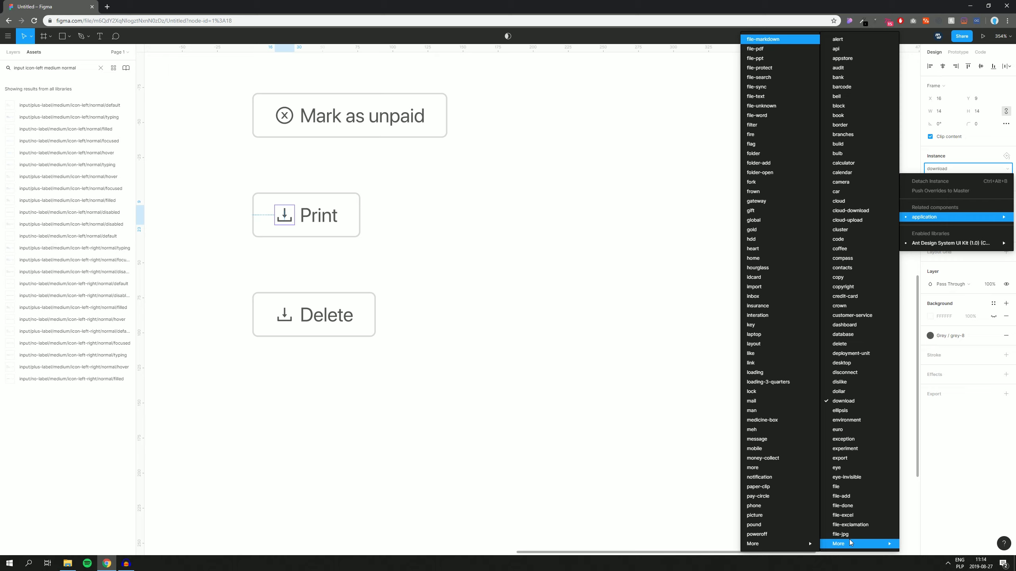
mouse_move(772, 542)
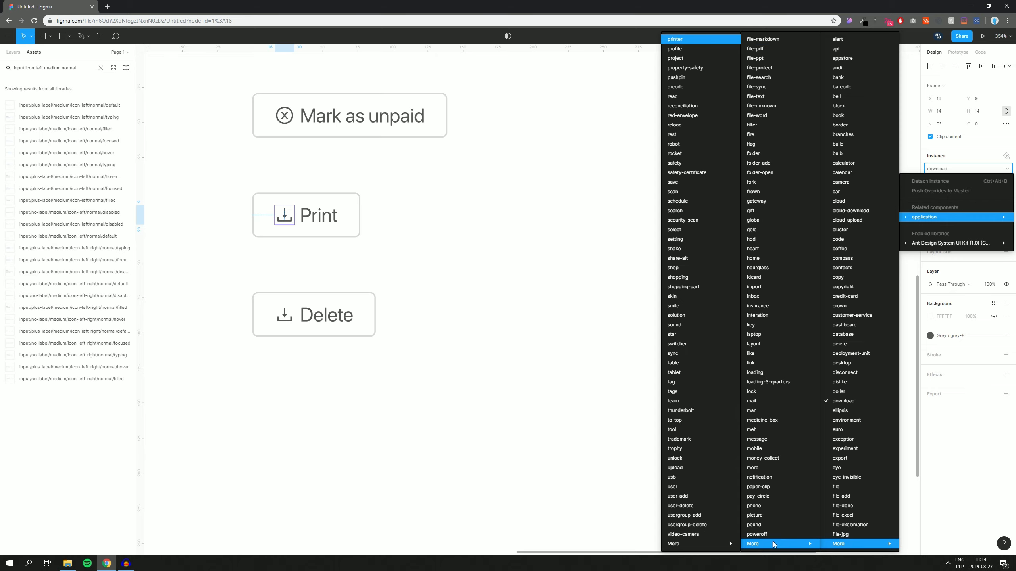
mouse_move(720, 540)
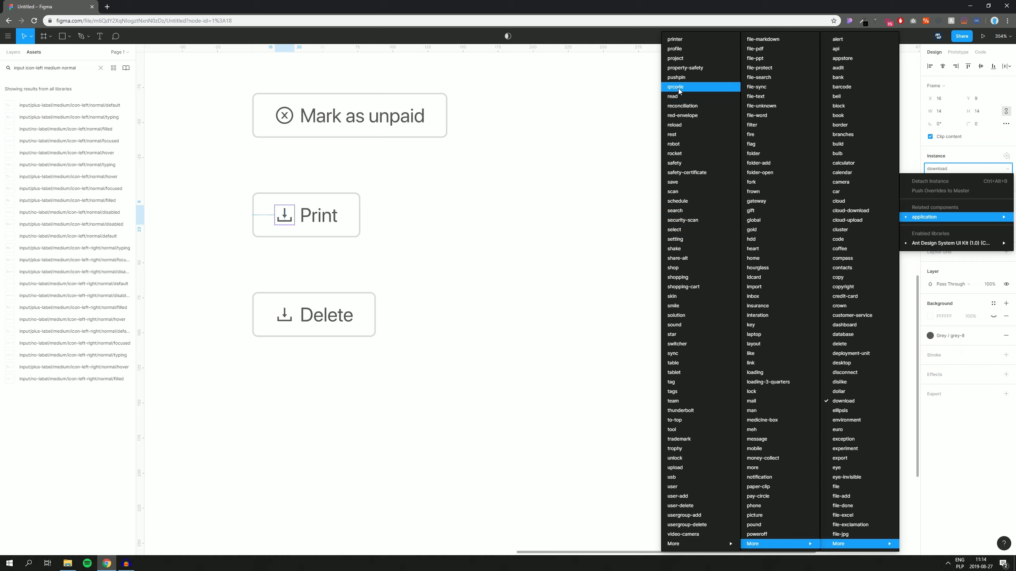
left_click(674, 40)
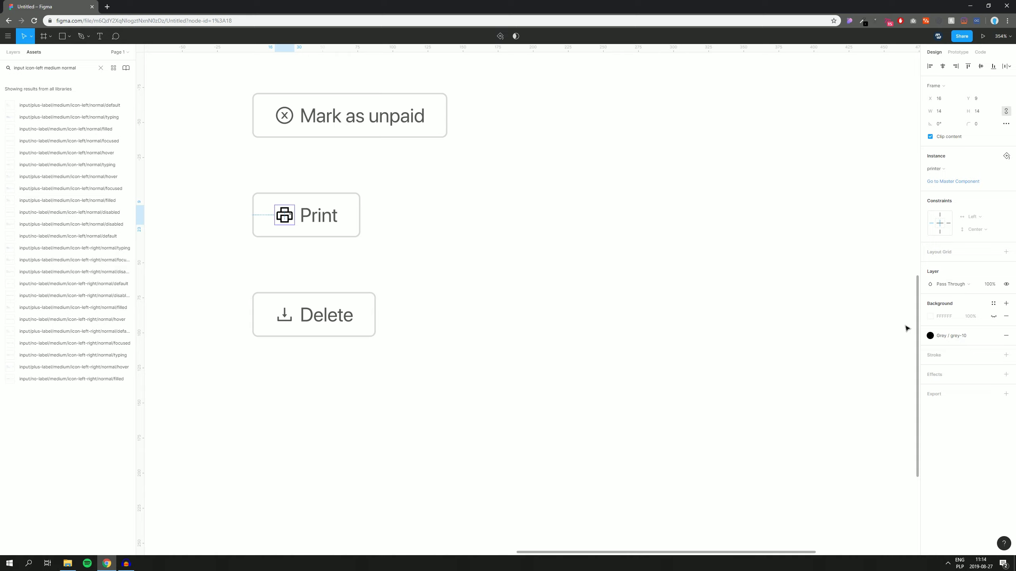
left_click(929, 336)
left_click(949, 393)
left_click(603, 311)
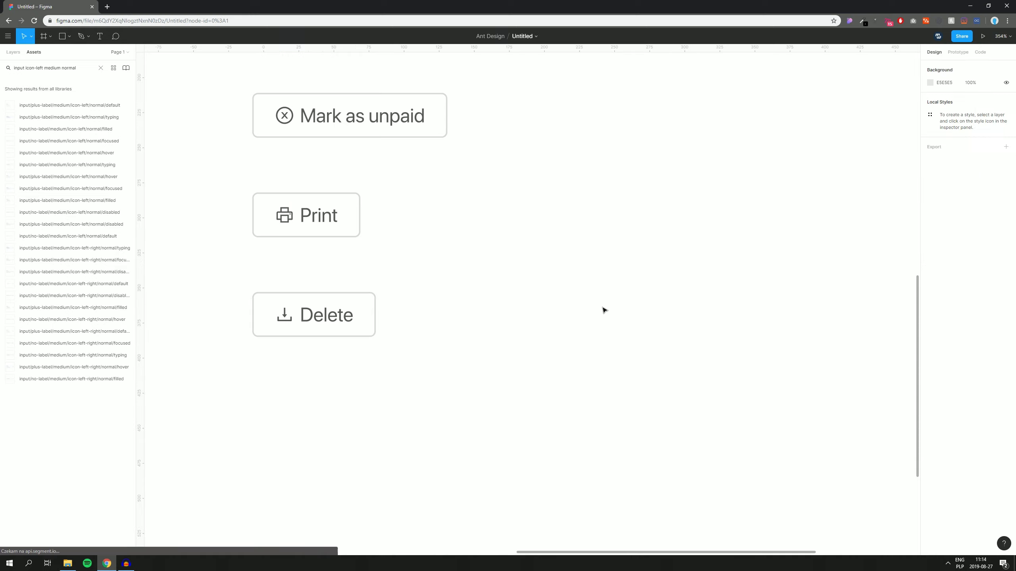
Step: Give the Delete button a trash icon, then zoom out to the whole Invoices frame
left_click(311, 332)
left_click(288, 321)
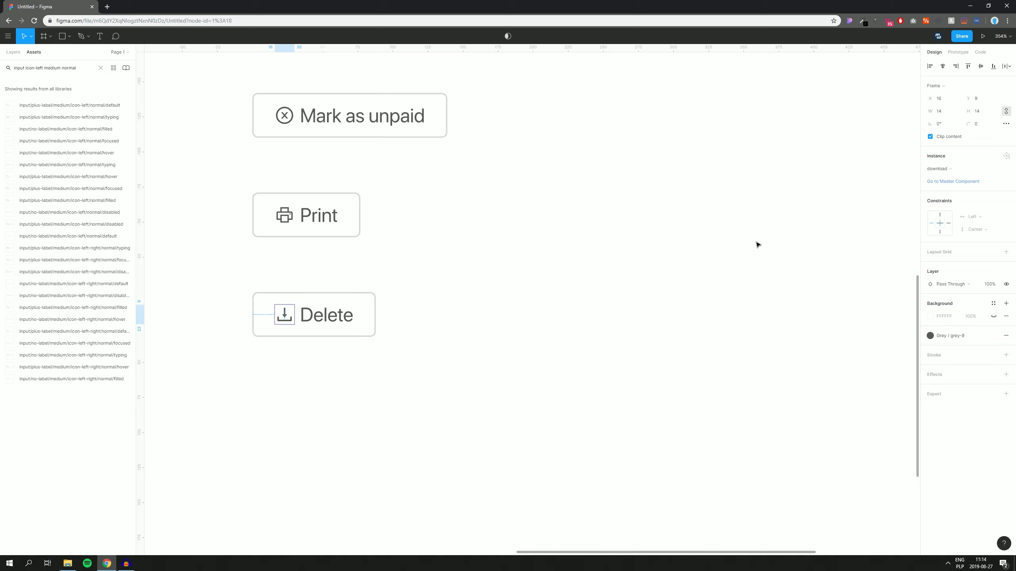
left_click(938, 169)
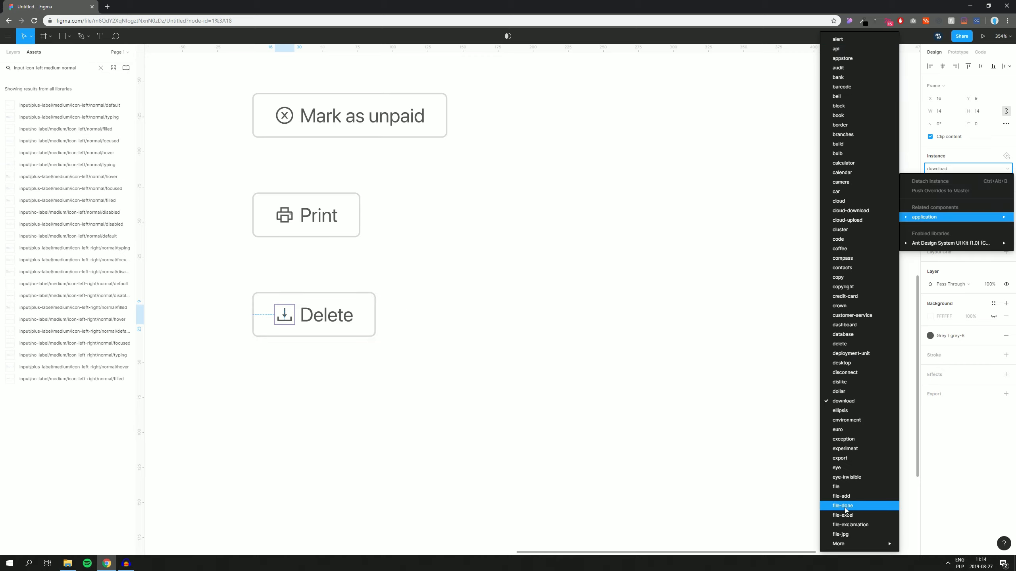
key("Escape")
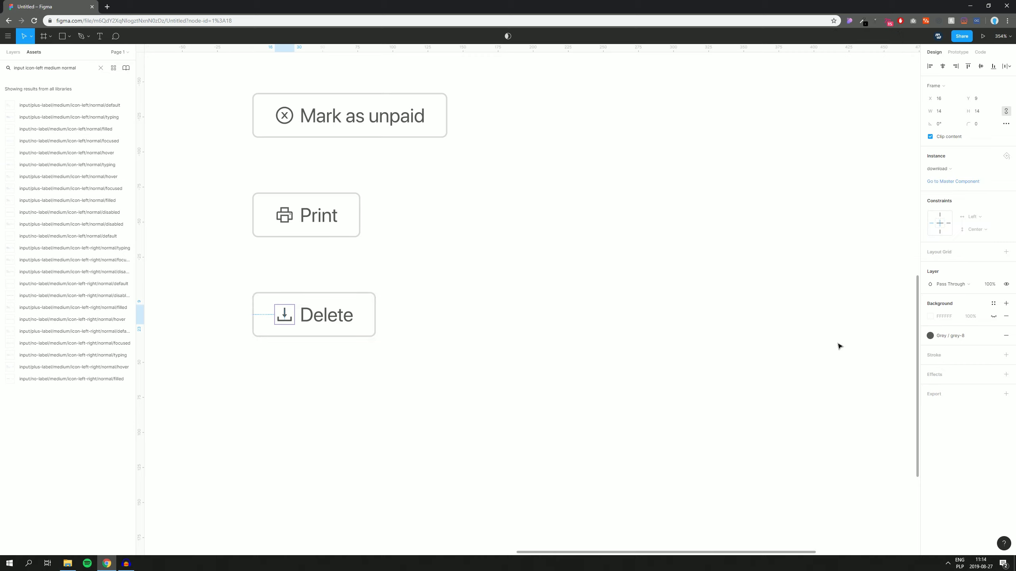
left_click(953, 336)
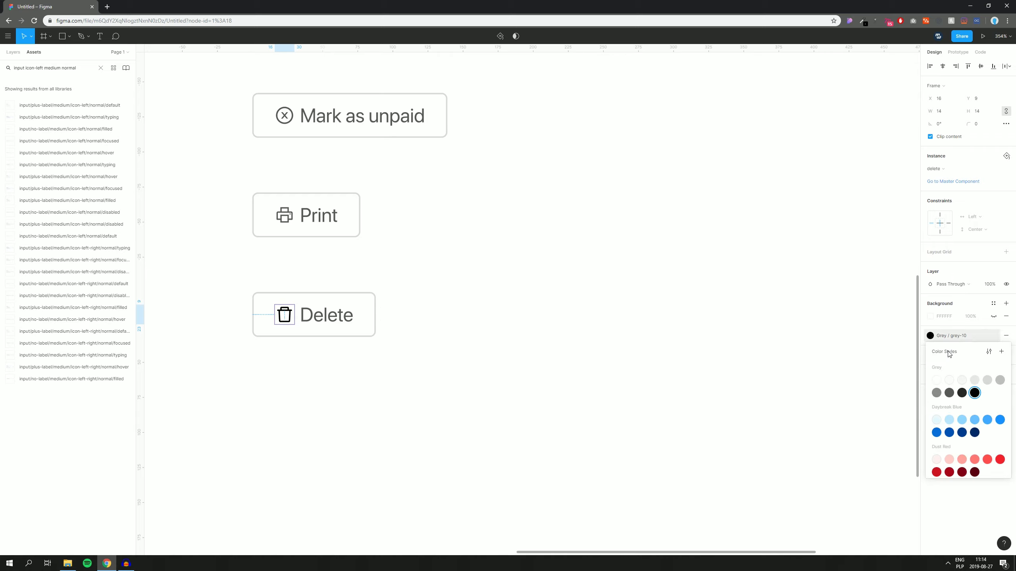
left_click(571, 313)
key("shift+1")
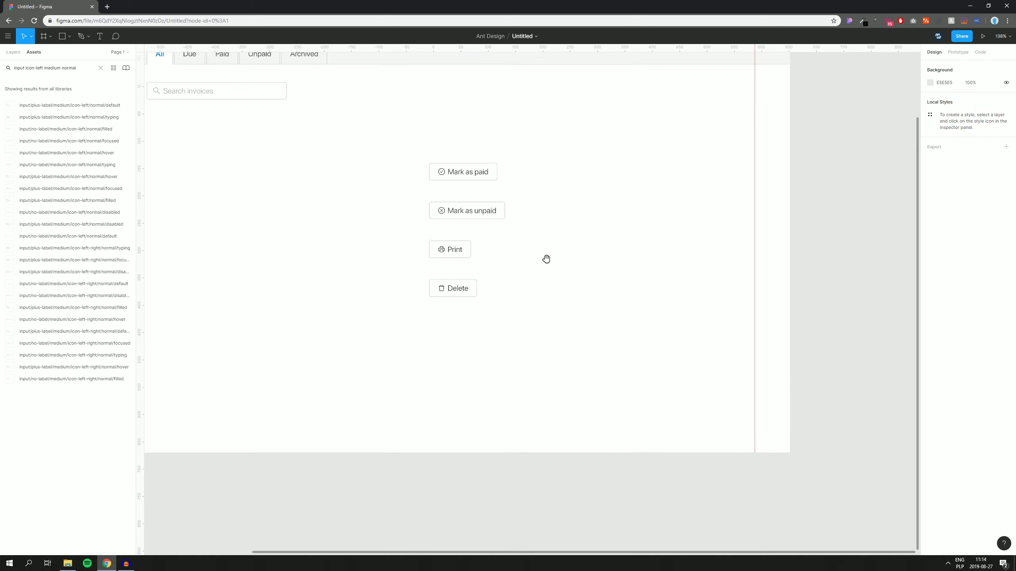
Step: Paste a copy of the header divider beside the action buttons
left_click_drag(648, 243, 600, 248)
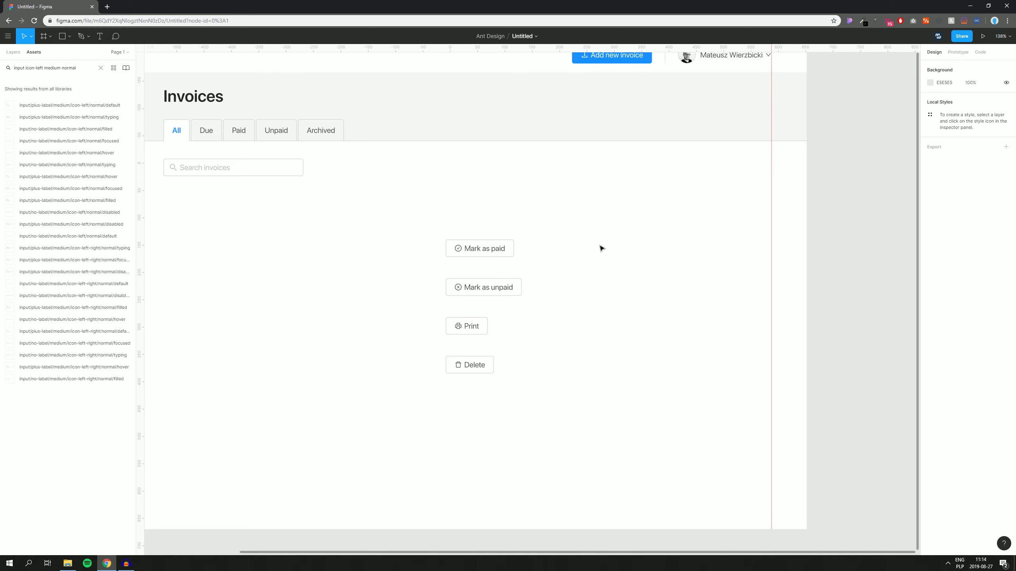
double_click(665, 61)
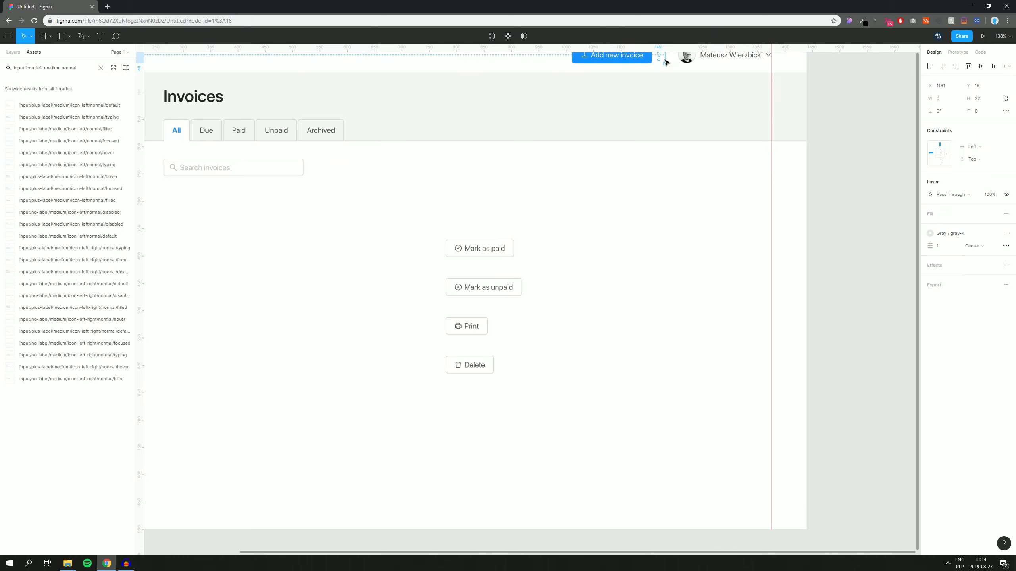
left_click(592, 289)
key("ctrl+v")
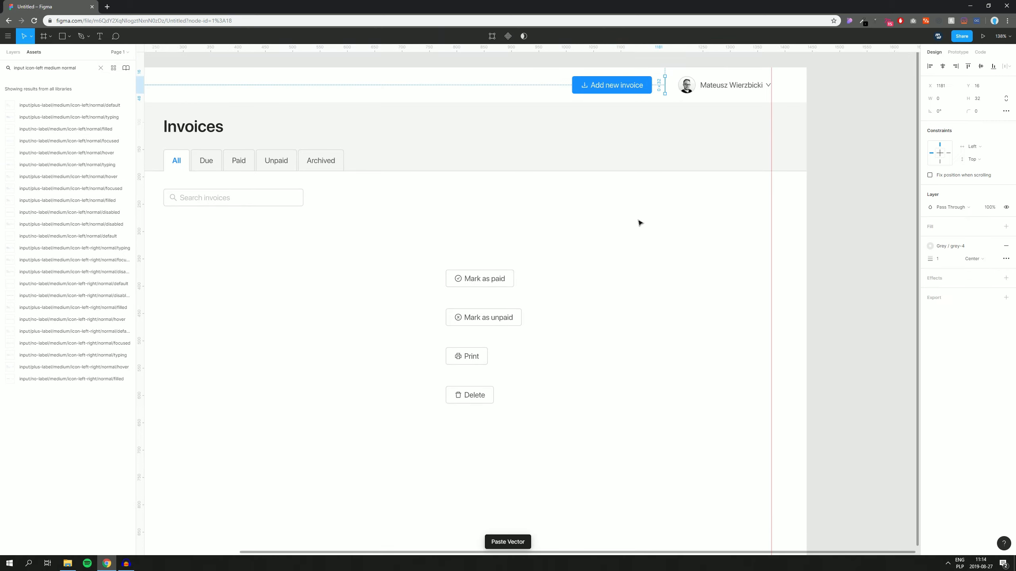
left_click_drag(665, 91, 606, 326)
left_click(650, 246)
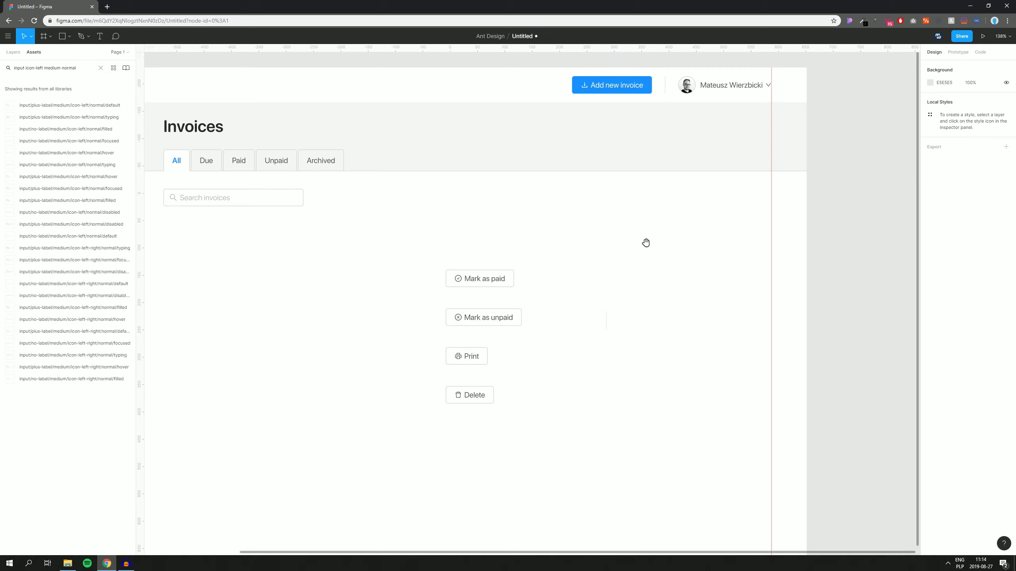
Step: Search the Assets panel for 'button icon-only outline'
left_click_drag(649, 245, 614, 221)
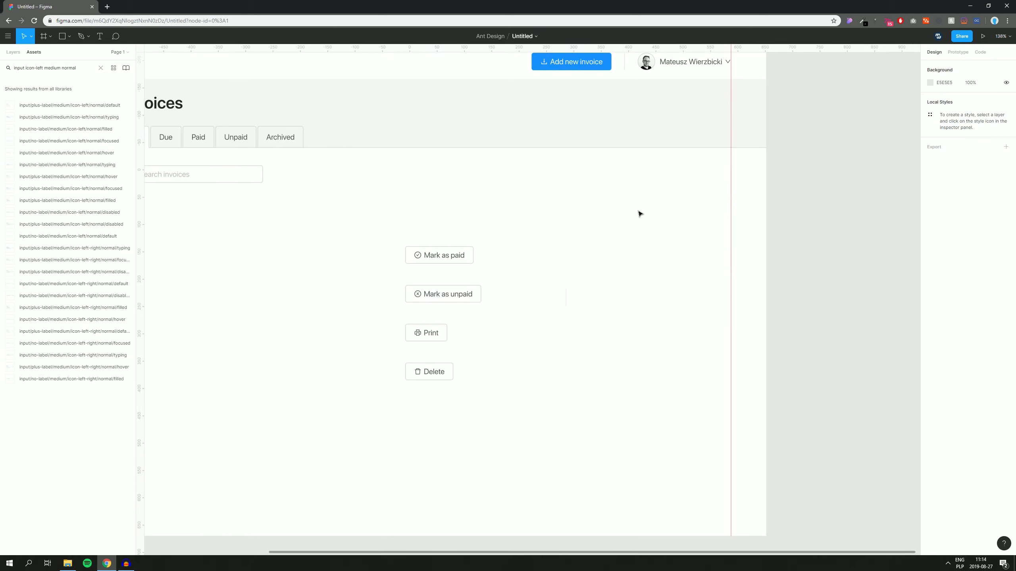
left_click(84, 69)
type("button")
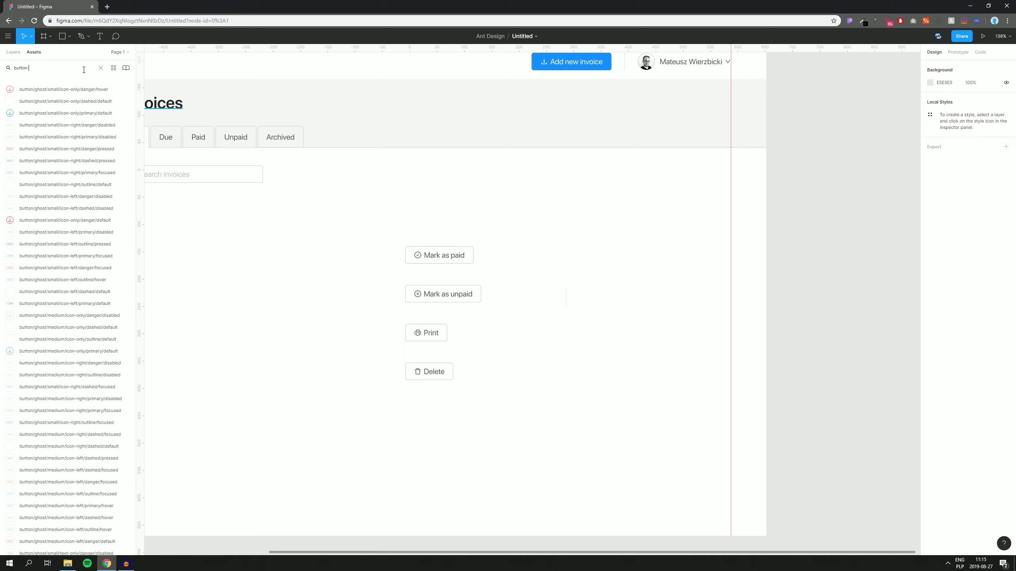
type(" icon-only")
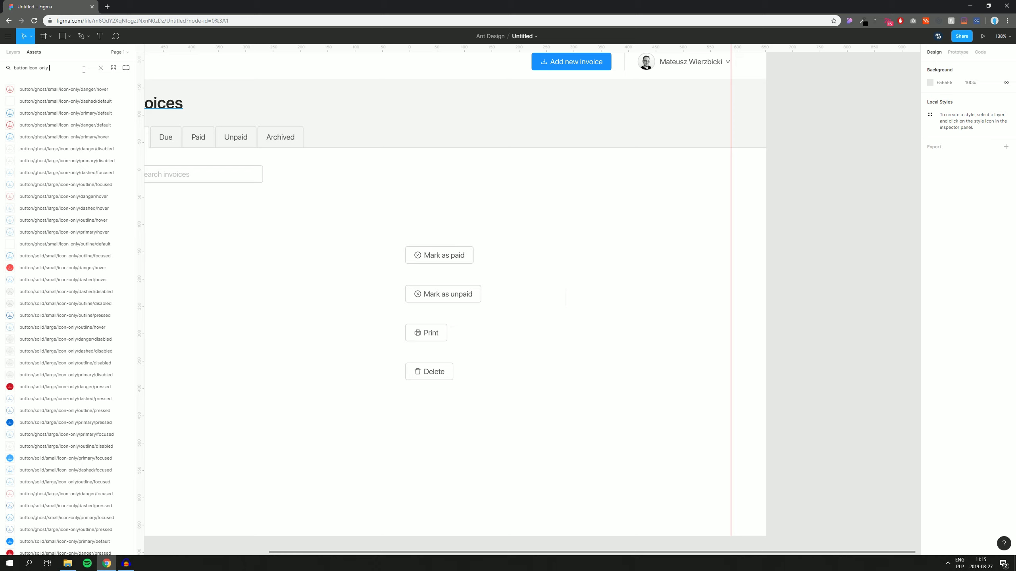
type(" outline medium")
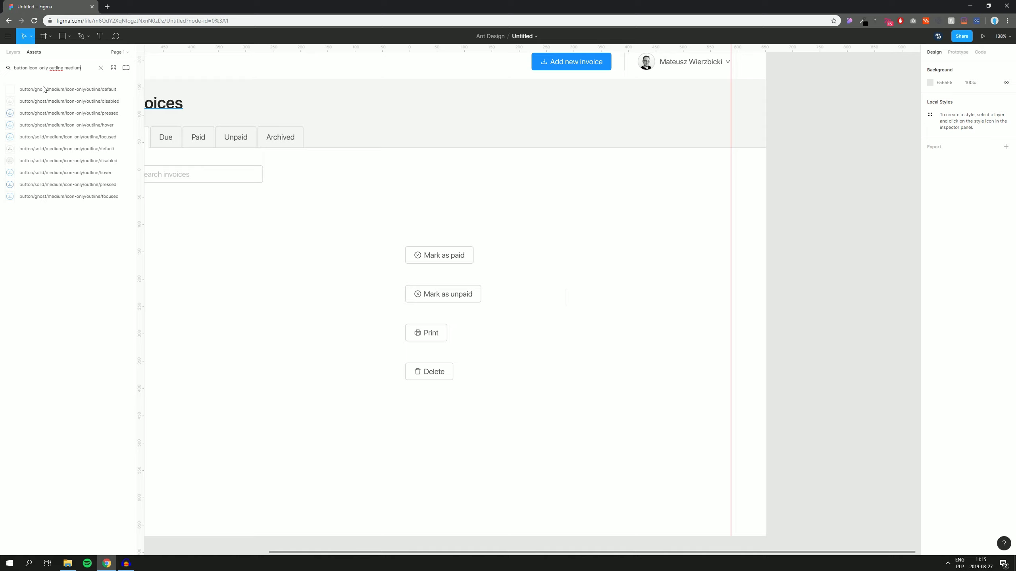
Step: Place an icon-only outline download button to the right of Mark as paid
left_click_drag(61, 148, 314, 317)
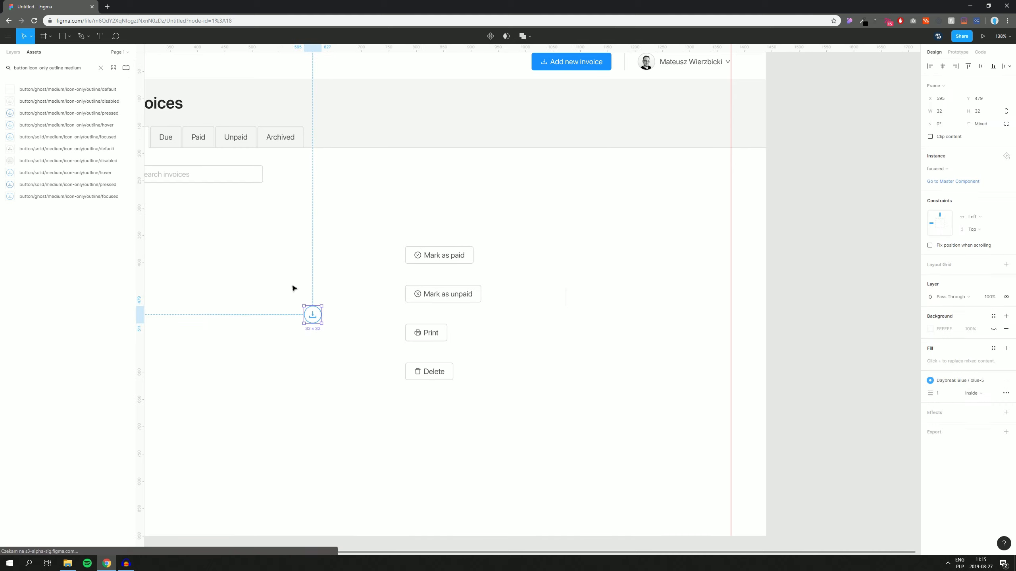
left_click(940, 170)
left_click(833, 241)
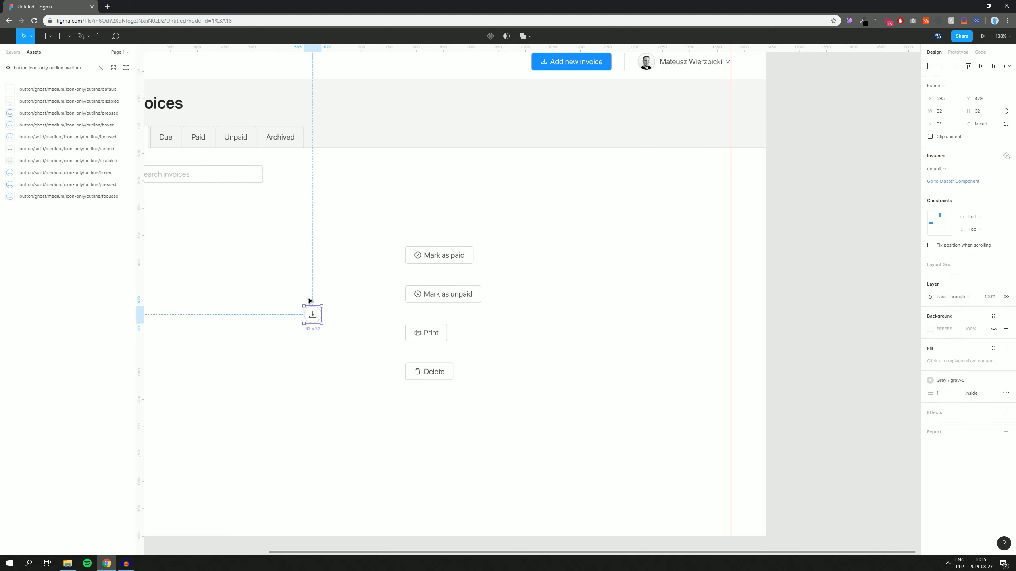
left_click_drag(313, 316, 639, 267)
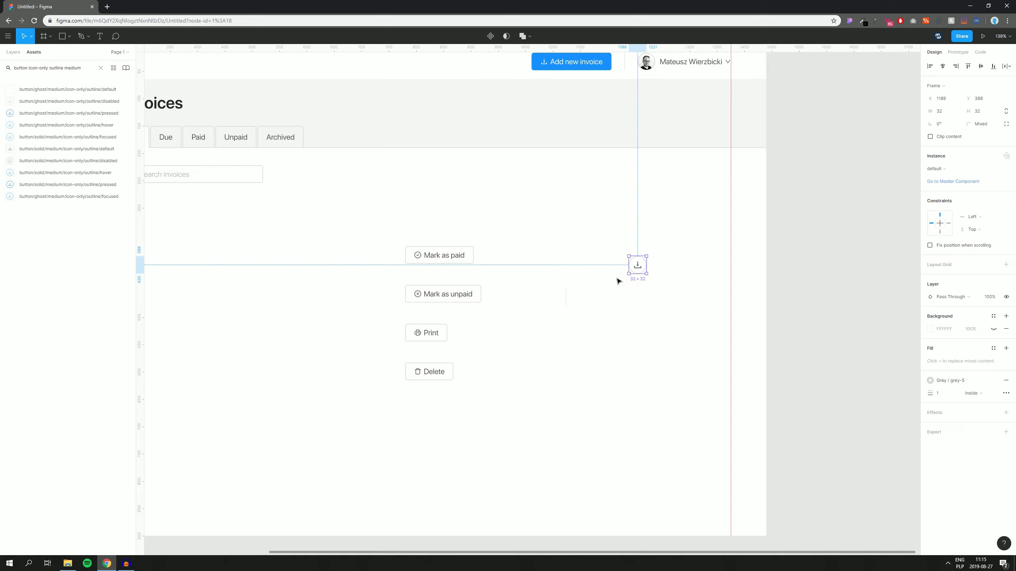
scroll(630, 291, "up", 5)
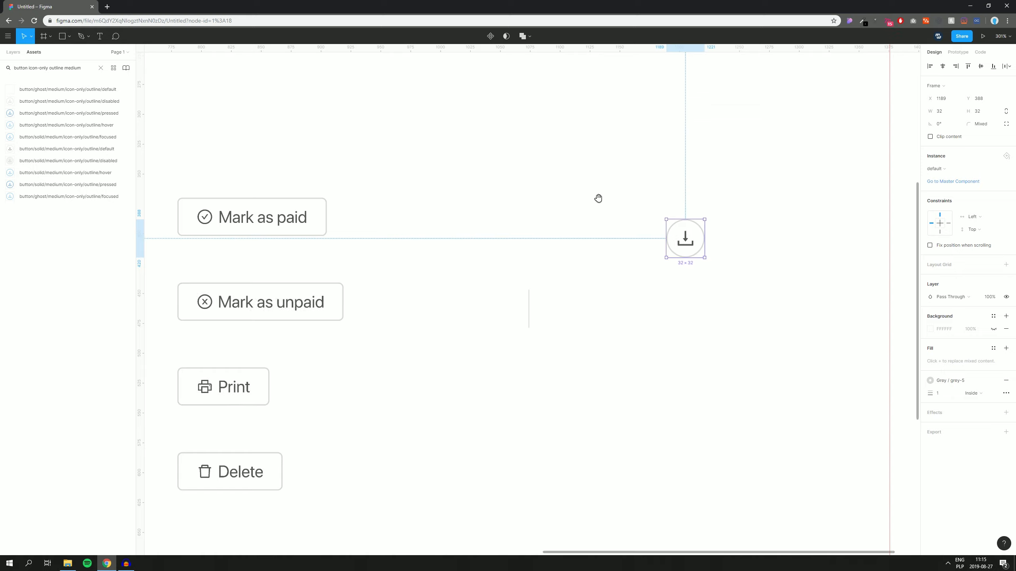
left_click(327, 208)
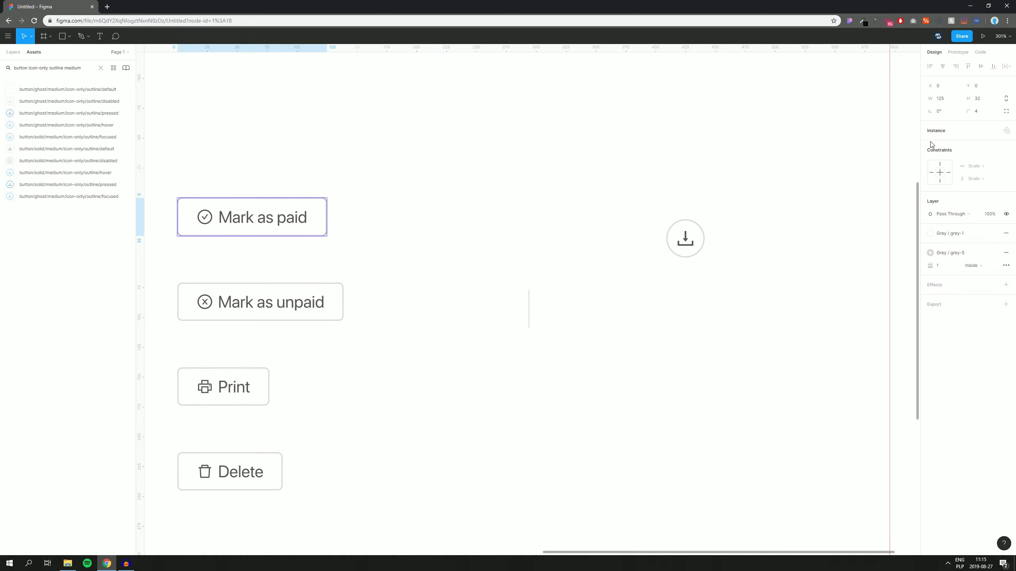
scroll(600, 208, "right", 5)
Step: Duplicate the download icon button 8 px to its right
left_click(542, 220)
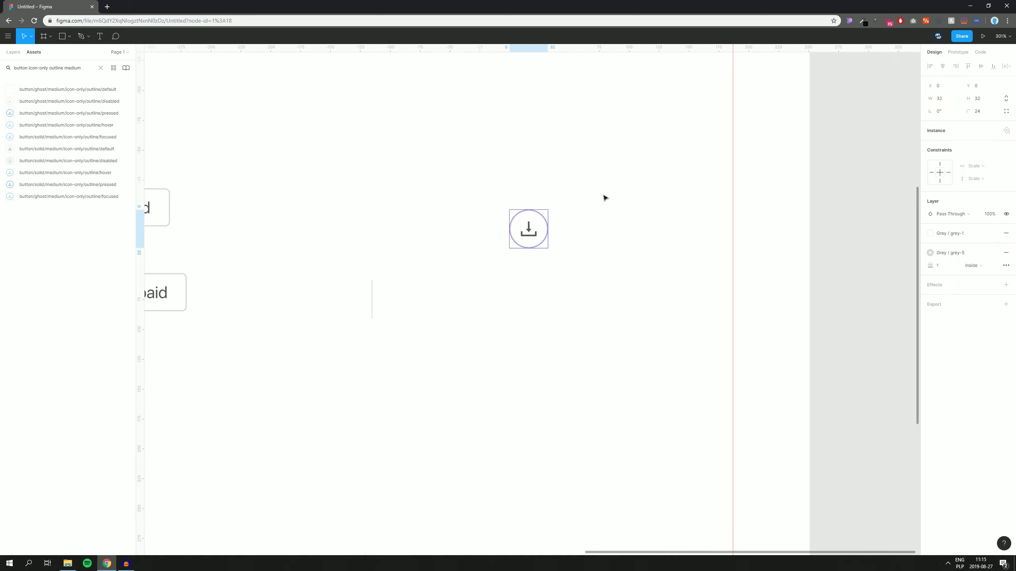
left_click(619, 168)
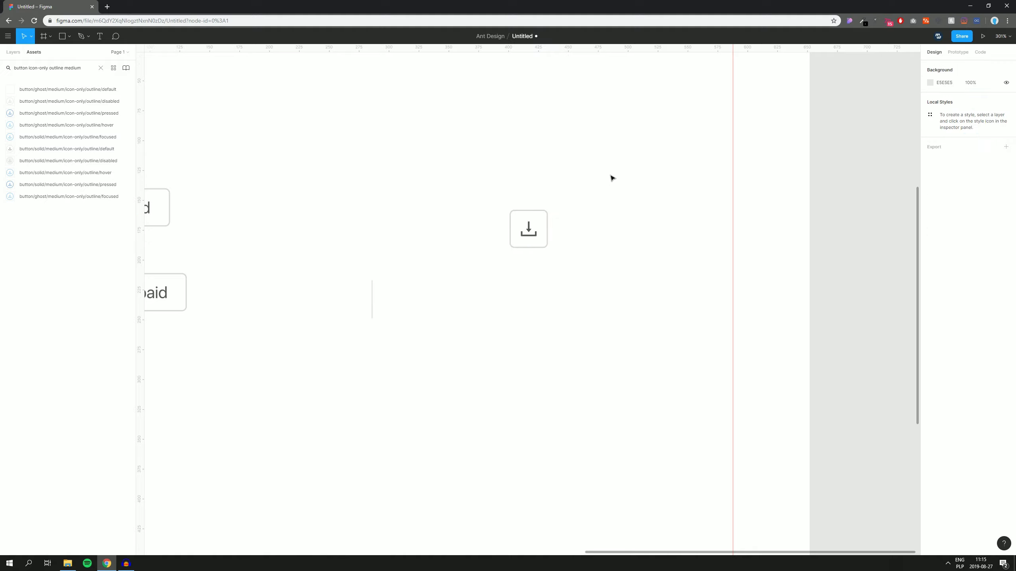
left_click(528, 230)
left_click_drag(528, 230, 570, 232)
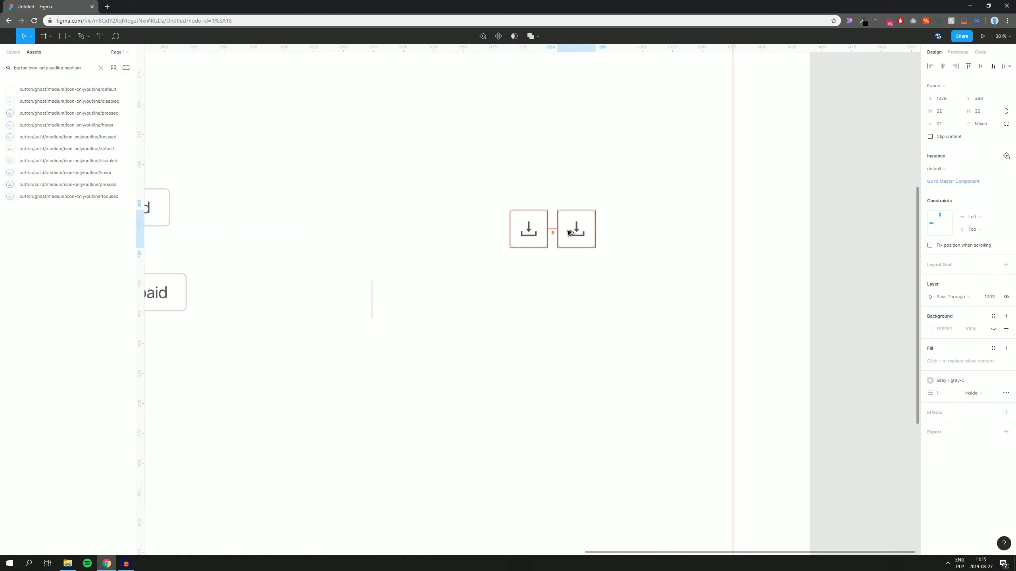
left_click(619, 203)
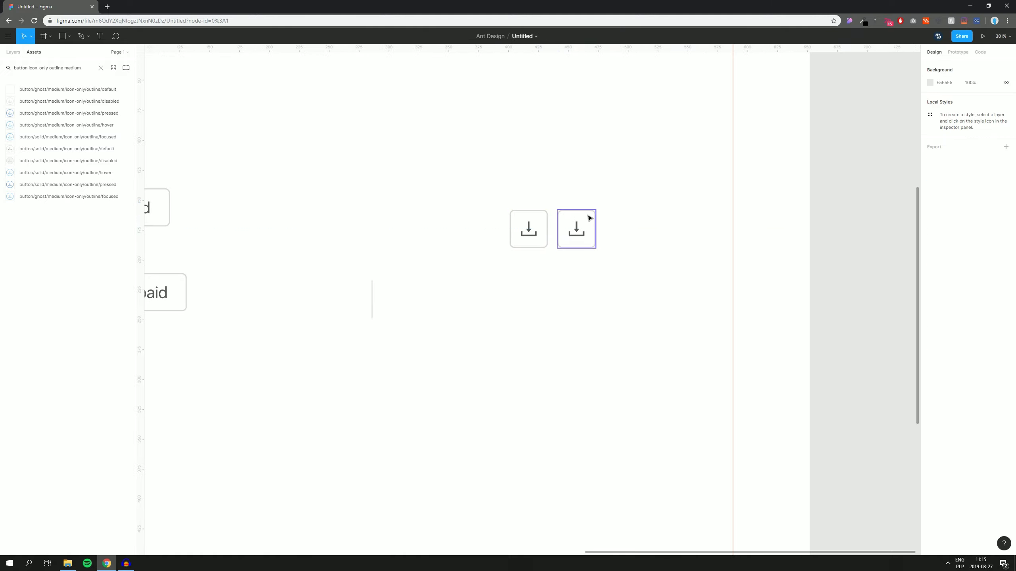
double_click(528, 229)
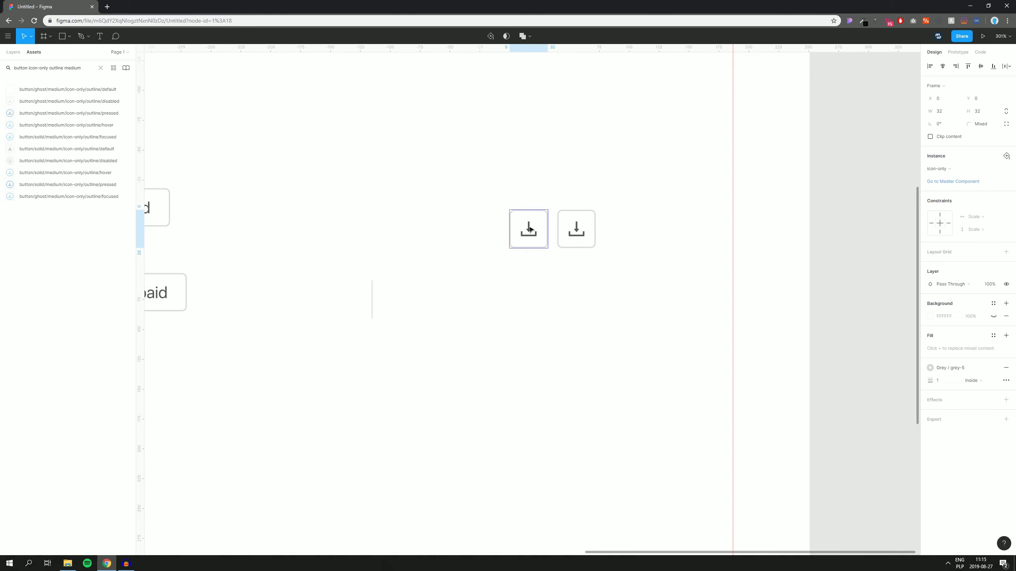
Step: Swap the left button's icon for the filter icon and give it a darker grey fill
left_click(937, 169)
mouse_move(919, 217)
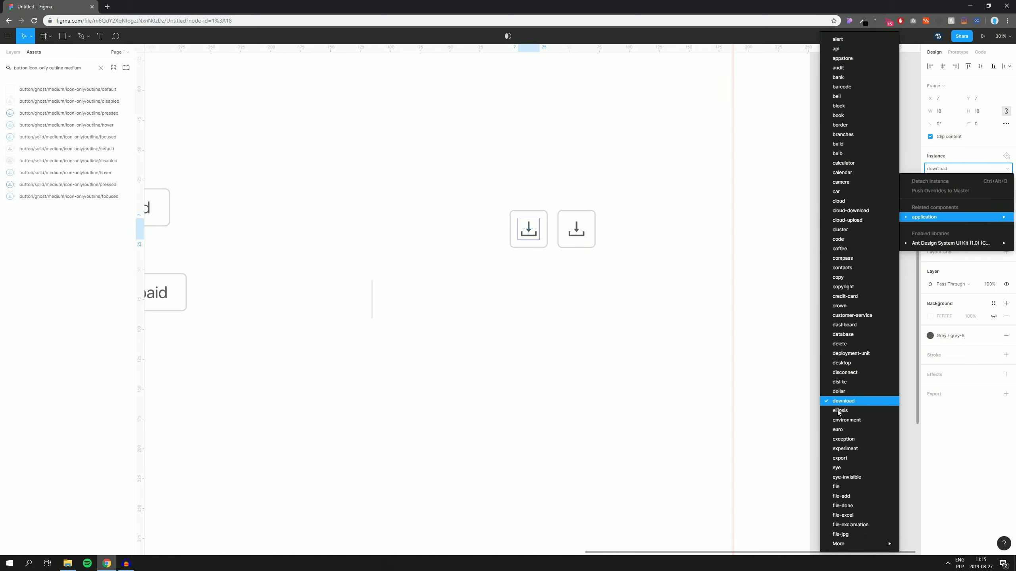
mouse_move(839, 546)
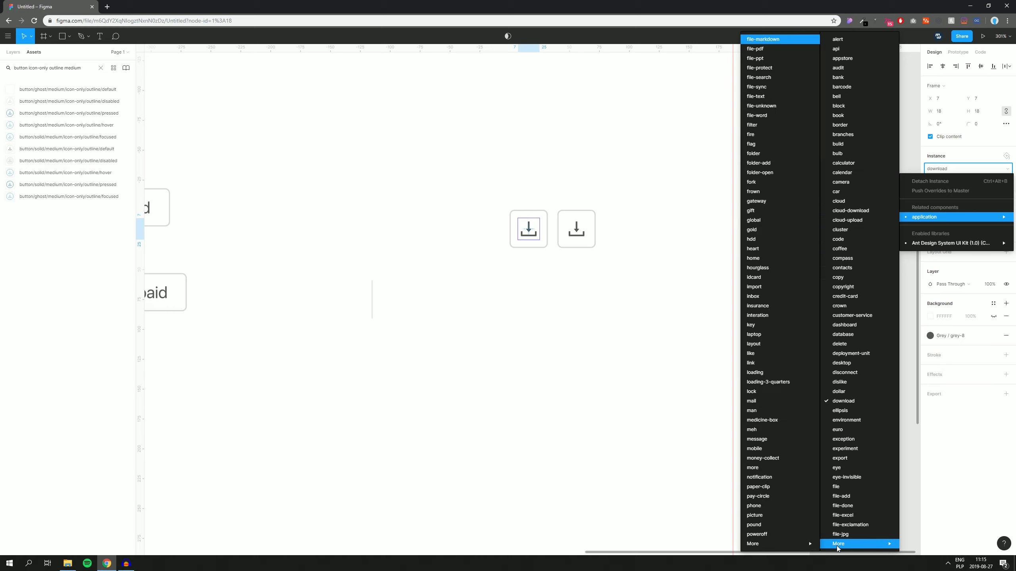
left_click(761, 129)
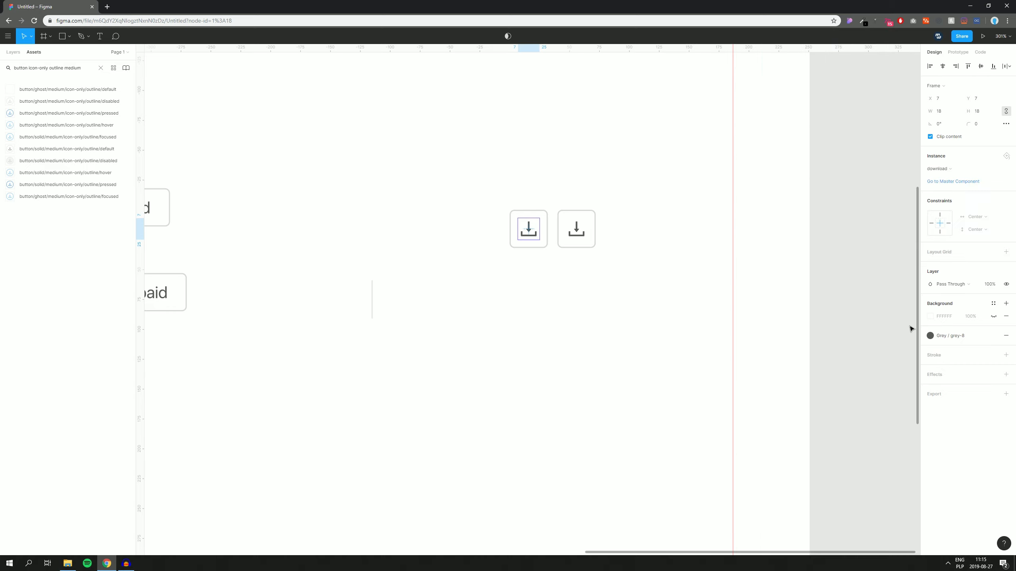
left_click(943, 338)
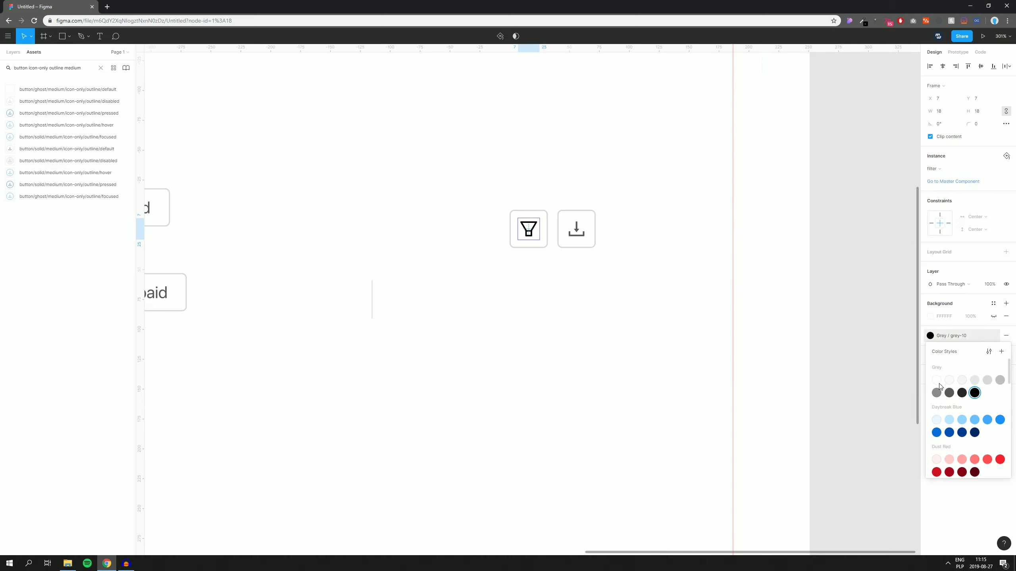
left_click(949, 397)
left_click(657, 322)
Step: Swap the right button's download icon for the vertical more icon and darken its fill
left_click_drag(605, 325, 551, 324)
double_click(523, 230)
double_click(524, 230)
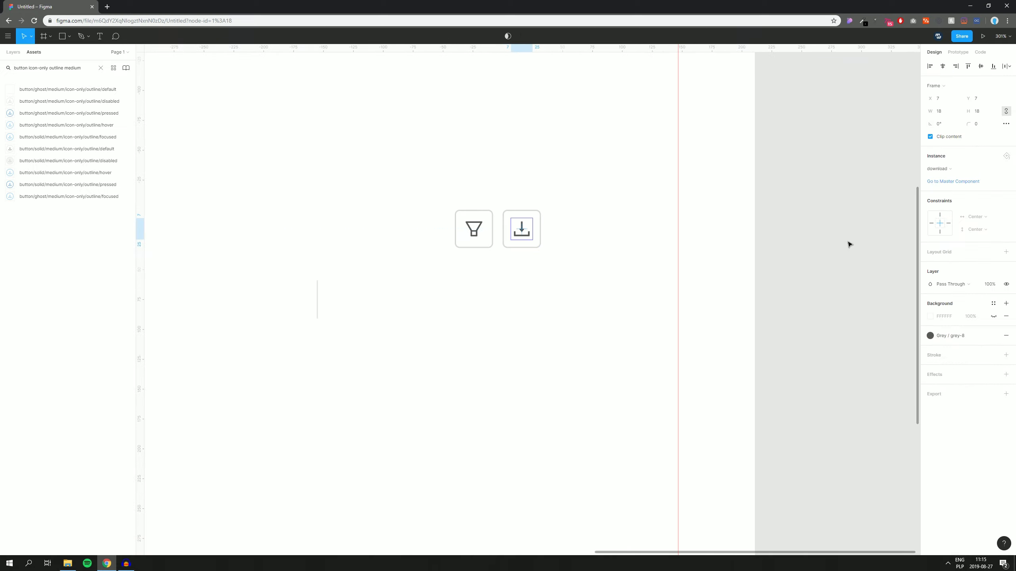
left_click(943, 168)
mouse_move(924, 217)
mouse_move(840, 544)
mouse_move(798, 545)
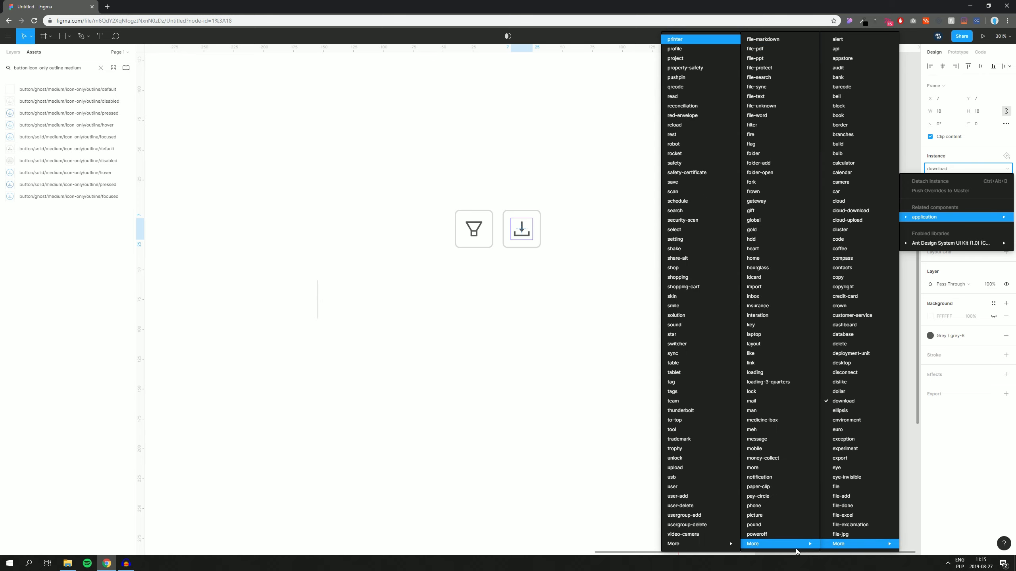
left_click(755, 471)
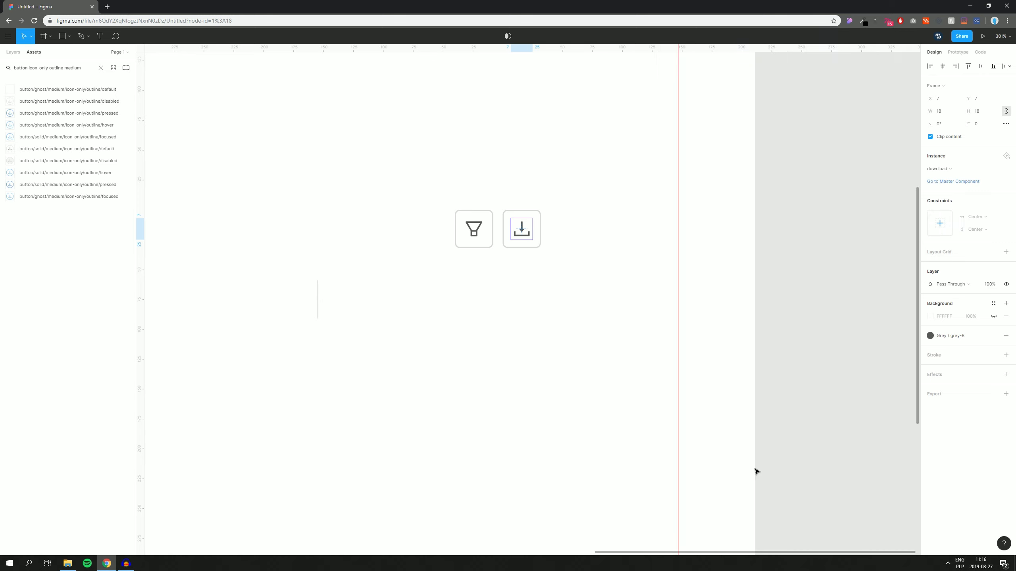
left_click(940, 337)
left_click(949, 393)
left_click(776, 378)
left_click_drag(447, 320, 659, 304)
Step: Line up Mark as paid, Mark as unpaid, Print and Delete in one row, centred and 8 px apart
scroll(663, 307, "down", 5)
scroll(640, 334, "up", 4)
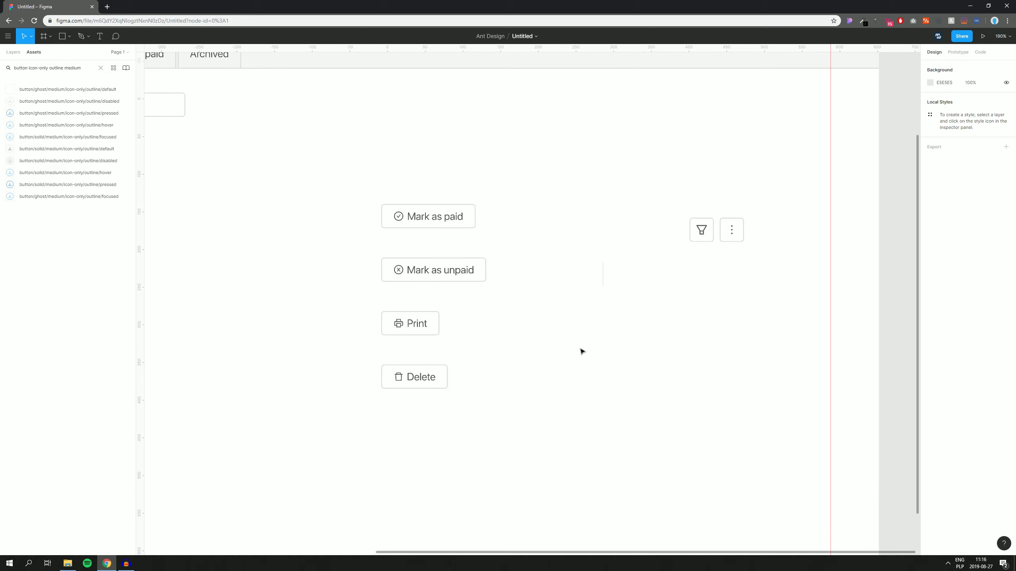
left_click_drag(425, 229, 232, 288)
left_click_drag(454, 272, 370, 276)
left_click_drag(438, 324, 468, 277)
left_click_drag(453, 371, 556, 275)
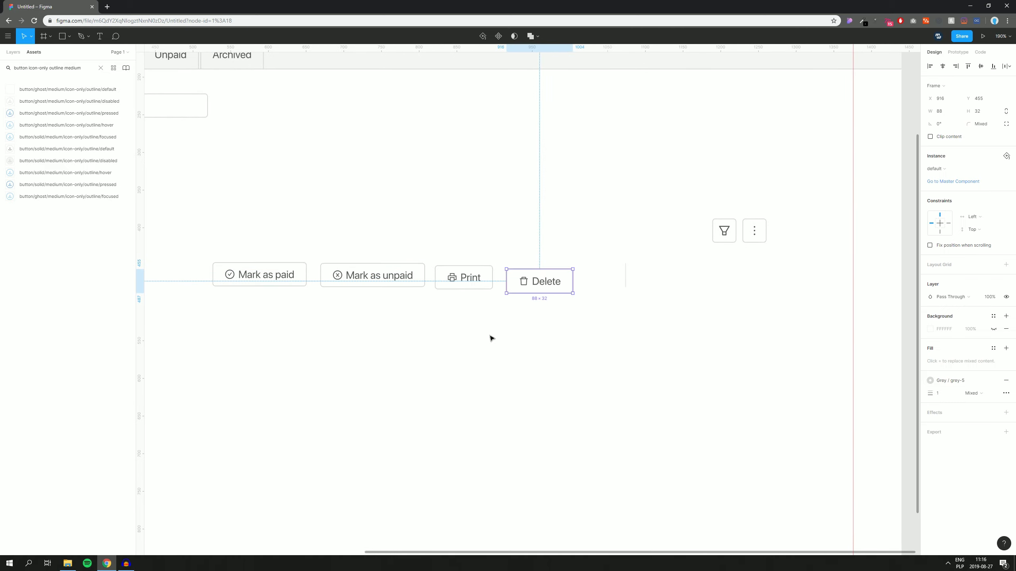
left_click_drag(229, 369, 596, 219)
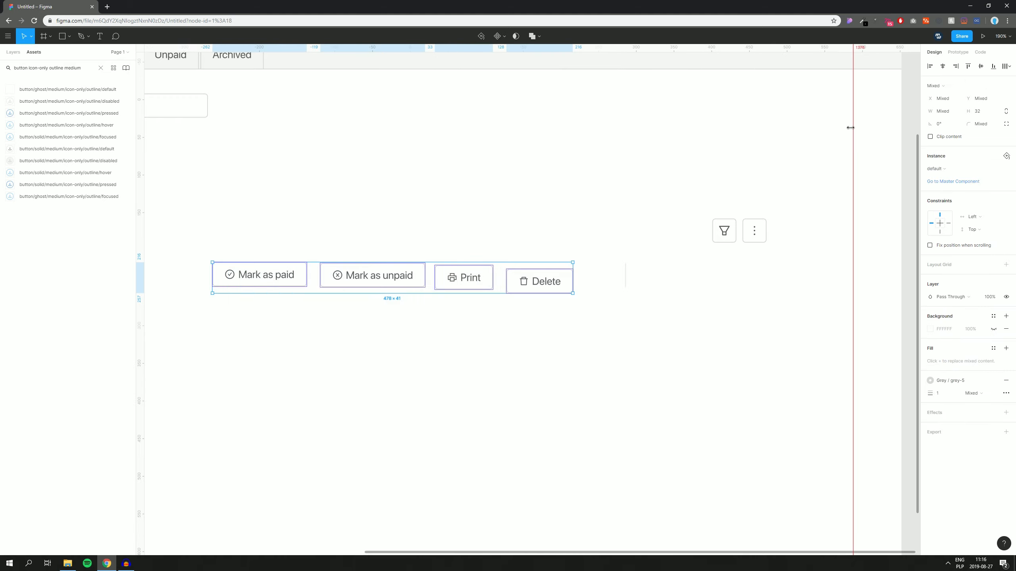
left_click(980, 69)
left_click(1006, 66)
left_click(947, 79)
left_click(944, 137)
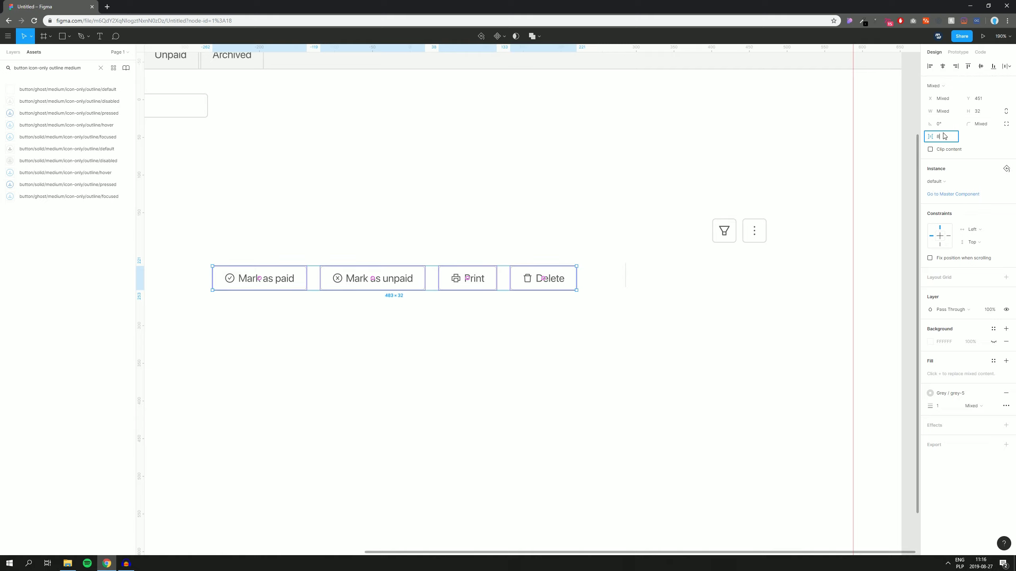
type("8")
key("Return")
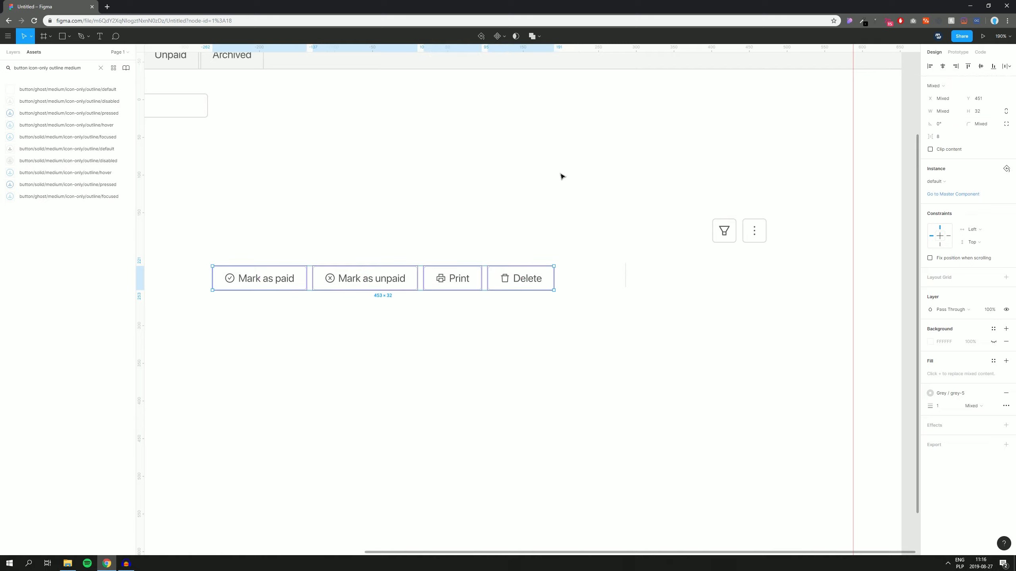
Step: Add the divider and filter/more buttons to the row and space all items 24 px apart
left_click_drag(626, 276, 581, 279)
left_click_drag(684, 267, 649, 287)
left_click_drag(369, 345, 732, 210)
left_click(980, 66)
left_click(1006, 65)
left_click(904, 91)
left_click(940, 127)
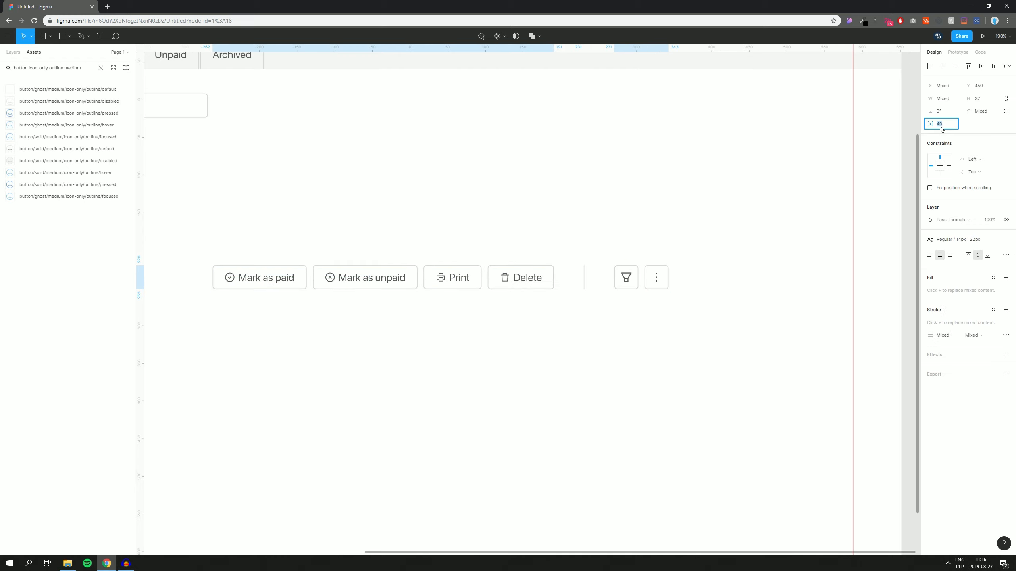
type("24")
key("Return")
Step: Move the button row up level with the Search invoices field, against the right edge
scroll(661, 212, "up", 2)
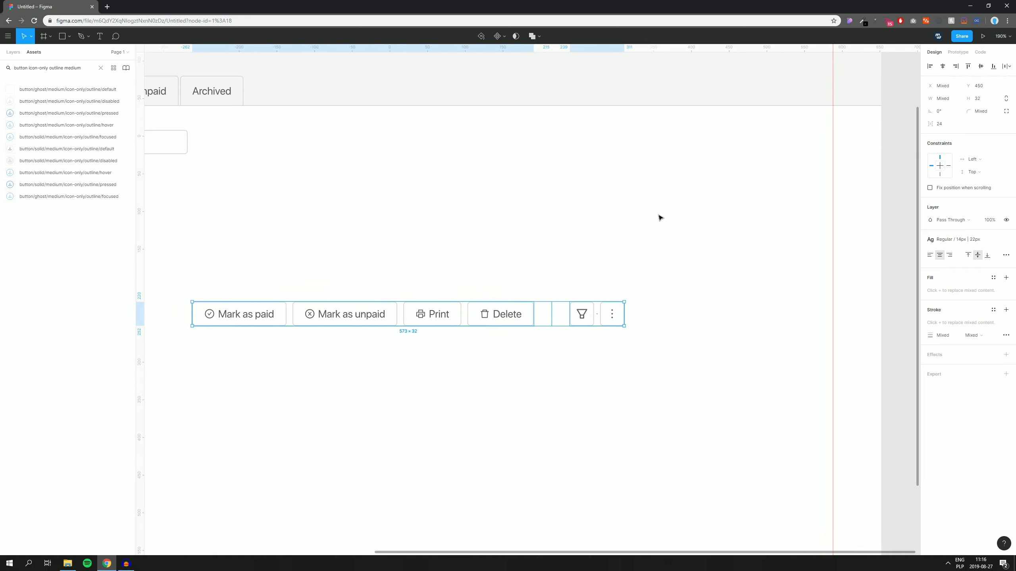
left_click_drag(569, 322, 764, 146)
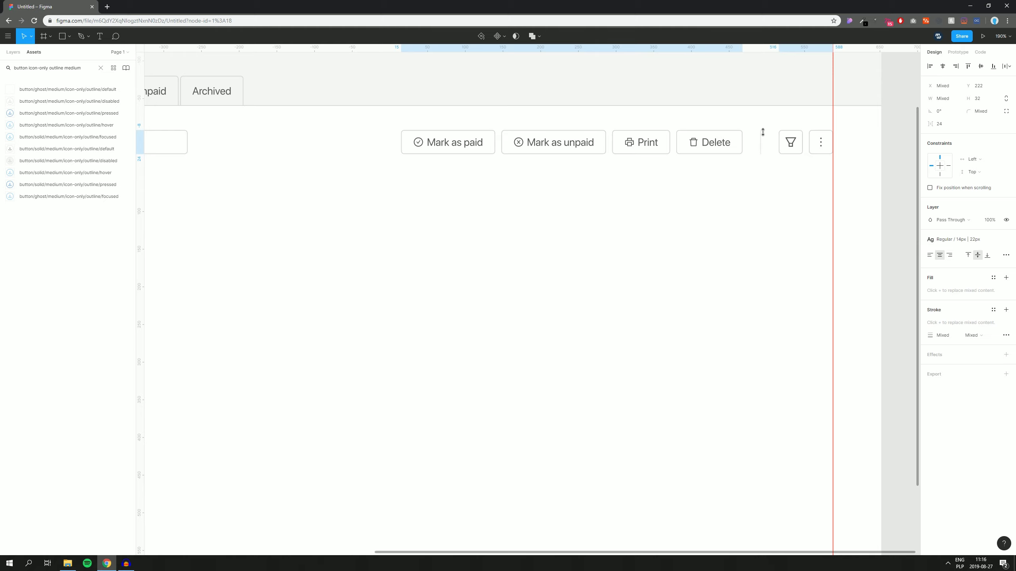
left_click(718, 235)
scroll(719, 235, "down", 4)
left_click_drag(653, 243, 685, 249)
scroll(578, 249, "up", 1)
left_click_drag(480, 235, 545, 257)
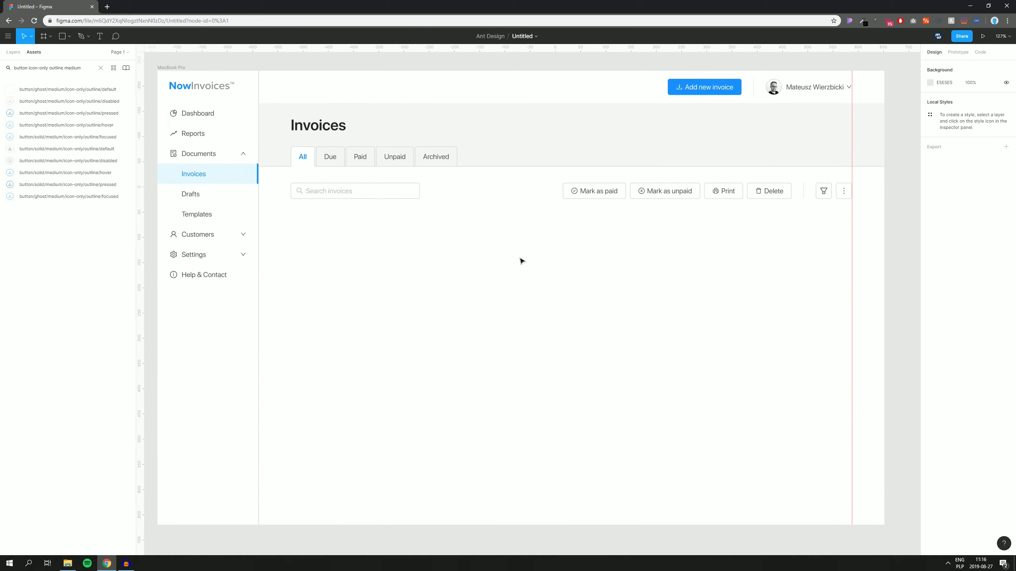
Step: Replace the old asset search query with 'table goup'
left_click_drag(280, 208, 848, 190)
left_click(641, 276)
scroll(638, 276, "down", 1)
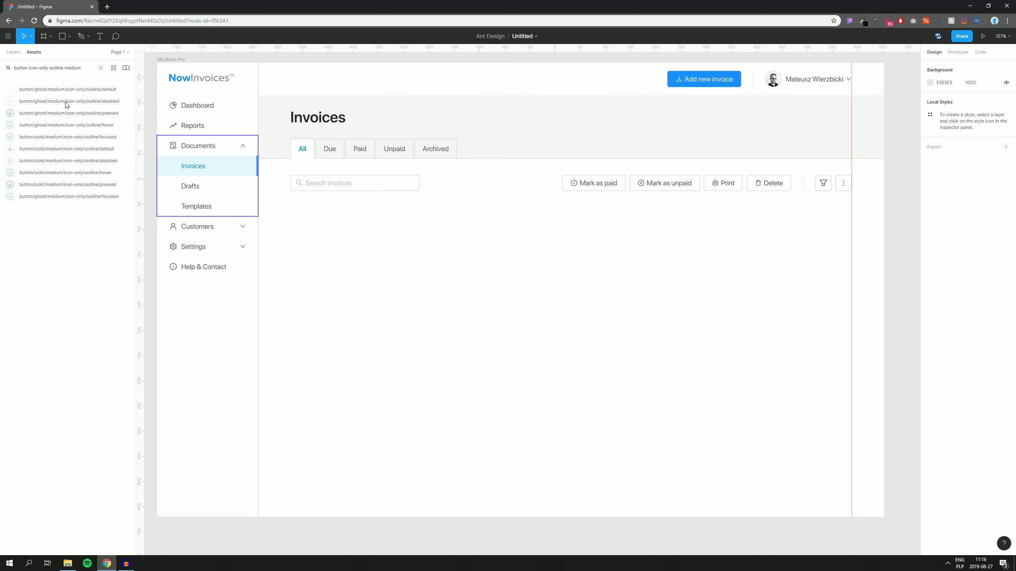
triple_click(90, 68)
type("table goup")
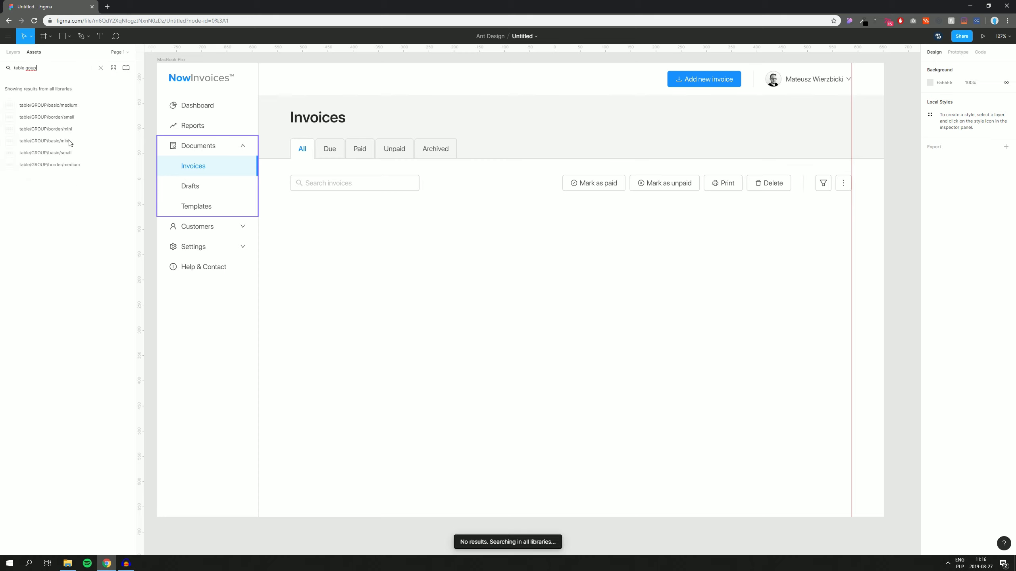
Step: Place table/GROUP/basic/medium under the search field and detach it from its component
left_click_drag(68, 105, 517, 307)
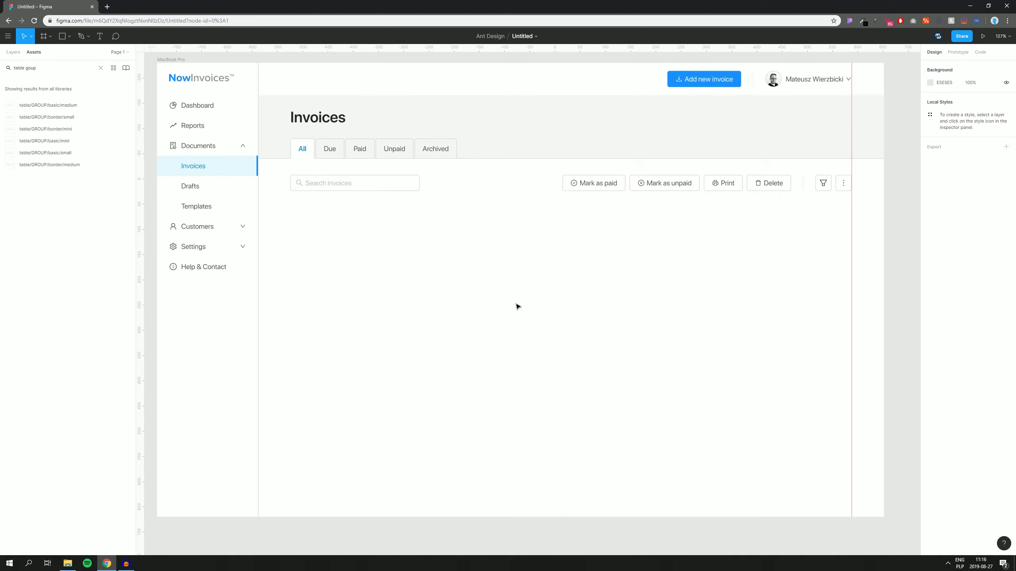
left_click_drag(517, 279, 541, 294)
right_click(541, 294)
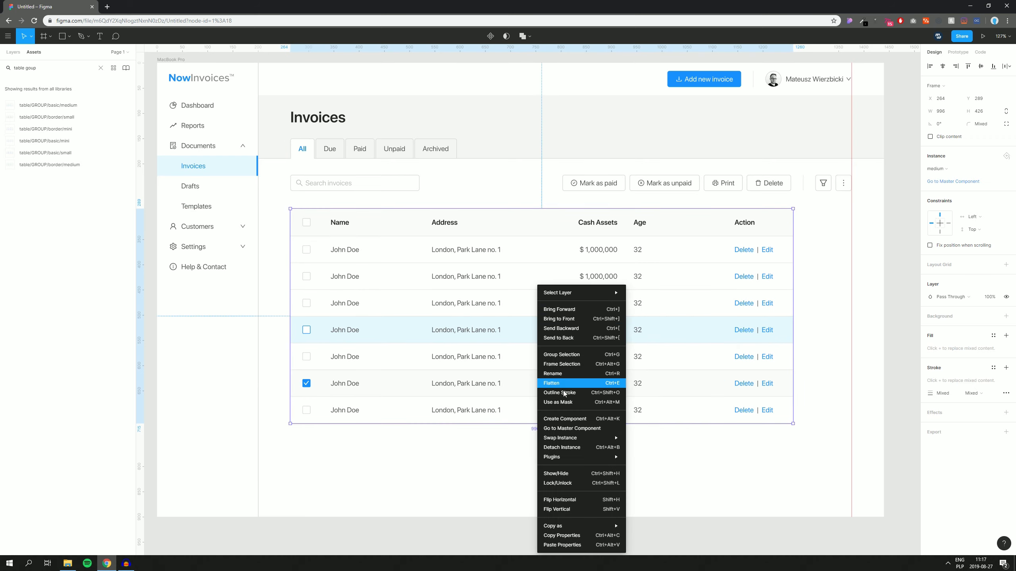
left_click(562, 447)
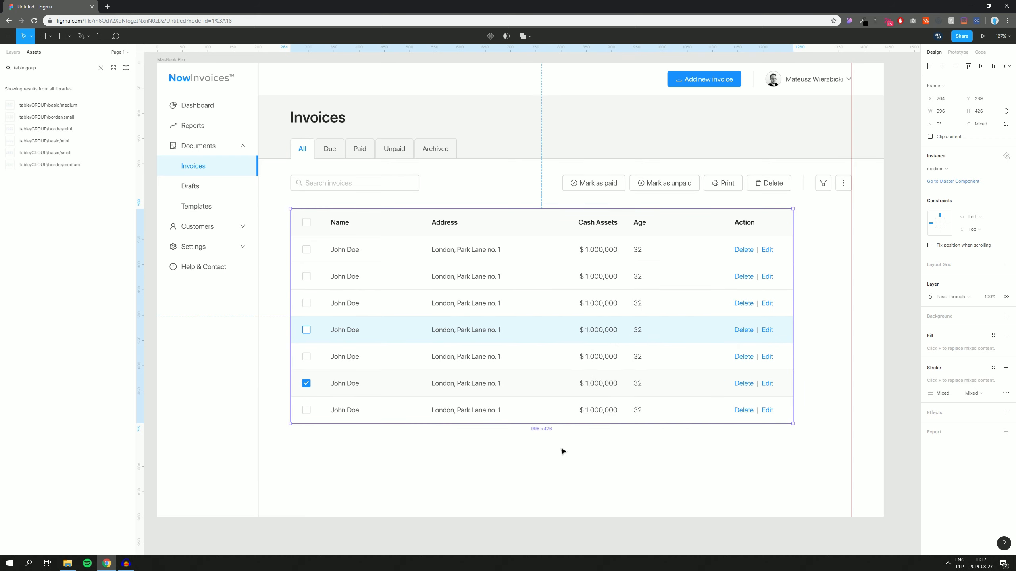
right_click(548, 393)
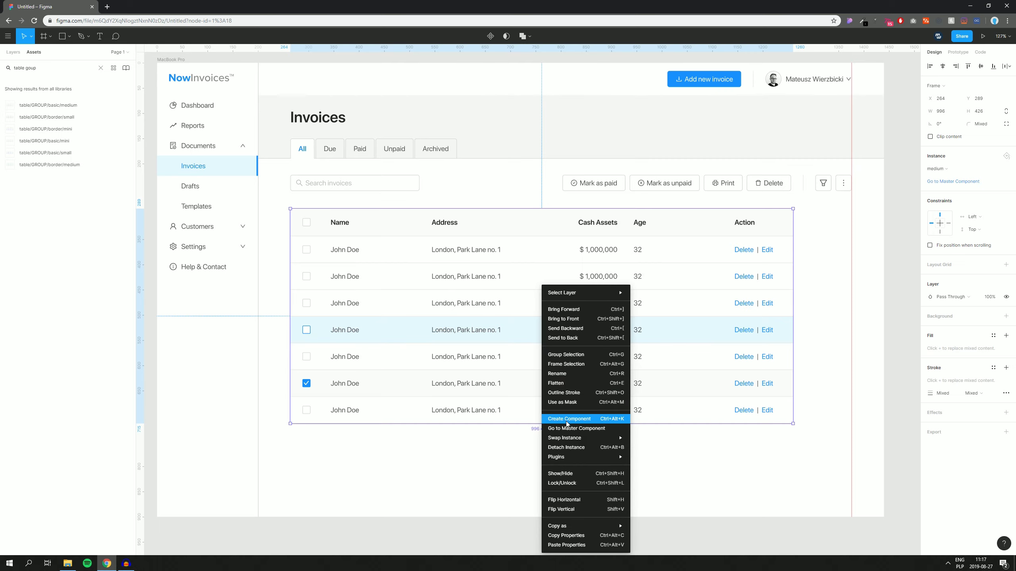
left_click(531, 441)
right_click(515, 331)
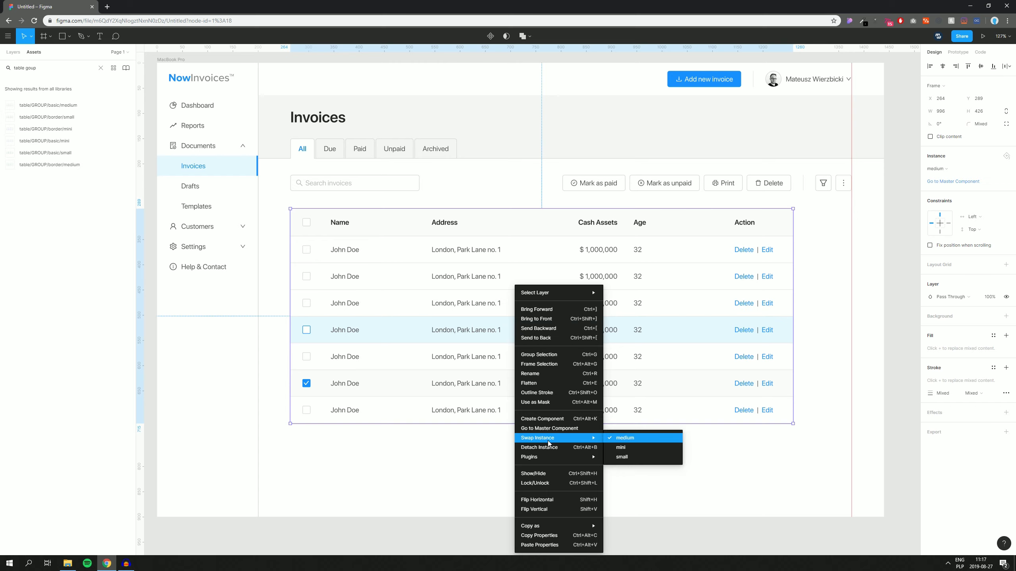
key("Escape")
left_click(522, 442)
right_click(477, 320)
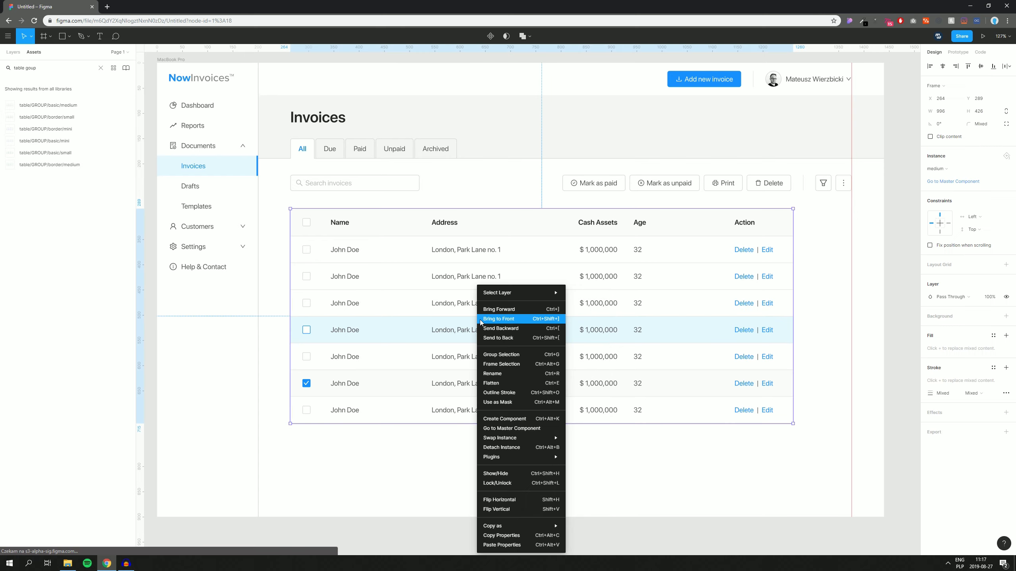
left_click(498, 447)
Step: Delete the bottom six table rows, keeping the header and one data row
left_click_drag(336, 461, 607, 308)
right_click(549, 290)
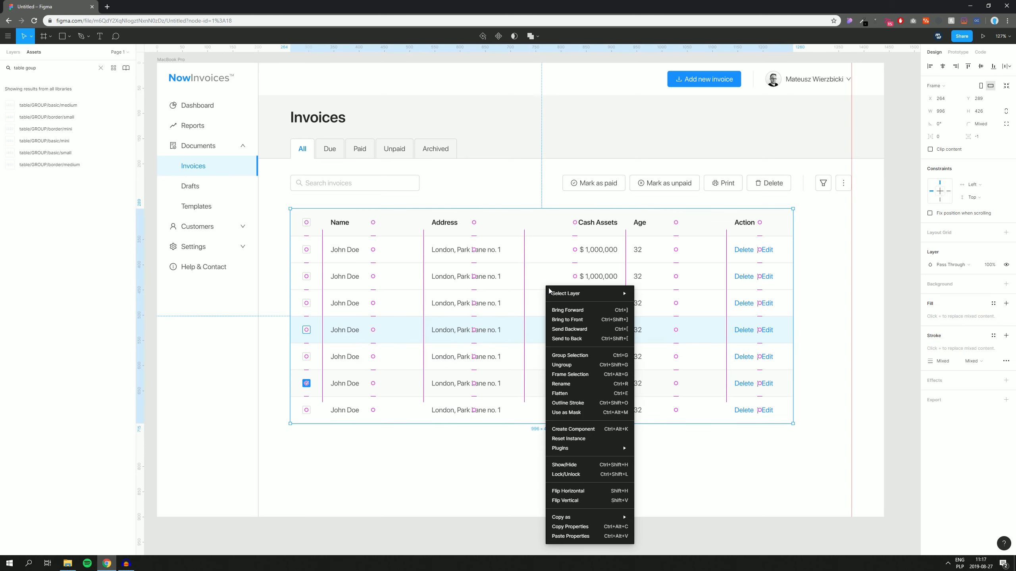
left_click(562, 369)
left_click(478, 458)
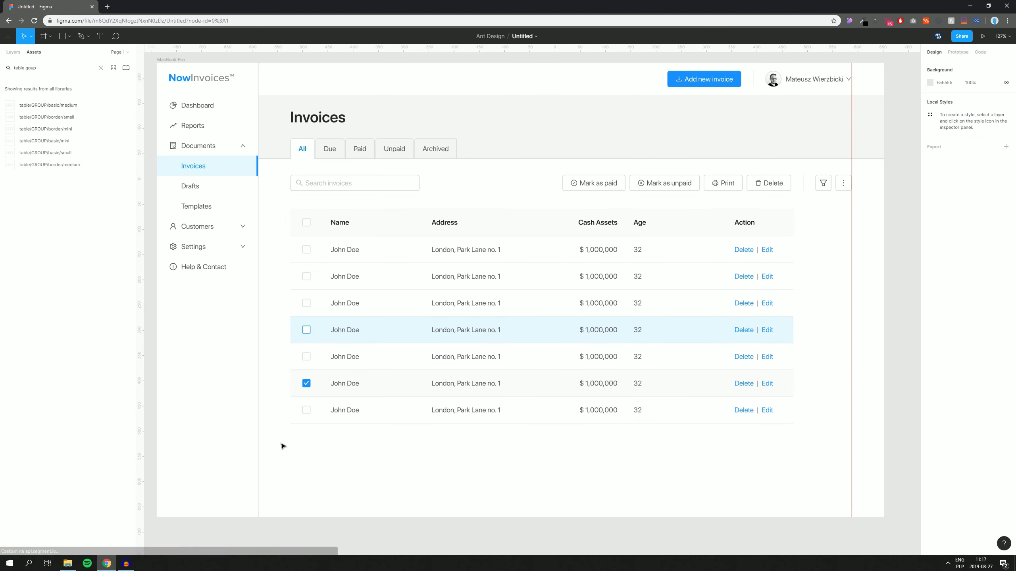
left_click_drag(283, 446, 817, 277)
key("Delete")
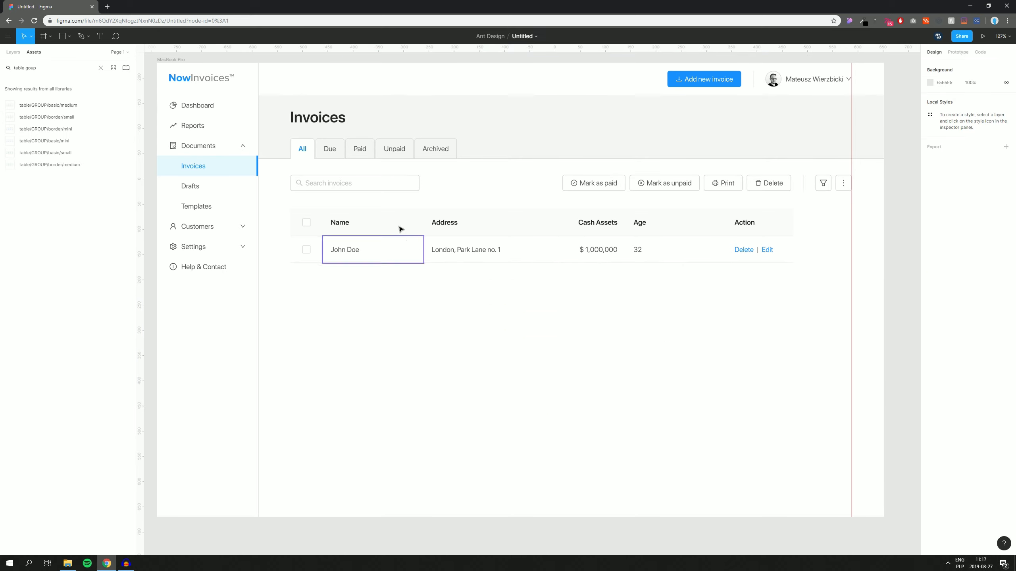
Step: Rename the headers Name, Address, Cash Assets and Age to Customer, Invoice ID, Date and Amount
double_click(346, 223)
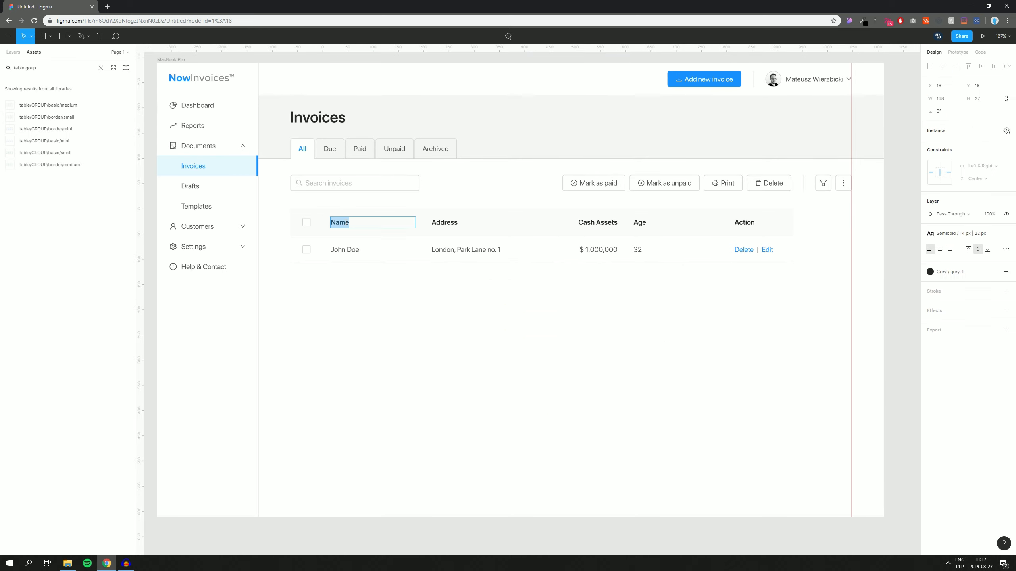
type("Customer")
double_click(447, 223)
key("BackSpace")
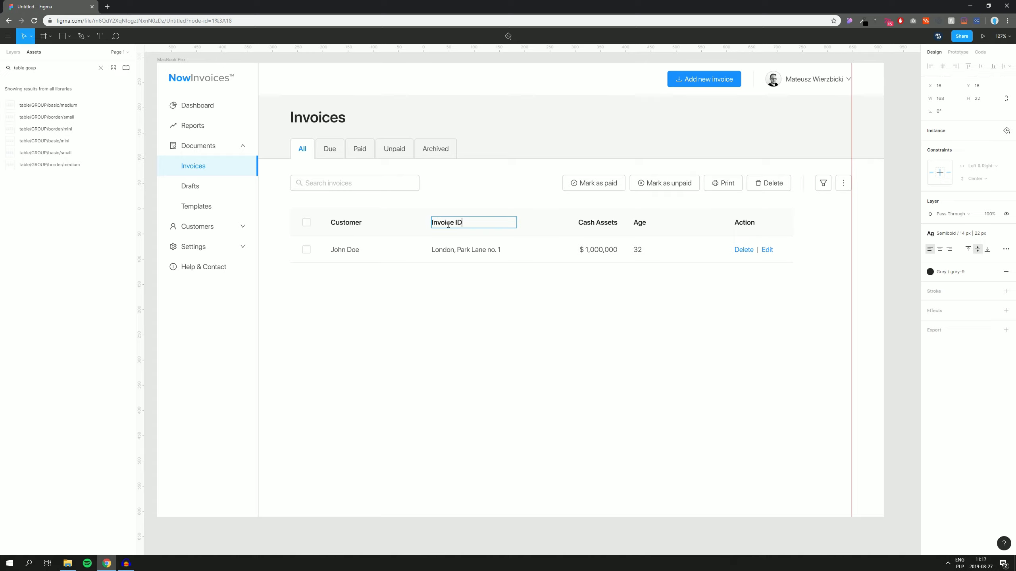
double_click(602, 223)
type("Date")
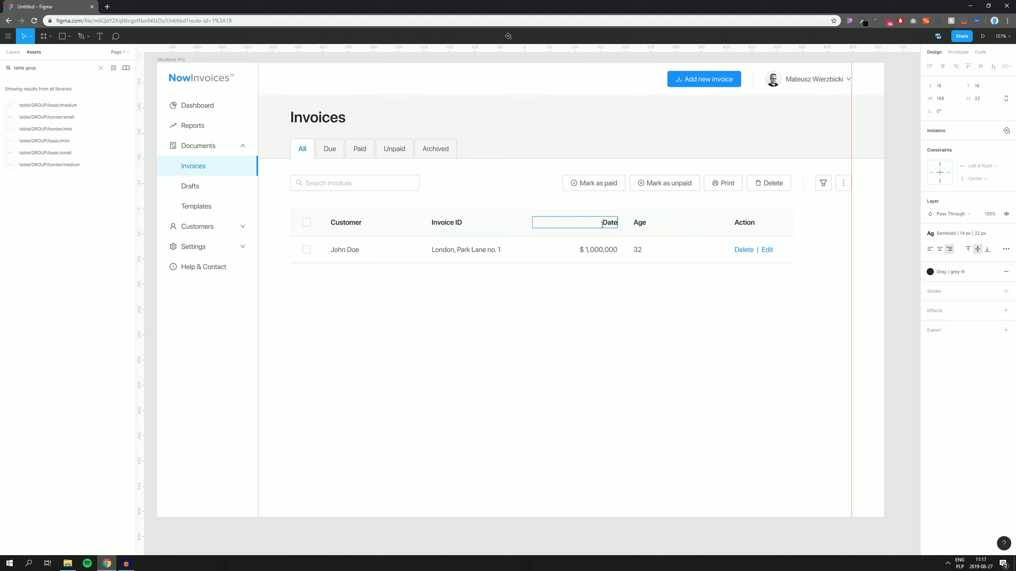
double_click(643, 223)
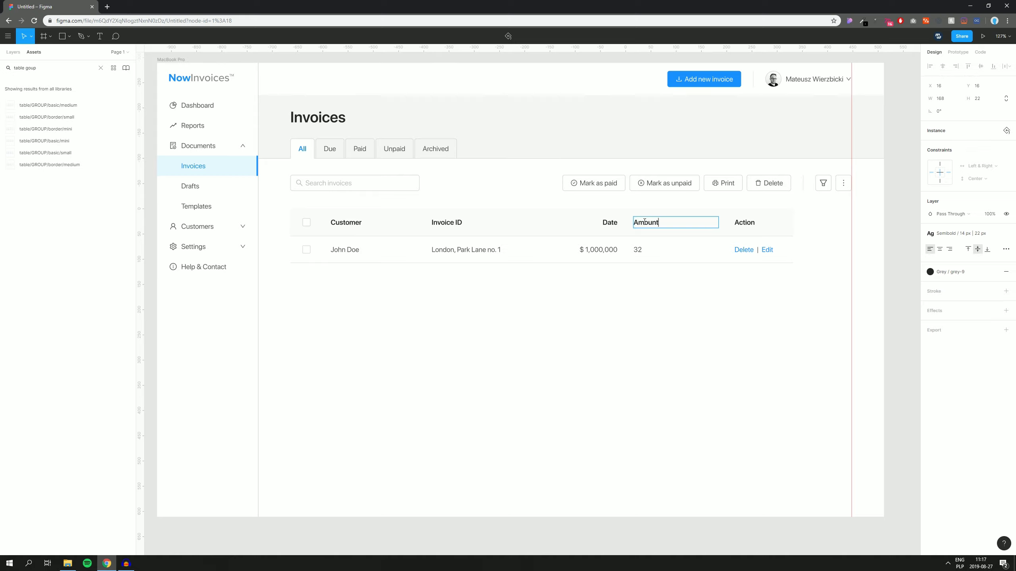
left_click(748, 284)
Step: Move the Action column right and rename the duplicated Amount column to Status
left_click(780, 225)
left_click_drag(779, 225, 837, 227)
left_click_drag(666, 302, 749, 225)
double_click(725, 223)
type("Status")
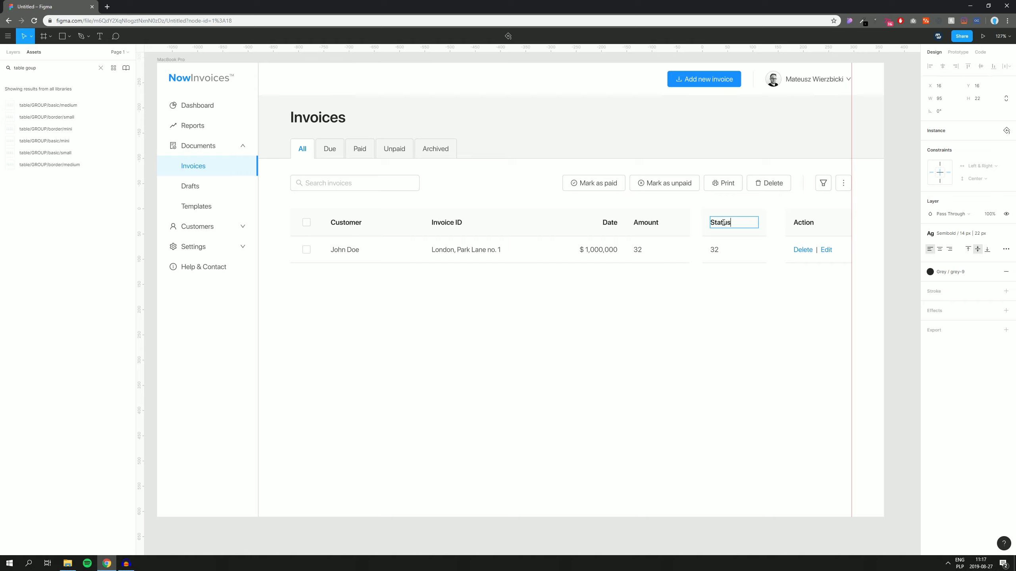
left_click(718, 301)
Step: Clear the 32 from the Status cell and change the Action cell text to View
scroll(675, 300, "right", 1)
left_click(689, 253)
double_click(690, 254)
key("Escape")
double_click(777, 254)
type("VC")
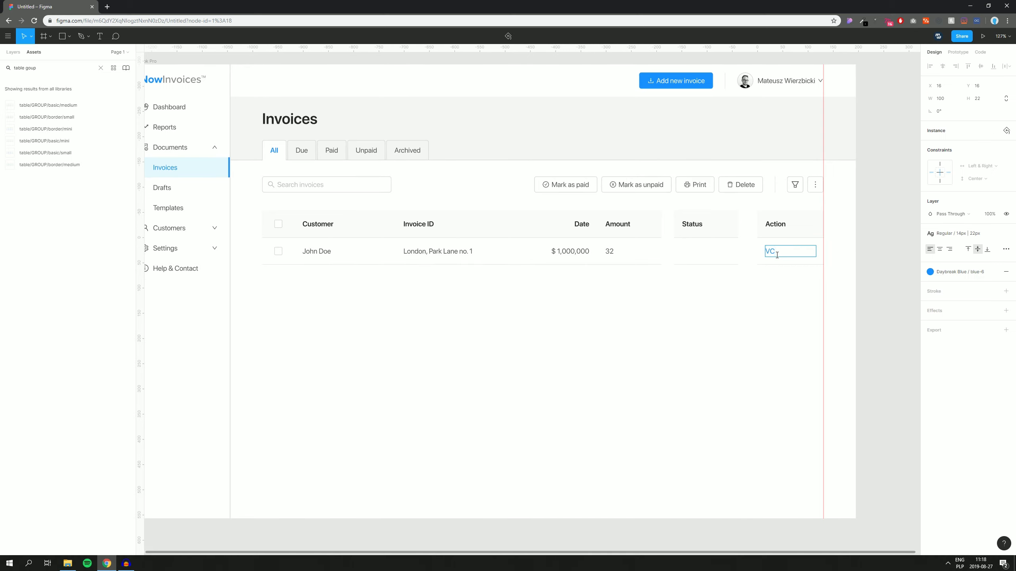
left_click(764, 309)
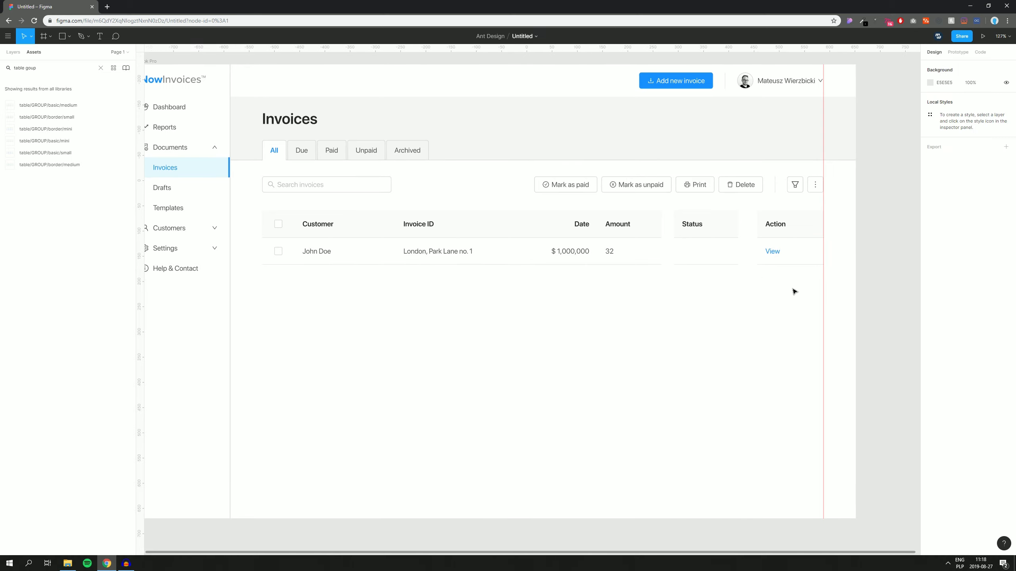
Step: Nudge the Action header and View cell 1 px left onto the guide
scroll(824, 233, "up", 6)
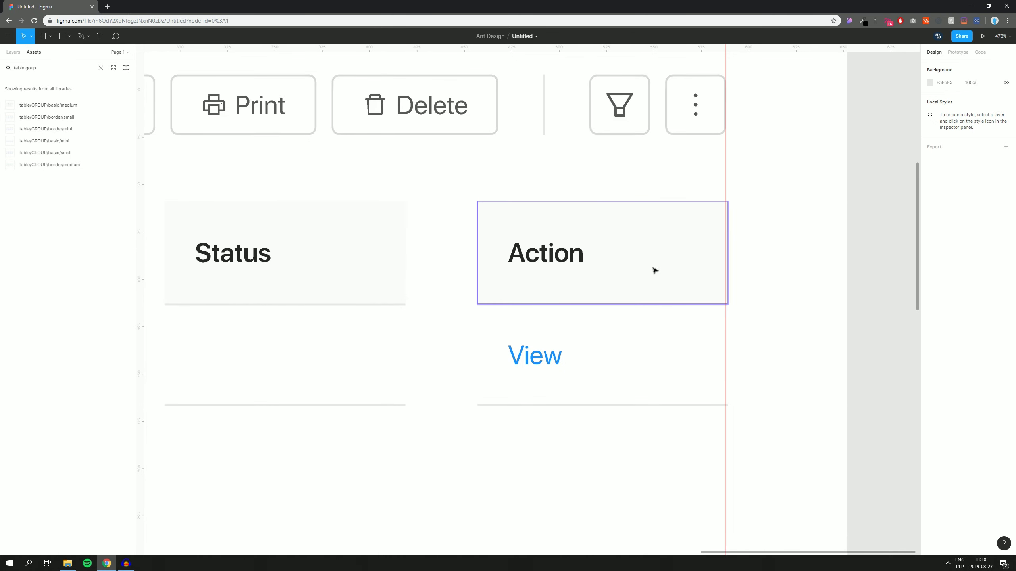
left_click(653, 271)
left_click(510, 397, "shift")
key("shift+2")
key("Left")
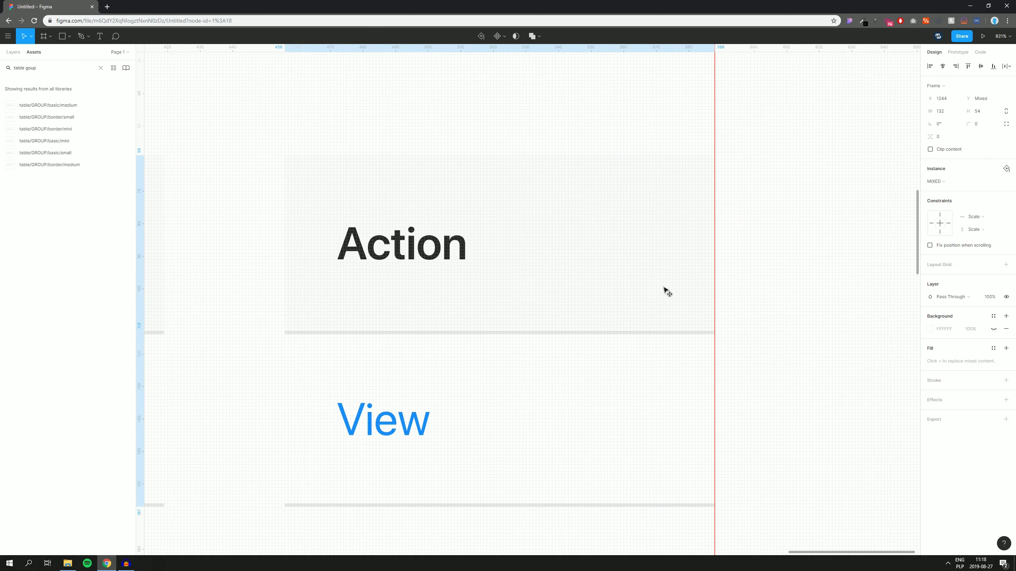
left_click(757, 246)
Step: Resize and move the Status column so it sits flush against the Action column
scroll(748, 182, "down", 4)
left_click_drag(758, 164, 749, 223)
scroll(749, 223, "up", 2)
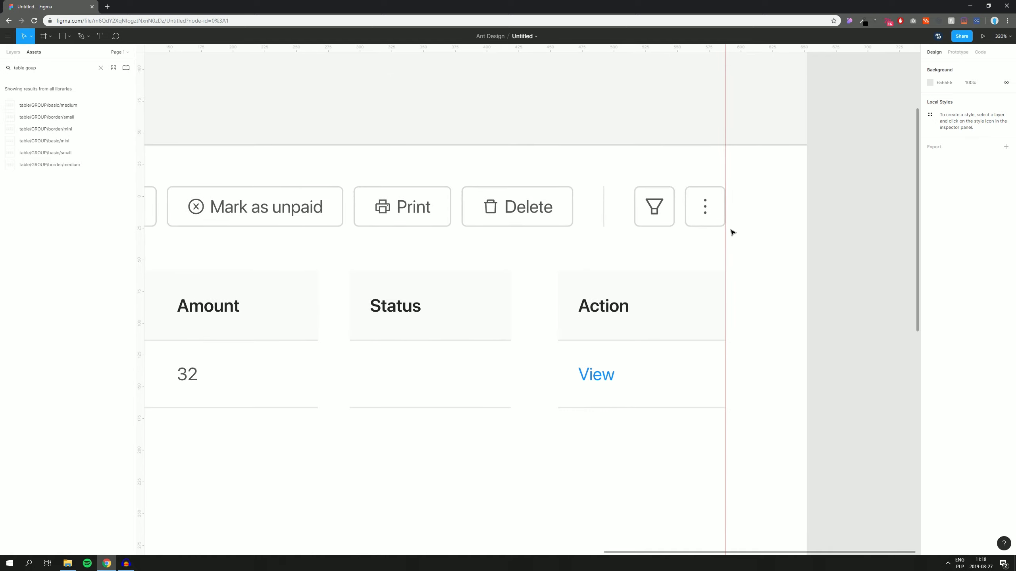
scroll(552, 278, "up", 2)
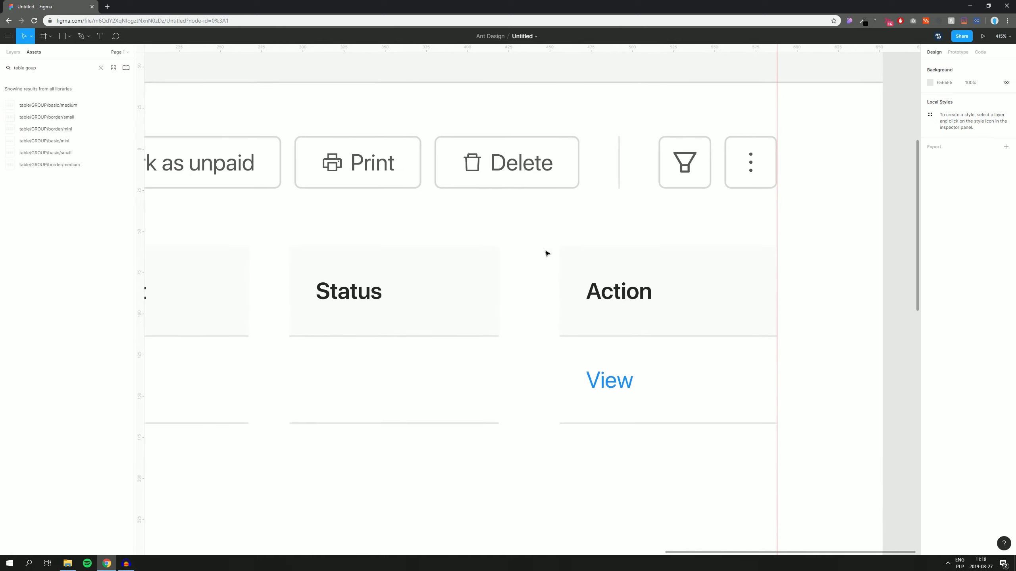
left_click_drag(537, 240, 517, 375)
left_click_drag(594, 470, 641, 290)
left_click_drag(560, 300, 596, 301)
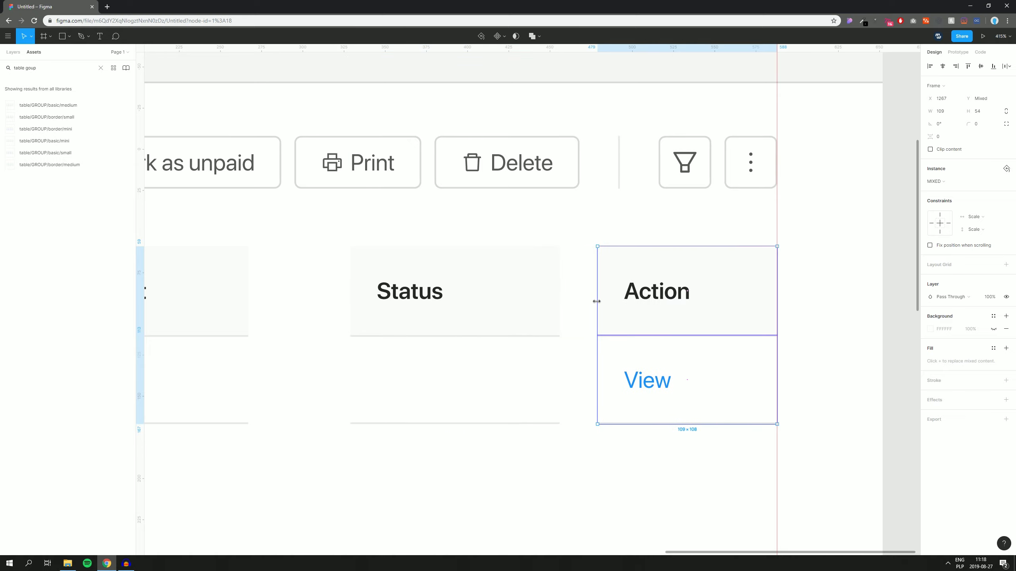
left_click_drag(555, 452, 541, 257)
left_click_drag(561, 293, 598, 293)
left_click_drag(351, 311, 401, 311)
left_click(367, 447)
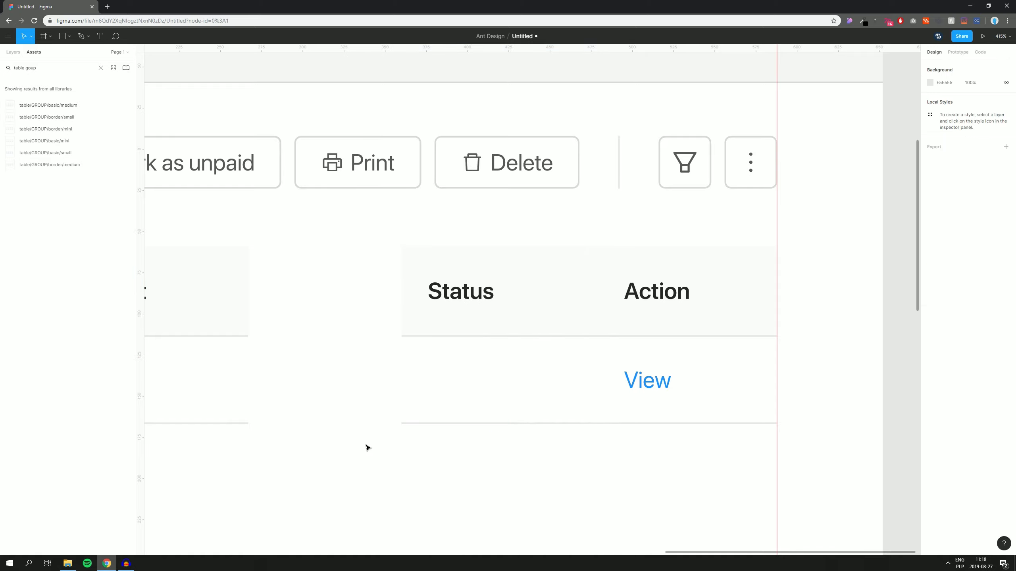
scroll(367, 446, "down", 5, "ctrl")
left_click_drag(367, 447, 581, 334)
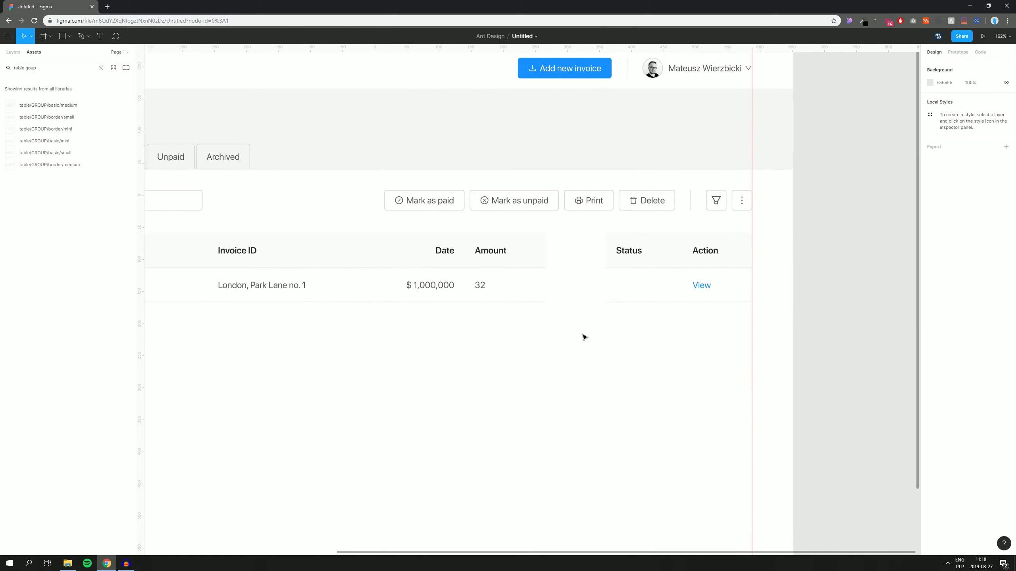
Step: Widen the Amount column and right-align its header and 32 value
left_click_drag(492, 315, 544, 254)
scroll(582, 283, "up", 5, "ctrl")
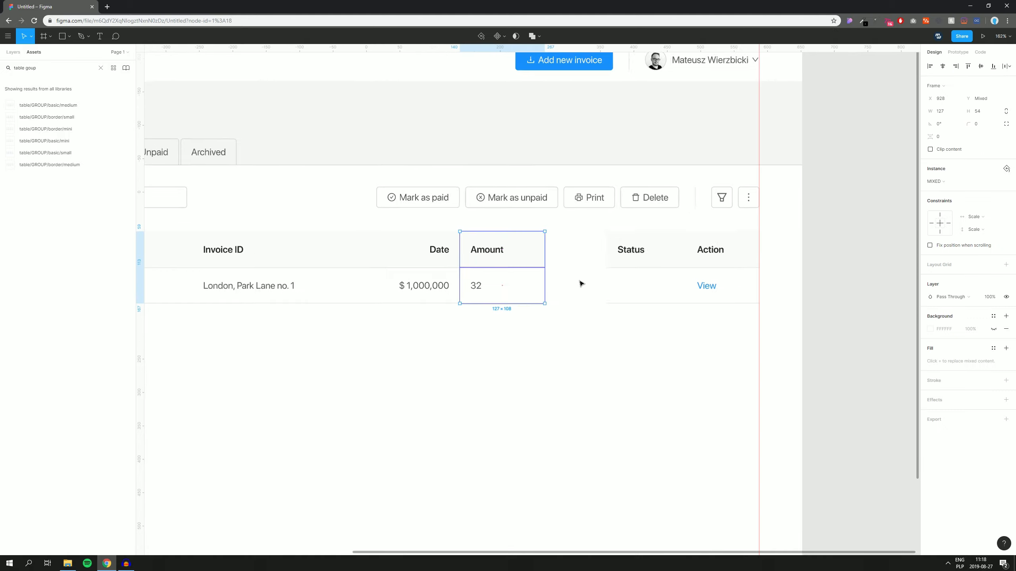
left_click_drag(486, 233, 607, 229)
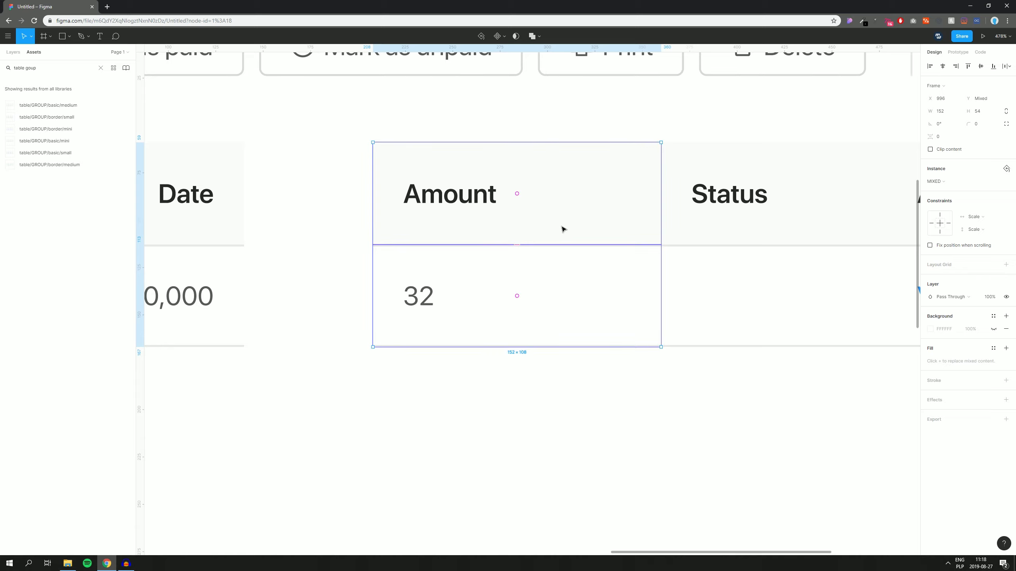
double_click(482, 199)
left_click(950, 249)
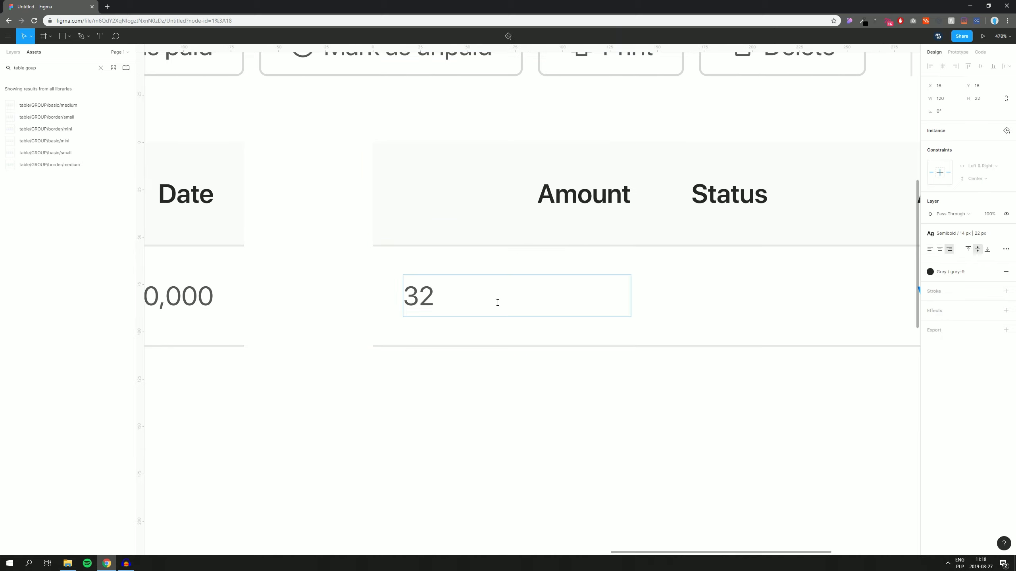
double_click(429, 297)
left_click(949, 249)
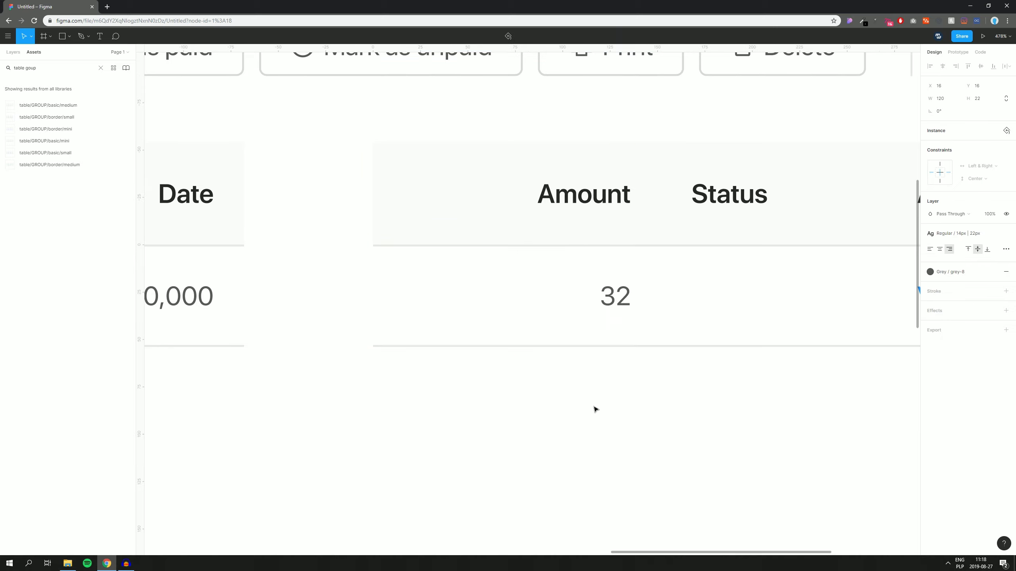
left_click(596, 408)
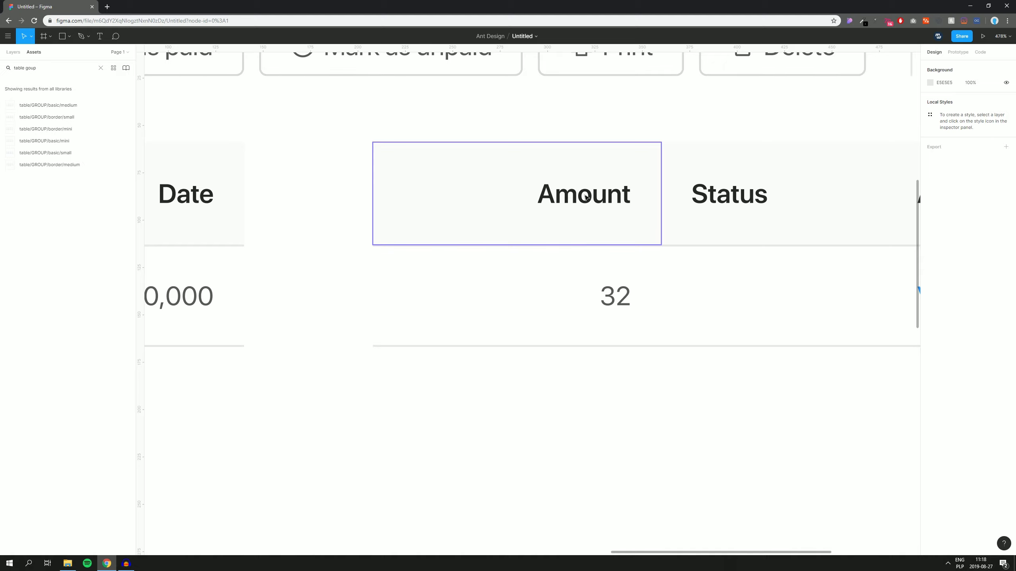
Step: Left-align the Date header and its $ 1,000,000 value
left_click_drag(609, 364, 530, 392)
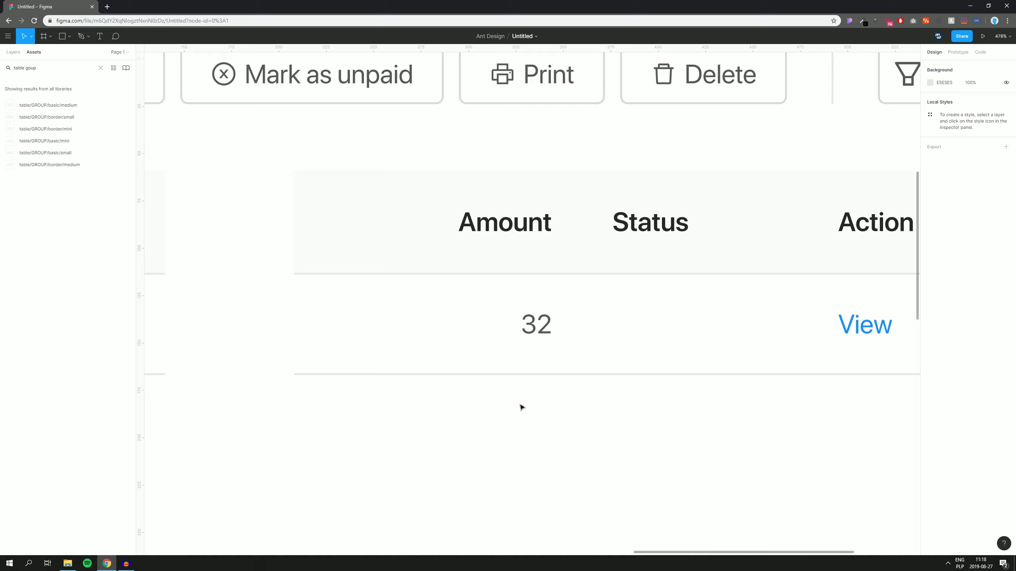
scroll(495, 416, "down", 5)
left_click_drag(451, 455, 584, 372)
scroll(553, 371, "up", 1)
left_click(436, 268)
double_click(443, 209)
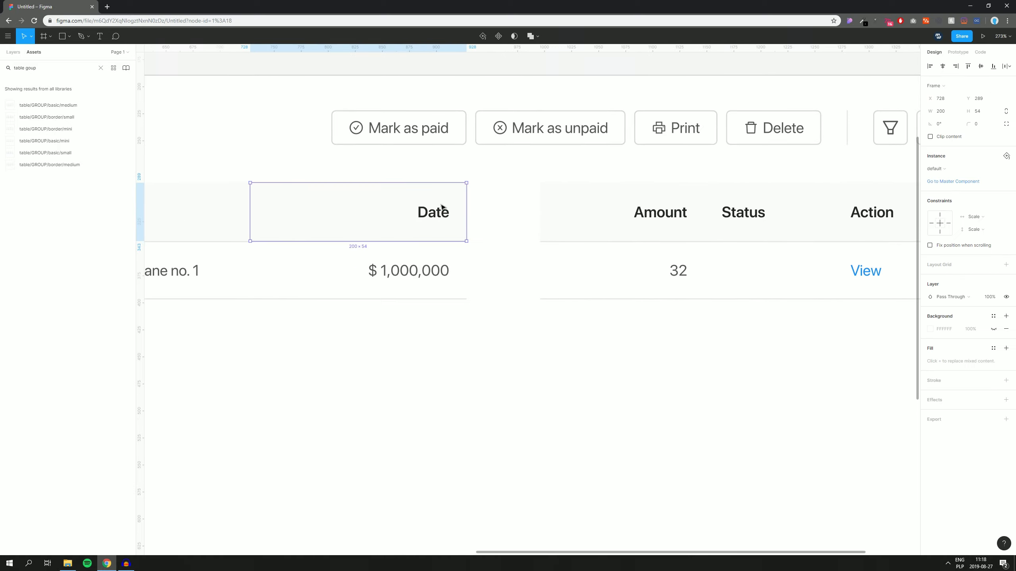
double_click(443, 210)
left_click(929, 249)
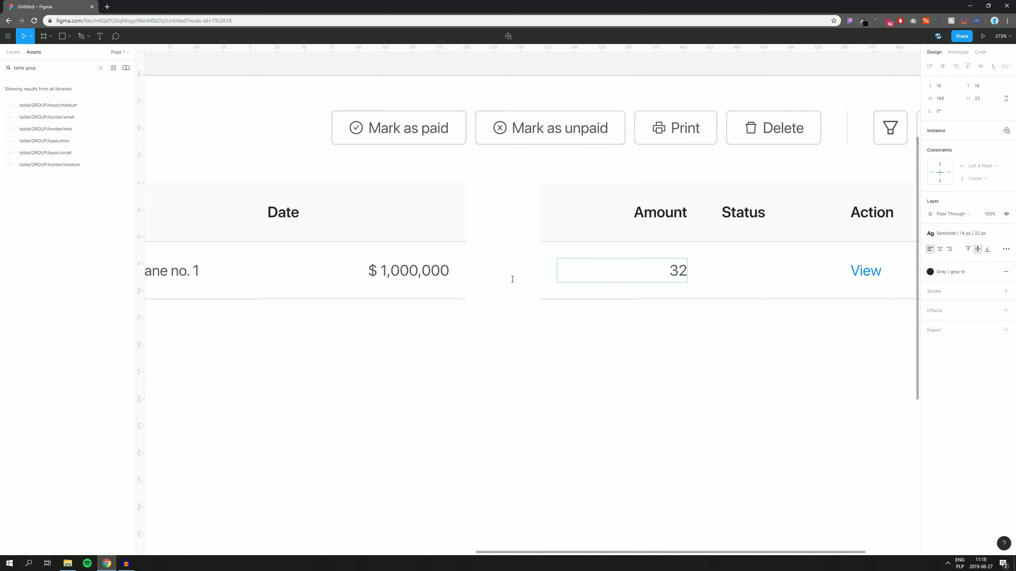
double_click(404, 278)
left_click(929, 249)
Step: Resize the Date column, widening it to 270 then trimming to 181
left_click_drag(375, 371, 427, 140)
left_click(424, 359)
left_click(464, 211)
left_click_drag(465, 211, 539, 213)
left_click_drag(250, 236, 344, 236)
left_click(359, 344)
Step: Shift the Invoice ID cells beside Date and widen the Customer column to 287
left_click_drag(377, 343, 668, 331)
left_click_drag(453, 347, 619, 203)
left_click(376, 326)
left_click_drag(376, 325, 586, 303)
left_click_drag(428, 335, 627, 177)
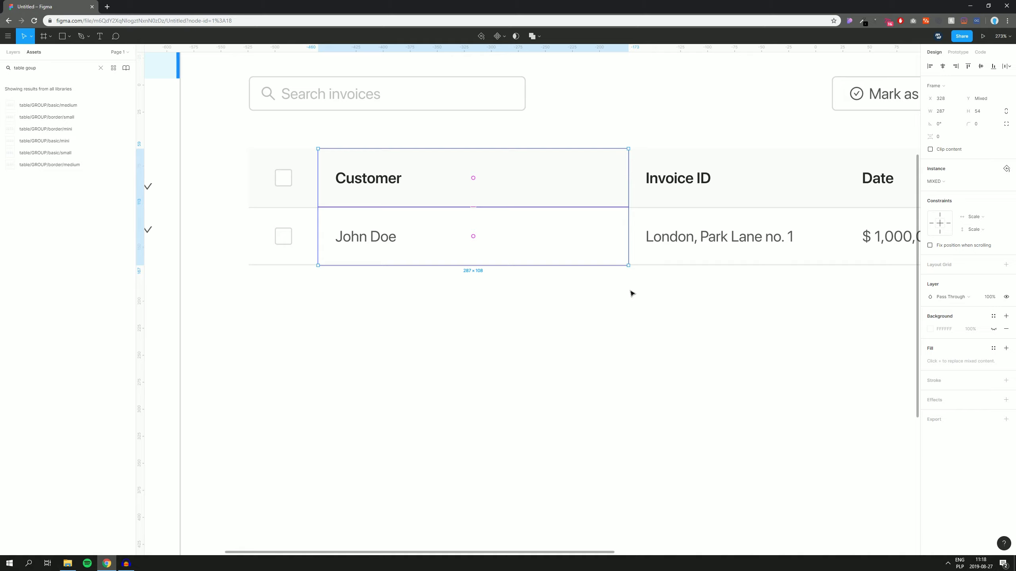
Step: Remove the accidental copy of the $ 1,000,000 cell that landed below the table
scroll(632, 184, "up", 3)
scroll(632, 185, "down", 3)
left_click(611, 349)
scroll(675, 330, "down", 2)
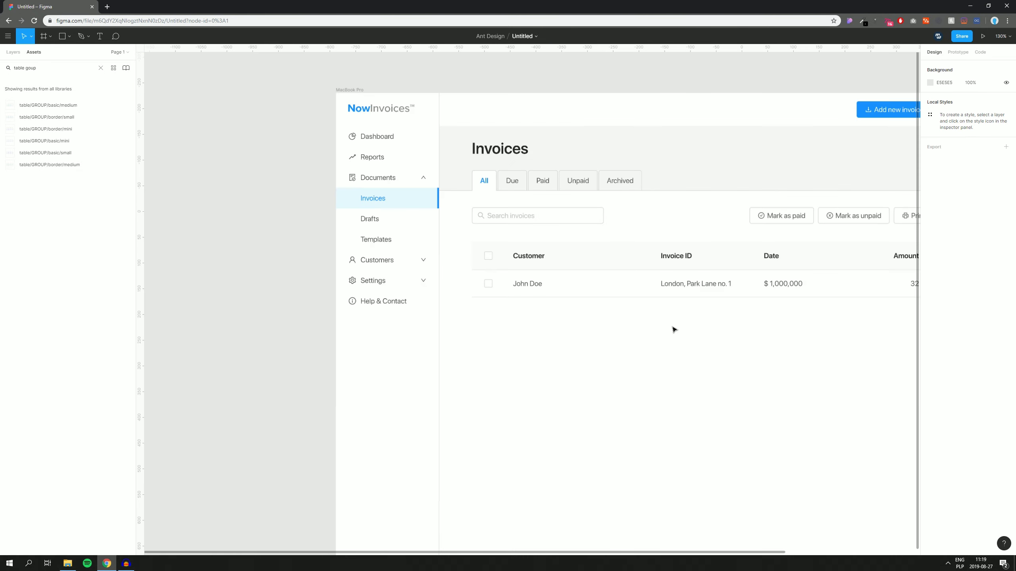
scroll(675, 330, "down", 2)
scroll(572, 323, "up", 6)
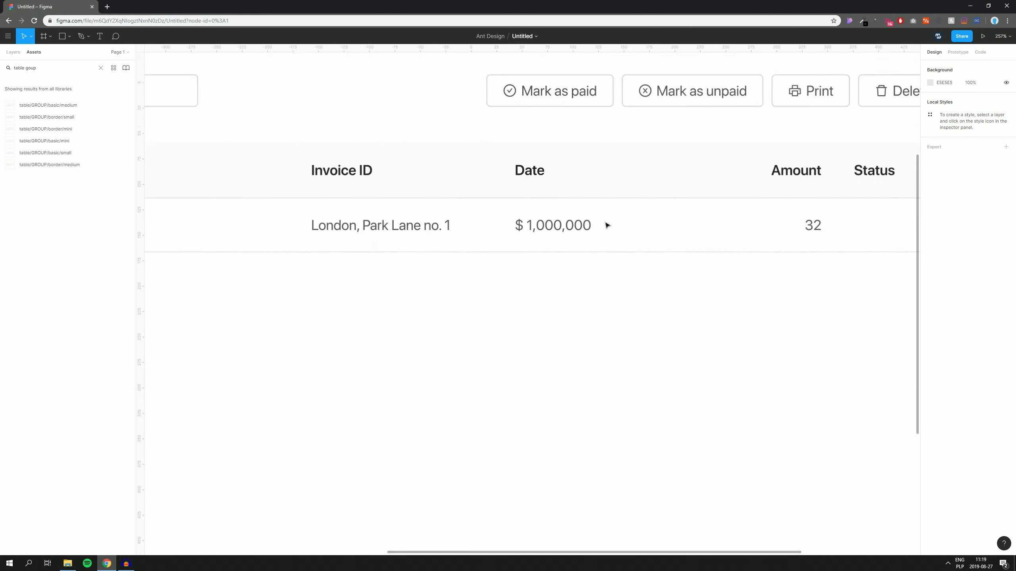
scroll(607, 225, "up", 2)
left_click(618, 224)
left_click_drag(651, 220, 601, 366, "alt")
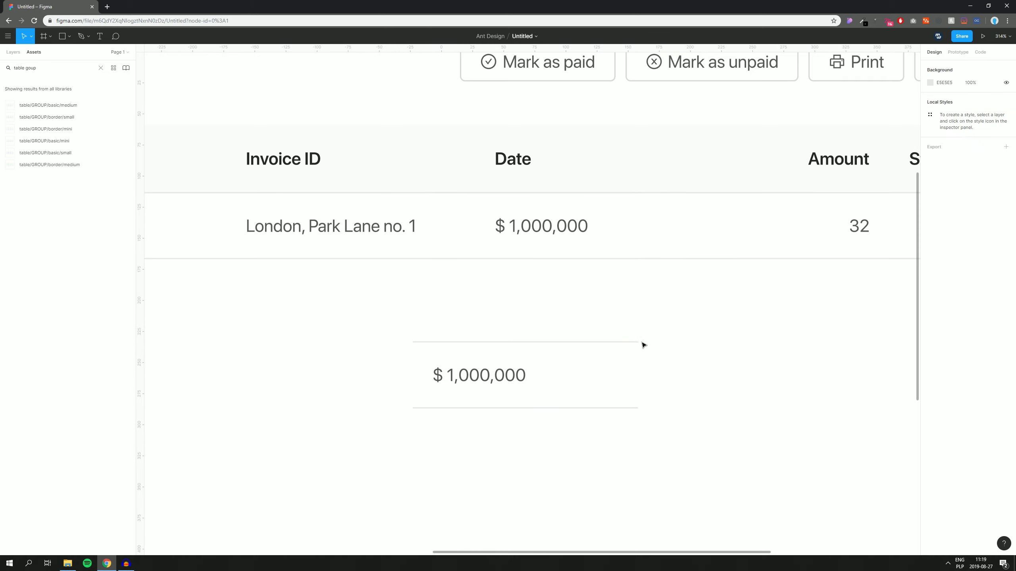
left_click_drag(739, 325, 383, 428)
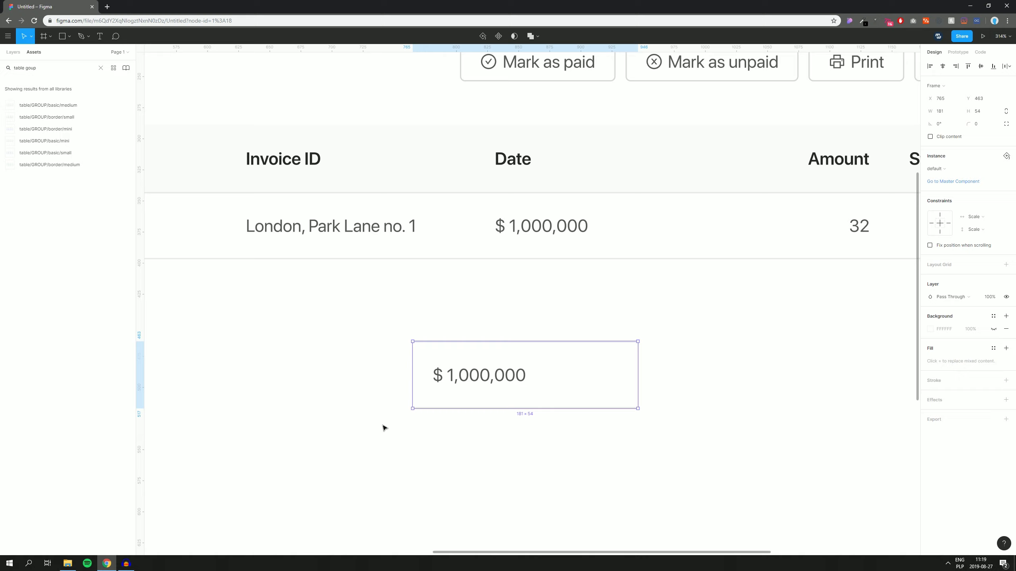
key("Delete")
scroll(473, 363, "down", 4)
Step: Group the seven cells of the John Doe row into a single row group
left_click_drag(473, 366, 504, 264)
scroll(505, 265, "down", 1)
left_click_drag(171, 226, 826, 194)
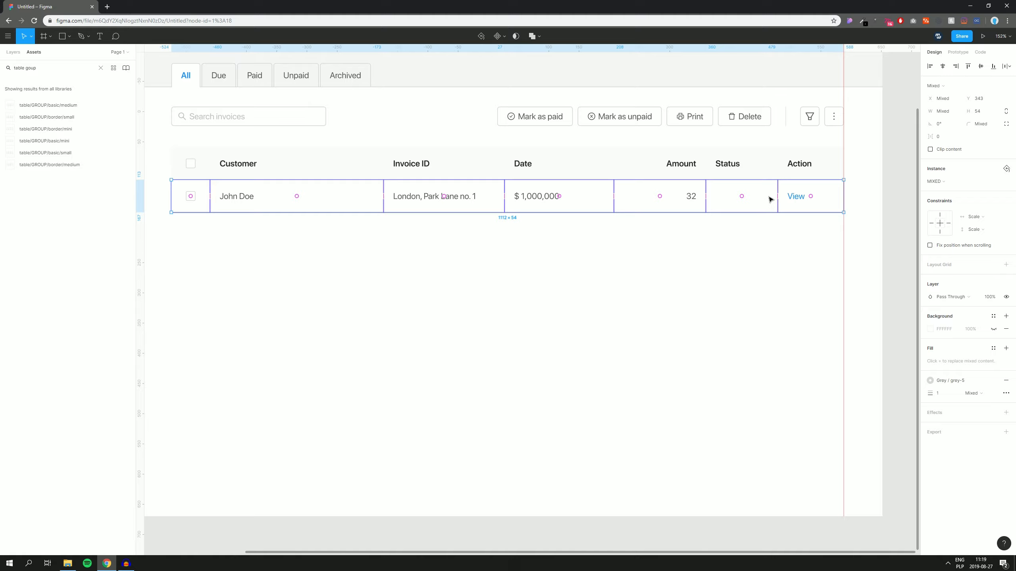
key("ctrl+g")
Step: Duplicate the row group several times, then delete the extra copies, keeping only the original row
scroll(480, 188, "up", 6)
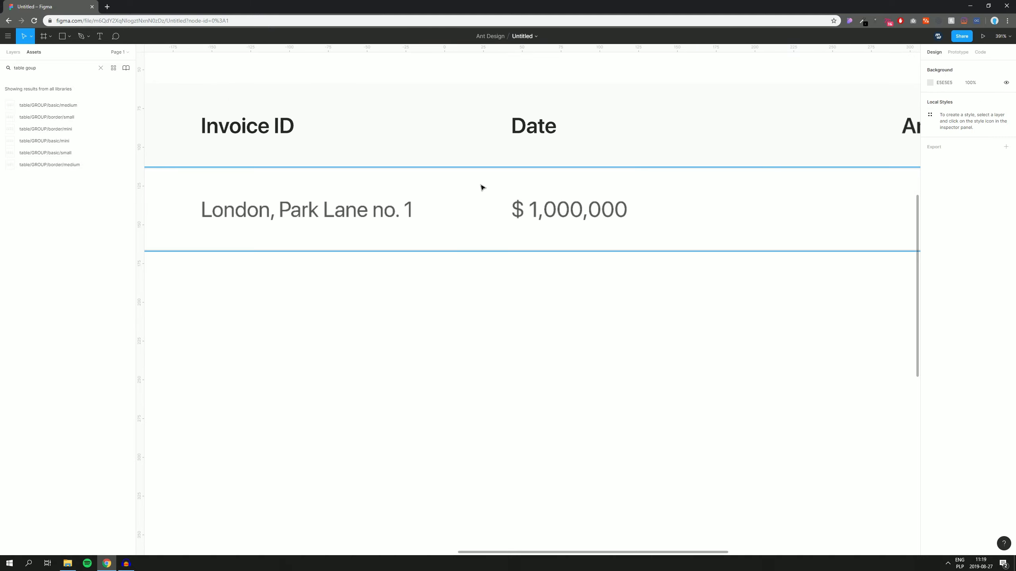
scroll(483, 188, "down", 8)
scroll(472, 220, "up", 10)
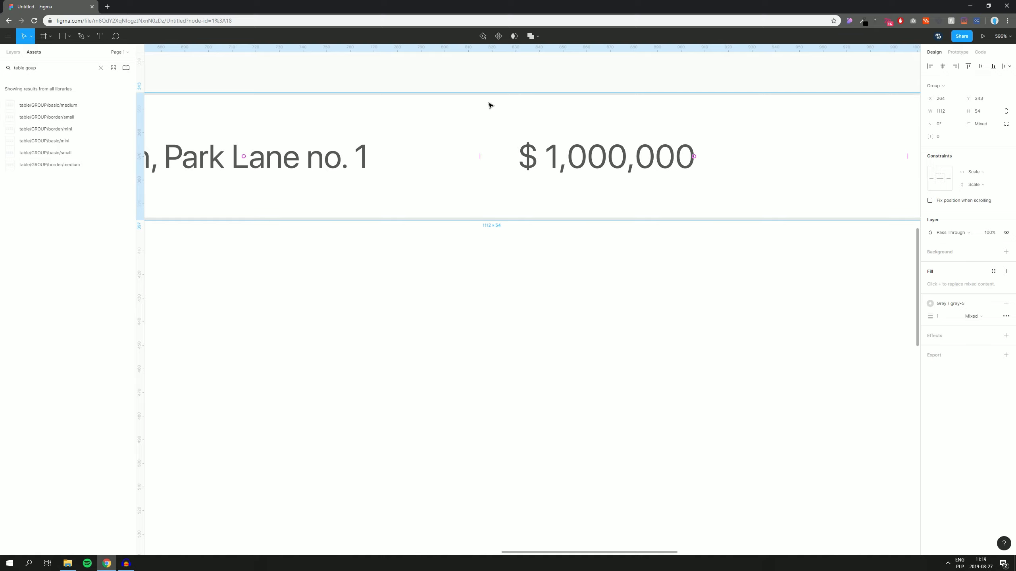
scroll(445, 244, "up", 2)
left_click_drag(512, 172, 523, 282)
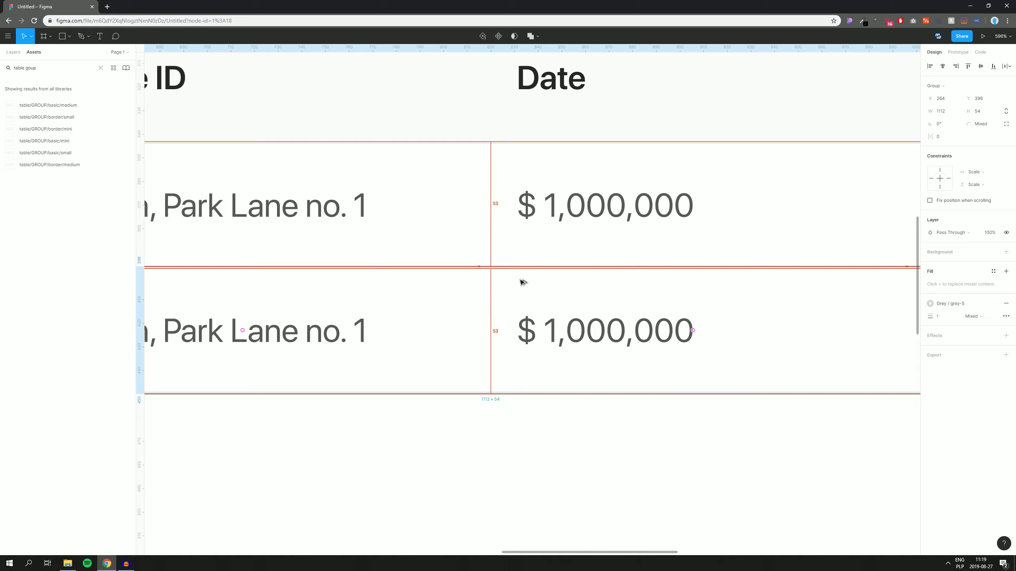
scroll(525, 280, "down", 10)
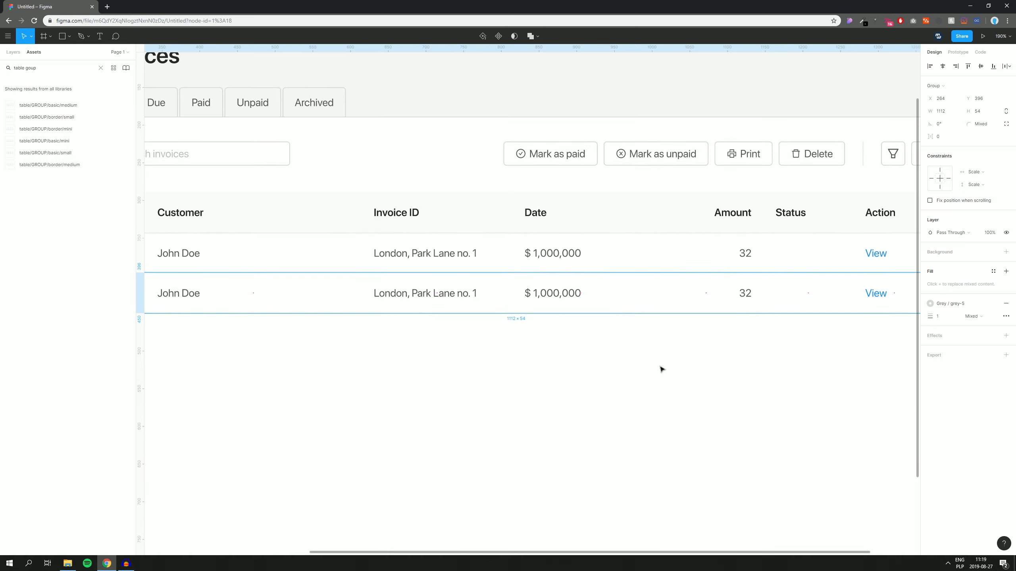
key("ctrl+d")
key("ctrl+d")
key("ctrl+d")
key("ctrl+d")
key("ctrl+d")
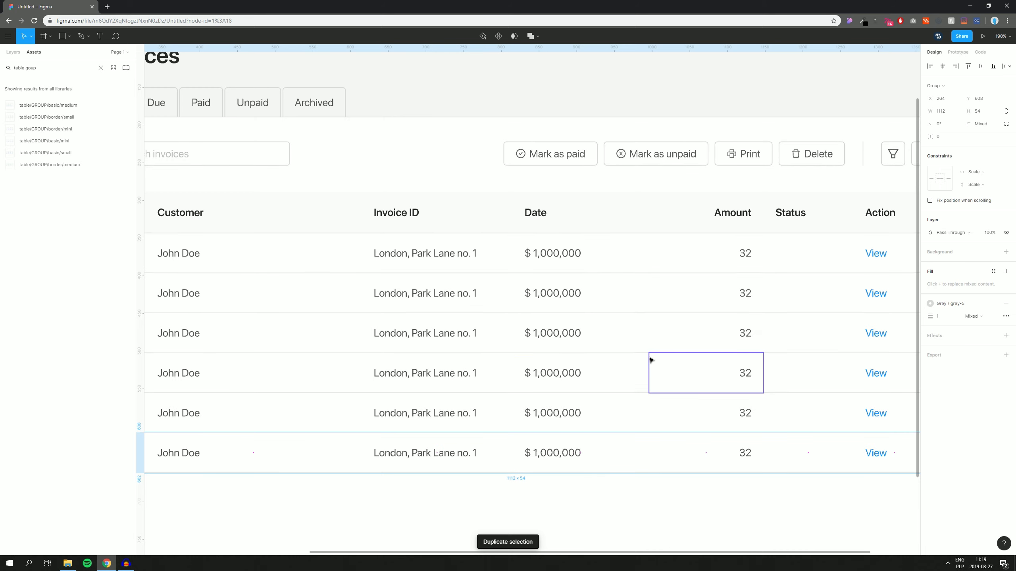
scroll(598, 352, "down", 3)
scroll(598, 352, "right", 1)
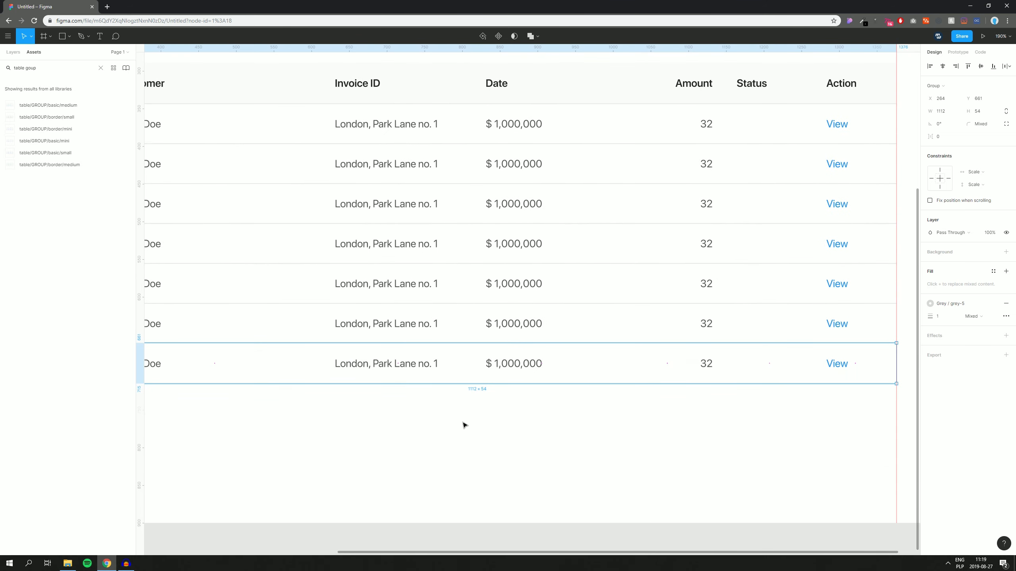
left_click_drag(428, 427, 495, 138)
left_click_drag(460, 423, 484, 161)
key("Delete")
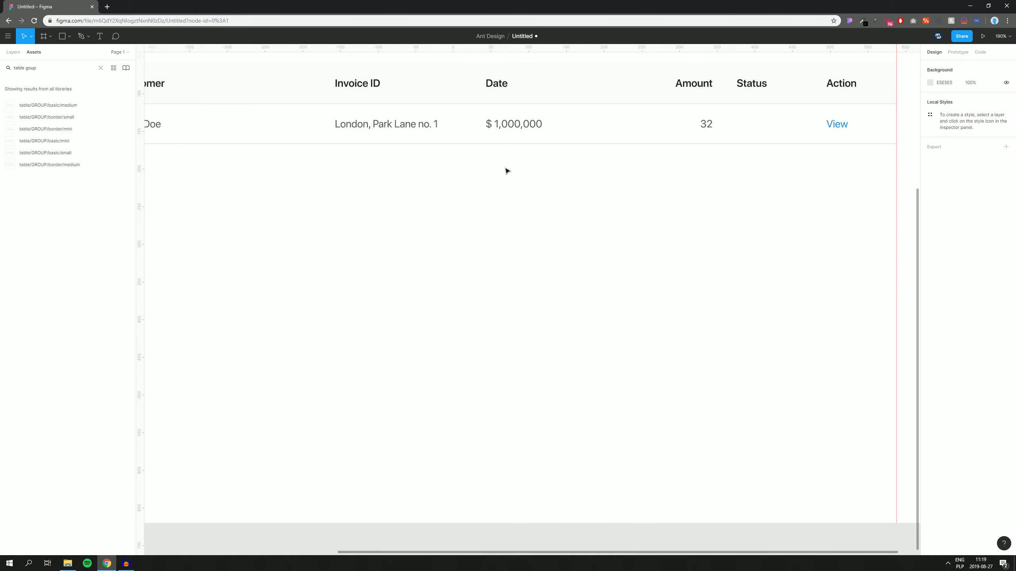
Step: Duplicate the row to seven rows and tighten spacing so their borders overlap
scroll(418, 142, "up", 3)
left_click(419, 142)
scroll(475, 93, "up", 4)
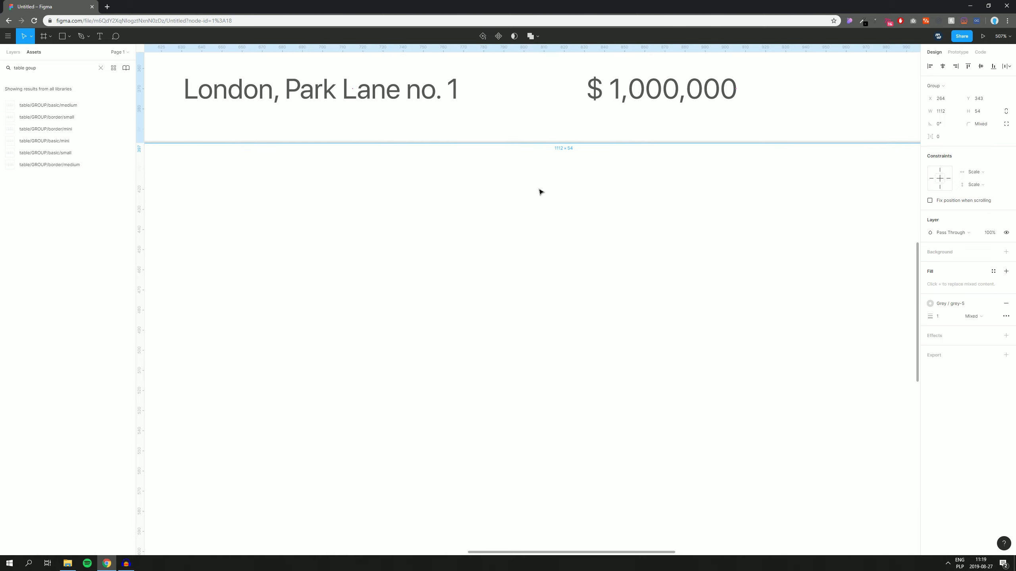
scroll(501, 292, "down", 4)
scroll(495, 236, "up", 3)
key("ctrl+d")
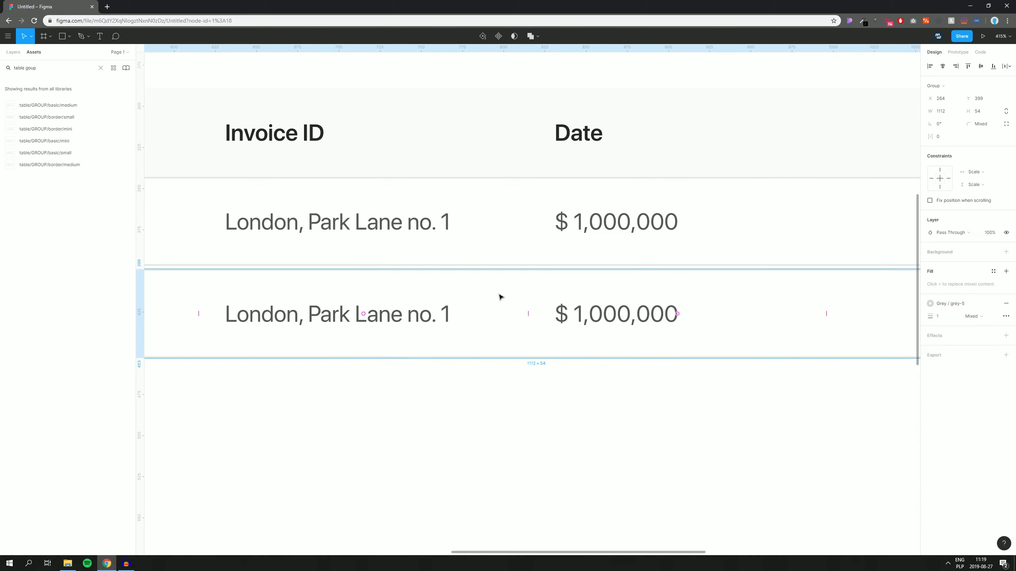
scroll(501, 296, "down", 3)
key("ctrl+d")
key("ctrl+d")
key("ctrl+d")
key("ctrl+d")
key("ctrl+d")
scroll(592, 299, "down", 4)
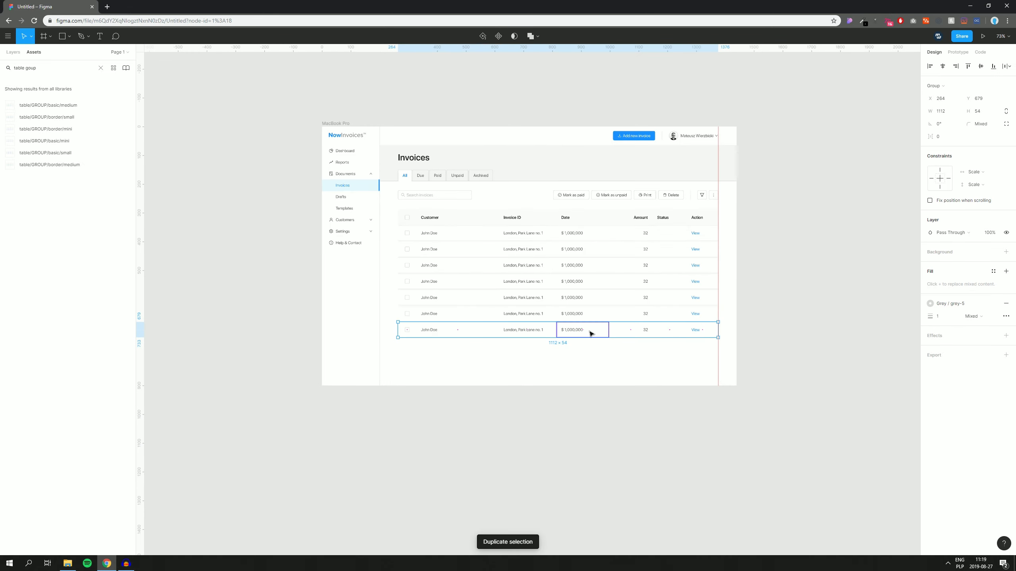
scroll(591, 333, "up", 4)
left_click_drag(484, 392, 553, 138)
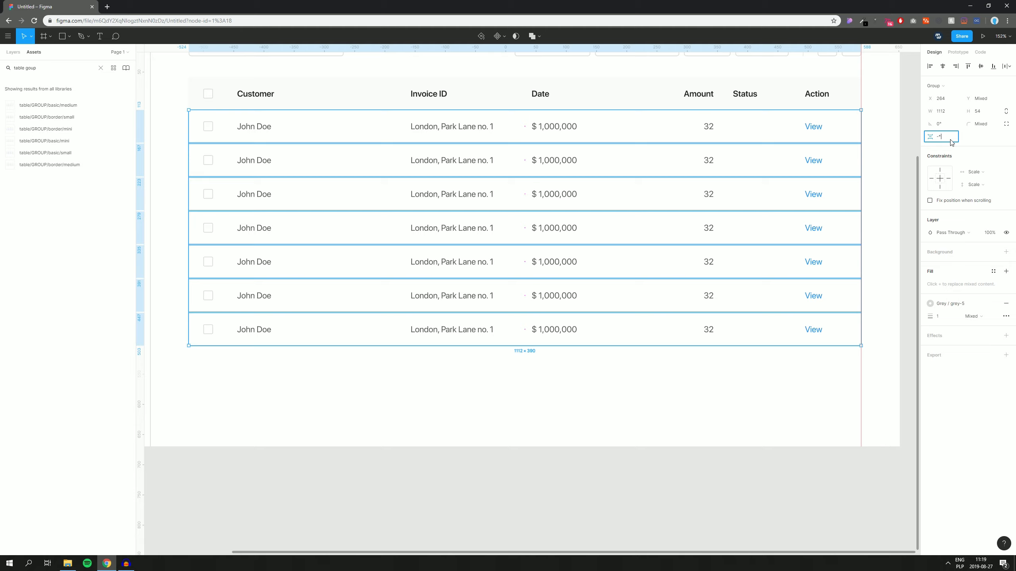
key("Return")
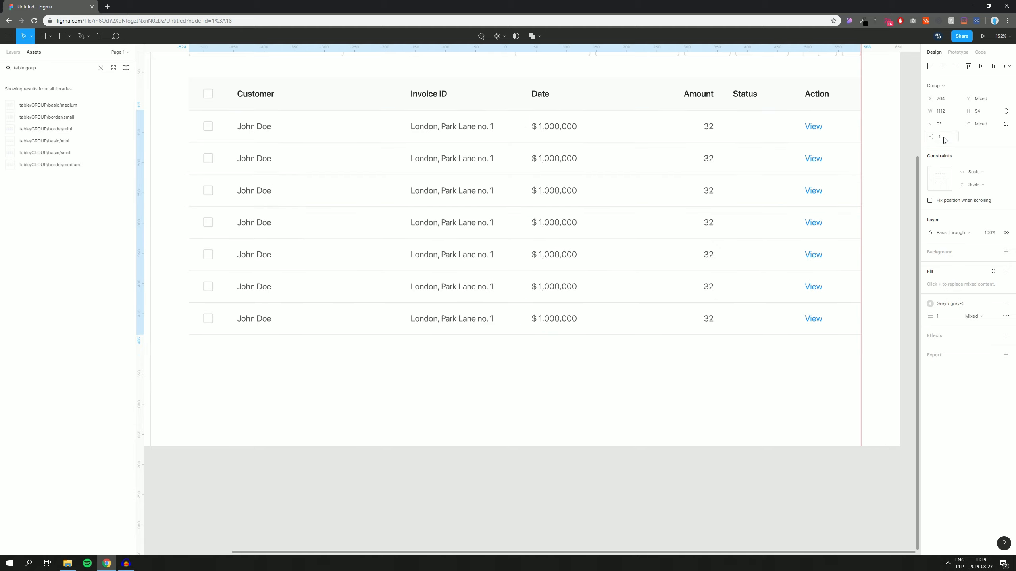
Step: Duplicate the last row twice to bring the table to nine rows
left_click(874, 128)
left_click_drag(875, 128, 862, 160)
scroll(435, 386, "up", 1)
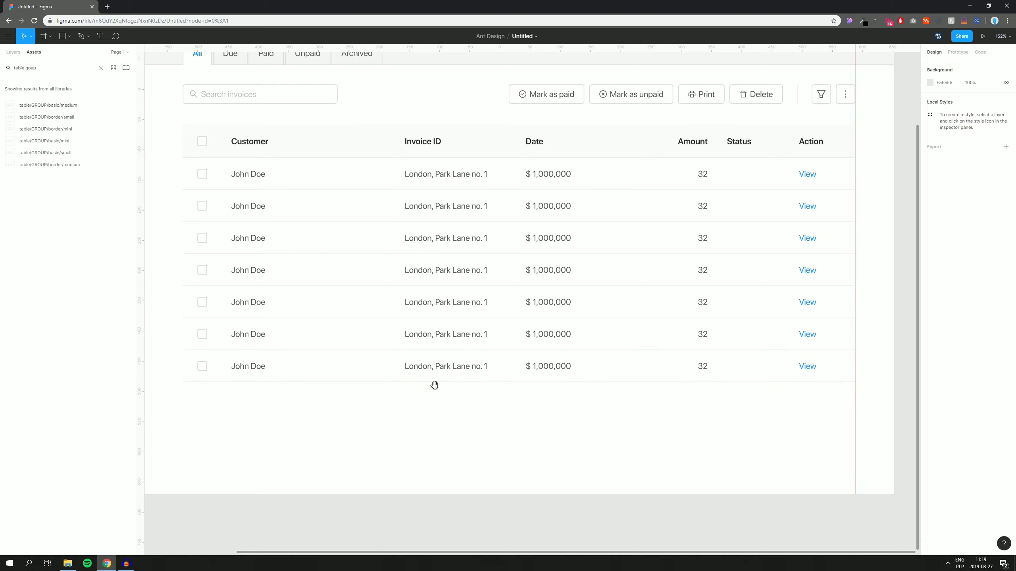
scroll(349, 195, "up", 1)
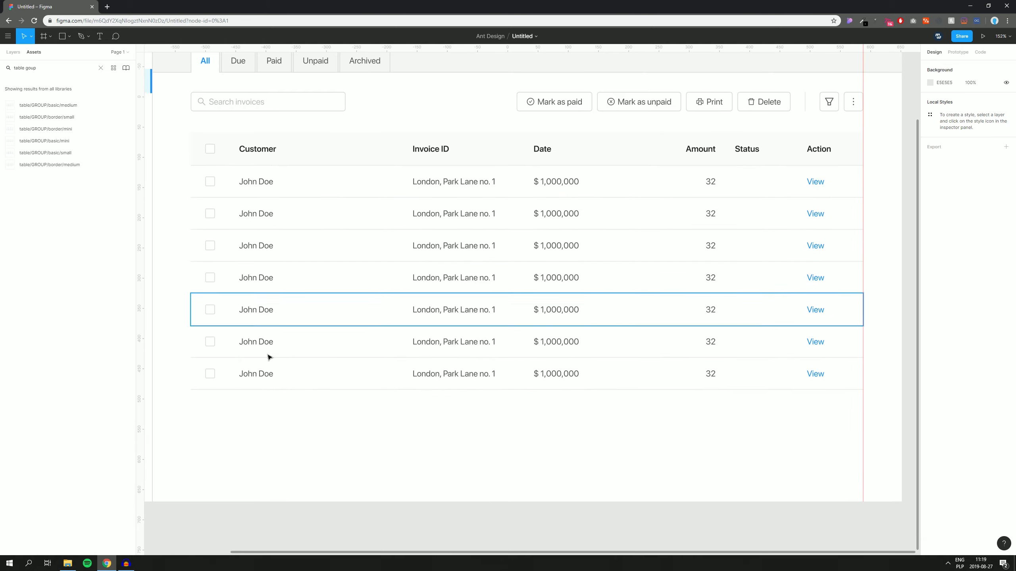
left_click(291, 382)
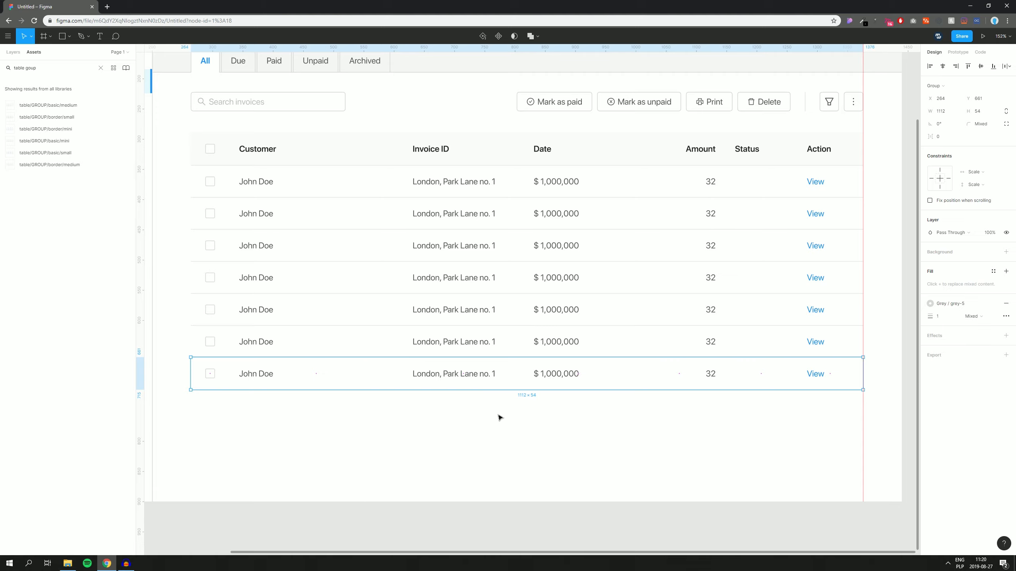
scroll(490, 403, "up", 5)
left_click_drag(572, 186, 555, 357)
key("Up")
scroll(558, 361, "down", 8)
key("ctrl+d")
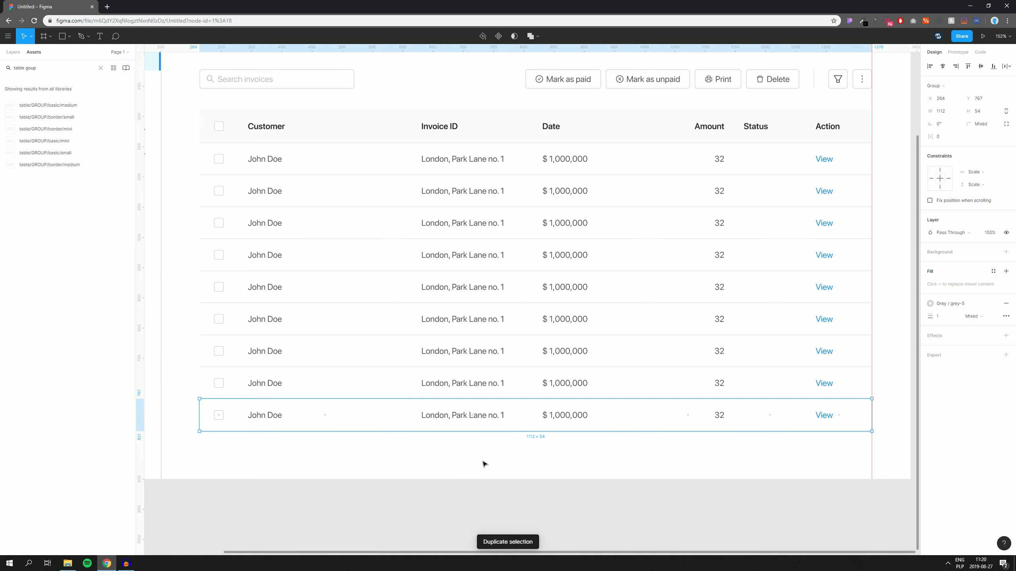
left_click(474, 471)
Step: Nudge the whole table up until its gap below the action buttons is 16
scroll(320, 467, "up", 2)
scroll(320, 467, "right", 2)
left_click_drag(157, 475, 830, 144)
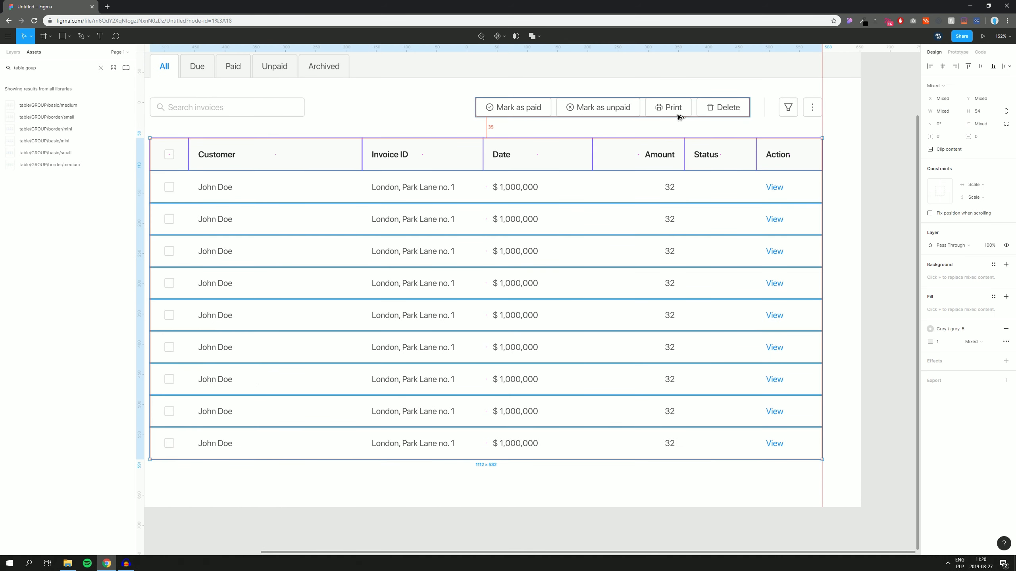
key("alt+shift+Up")
key("alt+shift+Up")
key("alt+Down")
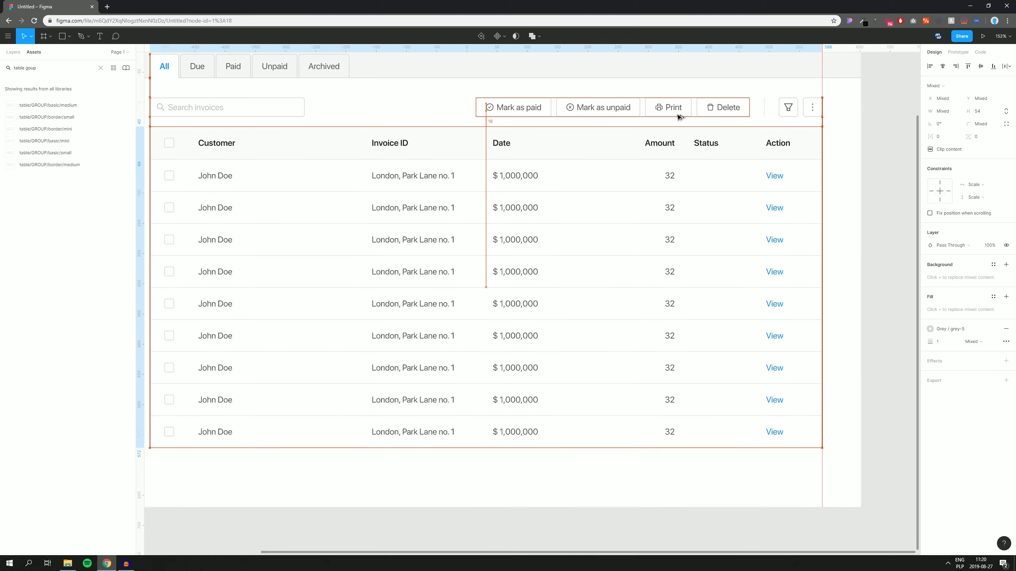
left_click(840, 153)
left_click_drag(841, 145, 858, 174)
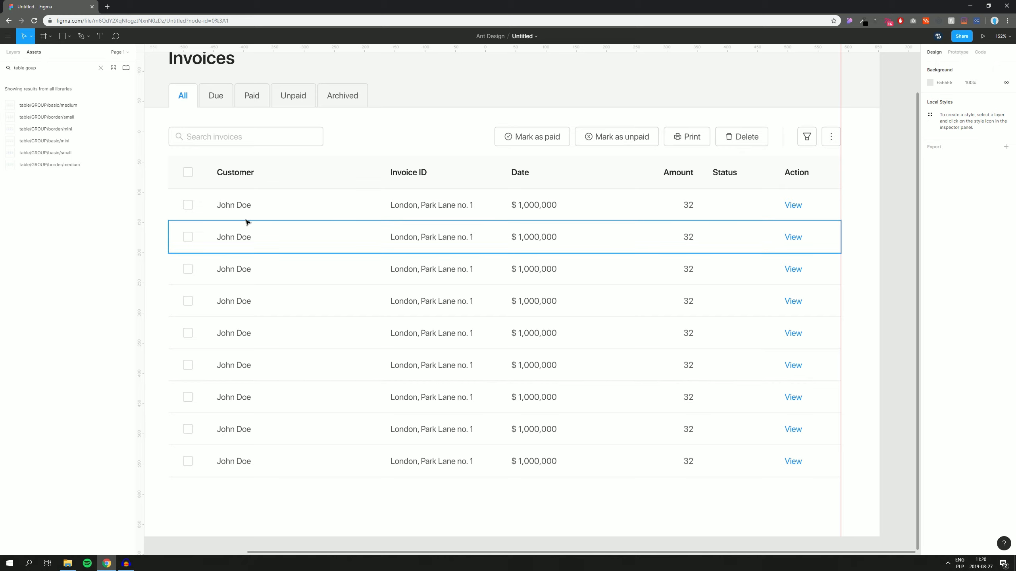
Step: Select the John Doe customer name text in all nine rows
left_click(240, 208)
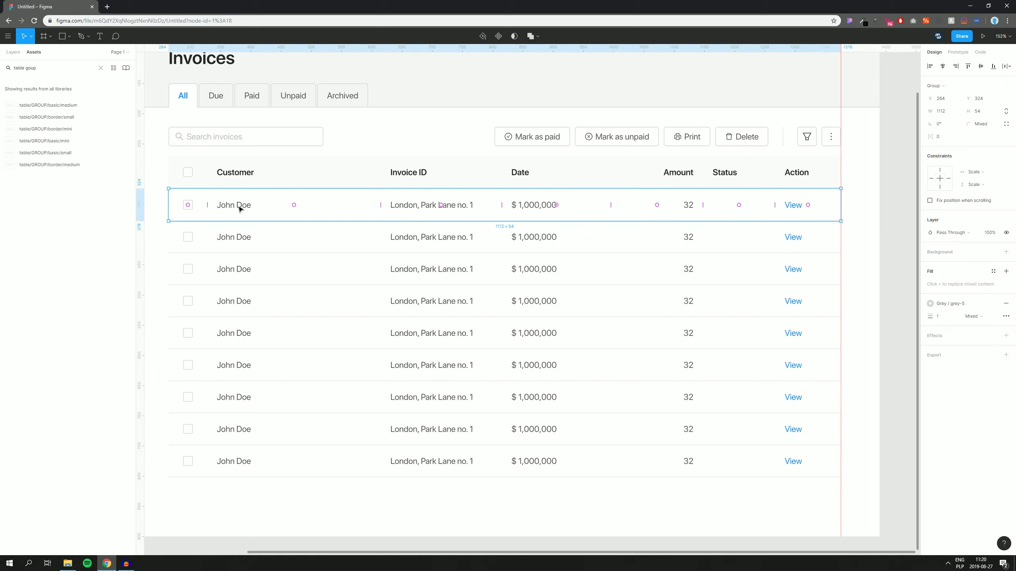
double_click(224, 208)
double_click(224, 208)
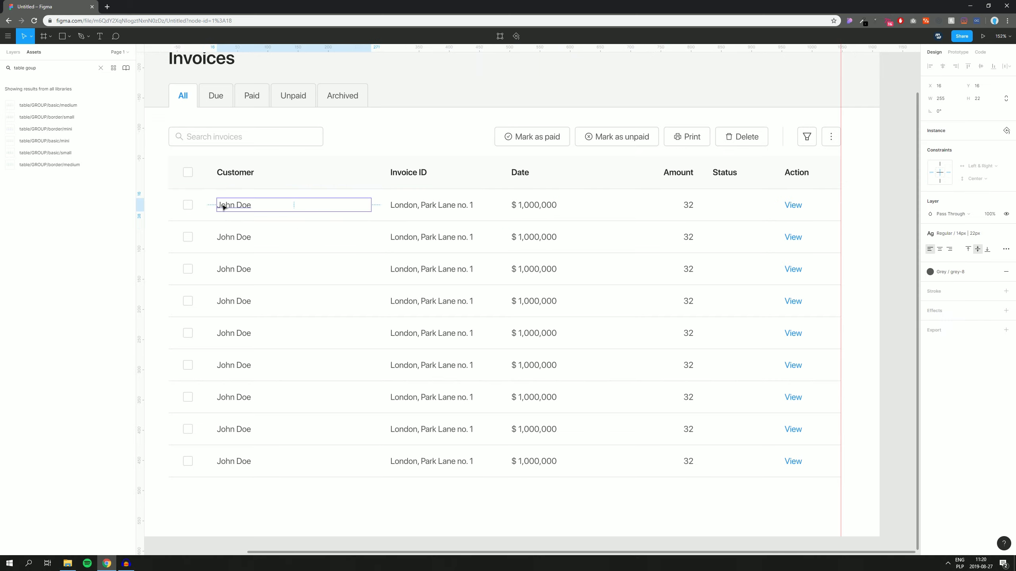
left_click(238, 237, "ctrl+shift")
left_click(235, 274, "ctrl+shift")
left_click(233, 305, "ctrl+shift")
left_click(233, 338, "ctrl+shift")
left_click(231, 371, "ctrl+shift")
left_click(230, 400, "ctrl+shift")
left_click(230, 432, "ctrl+shift")
left_click(229, 461, "ctrl+shift")
Step: Replace the customer names with company names via Content Reel's Companies list
right_click(300, 283)
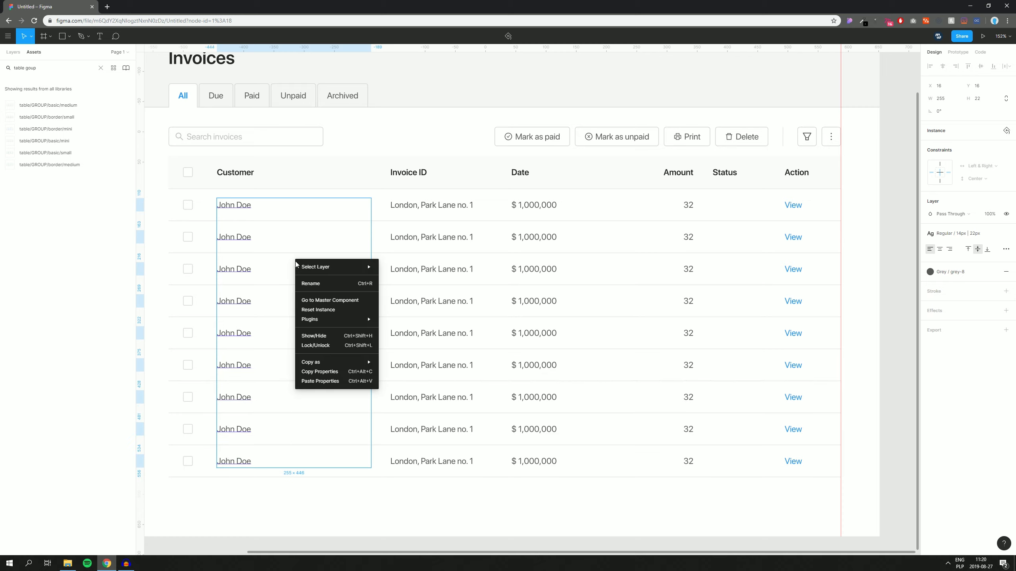
mouse_move(320, 319)
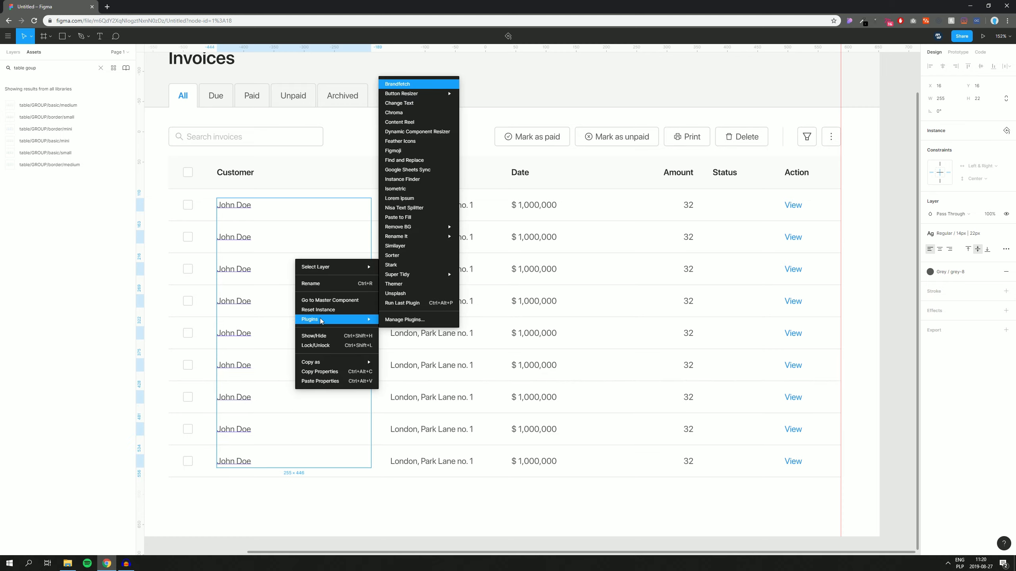
left_click(410, 126)
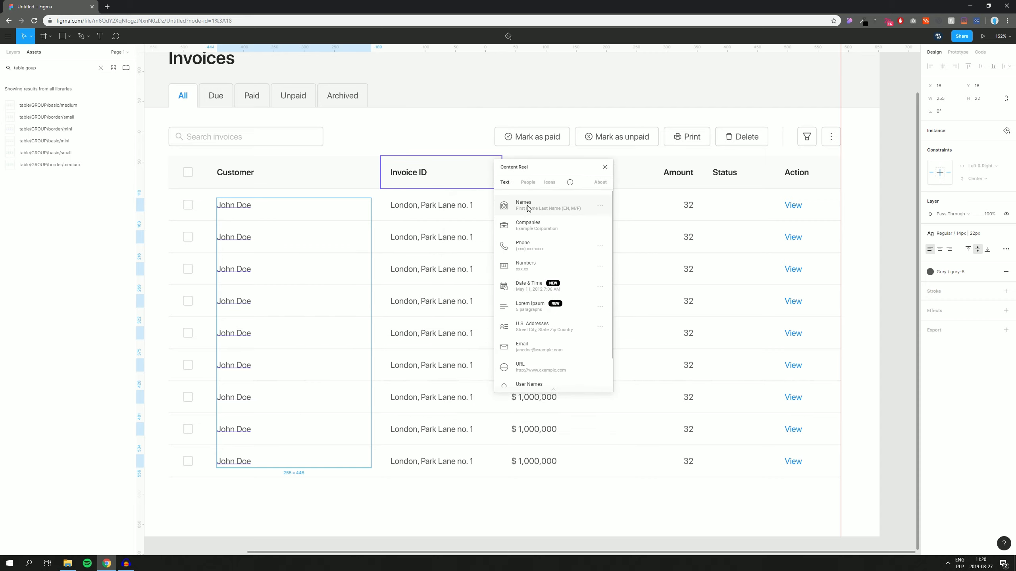
left_click(527, 228)
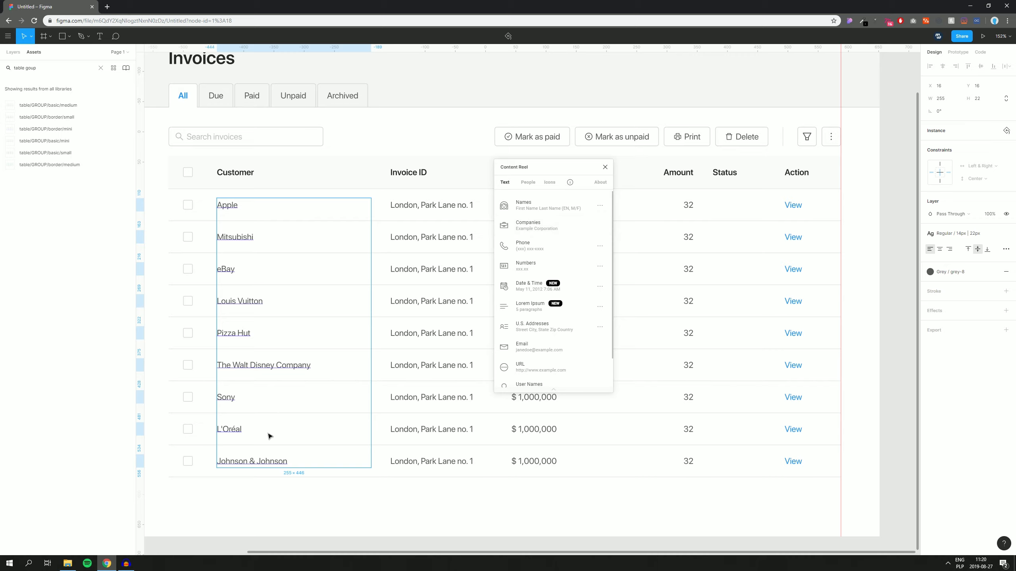
left_click_drag(537, 168, 818, 165)
left_click_drag(493, 329, 431, 329)
Step: Select the Invoice ID text in all nine rows, Apple through the last row
left_click(383, 502)
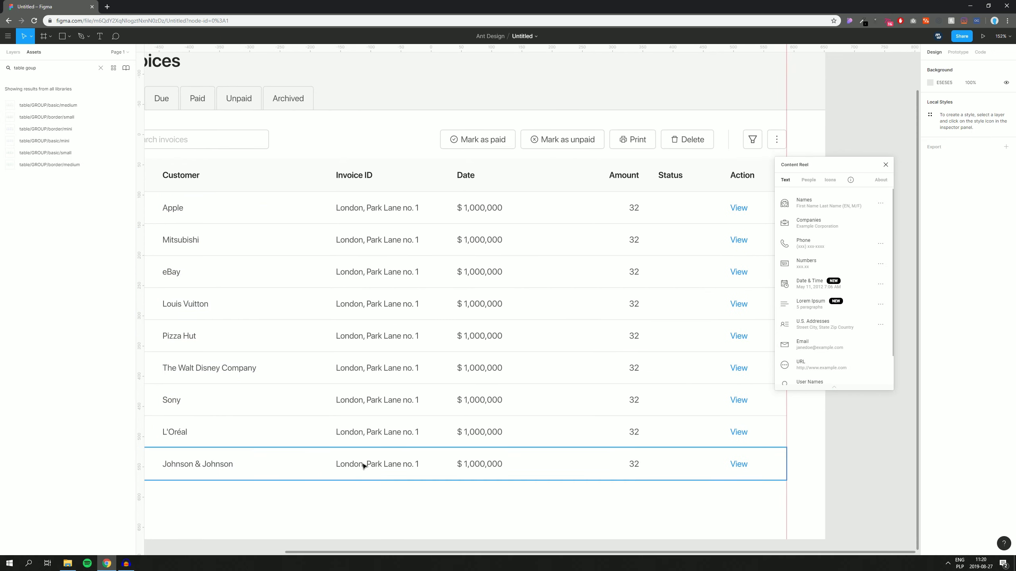
double_click(363, 465)
left_click(360, 432, "shift")
left_click(365, 400, "shift")
left_click(369, 367, "shift")
left_click(366, 335, "shift")
left_click(369, 303, "shift")
left_click(367, 272, "shift")
left_click(371, 240, "shift")
left_click(370, 213, "shift")
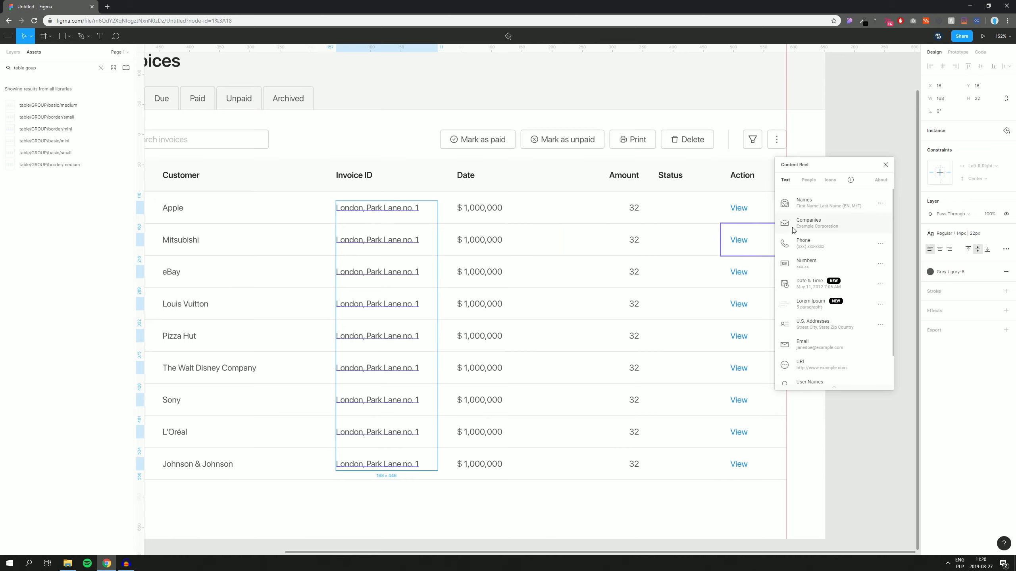
Step: Fill the Invoice IDs with random numbers like 745.91 using Content Reel Numbers
left_click(813, 267)
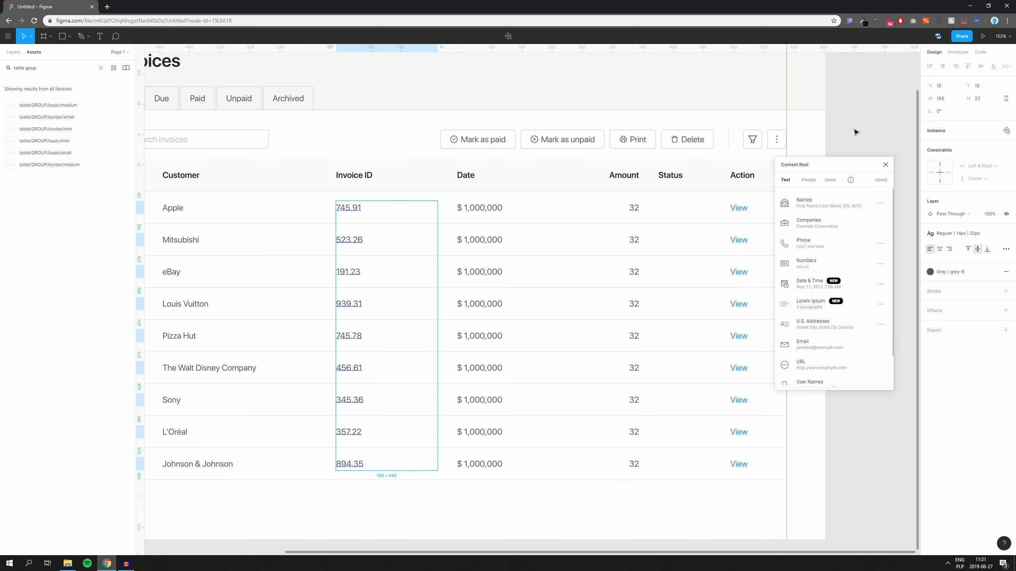
scroll(856, 133, "right", 3)
scroll(719, 229, "down", 1)
scroll(719, 229, "right", 1)
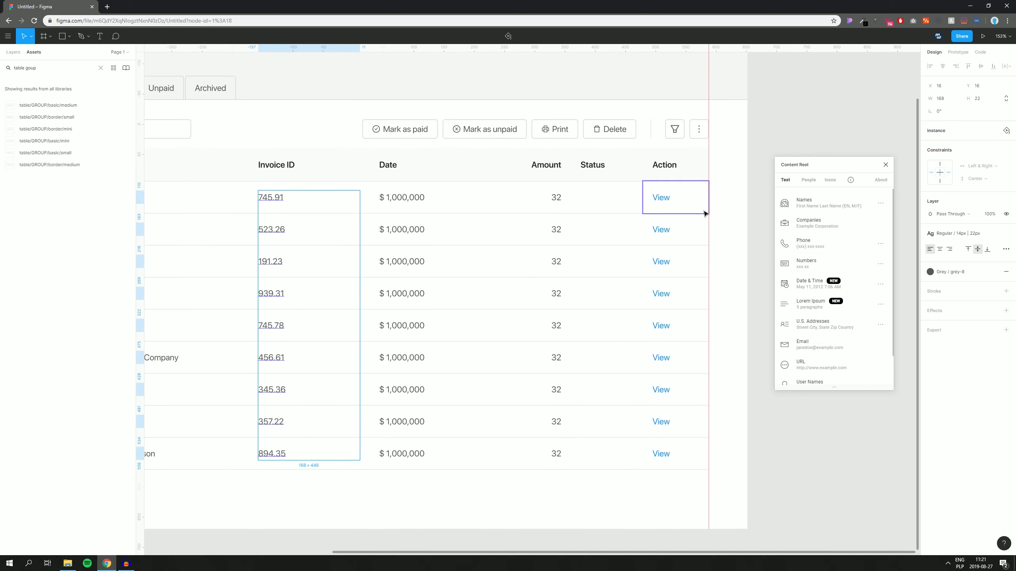
Step: Select the date text in all nine rows of the Date column
left_click(402, 457)
left_click(402, 458)
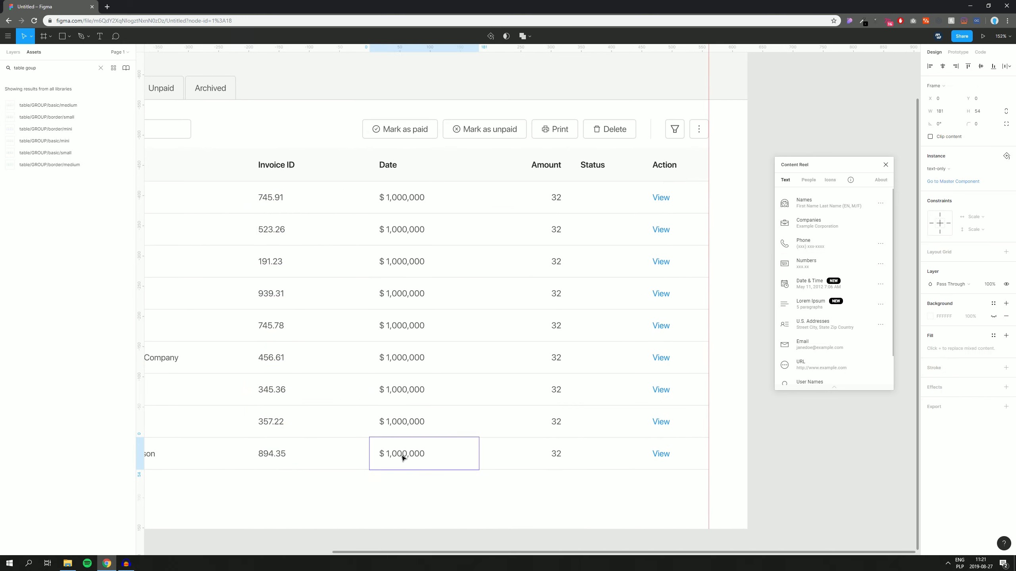
left_click(402, 457)
left_click(402, 424, "shift")
left_click(402, 391, "shift")
left_click(406, 354, "shift")
left_click(410, 327, "shift")
left_click(408, 295, "shift")
left_click(407, 264, "shift")
left_click(405, 236, "shift")
left_click(406, 197, "shift")
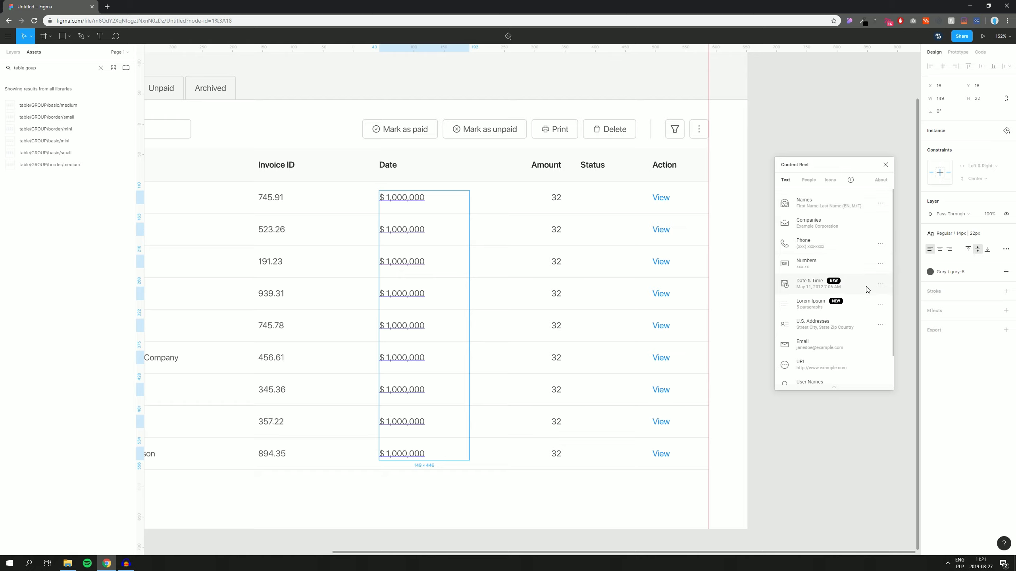
Step: Fill the Date column with random dates like May 28, 2016, without times
left_click(880, 284)
left_click(788, 253)
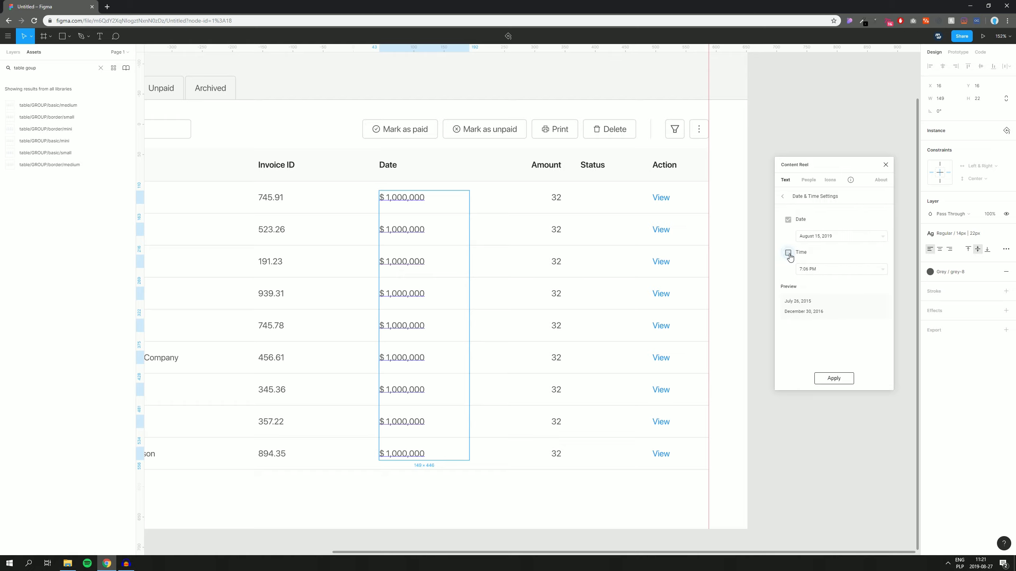
left_click(829, 379)
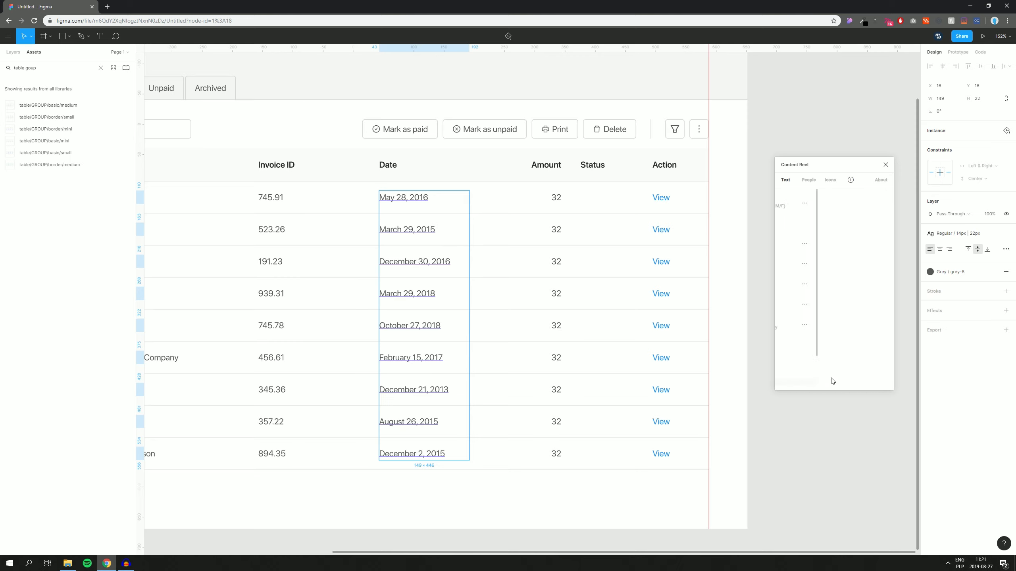
left_click(762, 274)
scroll(740, 276, "right", 2)
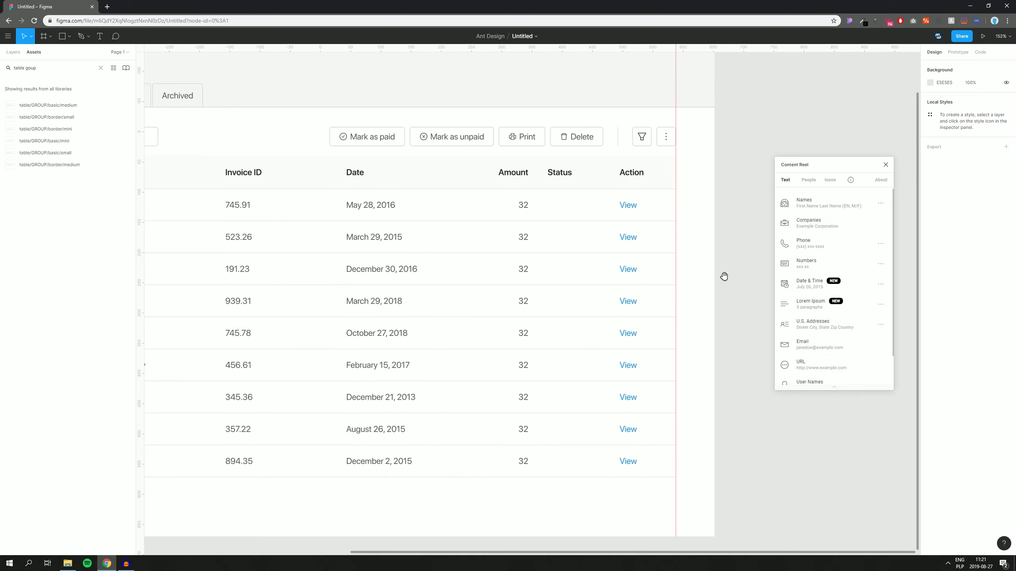
Step: Select the Amount text in all nine rows
left_click(516, 209)
double_click(520, 206)
left_click(520, 238, "shift")
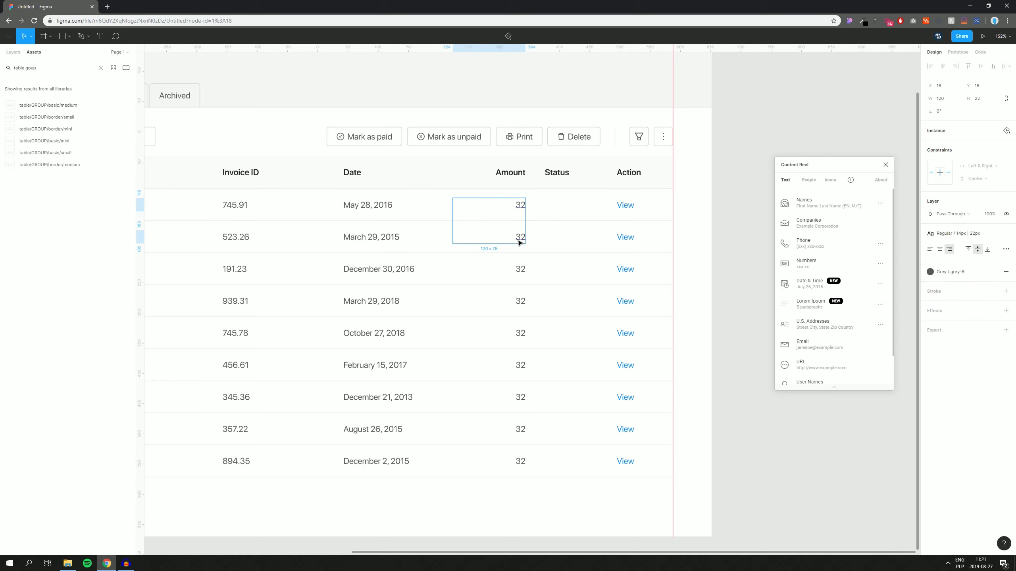
left_click(520, 269, "shift")
left_click(519, 302, "shift")
left_click(520, 333, "shift")
left_click(515, 368, "shift")
left_click(516, 367, "shift")
left_click(519, 365, "shift")
left_click(519, 396, "shift")
left_click(519, 428, "shift")
left_click(518, 462, "shift")
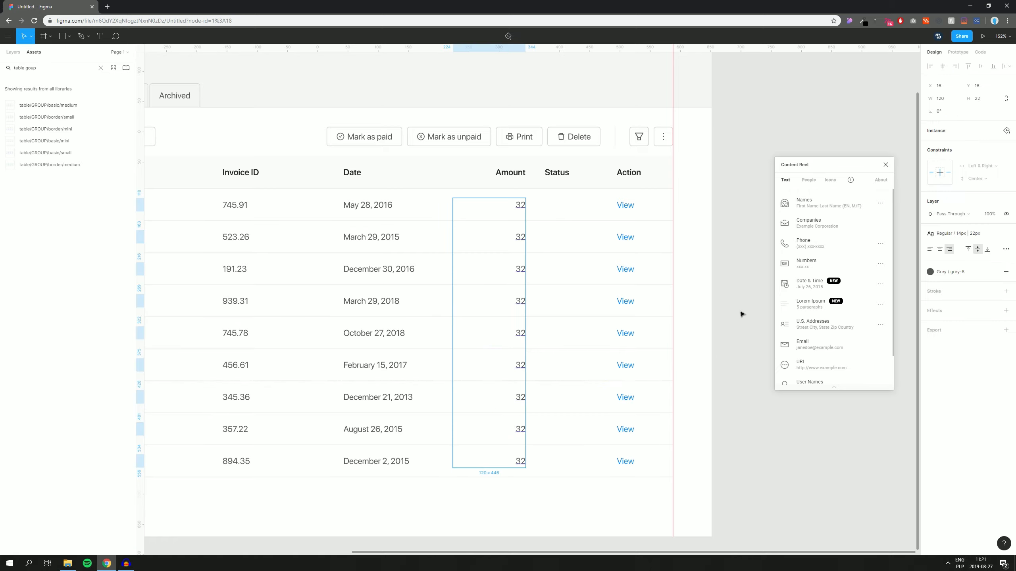
Step: Fill the Amount column with whole-dollar currency values like $527, then close Content Reel
left_click(830, 267)
left_click(880, 265)
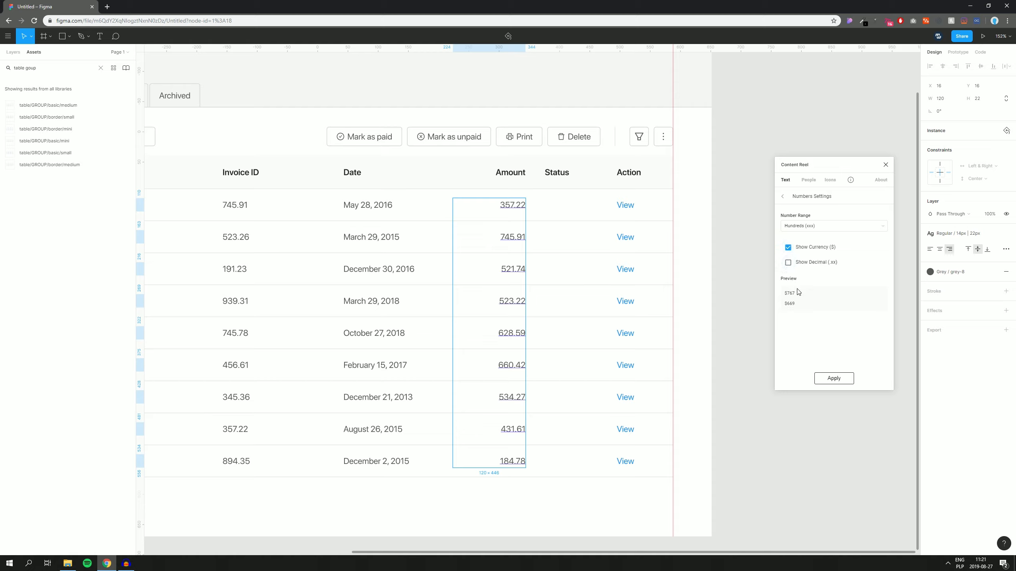
left_click(834, 378)
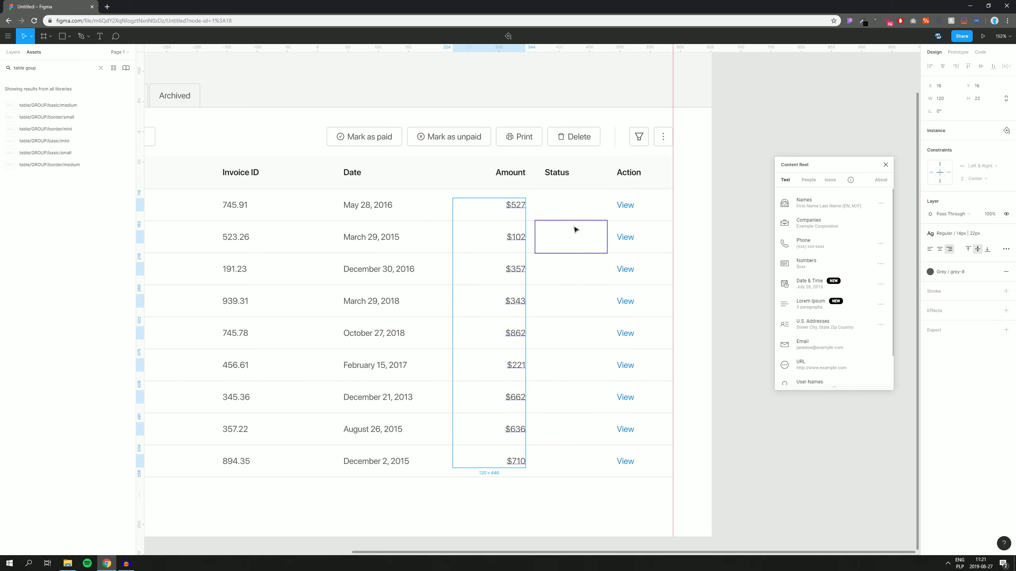
scroll(592, 232, "left", 2)
scroll(591, 232, "up", 1)
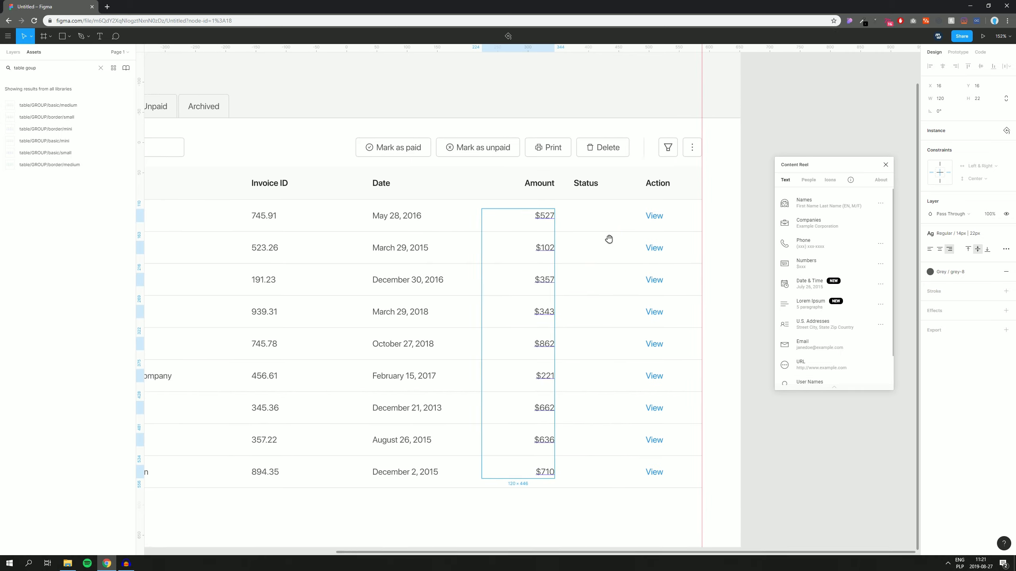
left_click(884, 165)
left_click(818, 163)
Step: Place a green tag in its default state into the first Status cell of the table
scroll(795, 188, "down", 1)
scroll(795, 188, "left", 1)
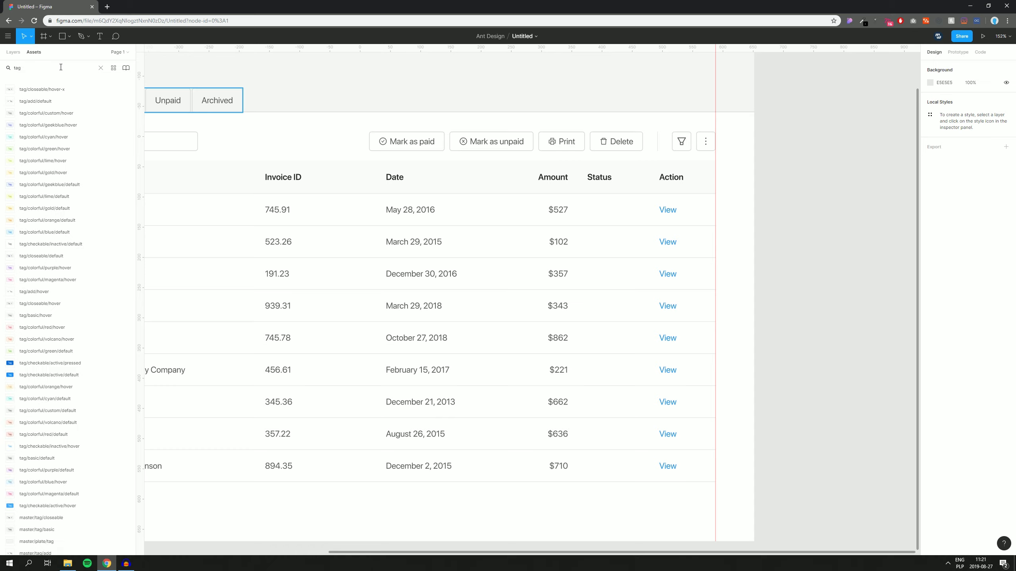
left_click_drag(53, 152, 805, 235)
scroll(759, 204, "right", 3)
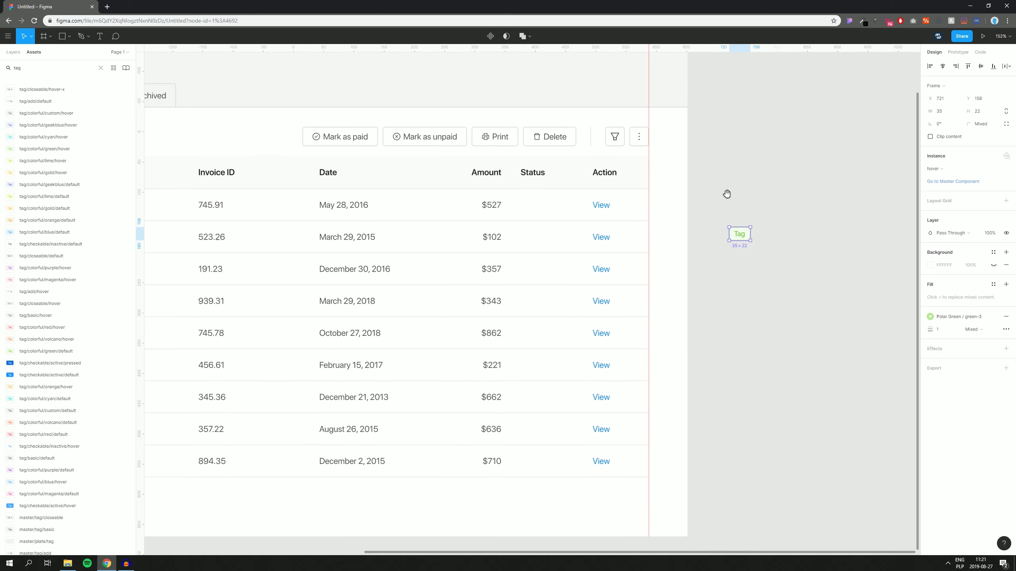
left_click(940, 173)
left_click(922, 218)
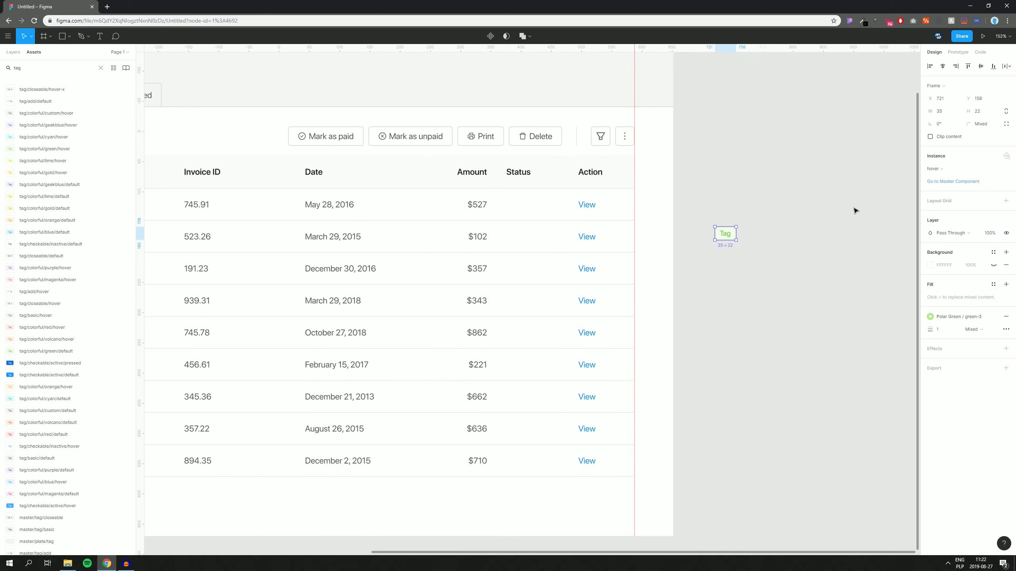
left_click(805, 210)
left_click_drag(726, 239, 516, 207)
scroll(515, 206, "up", 10)
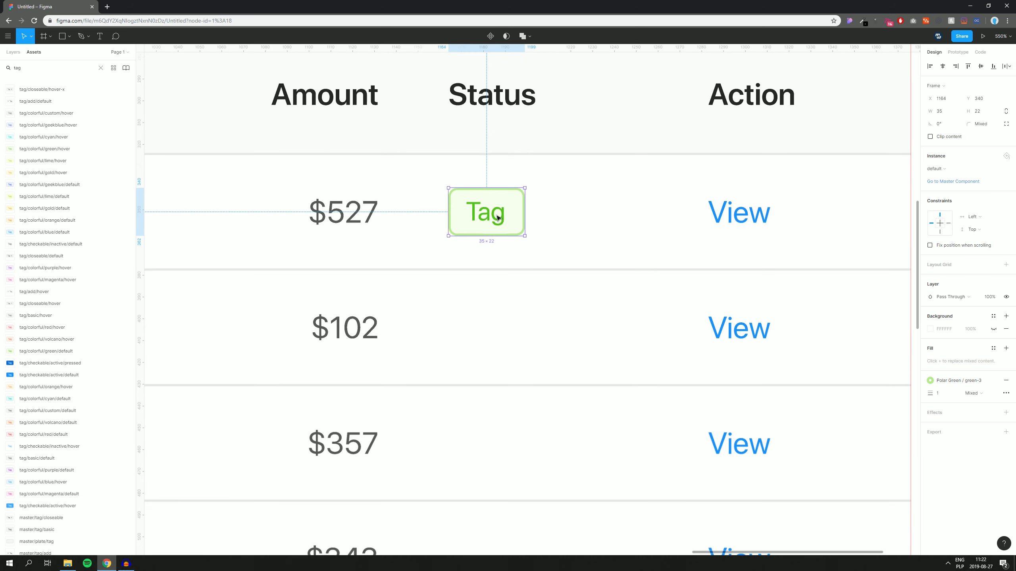
Step: Relabel the tag 'Paid' and resize it to fit with Button Resizer
double_click(497, 215)
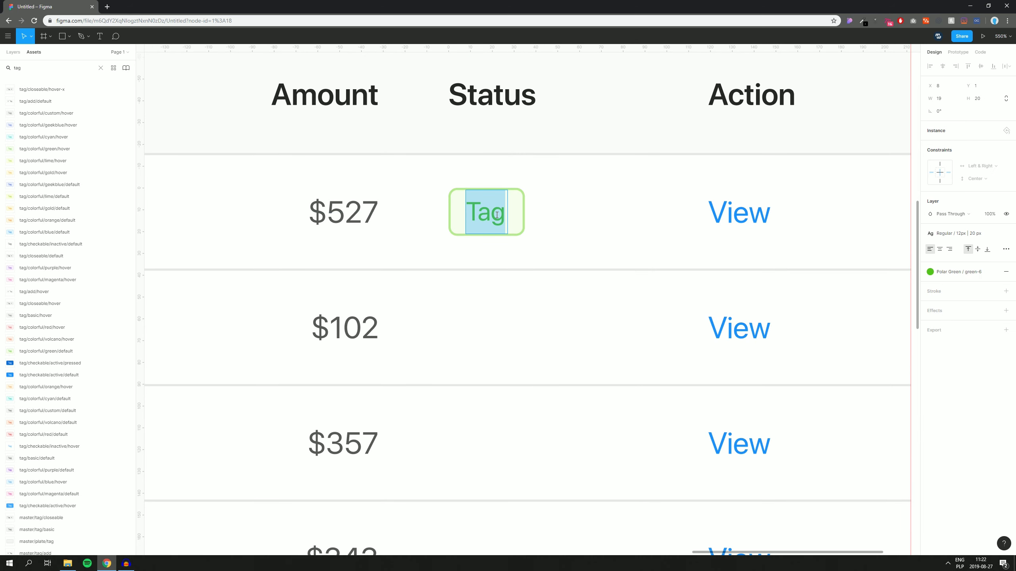
type("Paid")
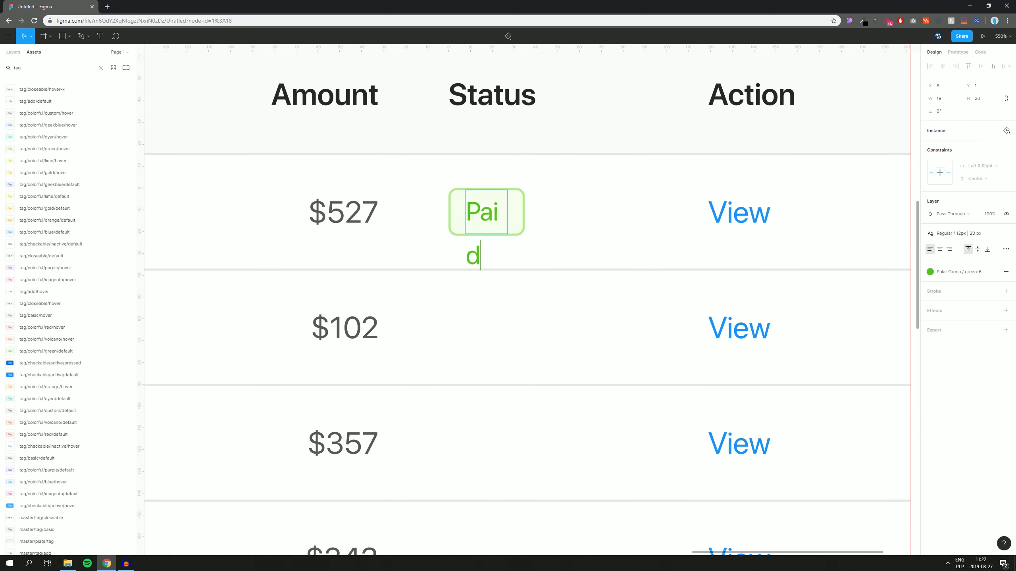
left_click(642, 175)
left_click(508, 208)
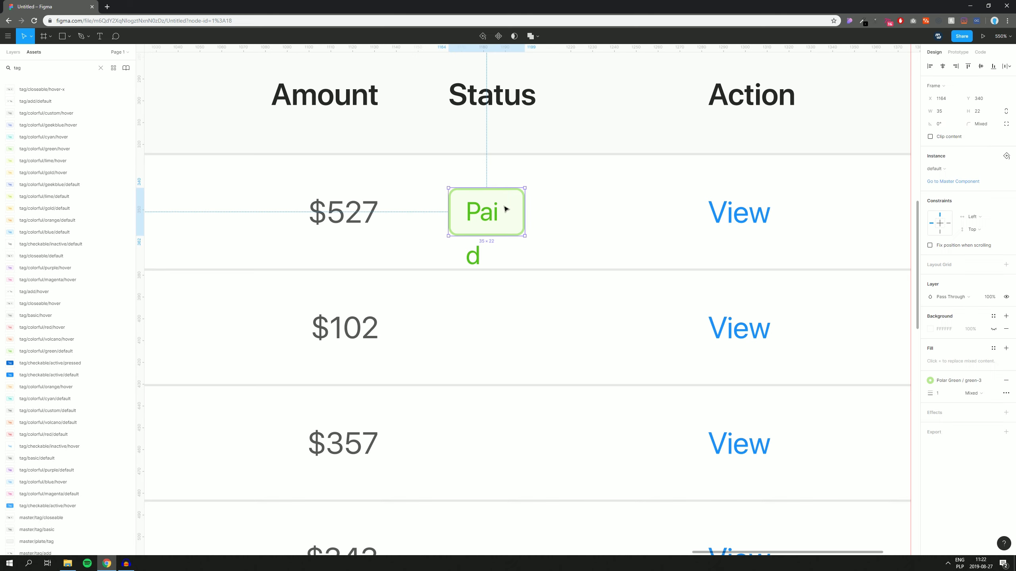
right_click(504, 208)
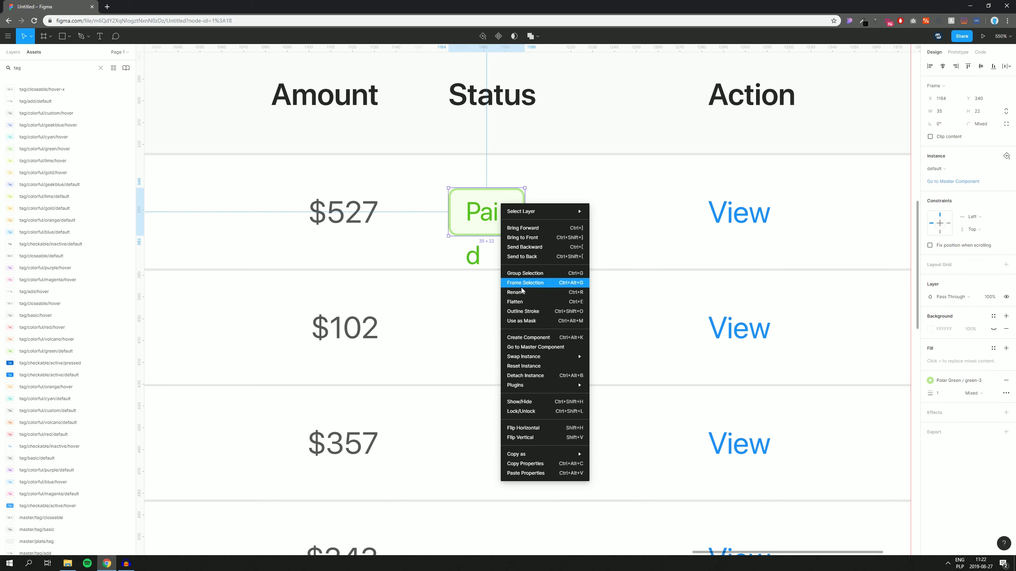
mouse_move(519, 385)
mouse_move(612, 159)
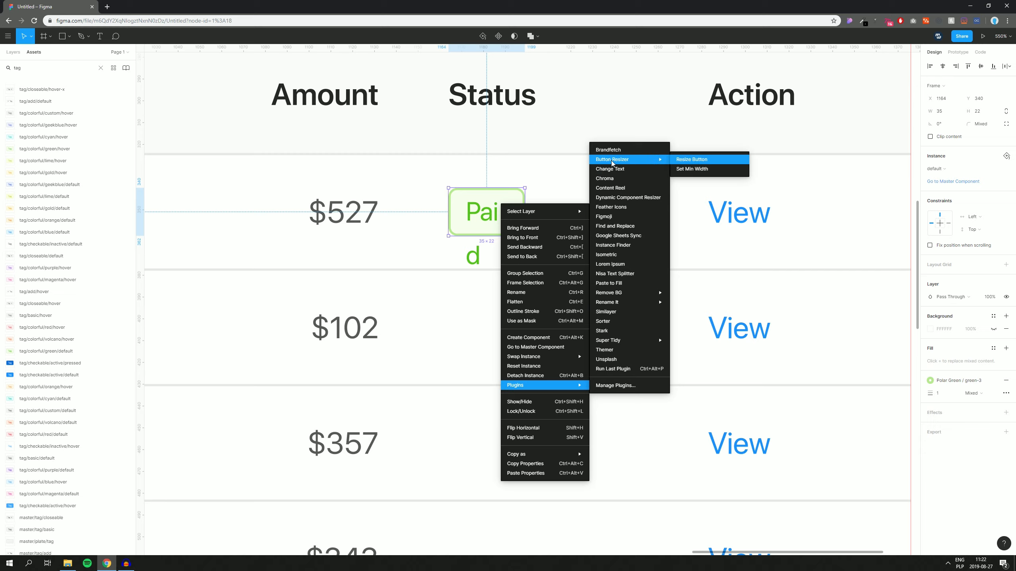
left_click(681, 164)
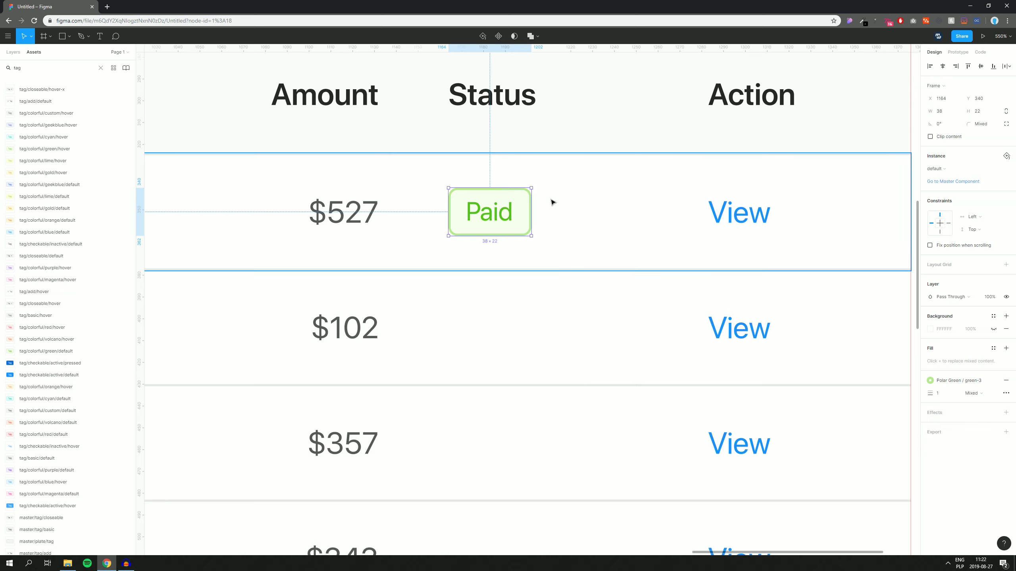
Step: Copy the Paid tag down the Status column into the $102, $343, $862 and $710 rows
scroll(515, 120, "down", 3)
left_click_drag(500, 124, 488, 238)
scroll(488, 239, "down", 5)
scroll(484, 156, "up", 4)
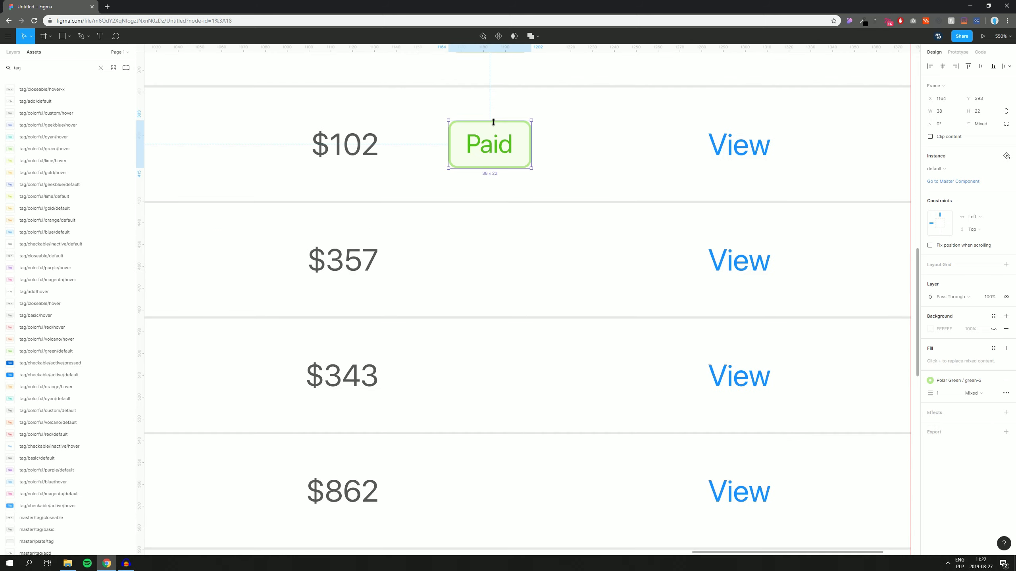
left_click_drag(485, 144, 488, 260)
scroll(487, 256, "down", 7)
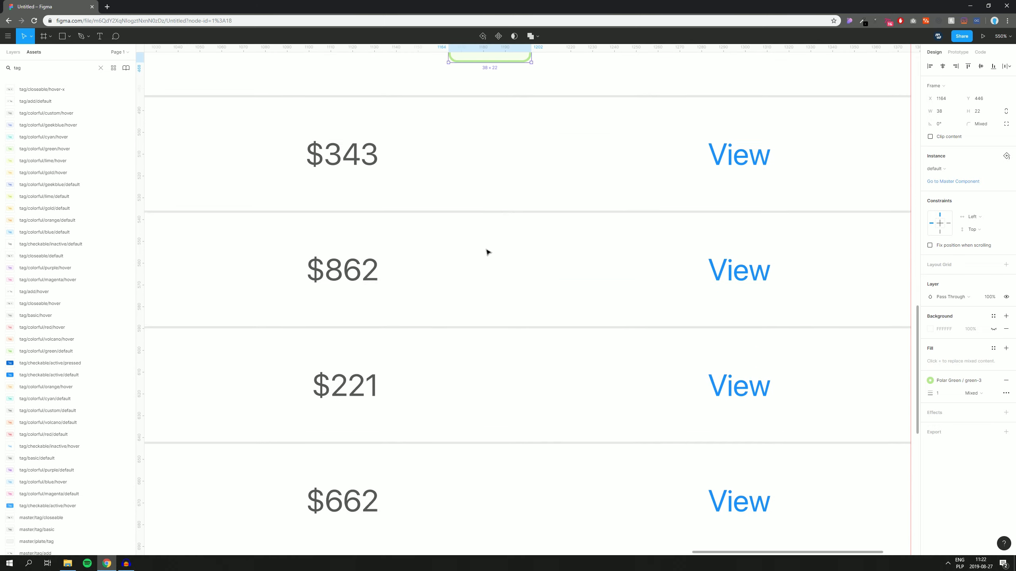
left_click_drag(492, 61, 498, 178)
key("ctrl+d")
key("ctrl+d")
scroll(499, 177, "down", 5)
key("ctrl+d")
key("ctrl+d")
key("ctrl+d")
Step: Check the rest of the table and select the Paid tag in the $357 row
left_click_drag(773, 144, 801, 197)
left_click(793, 182)
scroll(801, 192, "down", 1)
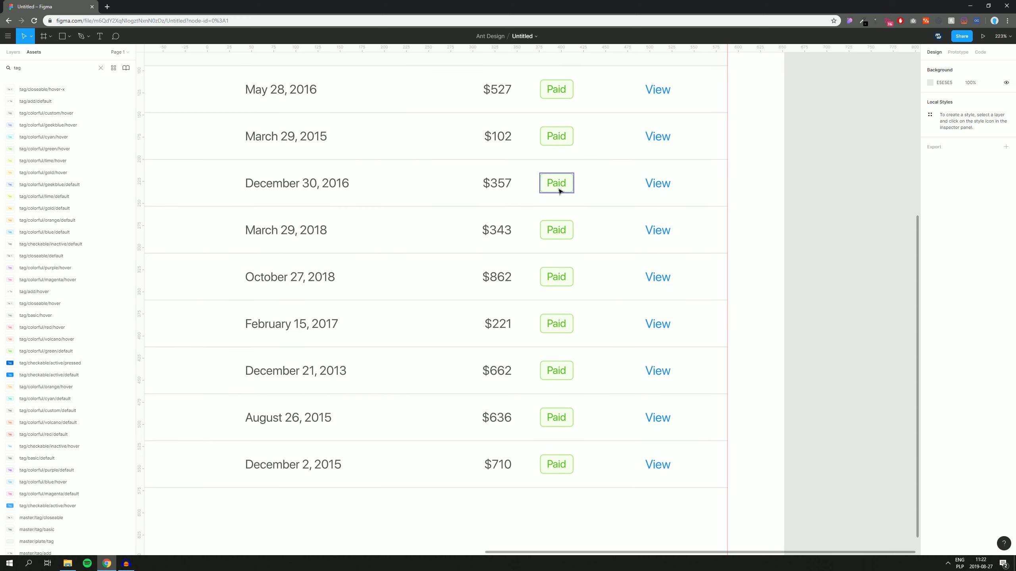
scroll(566, 190, "up", 1)
scroll(574, 209, "up", 5)
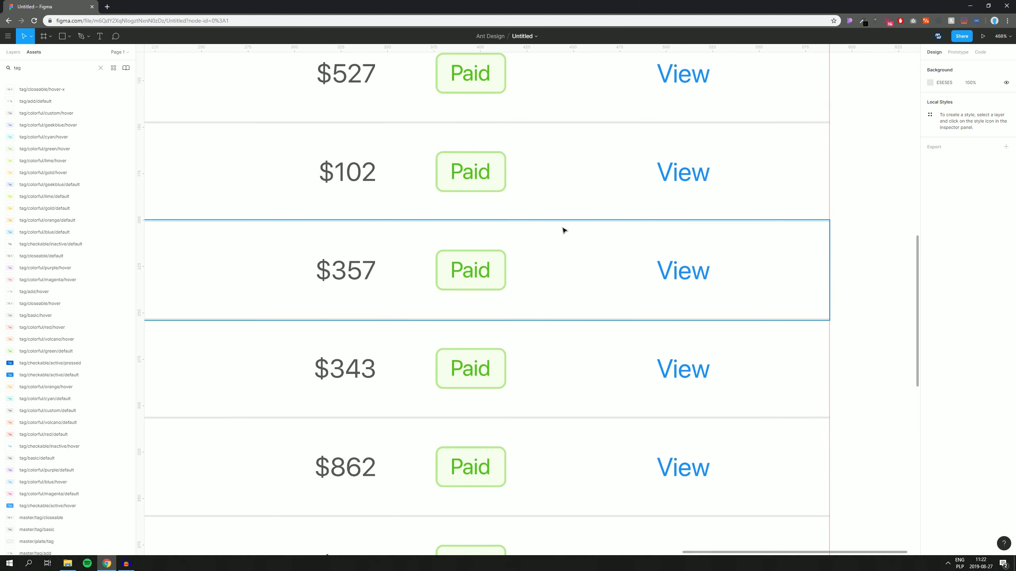
left_click(481, 273)
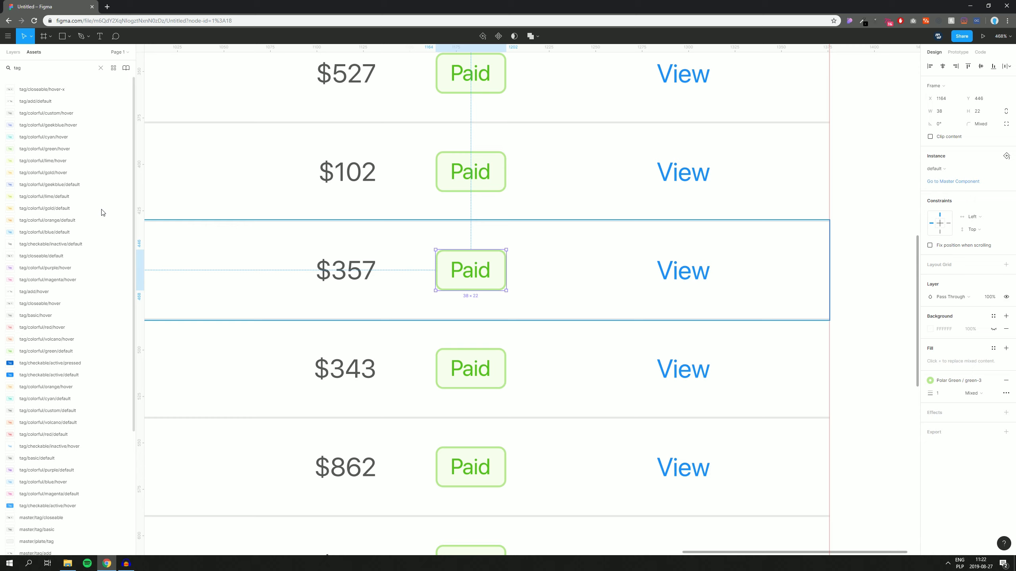
Step: Relabel the $357 row's tag 'Unpaid' and resize it to fit the text
double_click(450, 273)
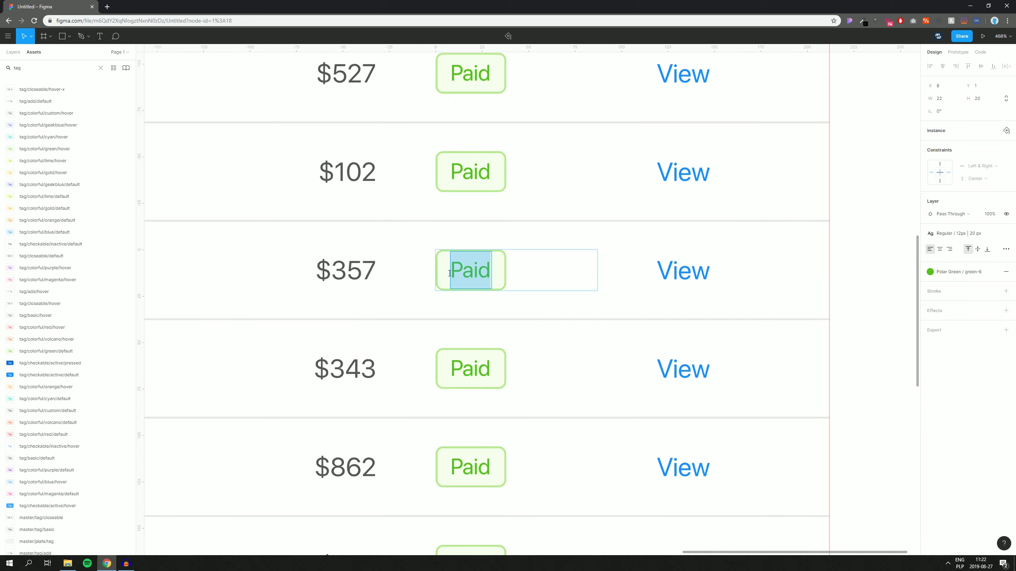
type("Unpa")
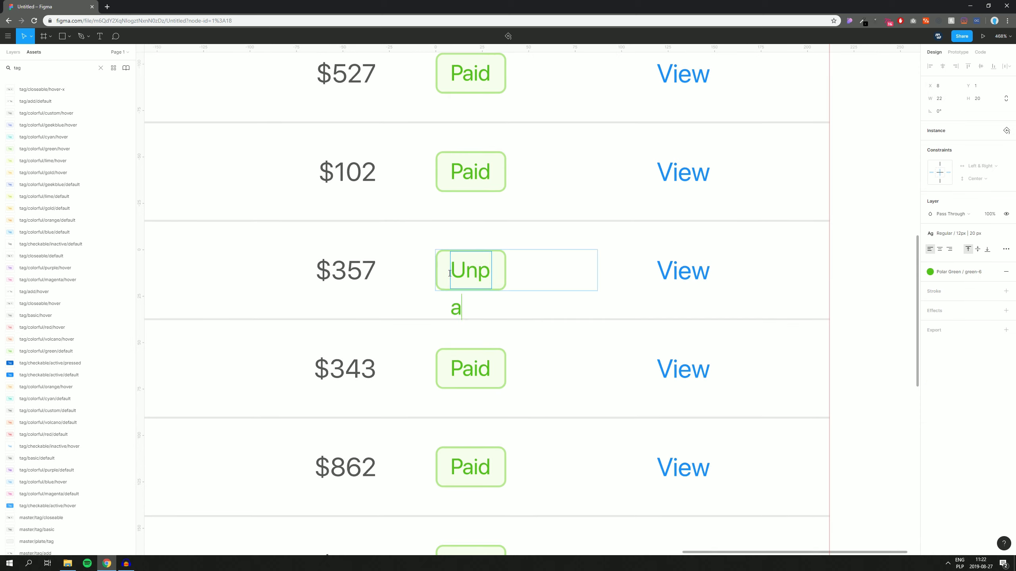
type("id")
key("Escape")
left_click(454, 266)
right_click(446, 261)
mouse_move(487, 418)
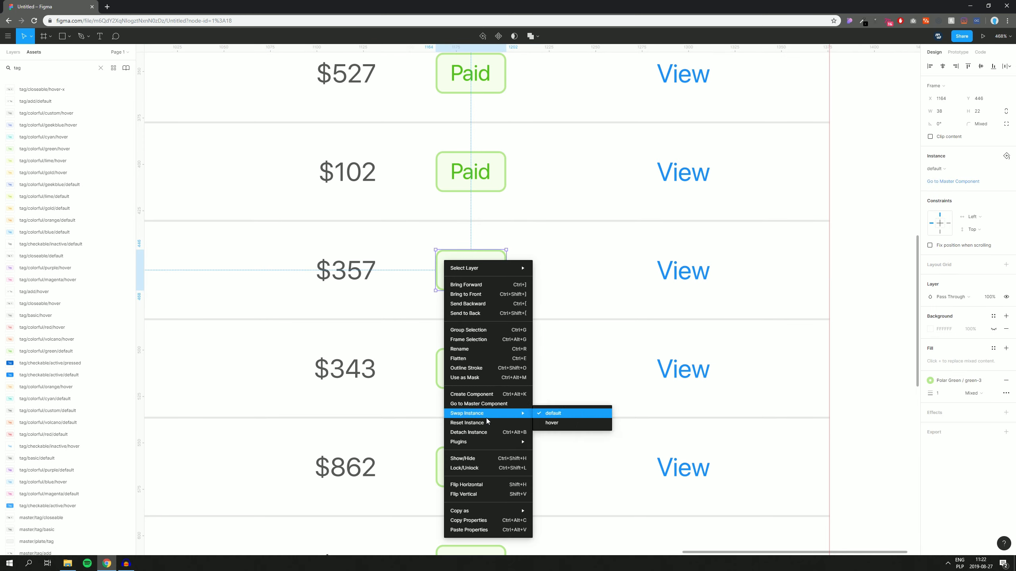
mouse_move(495, 443)
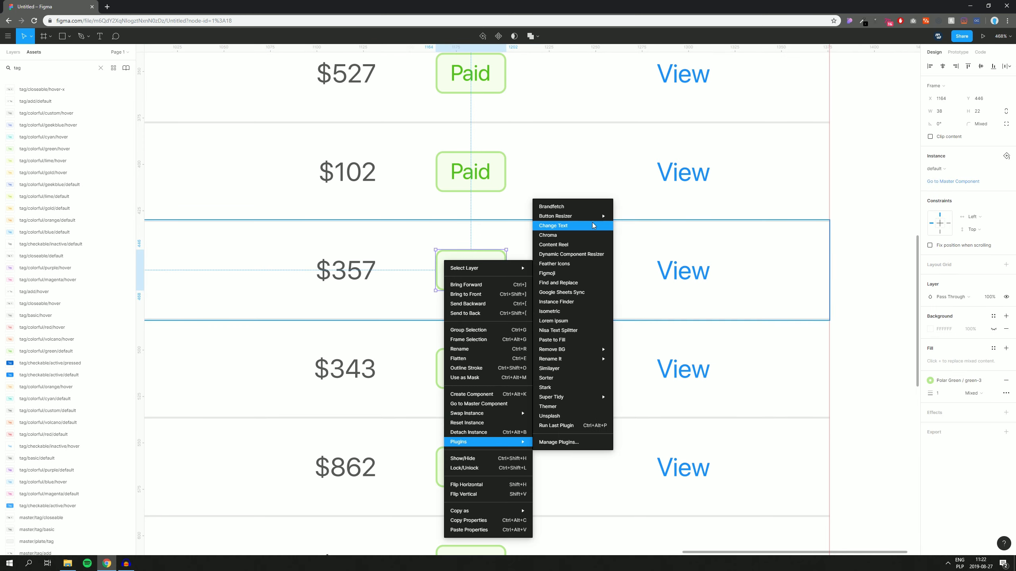
left_click(624, 219)
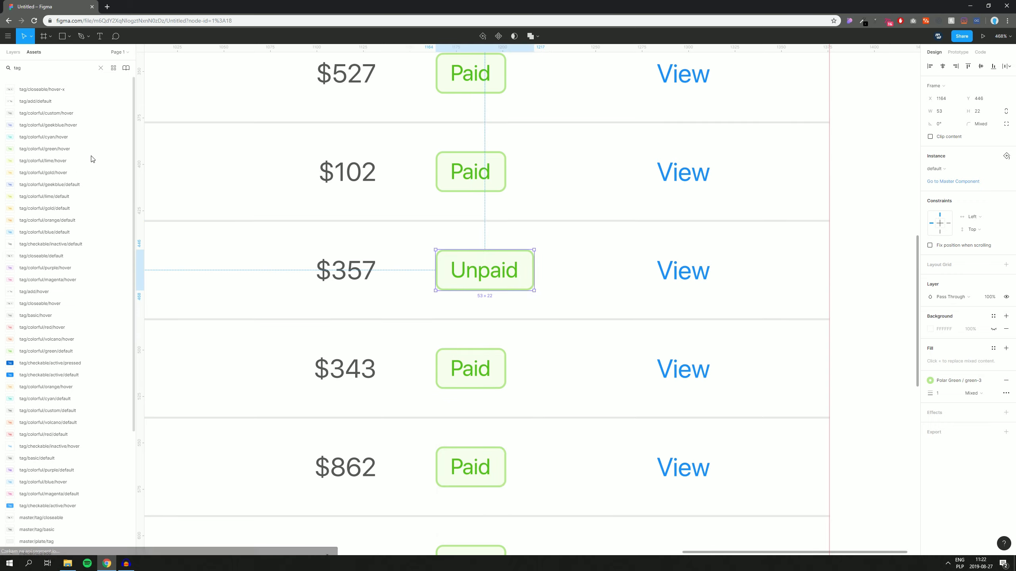
Step: Swap the Unpaid tag to the red tag variant
left_click(940, 169)
mouse_move(968, 252)
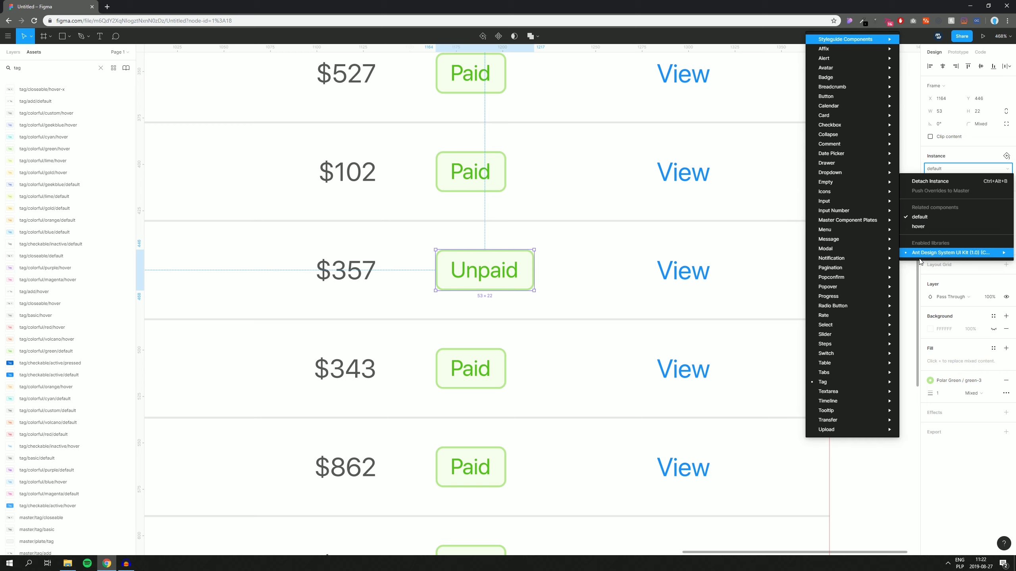
mouse_move(830, 383)
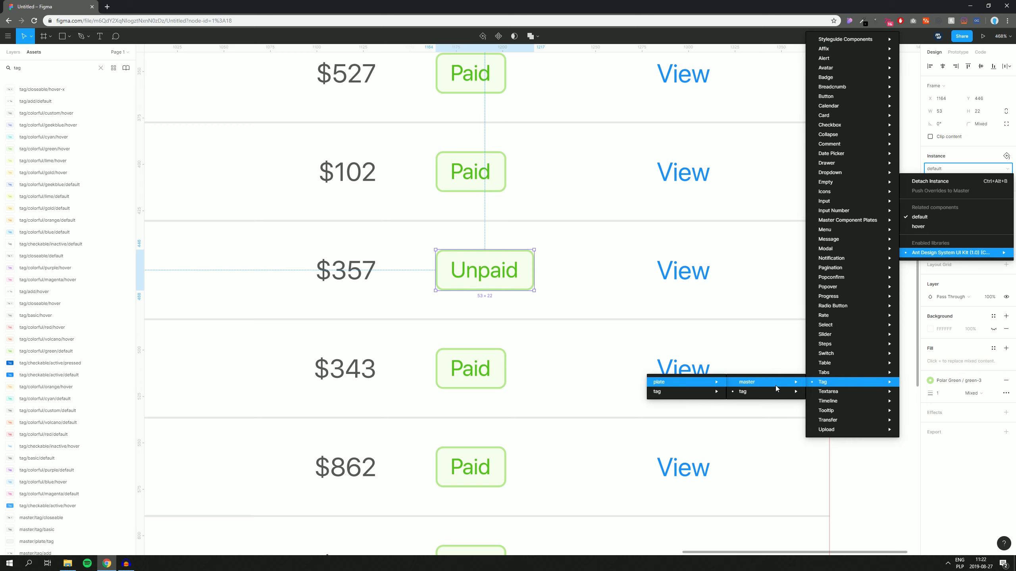
mouse_move(744, 391)
mouse_move(681, 412)
mouse_move(679, 429)
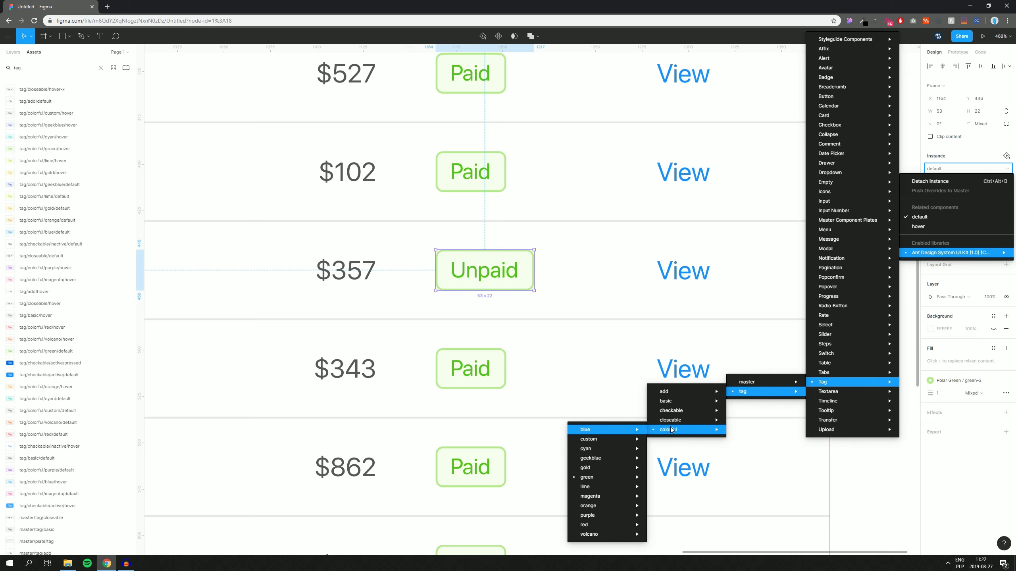
mouse_move(601, 488)
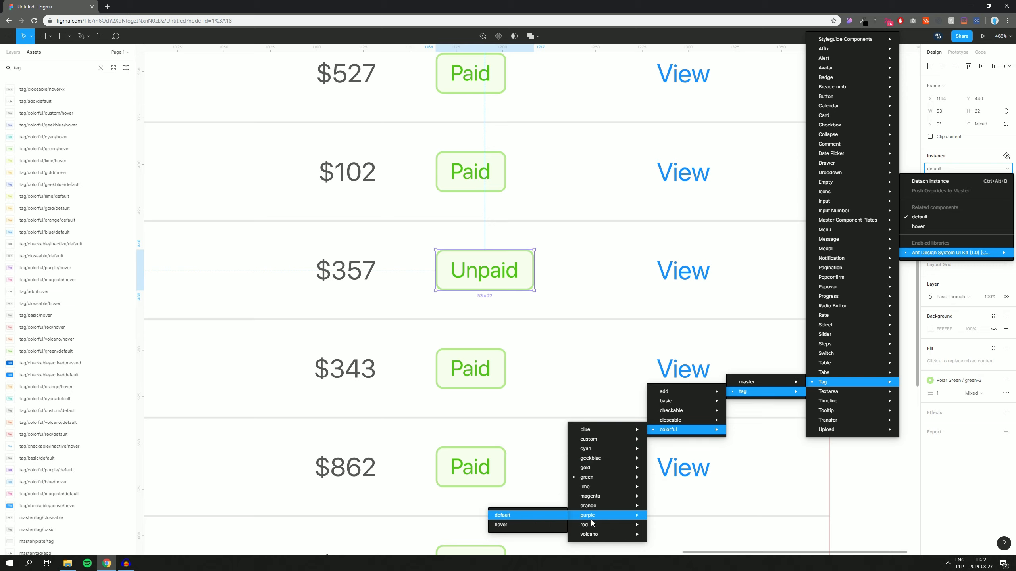
mouse_move(576, 525)
left_click(502, 525)
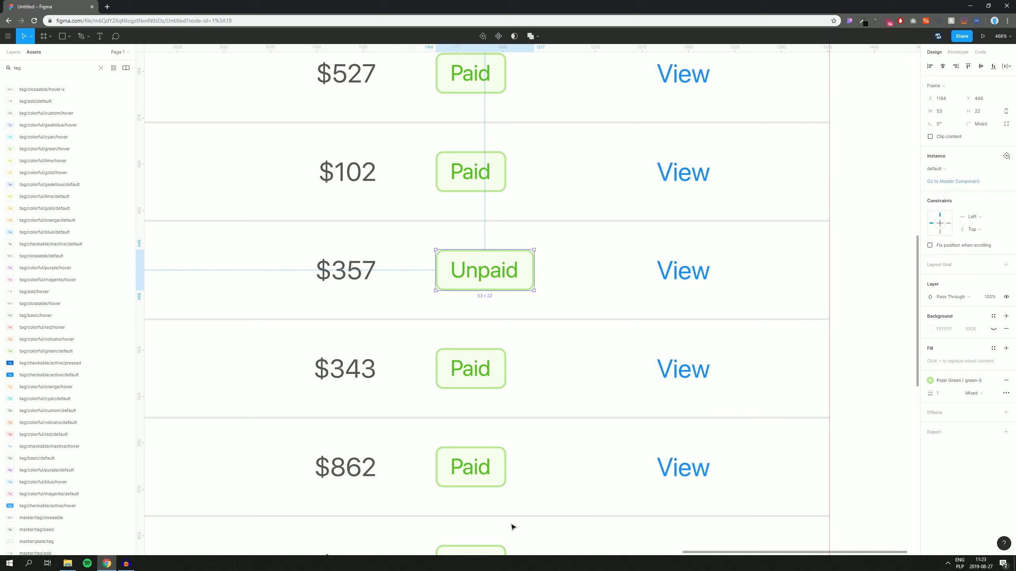
left_click(849, 288)
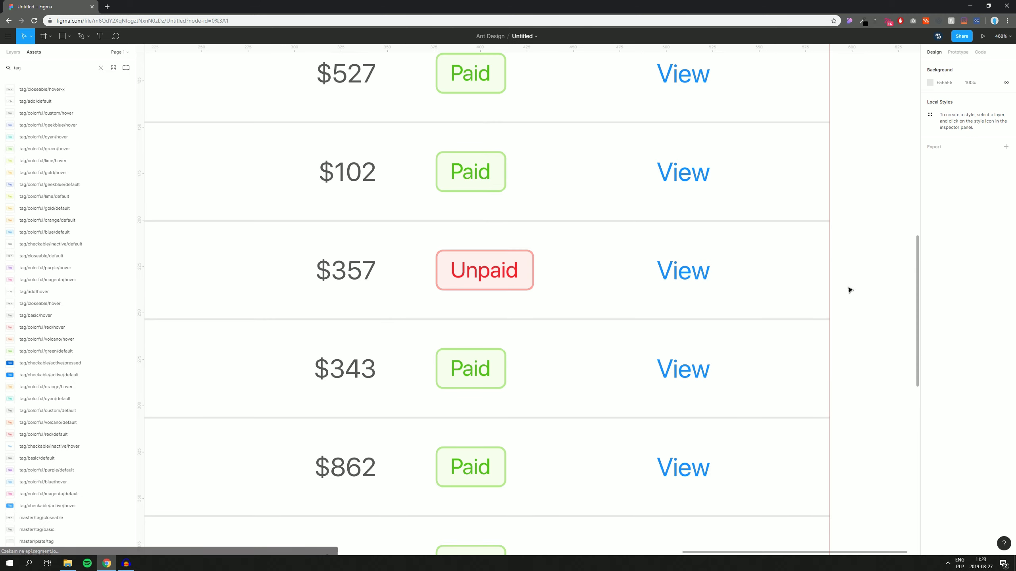
Step: Relabel the $221 row's tag 'Pending' and resize it to fit the word
scroll(848, 288, "down", 5)
scroll(753, 225, "up", 4)
left_click_drag(753, 250, 777, 224)
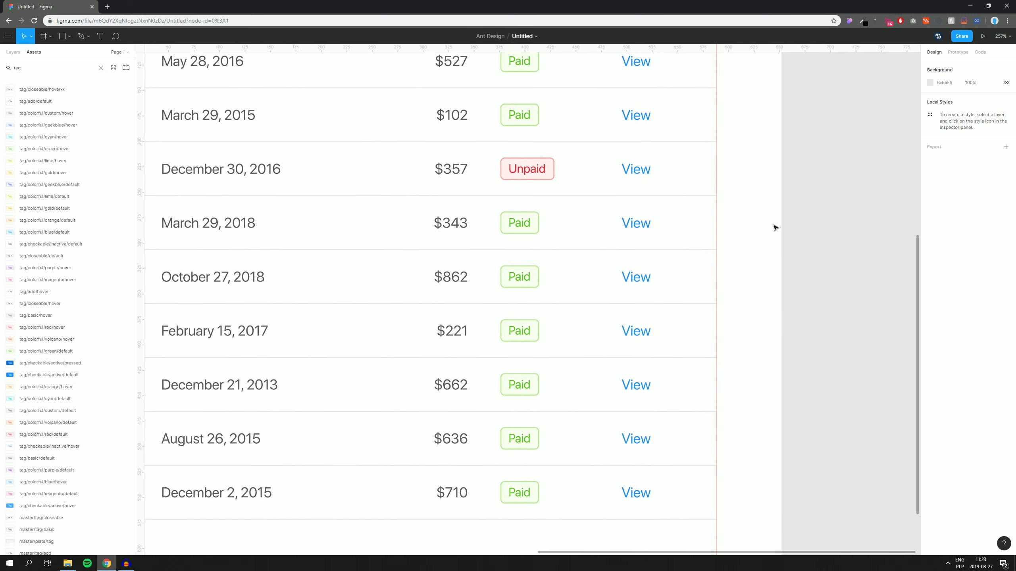
left_click(517, 332)
scroll(524, 331, "up", 5)
left_click_drag(554, 325, 603, 325)
double_click(522, 339)
type("P")
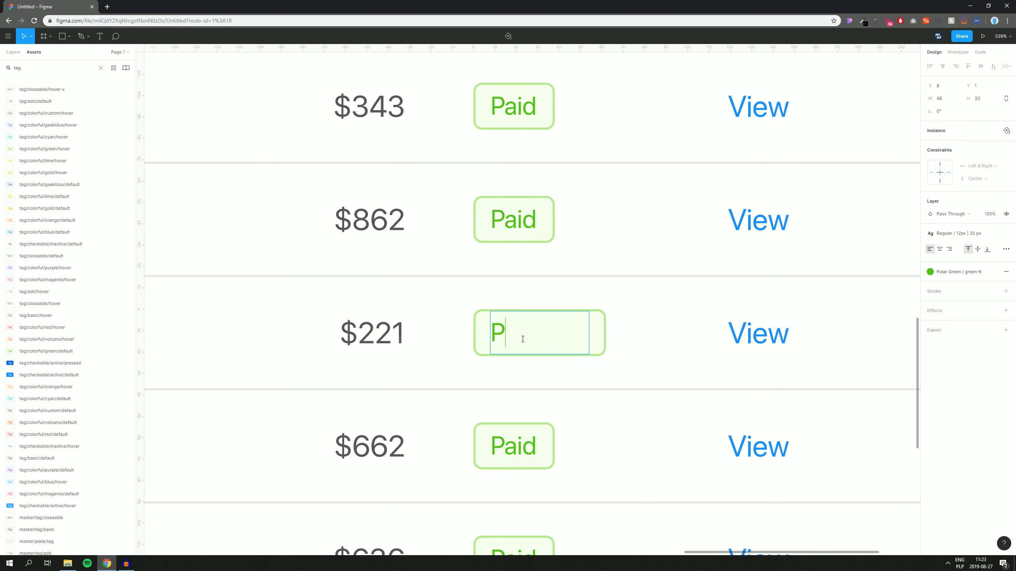
type("ending")
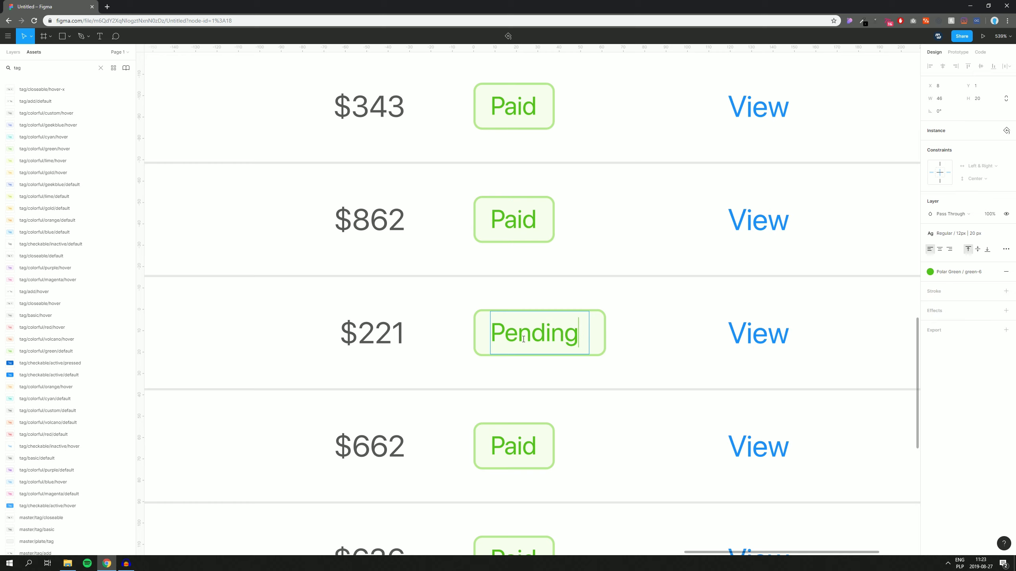
left_click(564, 298)
left_click(424, 316)
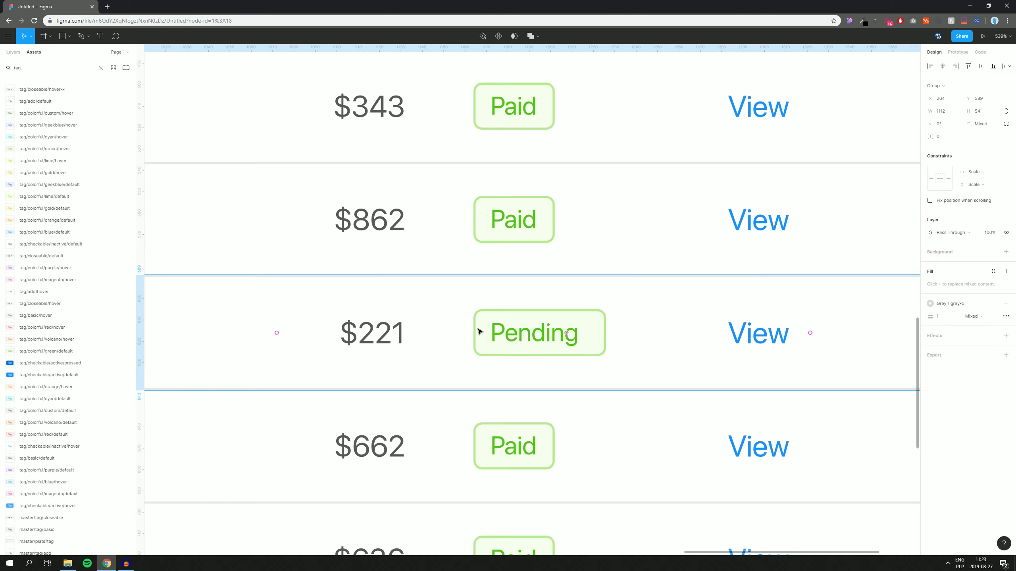
right_click(477, 330)
mouse_move(533, 455)
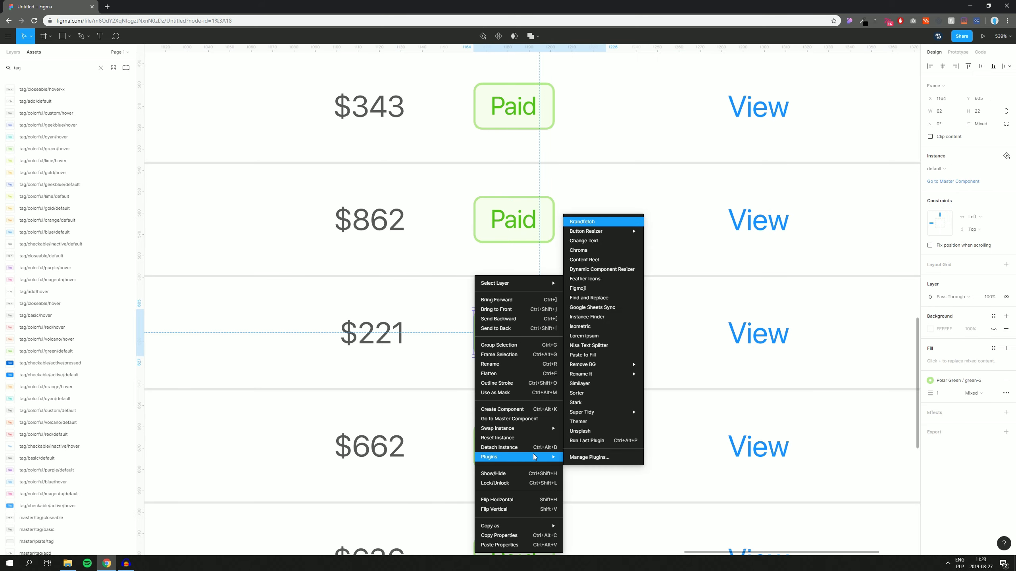
left_click(580, 441)
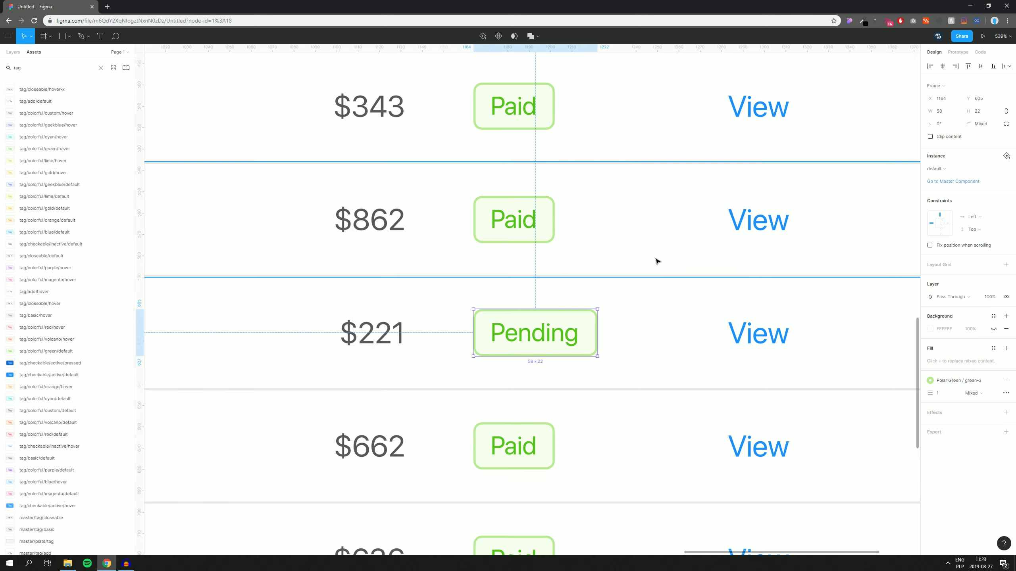
Step: Swap the Pending tag to the orange tag variant
left_click(940, 168)
mouse_move(914, 252)
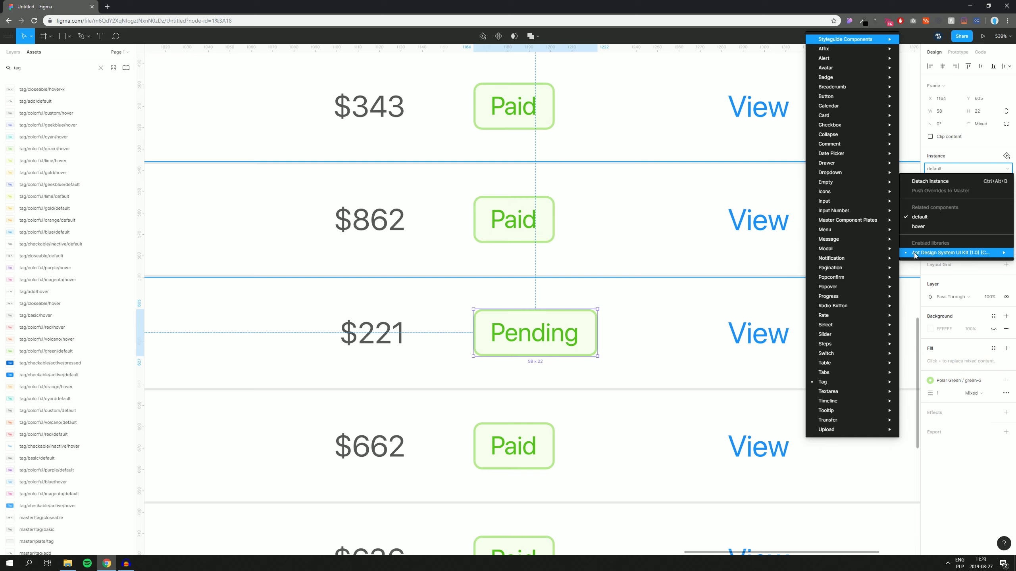
mouse_move(742, 391)
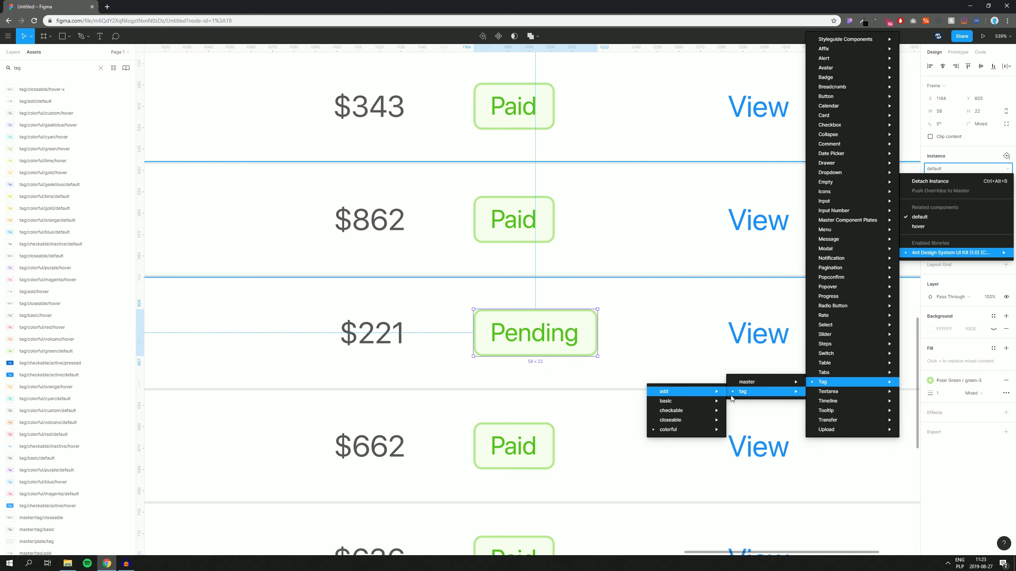
mouse_move(675, 429)
mouse_move(592, 506)
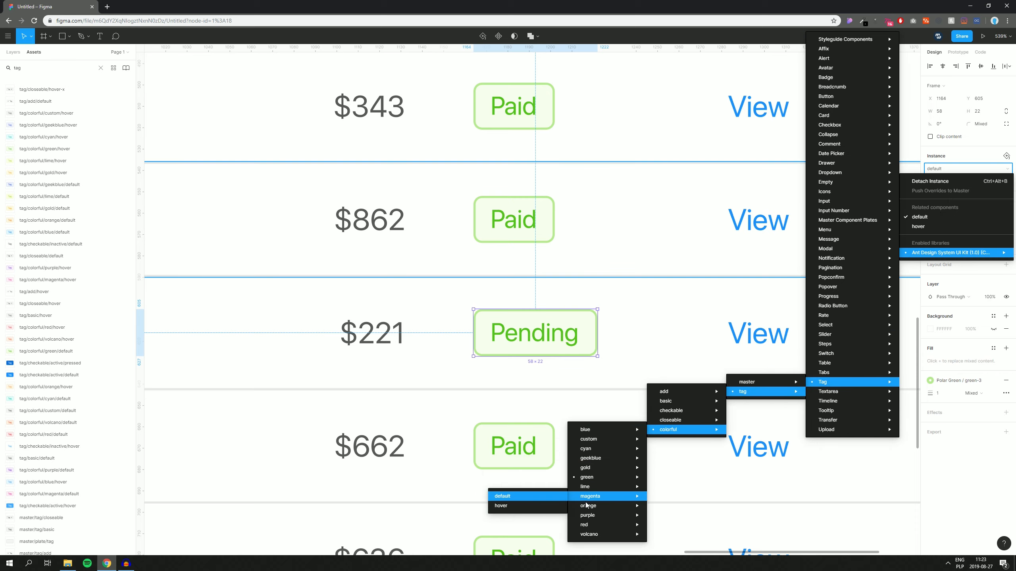
left_click(522, 507)
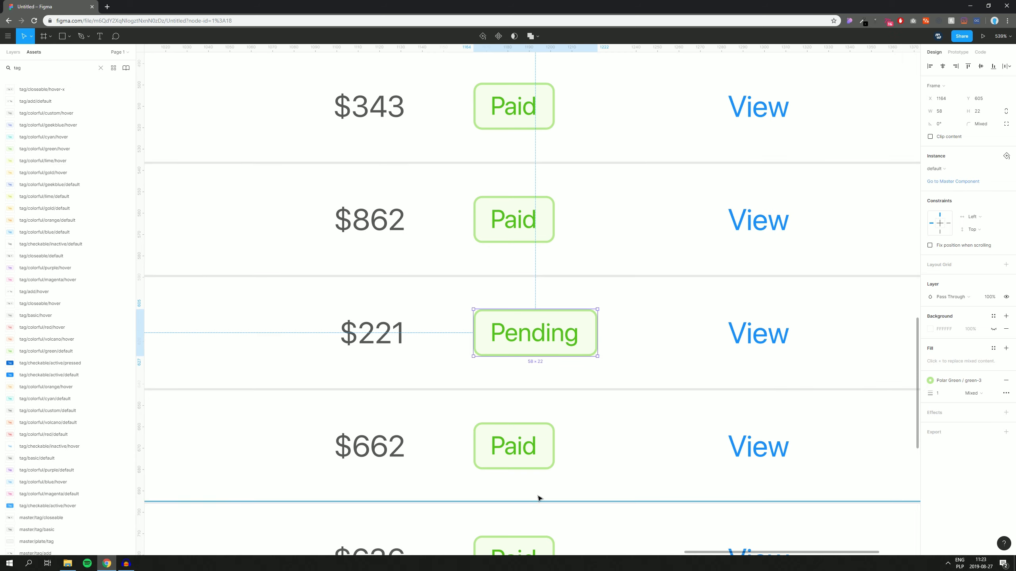
Step: Add a pagination bar from the assets below the invoice table and nudge it up 1 pixel
left_click(552, 388)
scroll(549, 387, "down", 5)
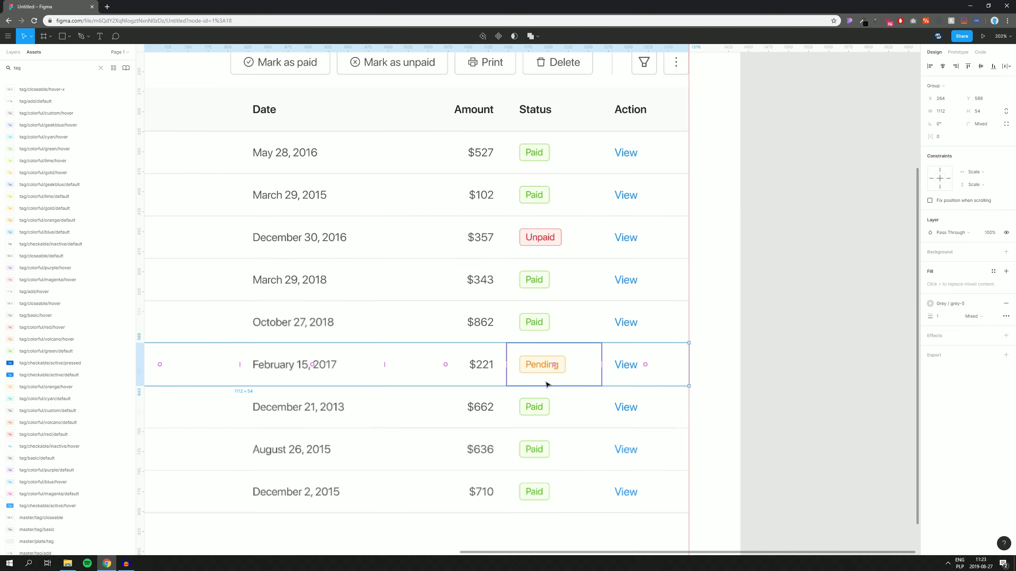
left_click(733, 351)
left_click_drag(730, 271, 873, 237)
left_click_drag(781, 188, 769, 264)
scroll(856, 226, "down", 1)
scroll(855, 226, "down", 3)
scroll(791, 255, "down", 1)
scroll(462, 288, "up", 2)
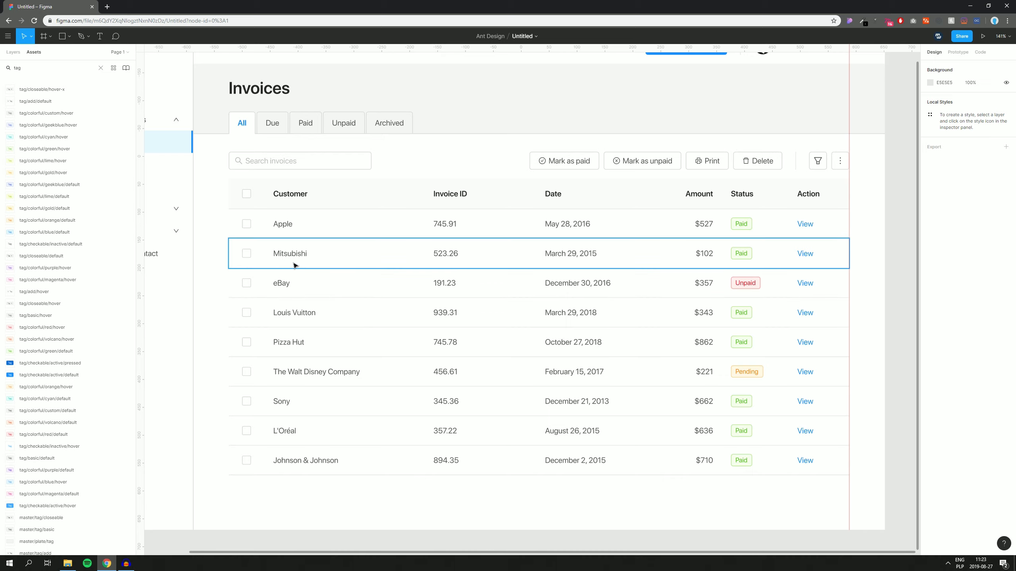
scroll(314, 264, "down", 1)
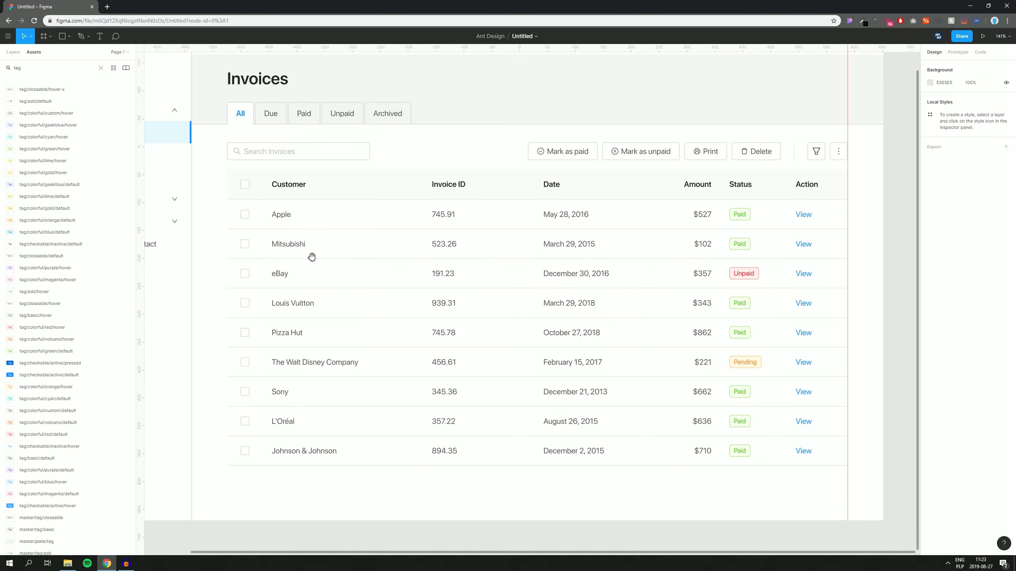
left_click(40, 70)
type("pagi")
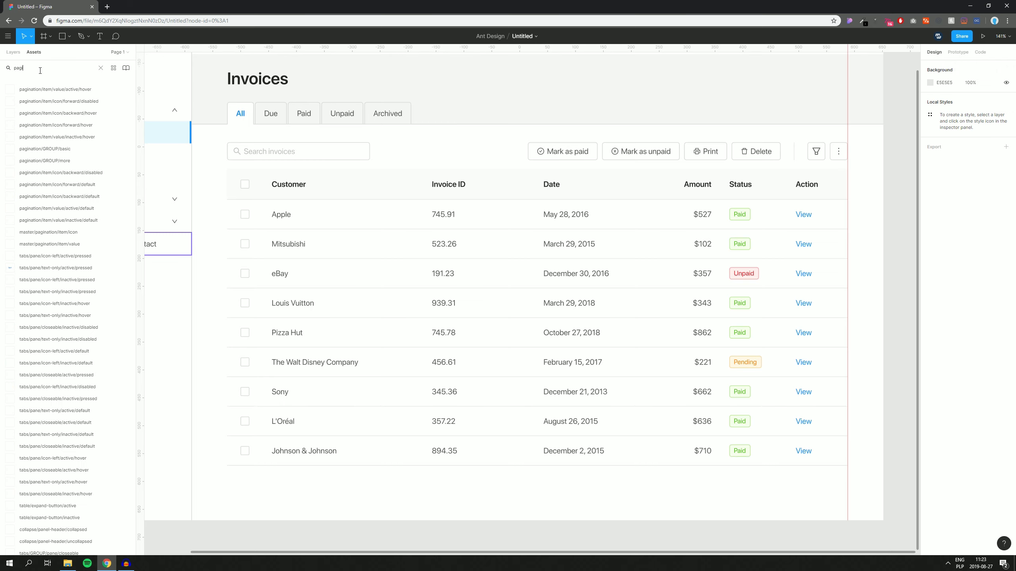
type("nation")
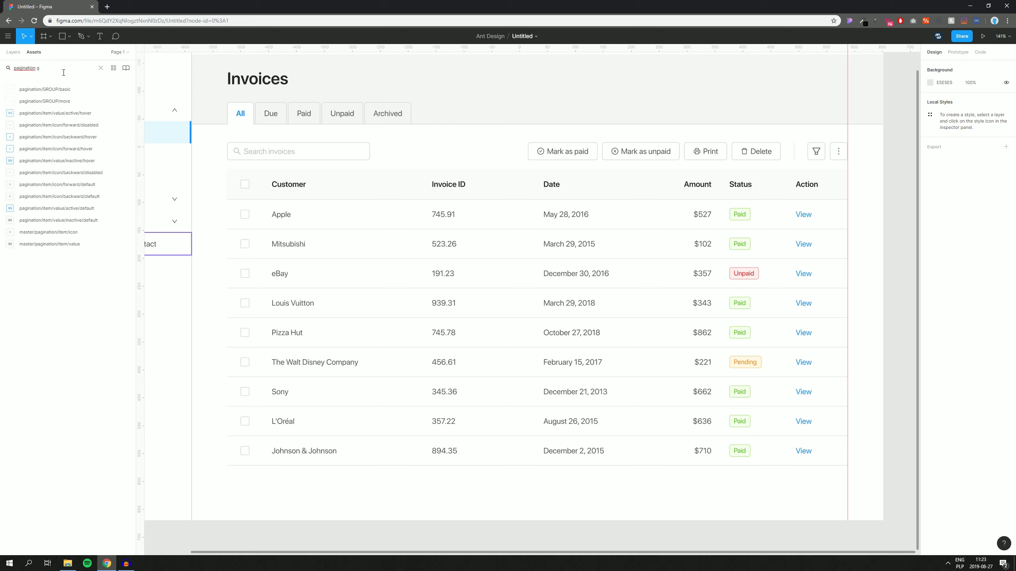
left_click_drag(56, 101, 735, 492)
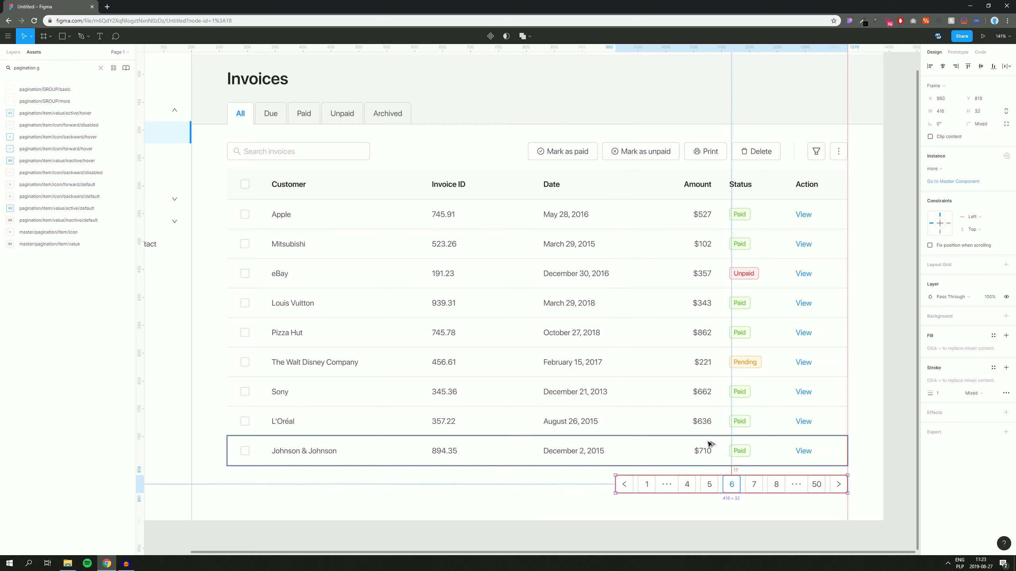
key("Up")
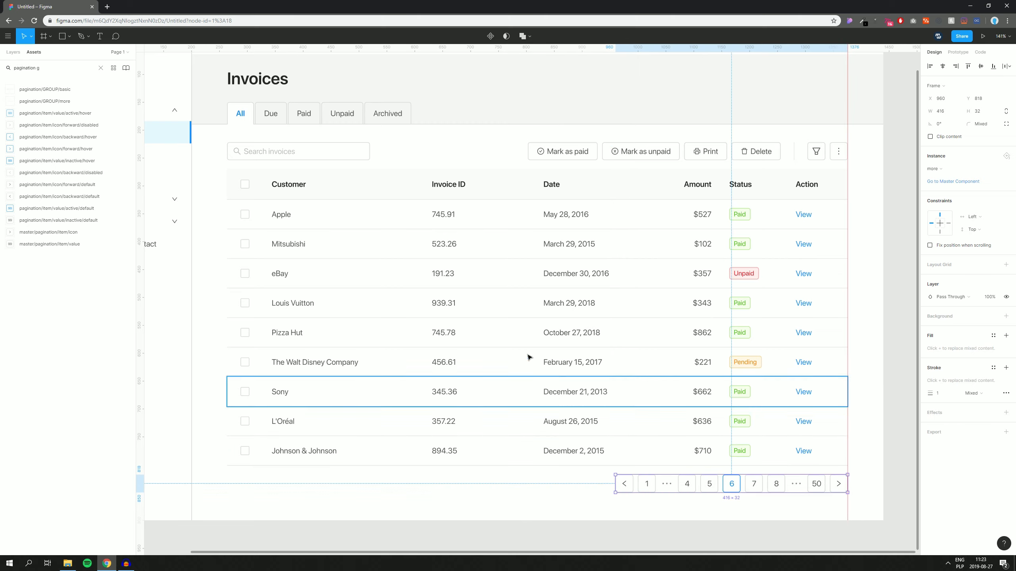
Step: Group the table header and all invoice rows with Ctrl+G
left_click_drag(213, 182, 838, 450)
key("ctrl+g")
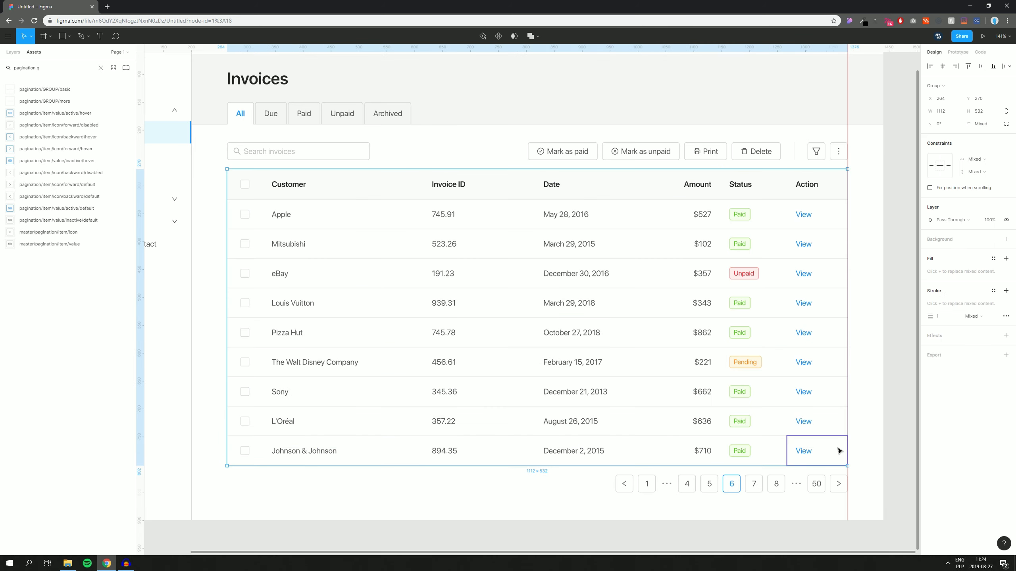
left_click(911, 306)
scroll(892, 283, "down", 1)
left_click_drag(874, 267, 143, 338)
left_click_drag(204, 63, 329, 107)
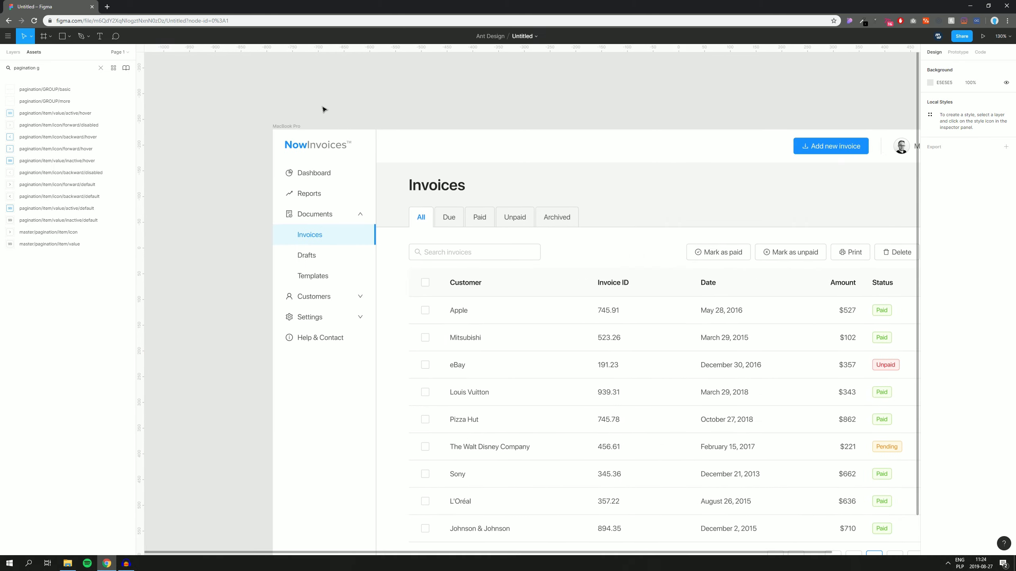
Step: Move the NowInvoices logo down a few pixels
scroll(301, 105, "up", 3)
left_click(335, 191)
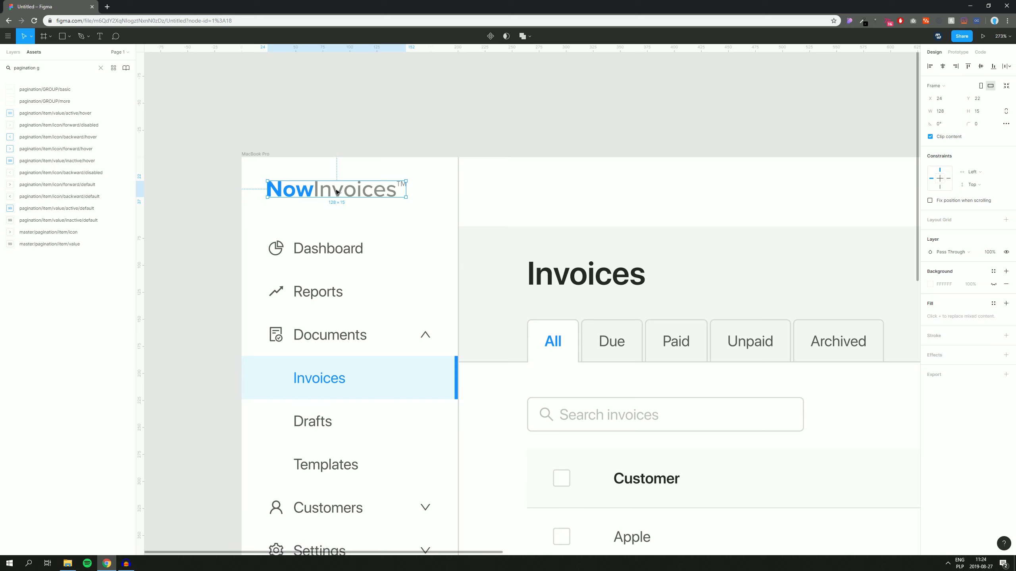
left_click_drag(336, 192, 339, 196)
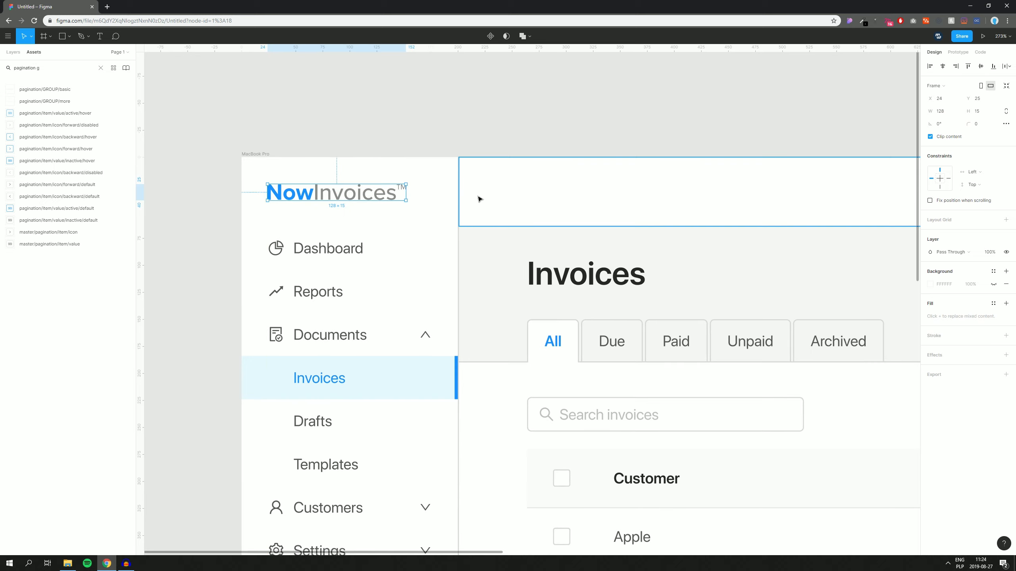
left_click_drag(481, 134, 462, 136)
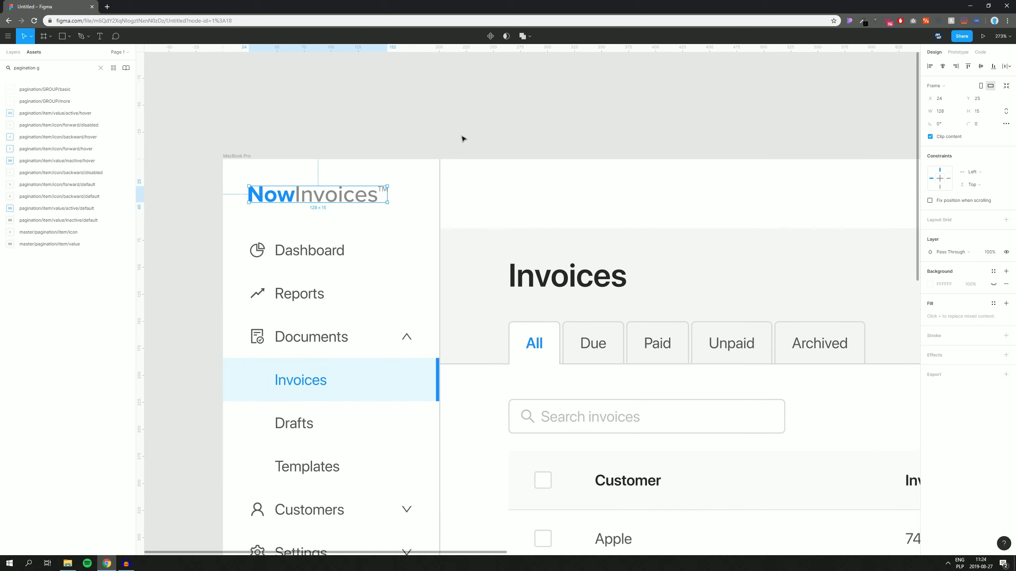
left_click(418, 133)
scroll(418, 133, "down", 9)
left_click_drag(571, 120, 466, 92)
scroll(519, 105, "up", 1)
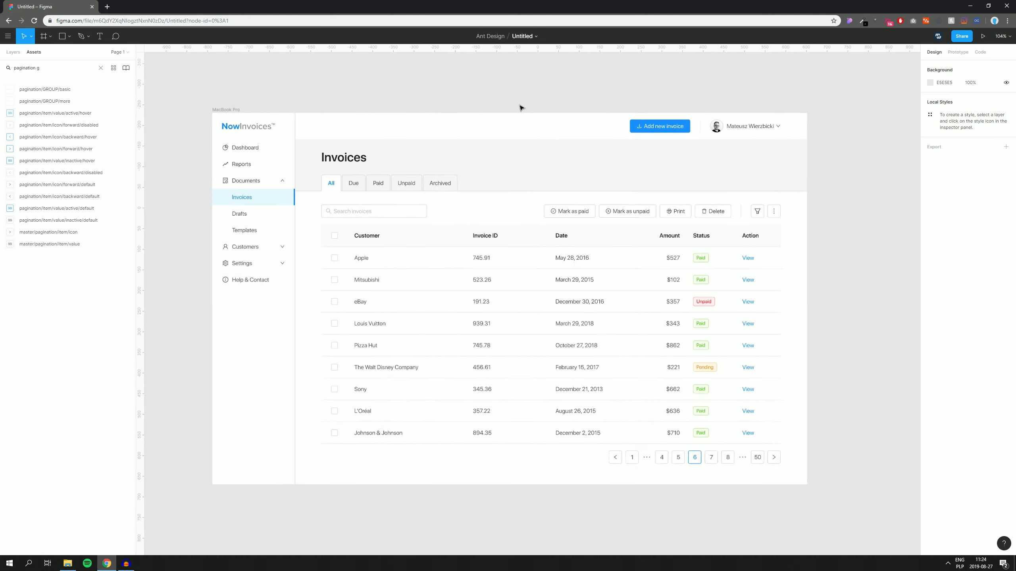
scroll(520, 106, "up", 2)
scroll(522, 68, "down", 1)
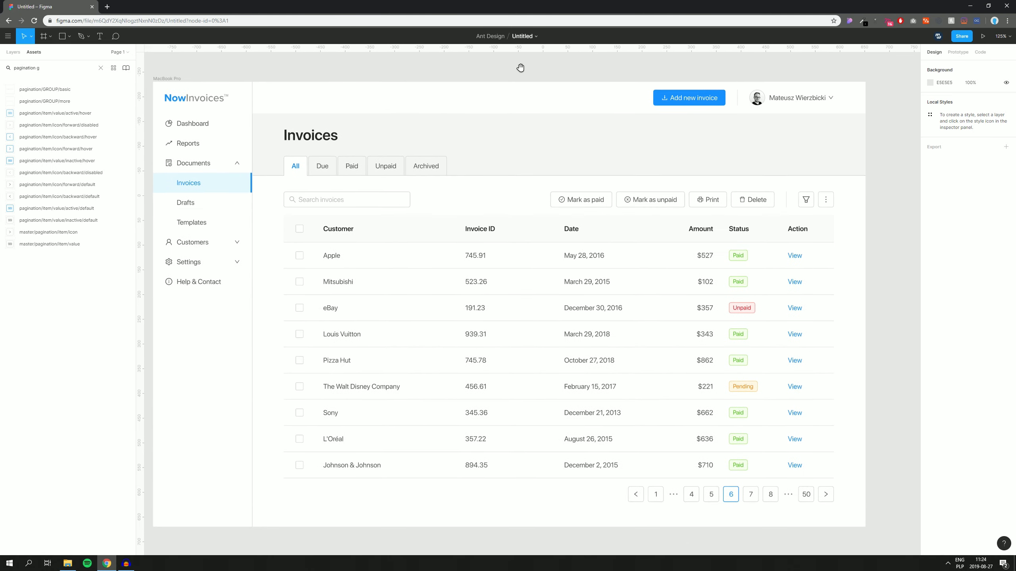
Step: Swap the Add new invoice button's download icon for the outlined plus icon
double_click(664, 97)
double_click(664, 96)
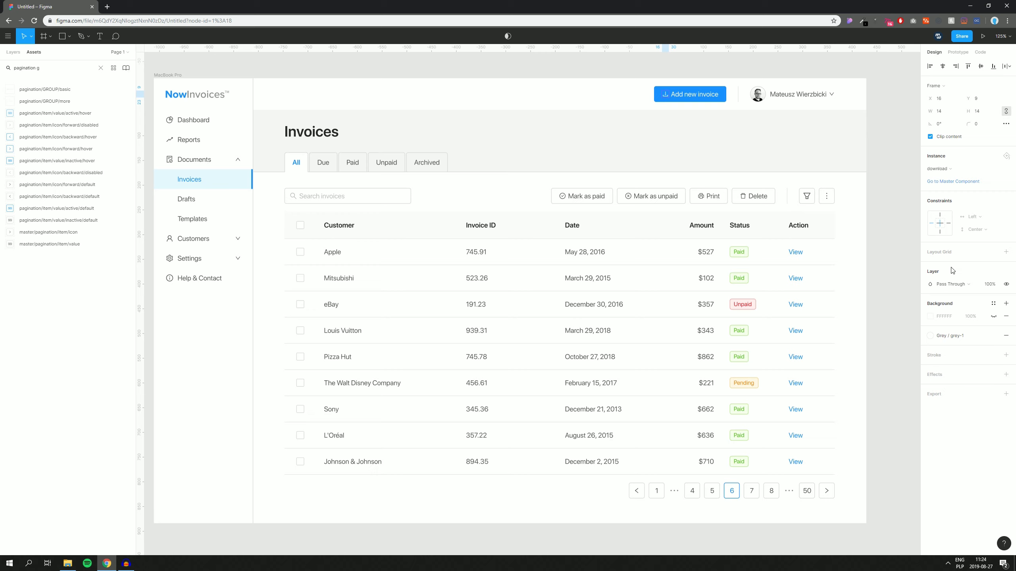
left_click(941, 168)
mouse_move(950, 243)
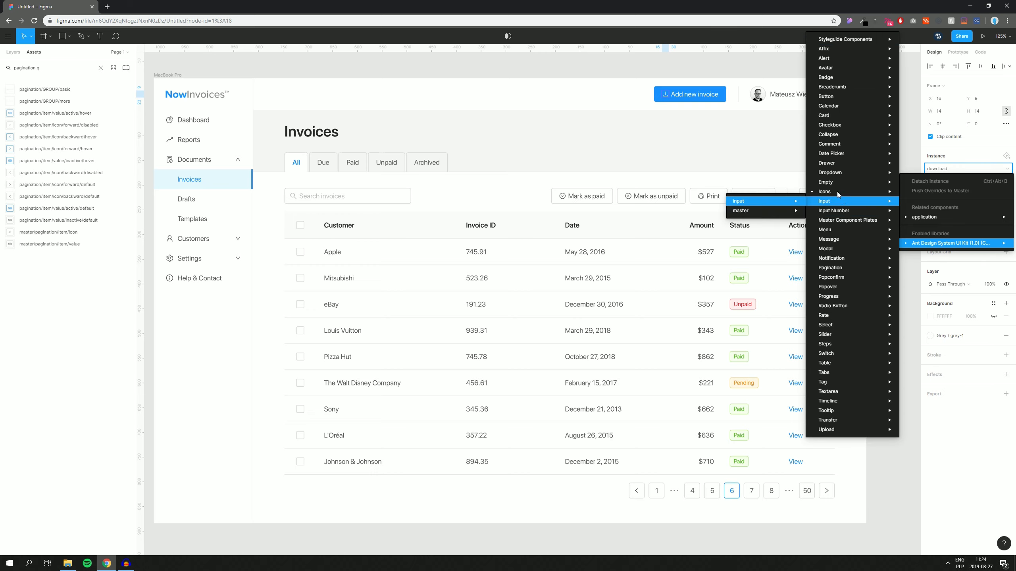
mouse_move(835, 192)
mouse_move(796, 192)
mouse_move(720, 201)
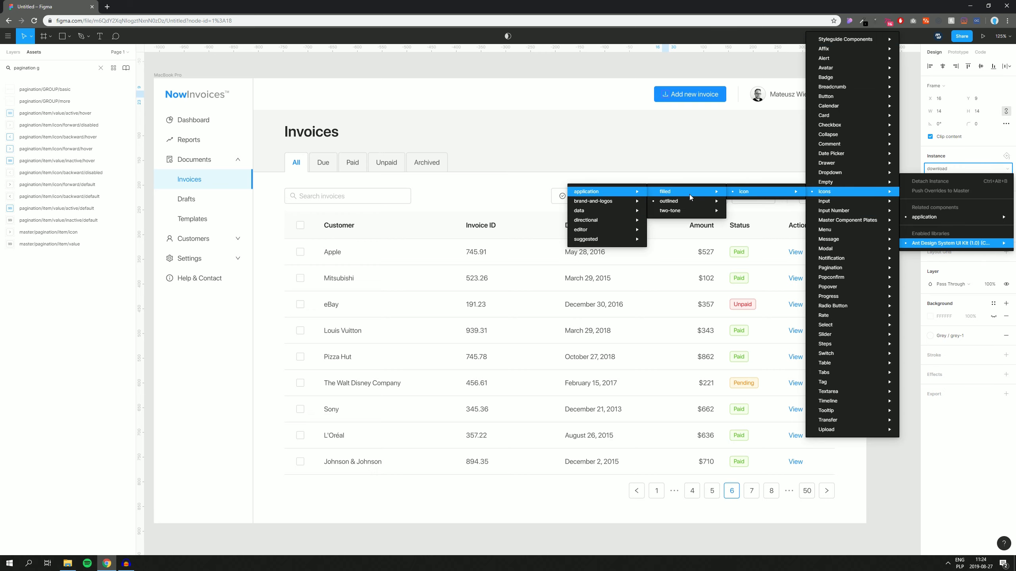
mouse_move(601, 250)
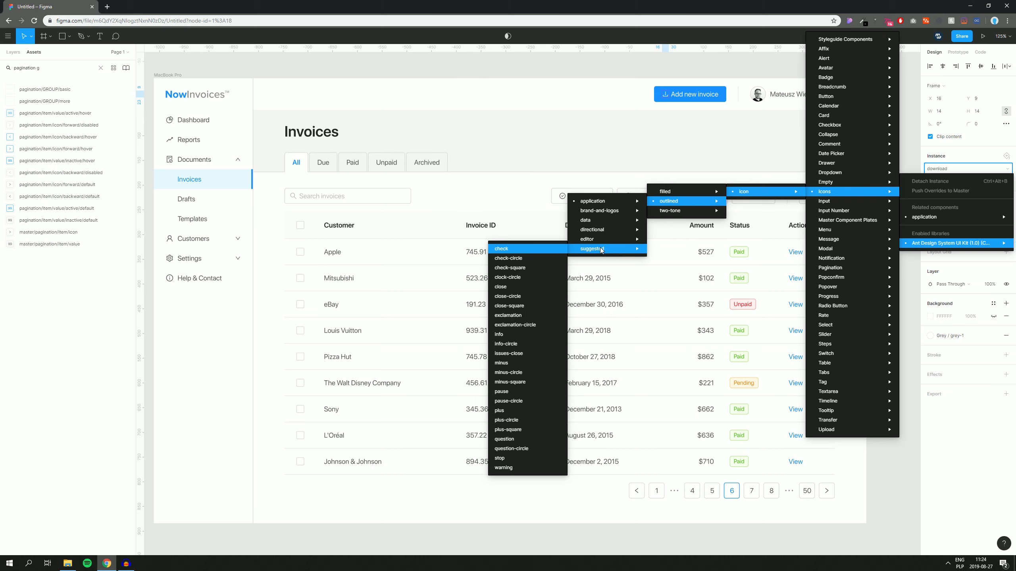
left_click(496, 411)
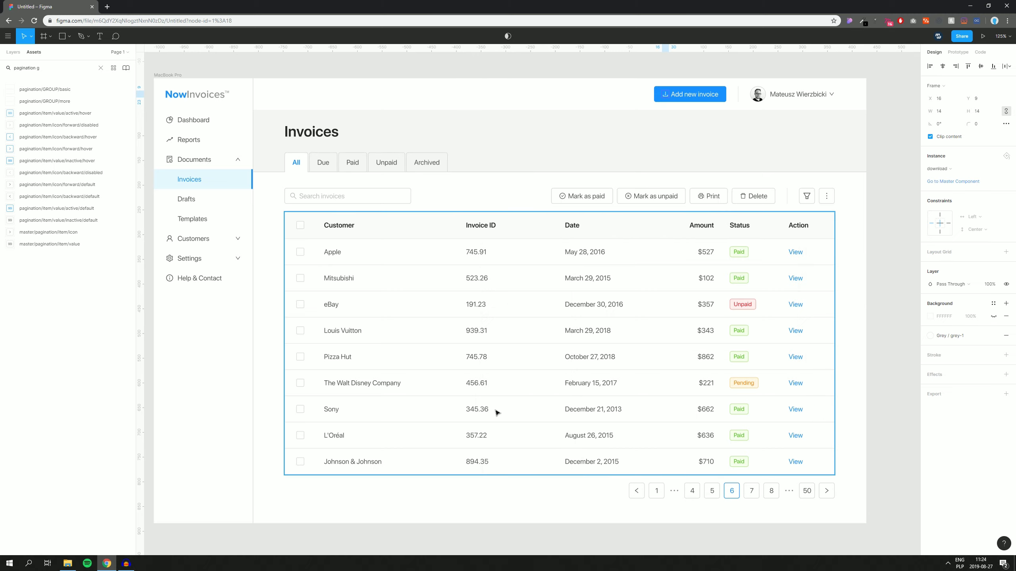
Step: Set the plus icon's fill to Grey / grey-1
left_click(955, 339)
left_click(936, 384)
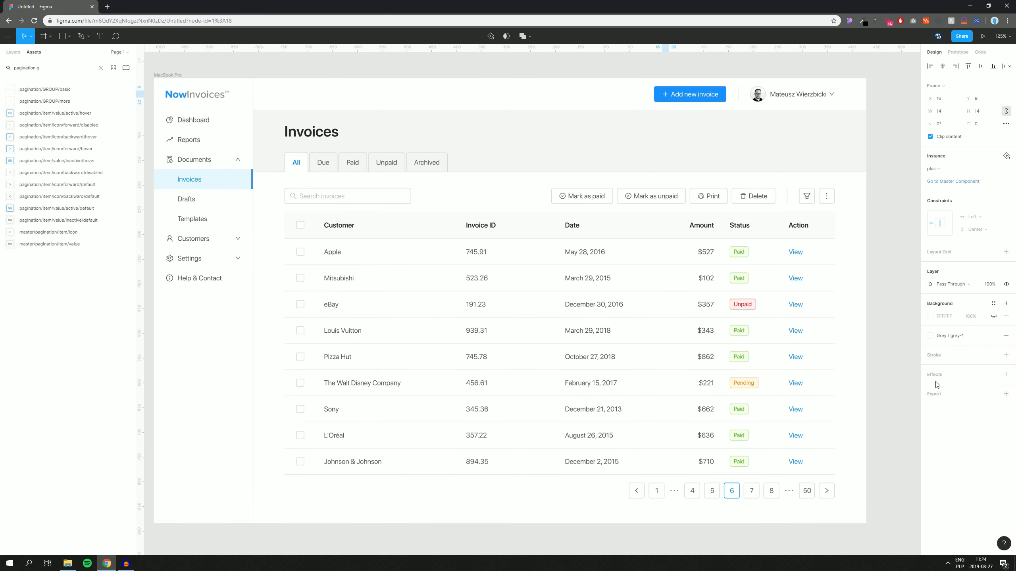
left_click(895, 250)
scroll(880, 184, "down", 3)
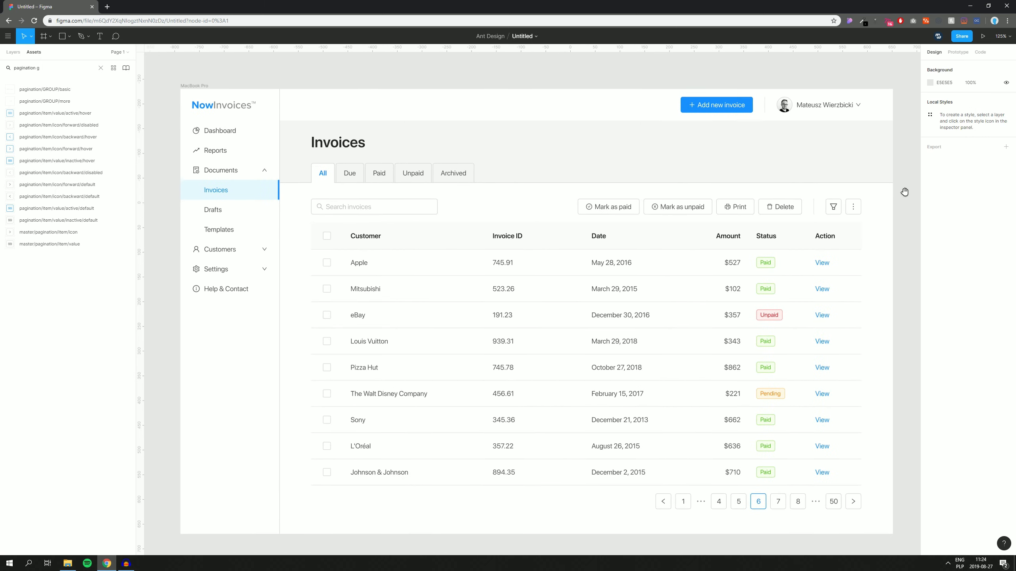